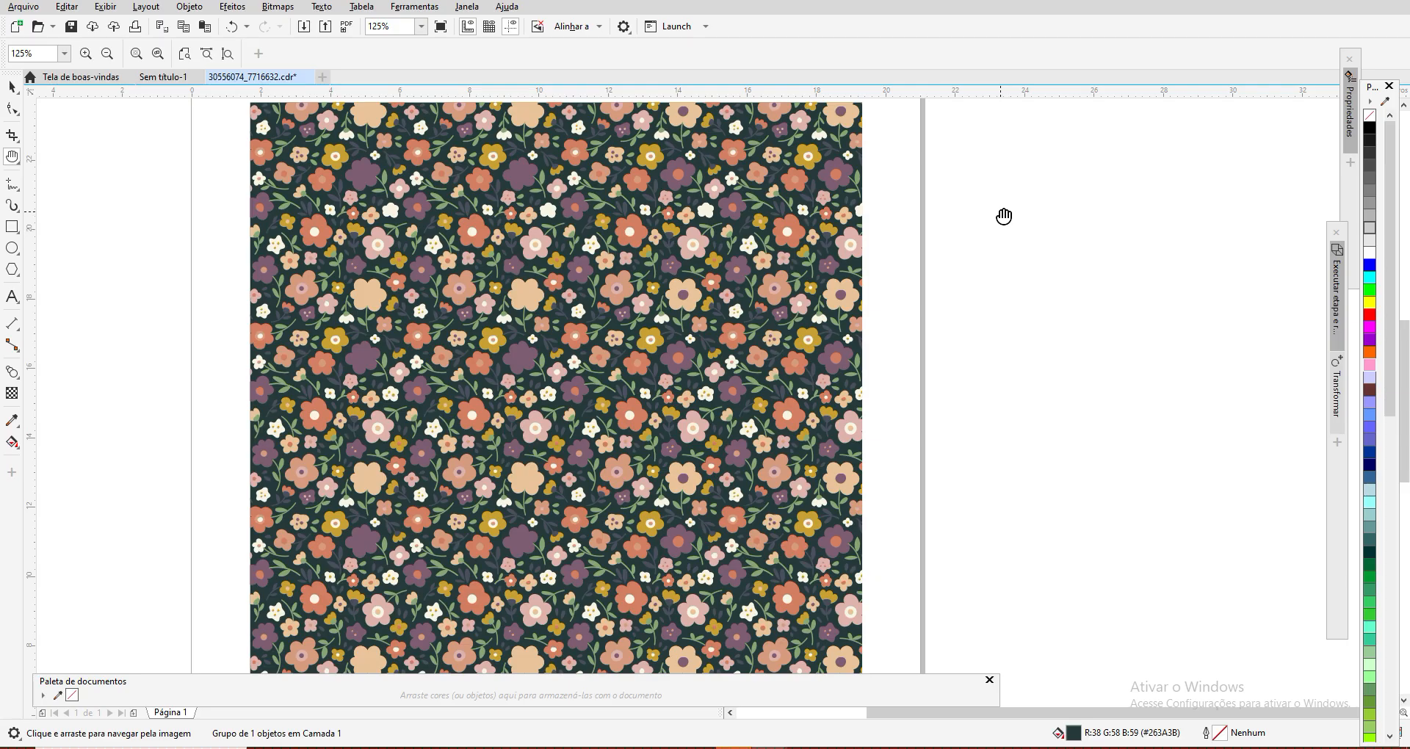
Step: Set the zoom level to 100% to view the floral pattern on the page
scroll(571, 336, "down", 1)
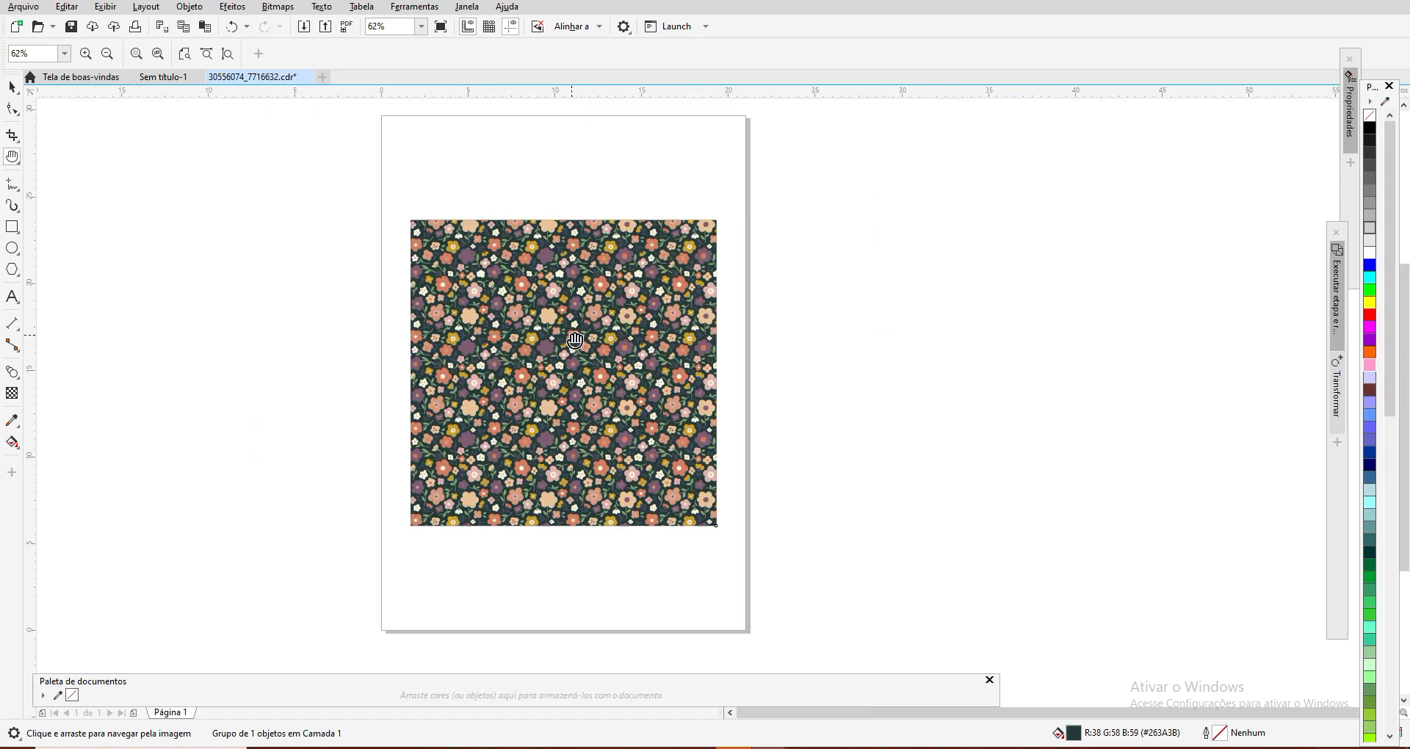
scroll(577, 334, "up", 1)
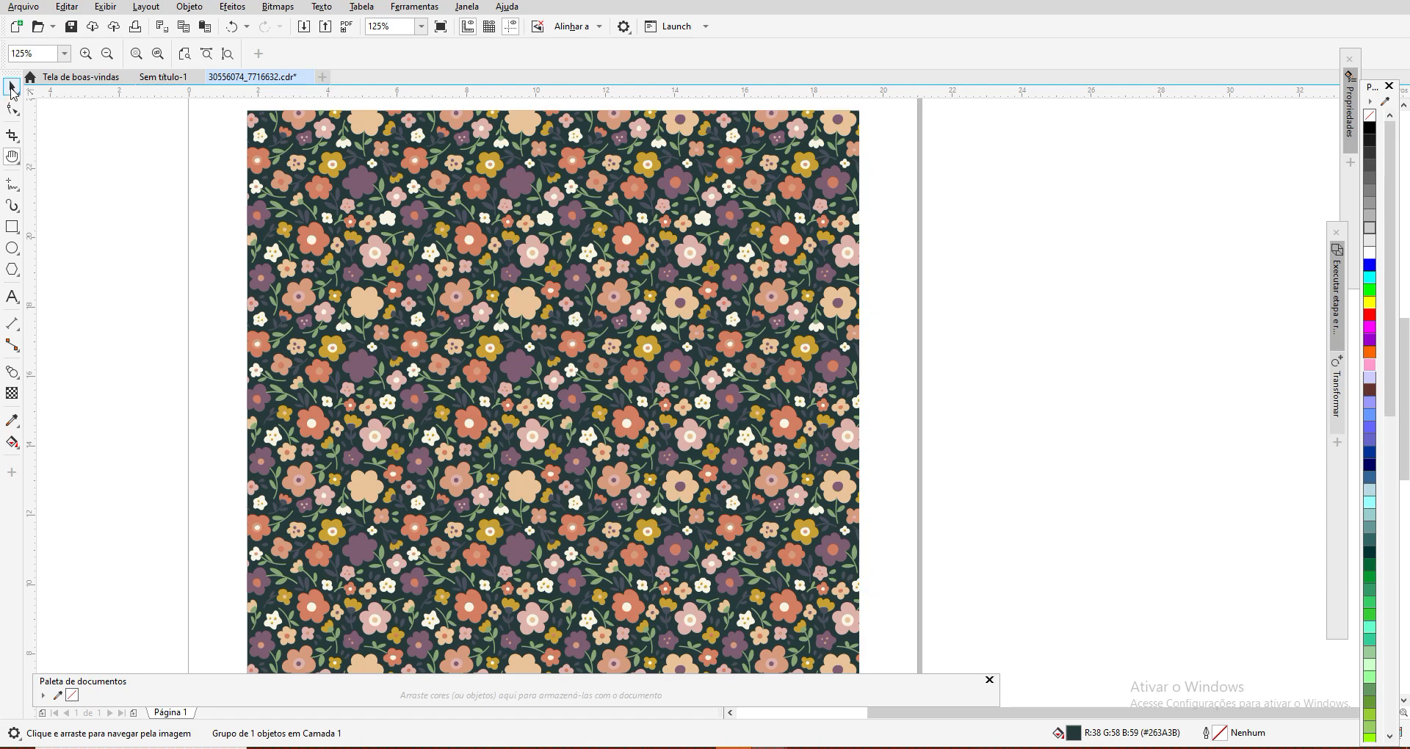
left_click(13, 88)
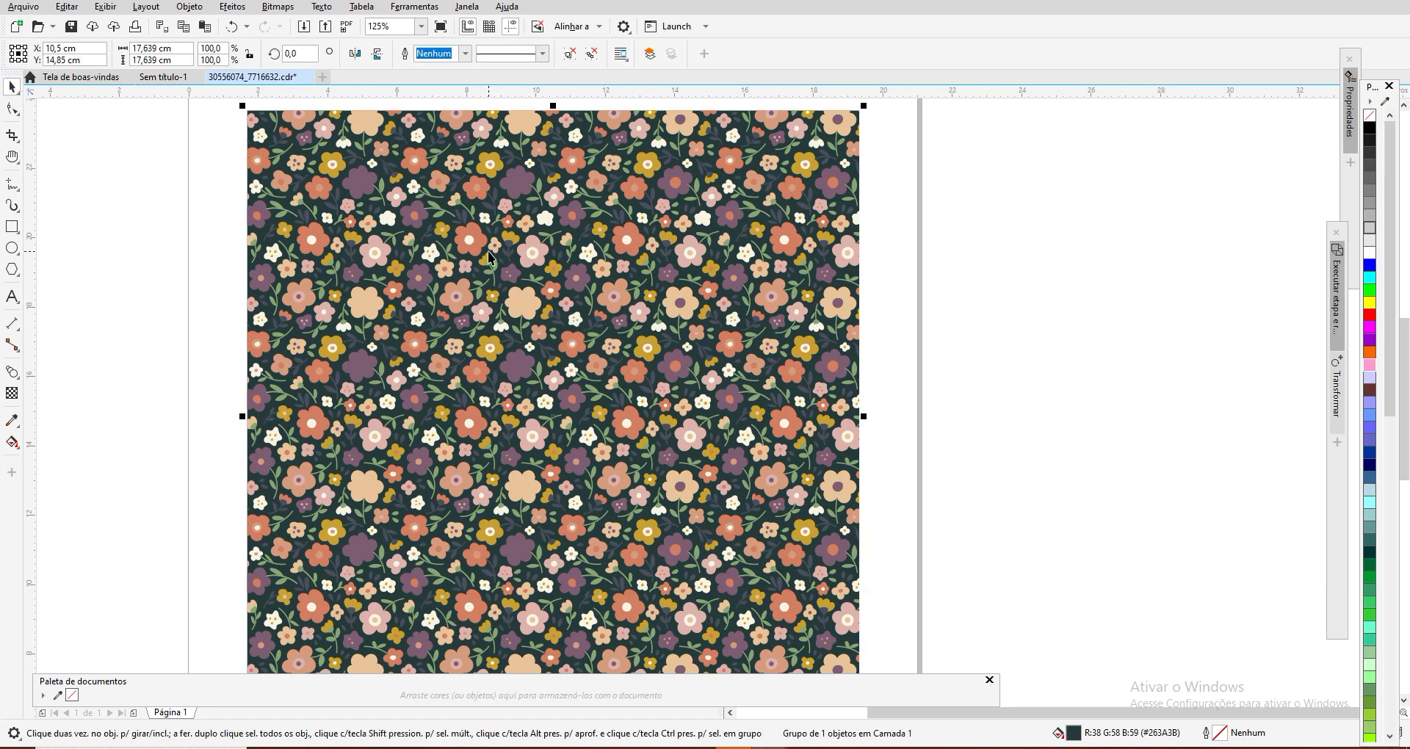
left_click(422, 27)
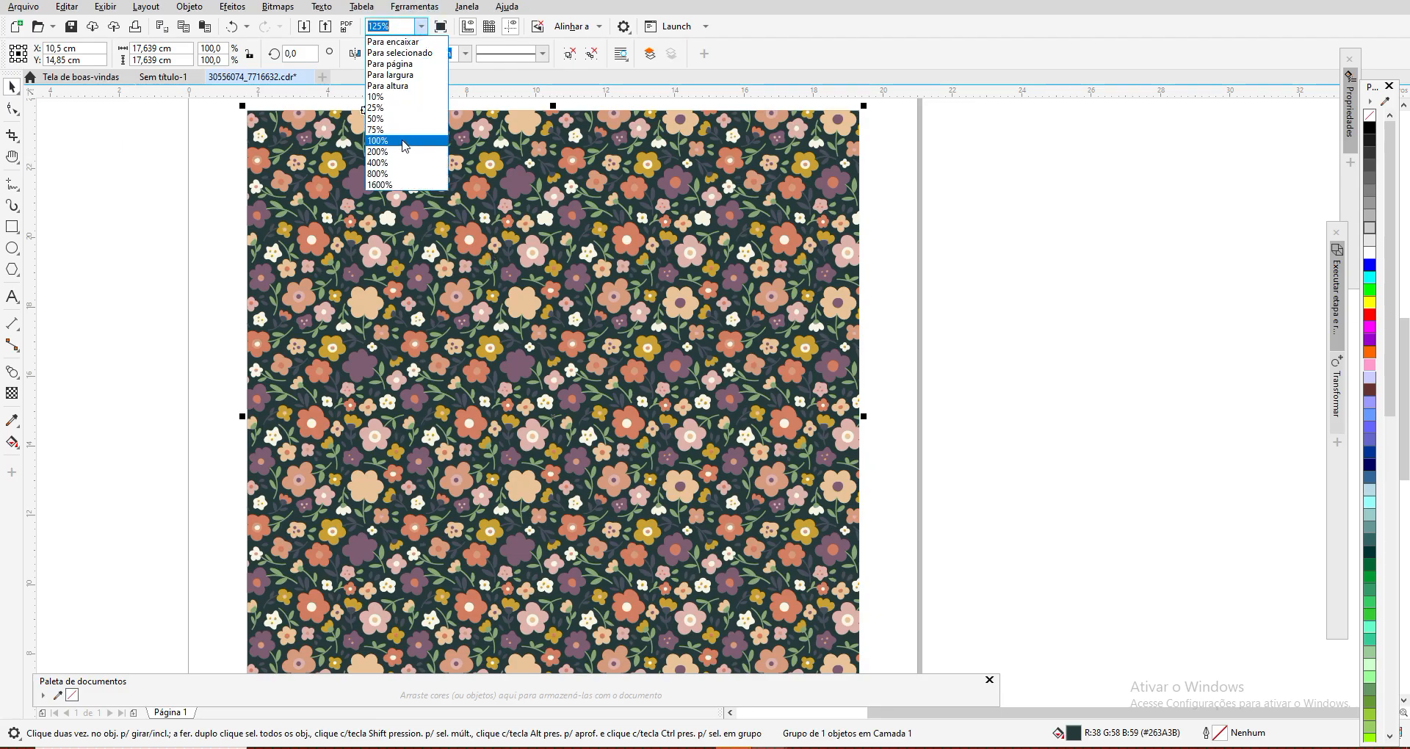
left_click(401, 144)
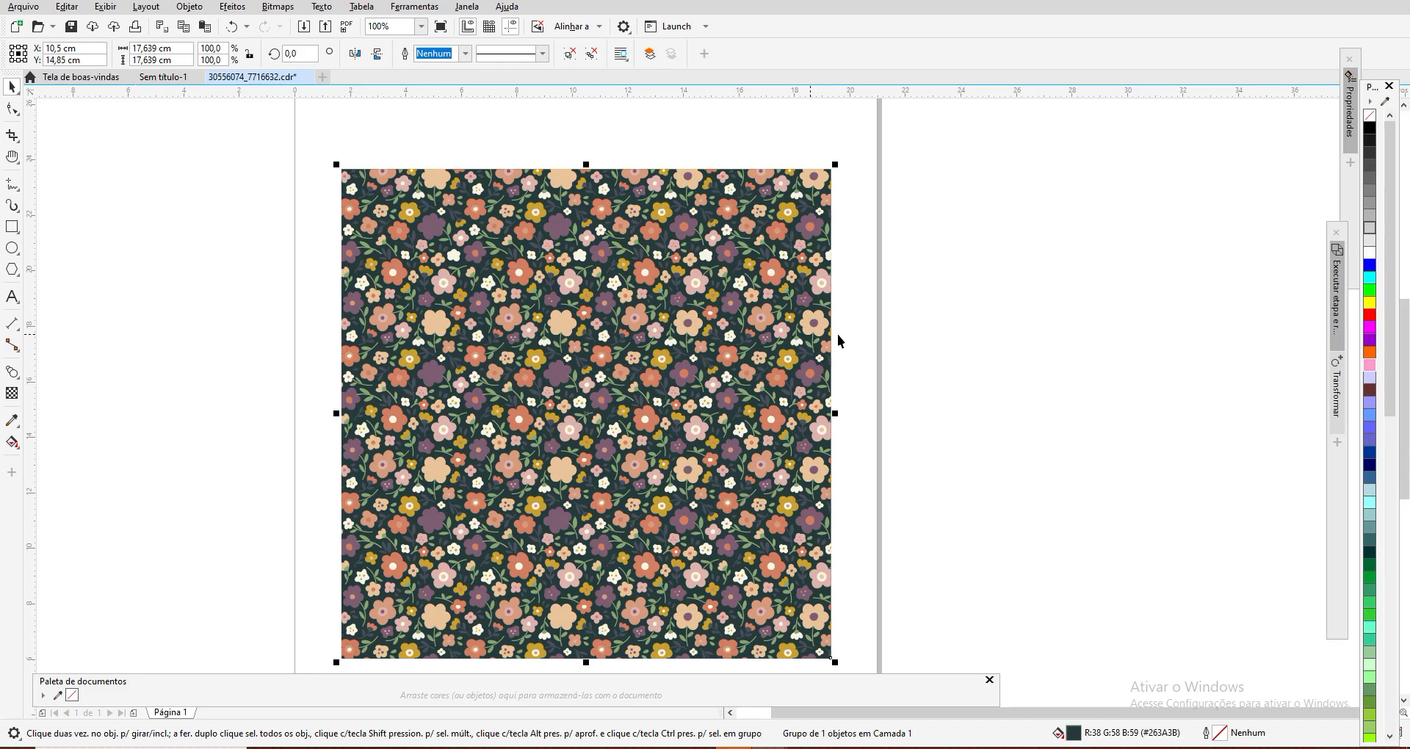
left_click(1389, 379)
left_click_drag(1388, 379, 1409, 403)
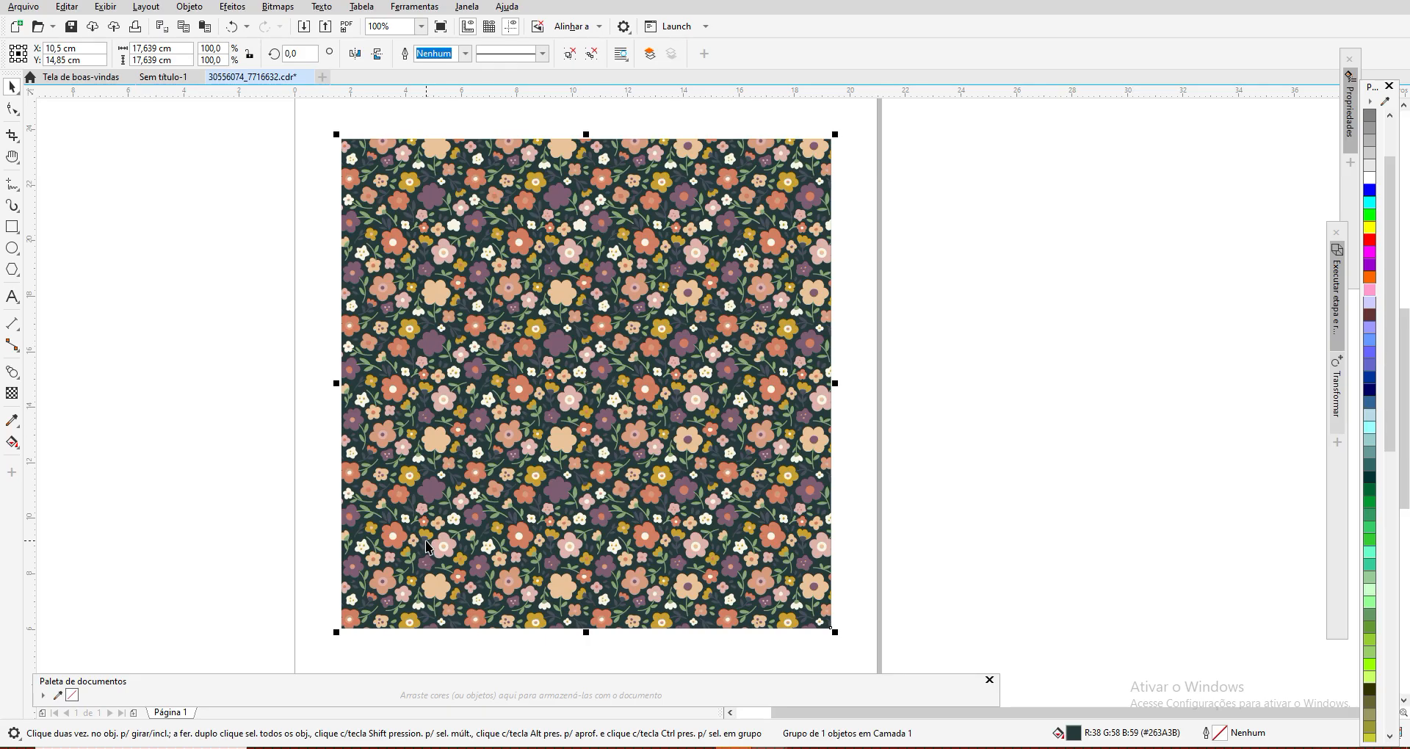
Step: Open the Objetos docker and collapse Camada 1 in its object tree
left_click(465, 8)
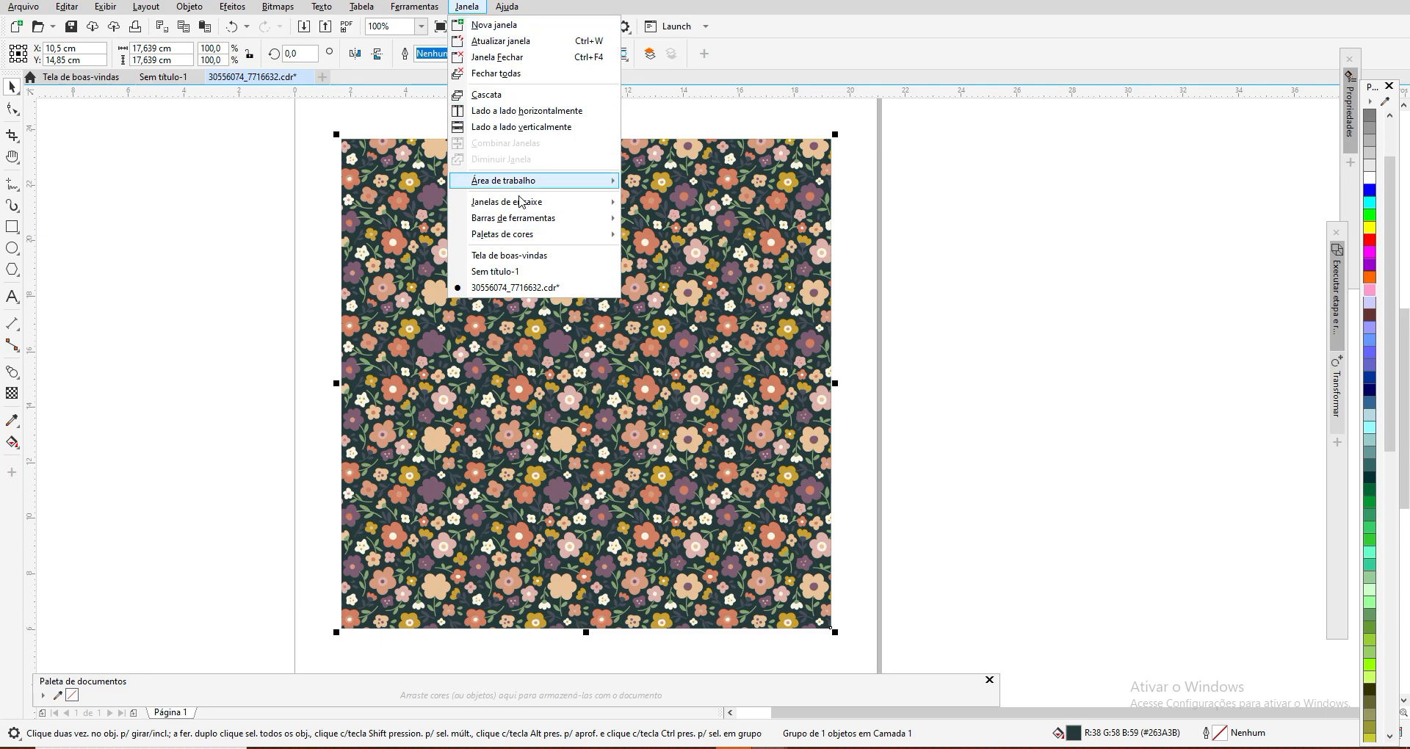
mouse_move(520, 204)
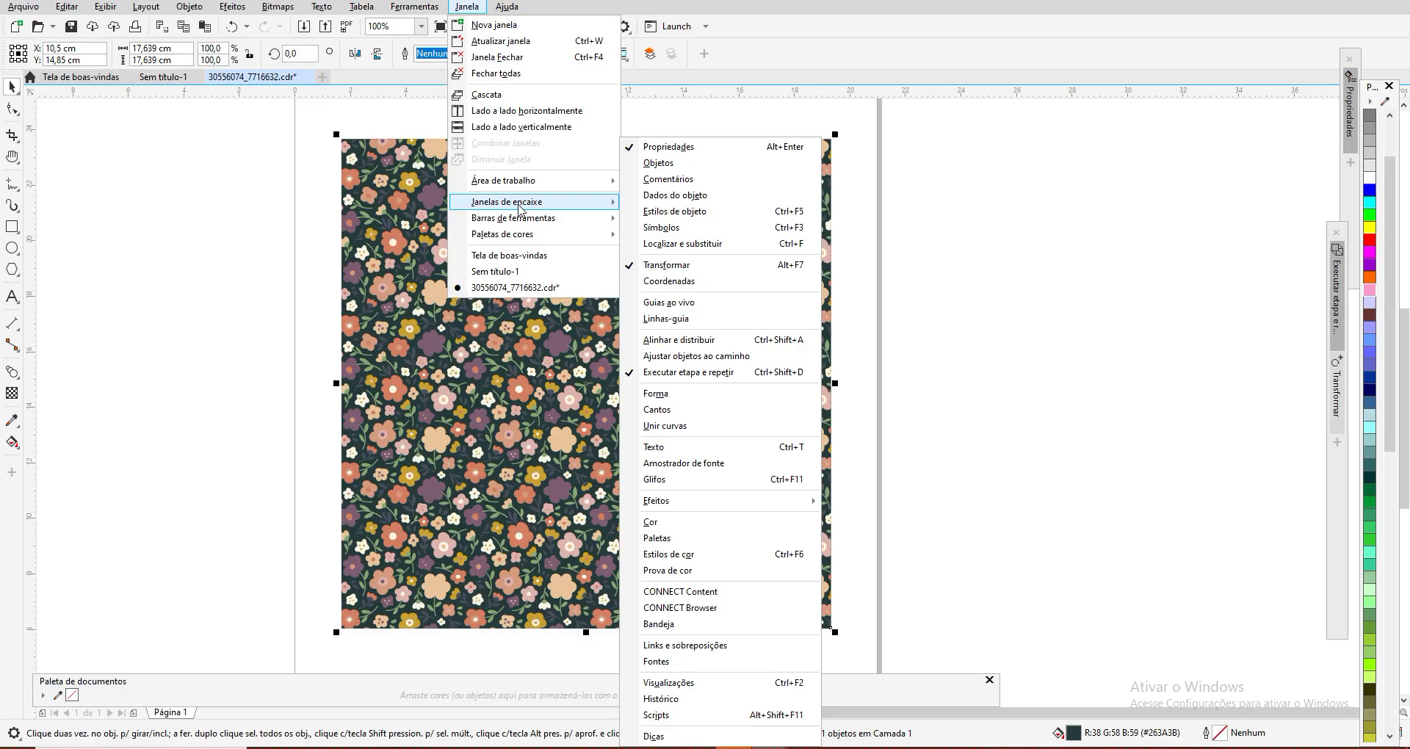
left_click(657, 163)
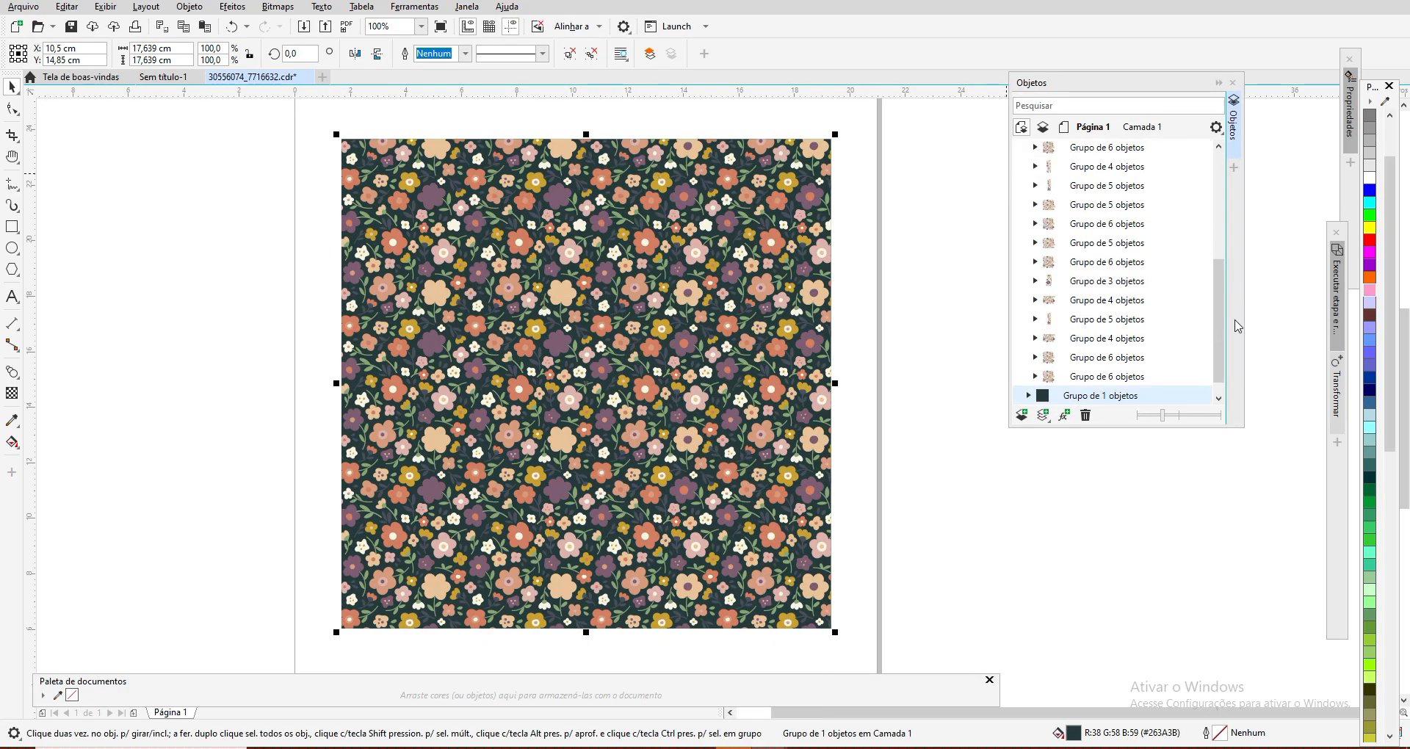
left_click_drag(1219, 331, 1210, 220)
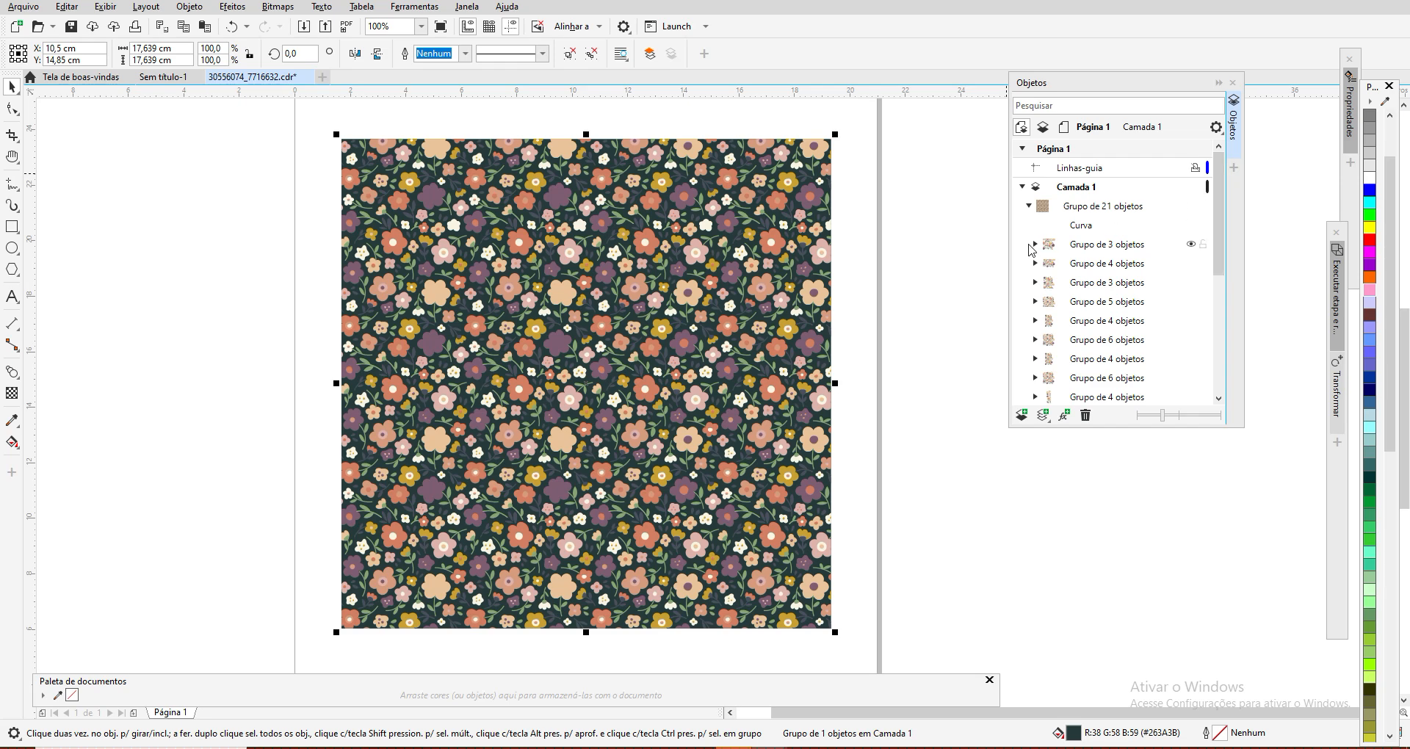
left_click(1023, 185)
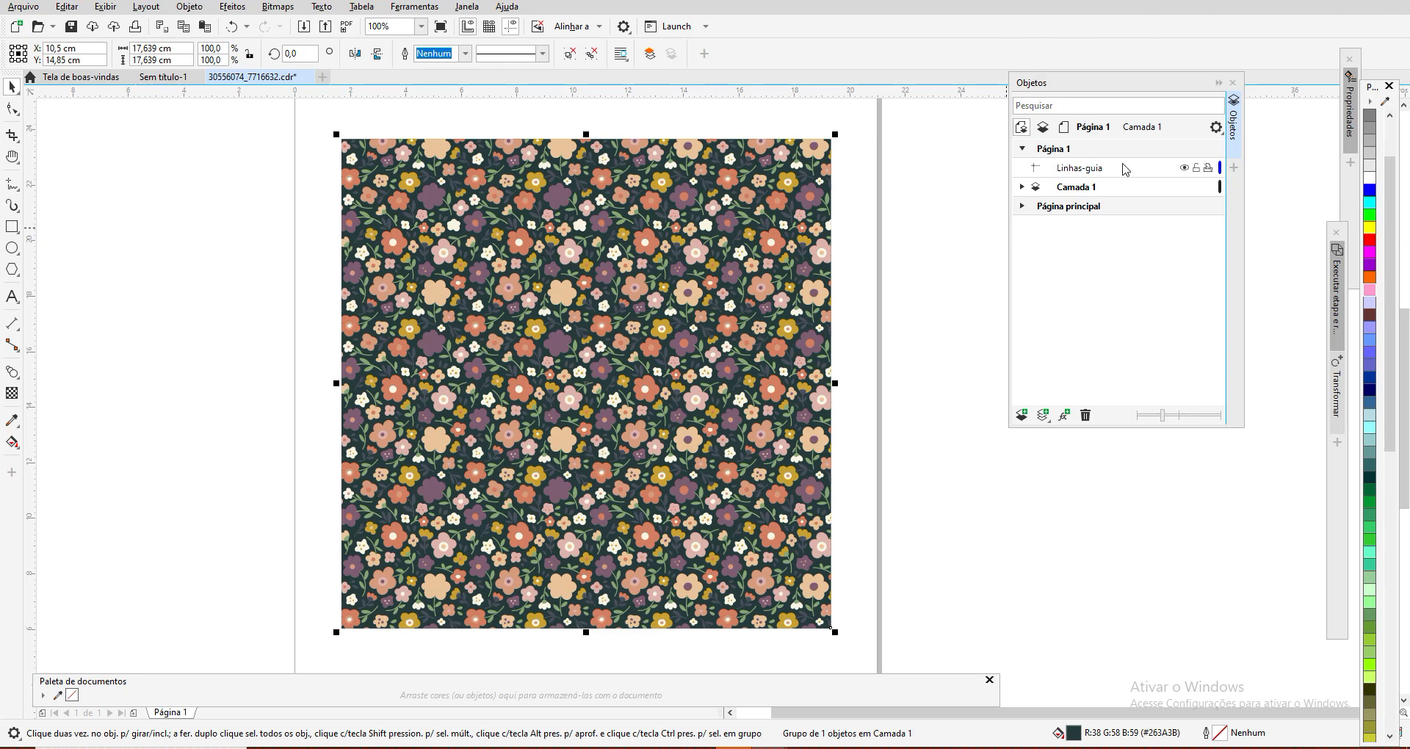
Step: Hide and show Camada 1 again, and lock and unlock it
left_click(1082, 190)
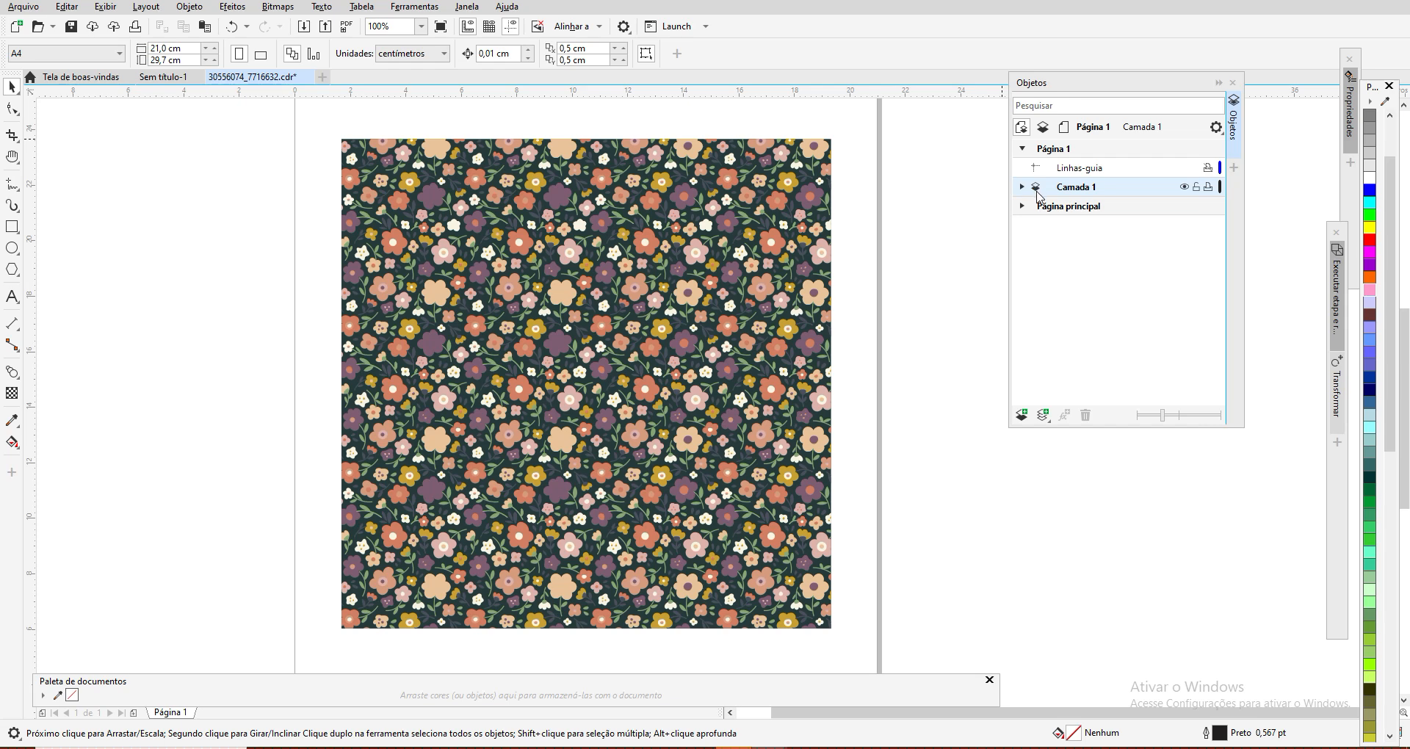
left_click(1184, 188)
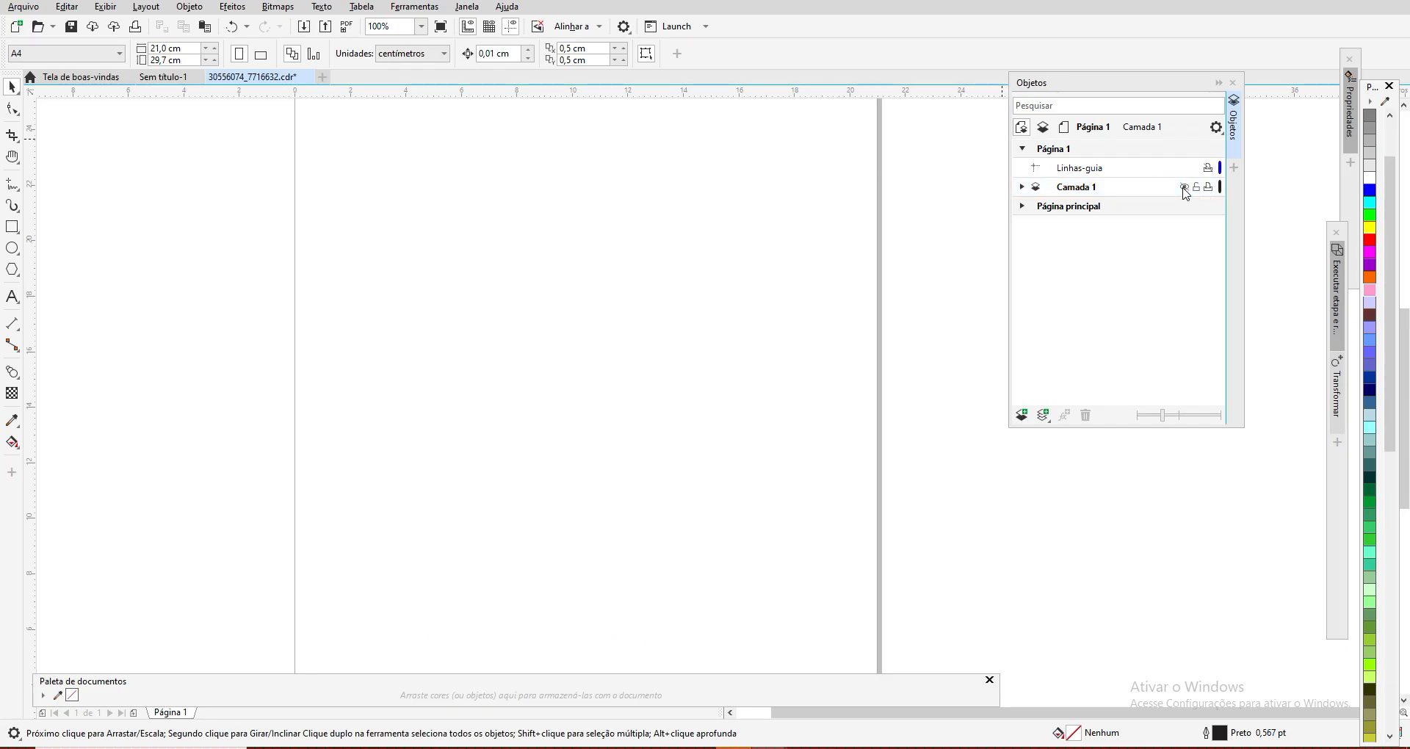
left_click(1184, 188)
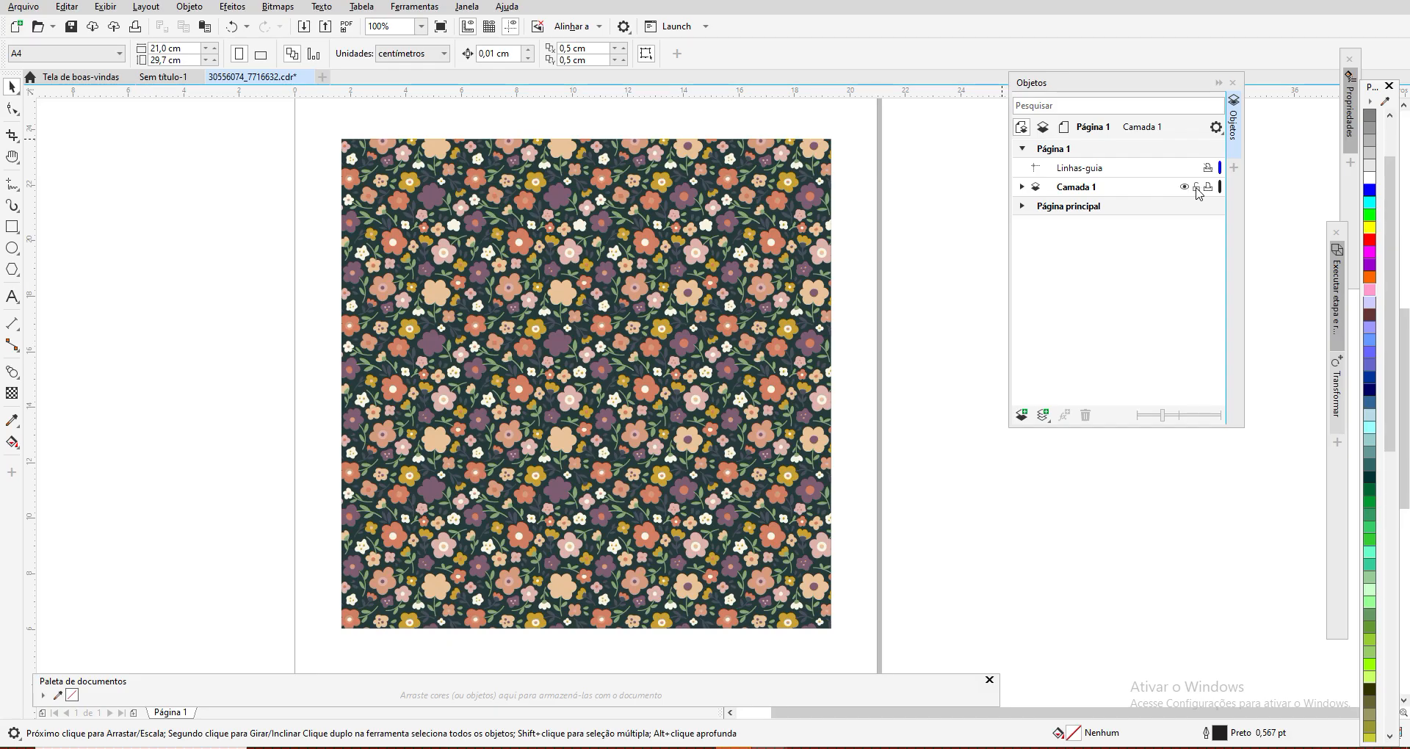
left_click(1196, 188)
left_click(1196, 188)
Step: Look into Página principal, and expand Camada 1 to list only its two main groups
left_click(1023, 208)
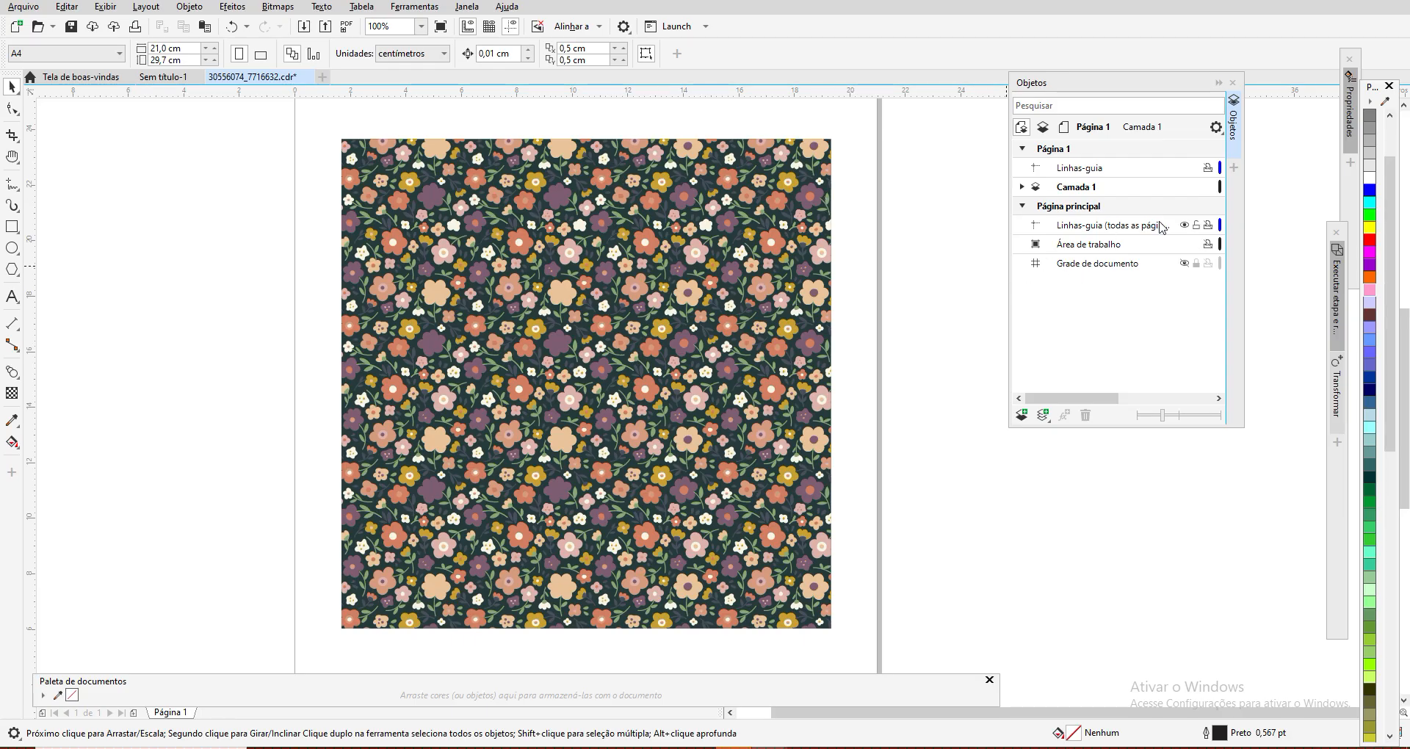
left_click(1023, 208)
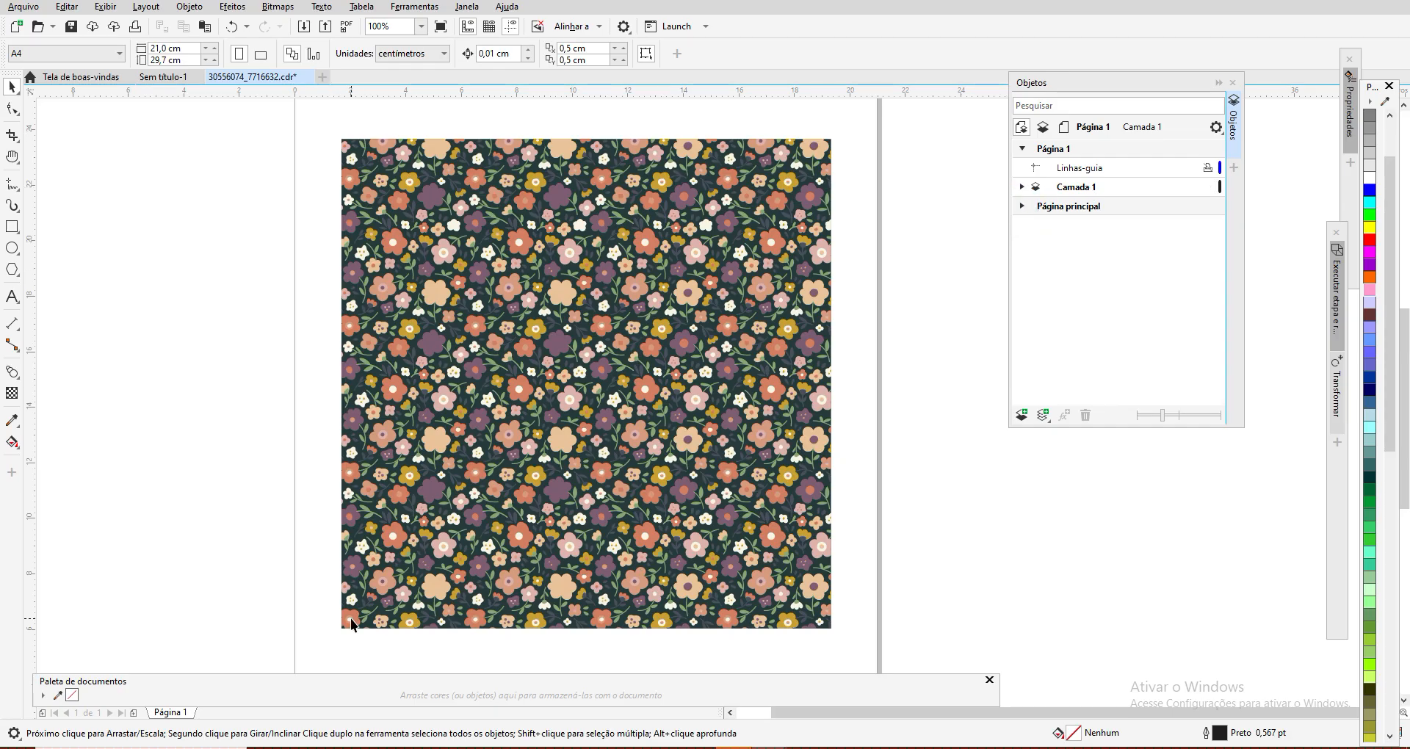
left_click(1022, 187)
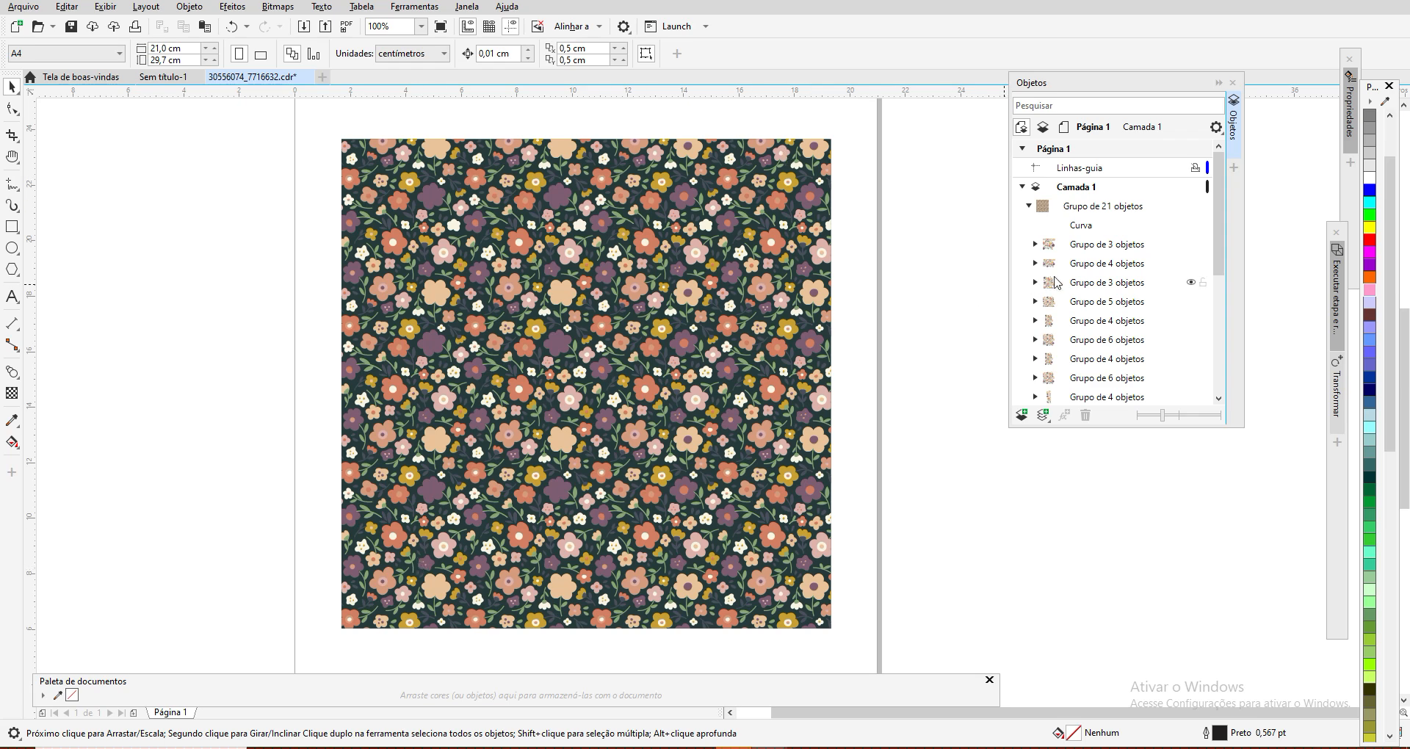
left_click(1030, 209)
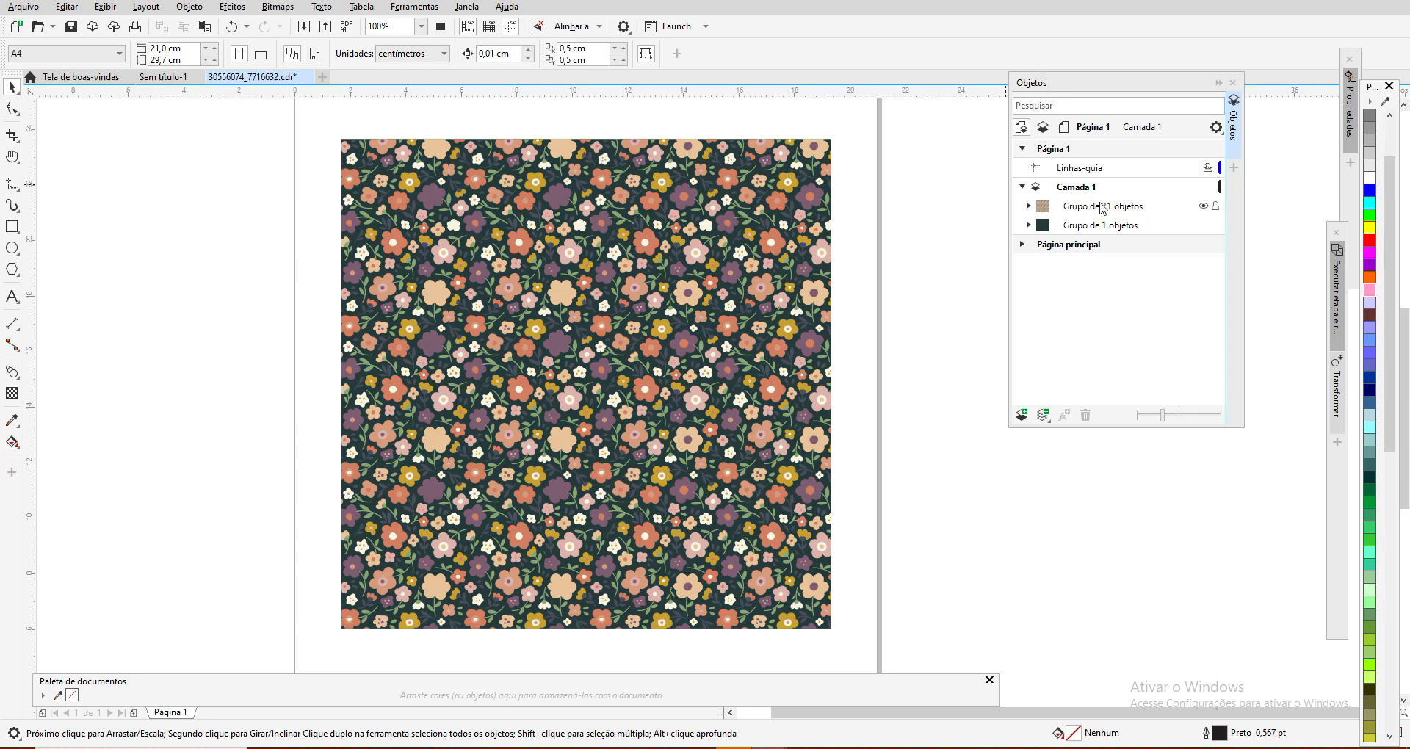
Step: Hide the dark background group in Camada 1 and show it again
left_click(1041, 233)
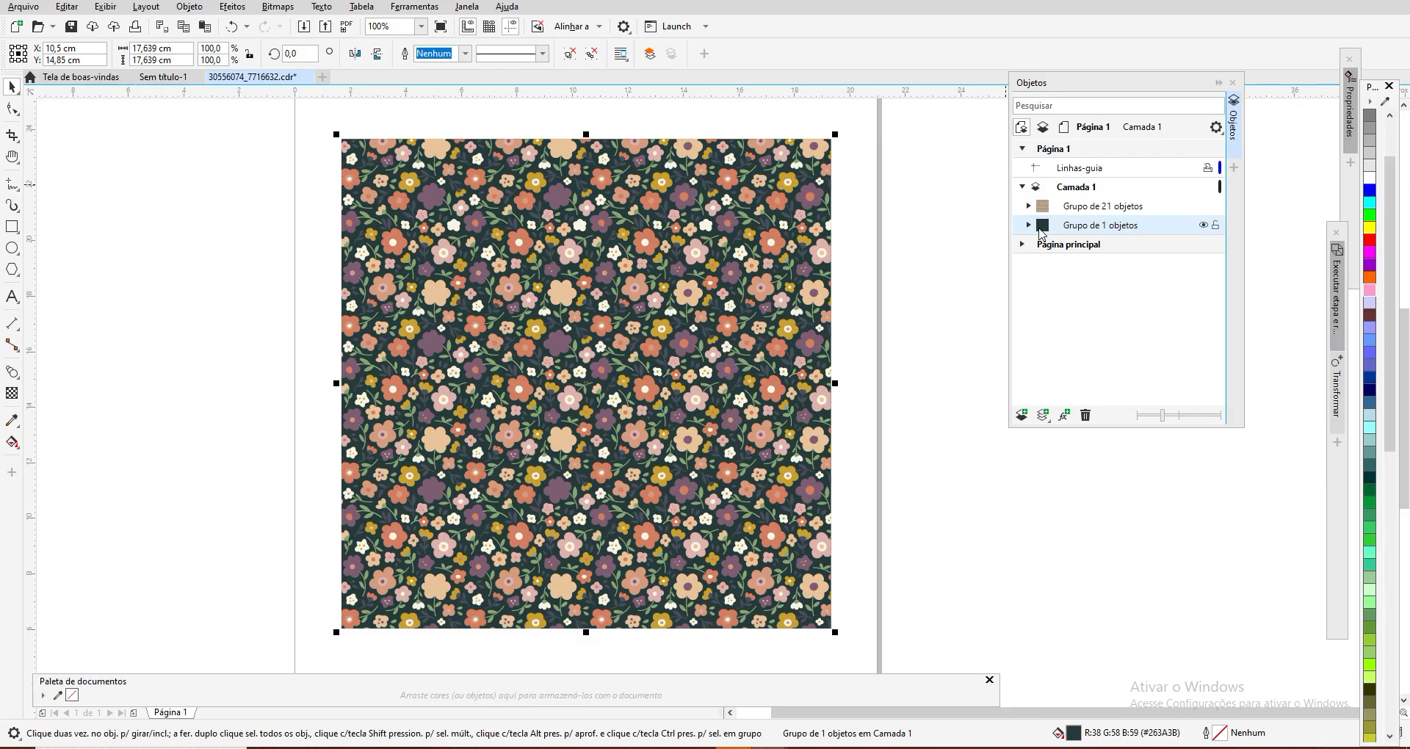
left_click(1203, 225)
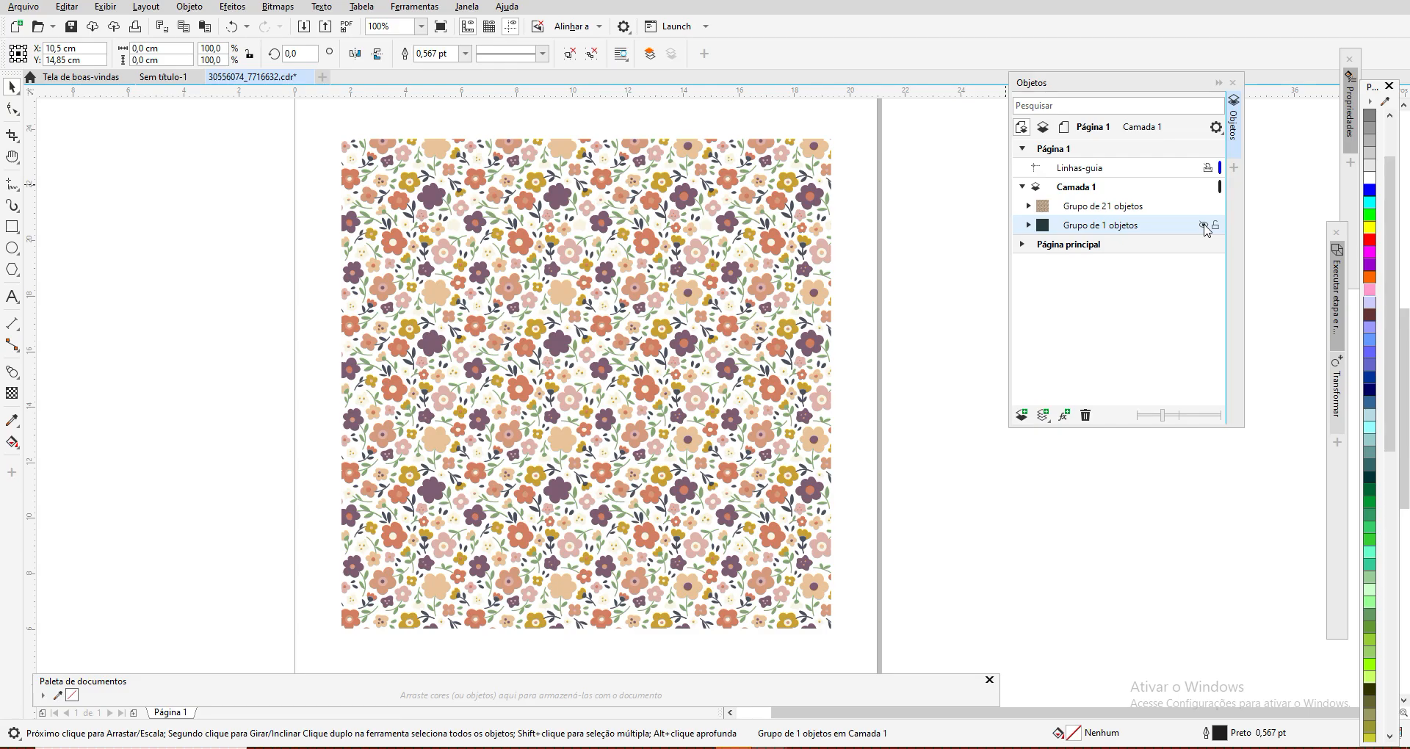
left_click(1204, 226)
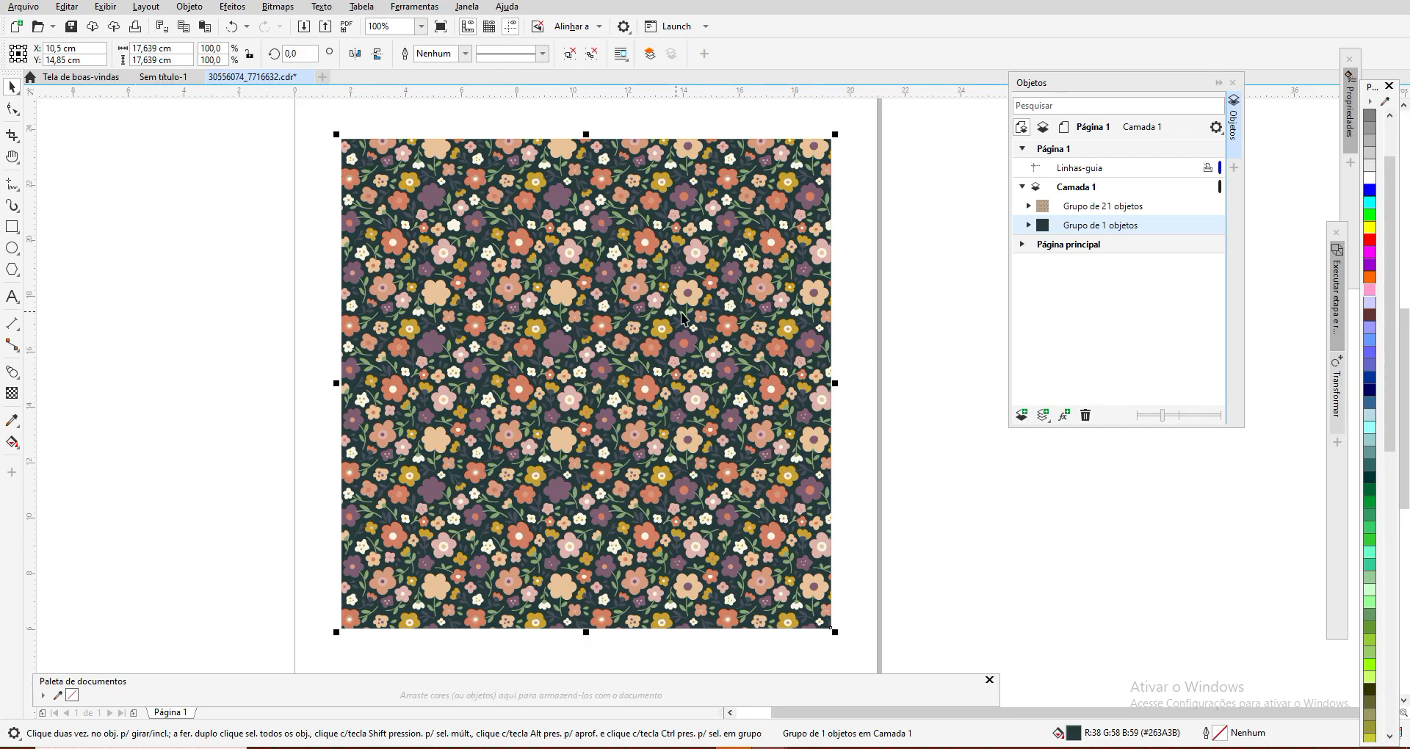
Step: Expand the group of 21 objects and select the Curva inside it
left_click(1028, 206)
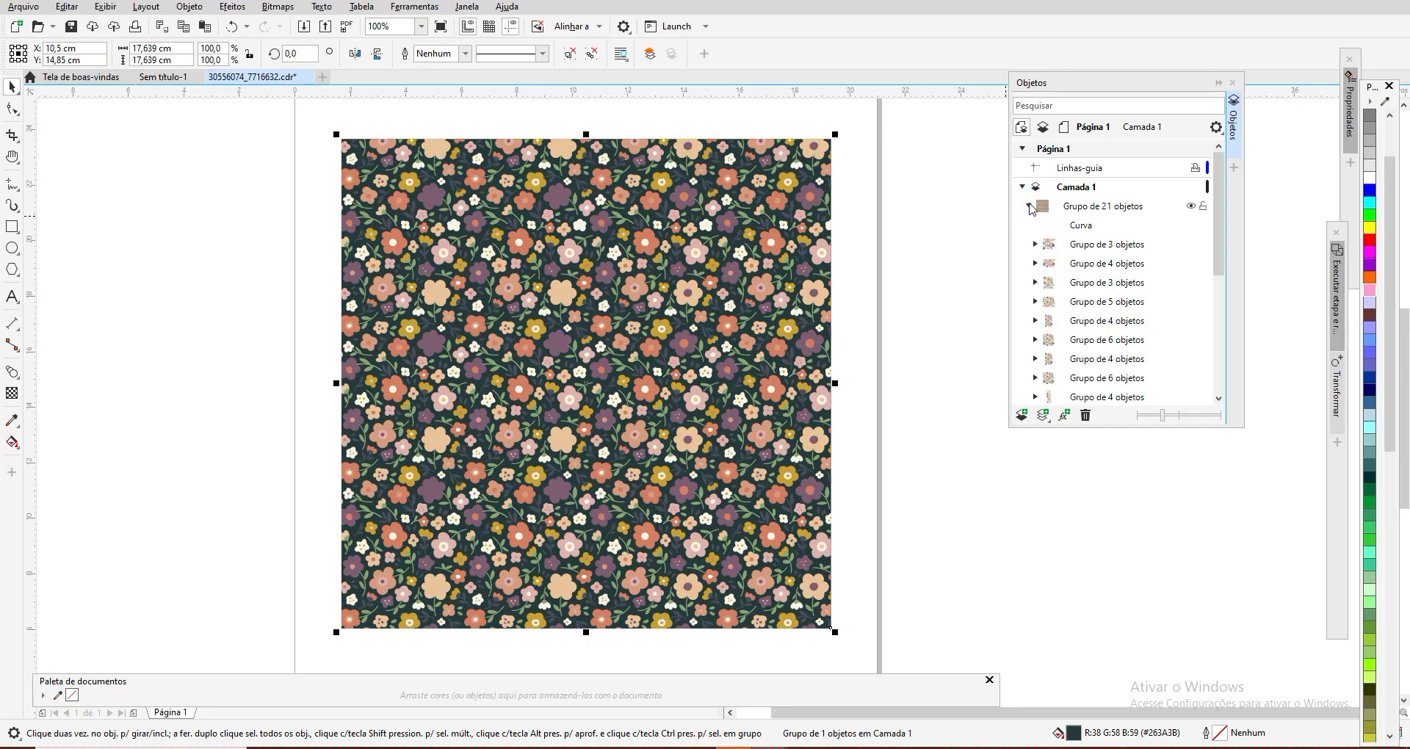
left_click(1081, 226)
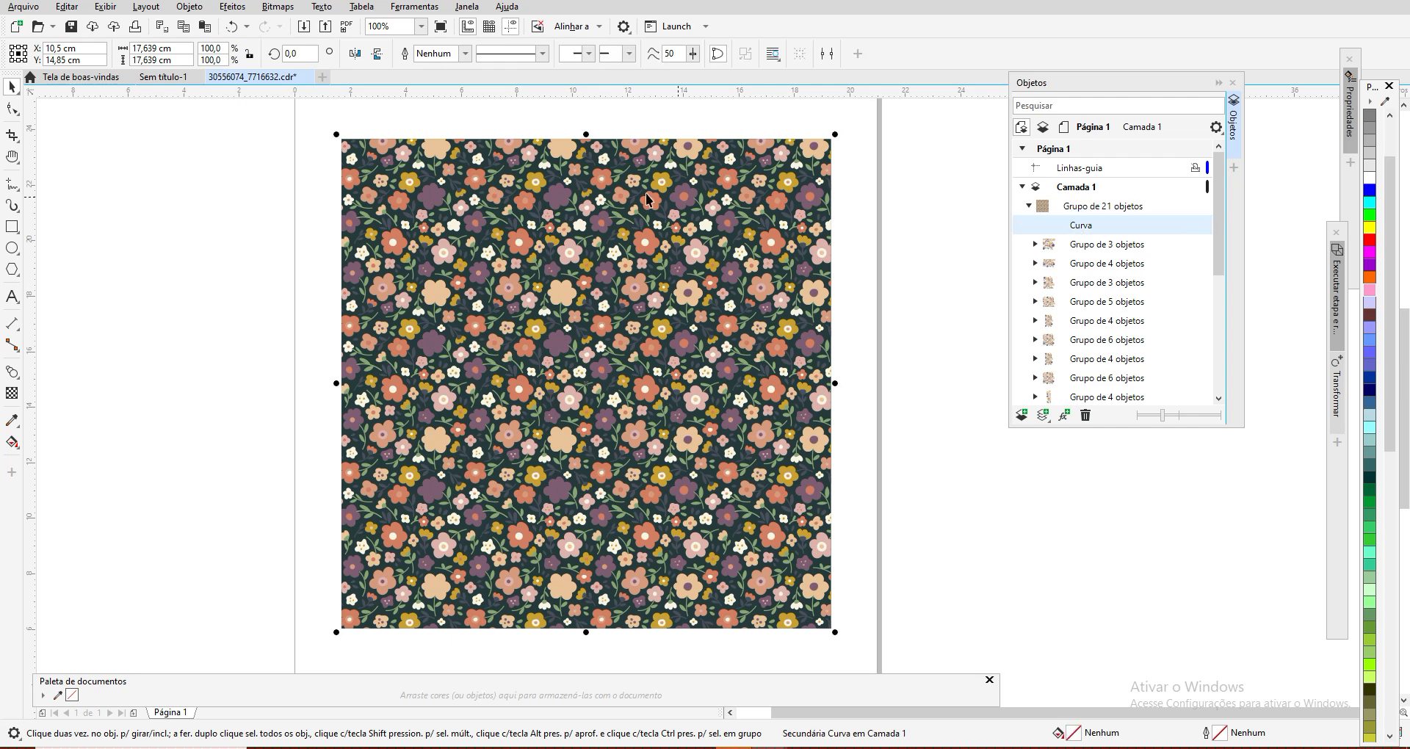
left_click(1029, 206)
left_click(1028, 206)
Step: Try moving the first group of 3 objects off the page, and undo the move
left_click(1084, 247)
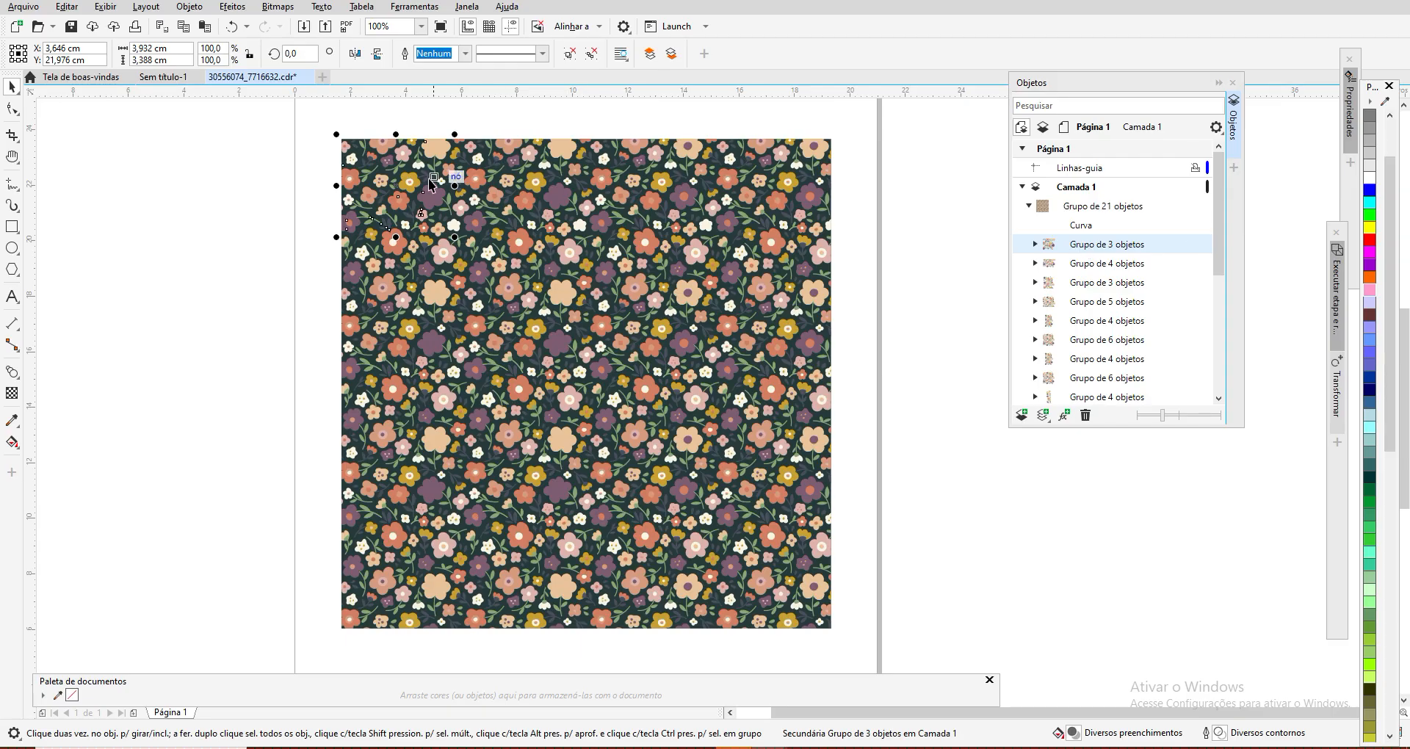
left_click_drag(387, 189, 199, 197)
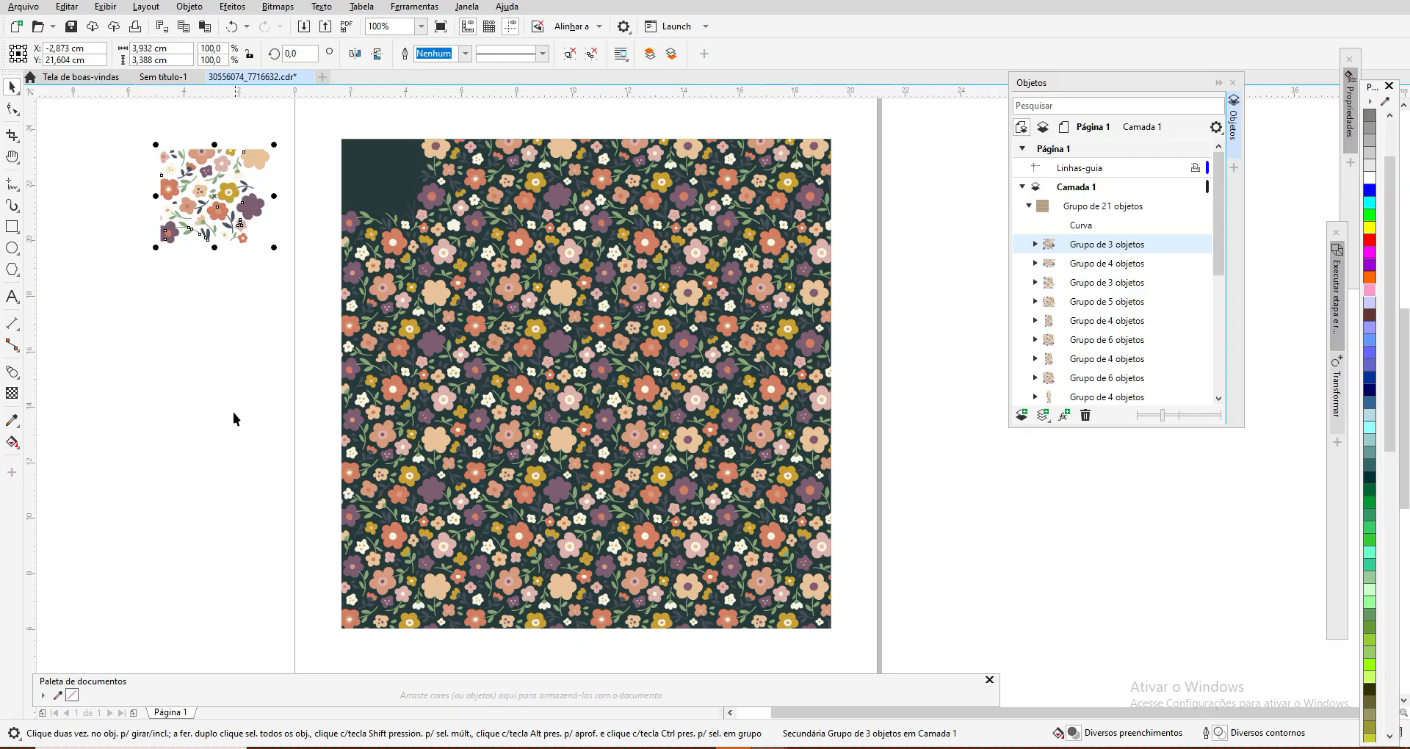
left_click(233, 28)
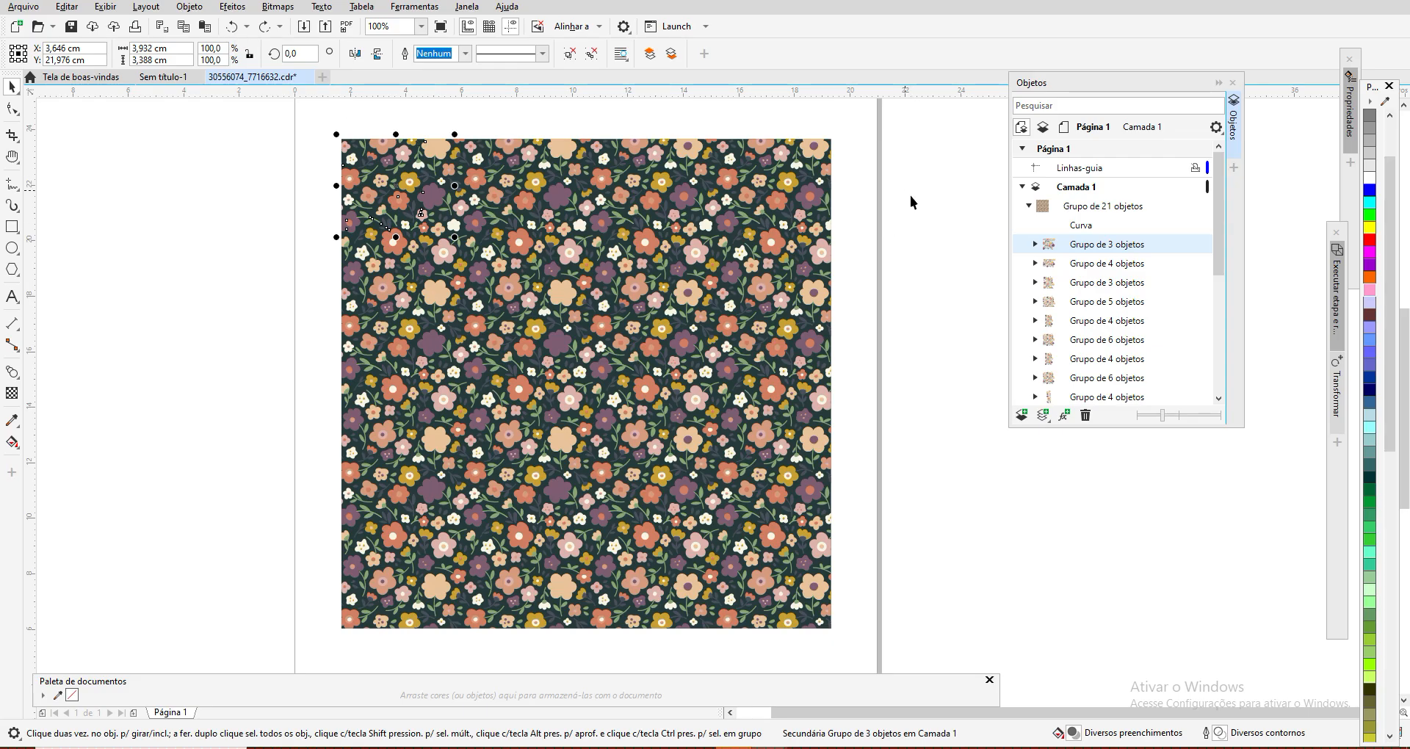
Step: Hide the dark background group listed below the flower groups in Camada 1
left_click(1085, 268)
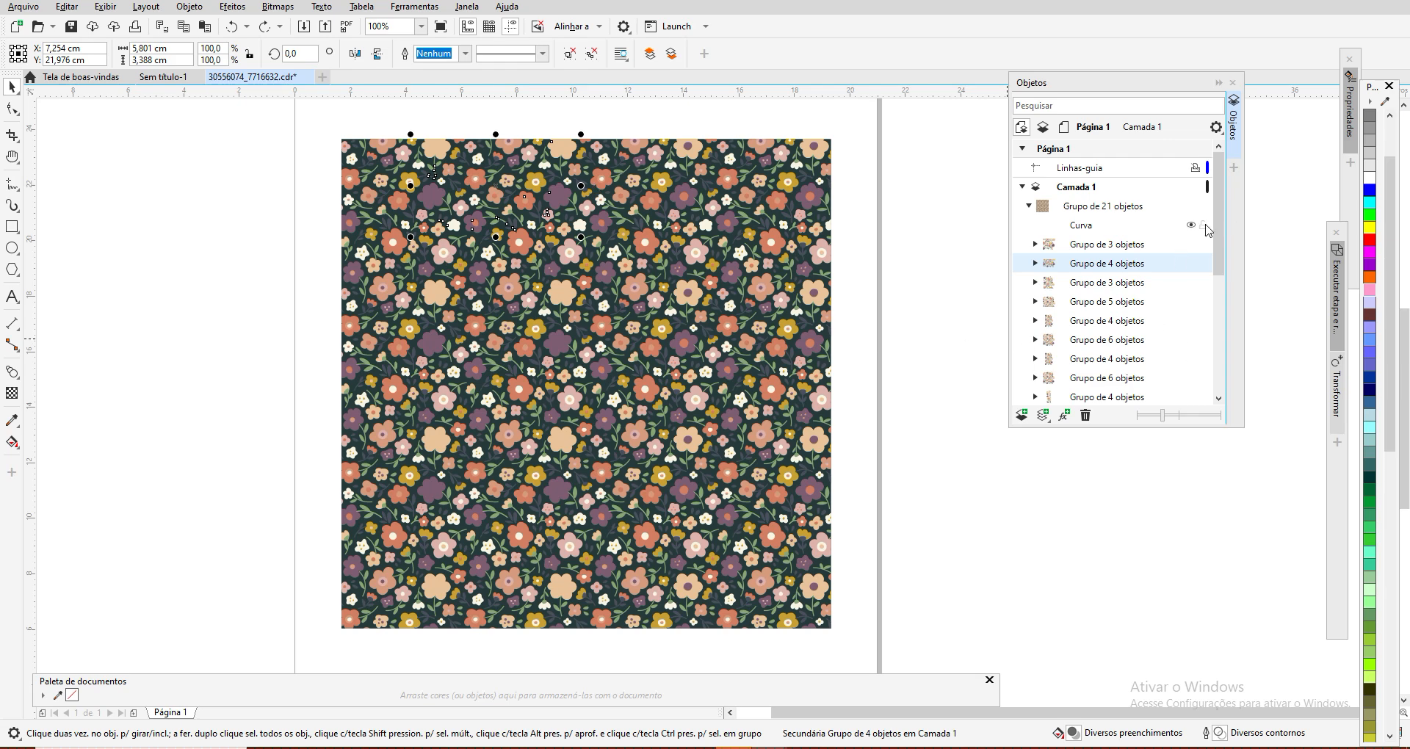
left_click_drag(1217, 223, 1223, 371)
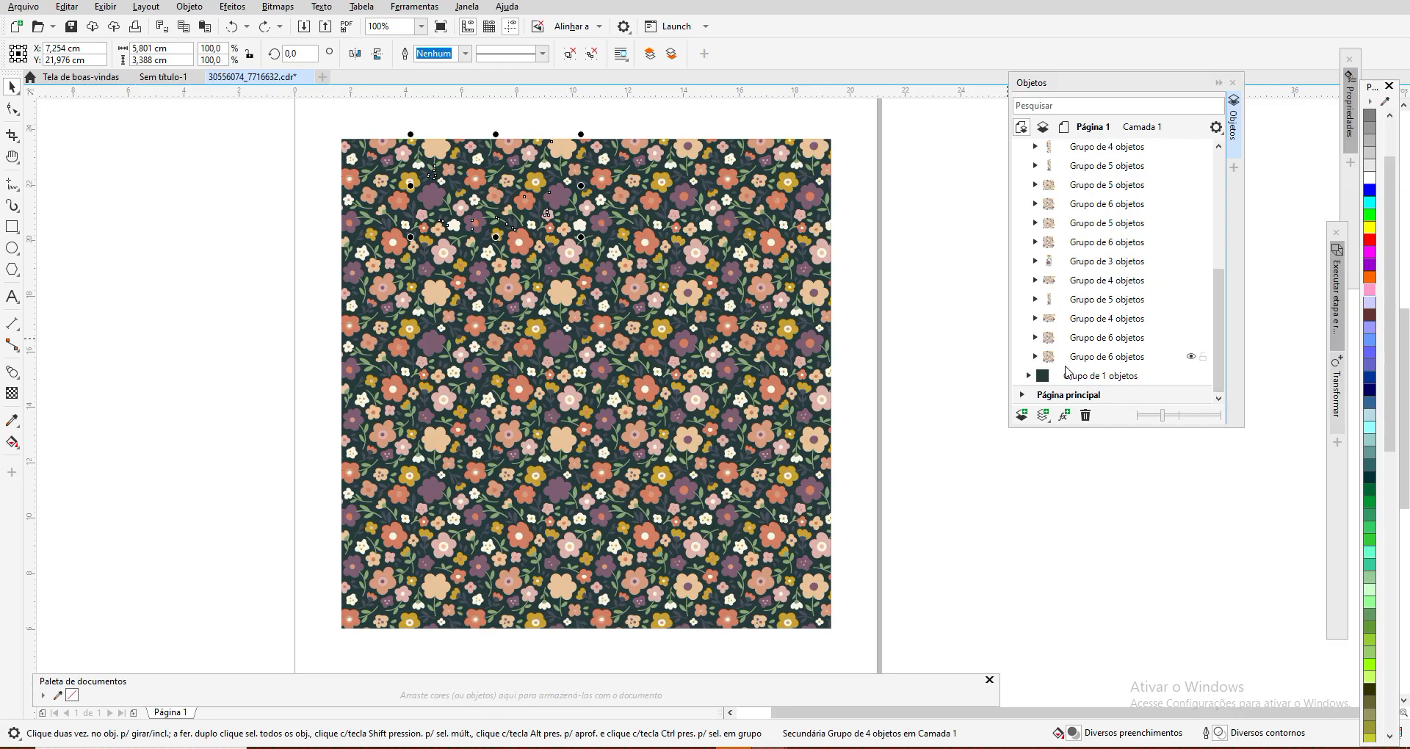
left_click(1040, 377)
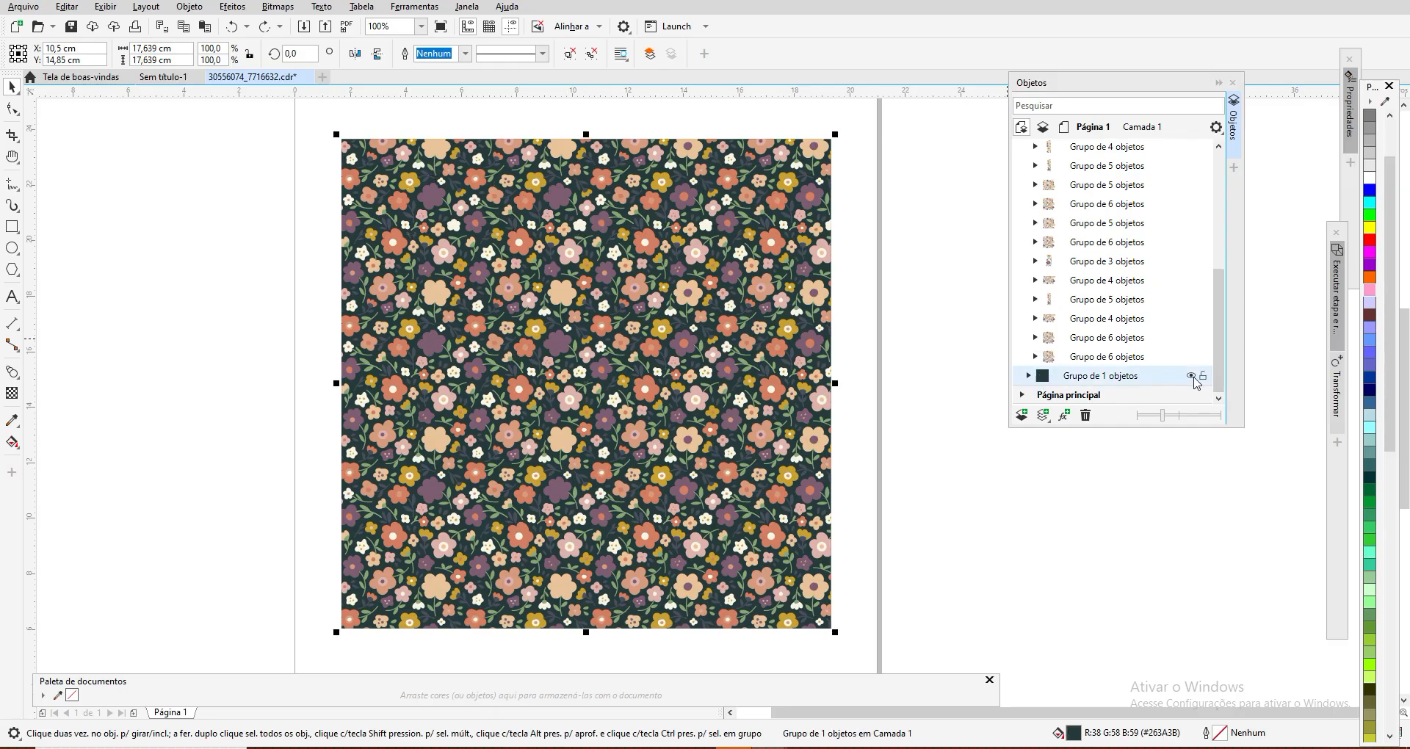
left_click(1191, 376)
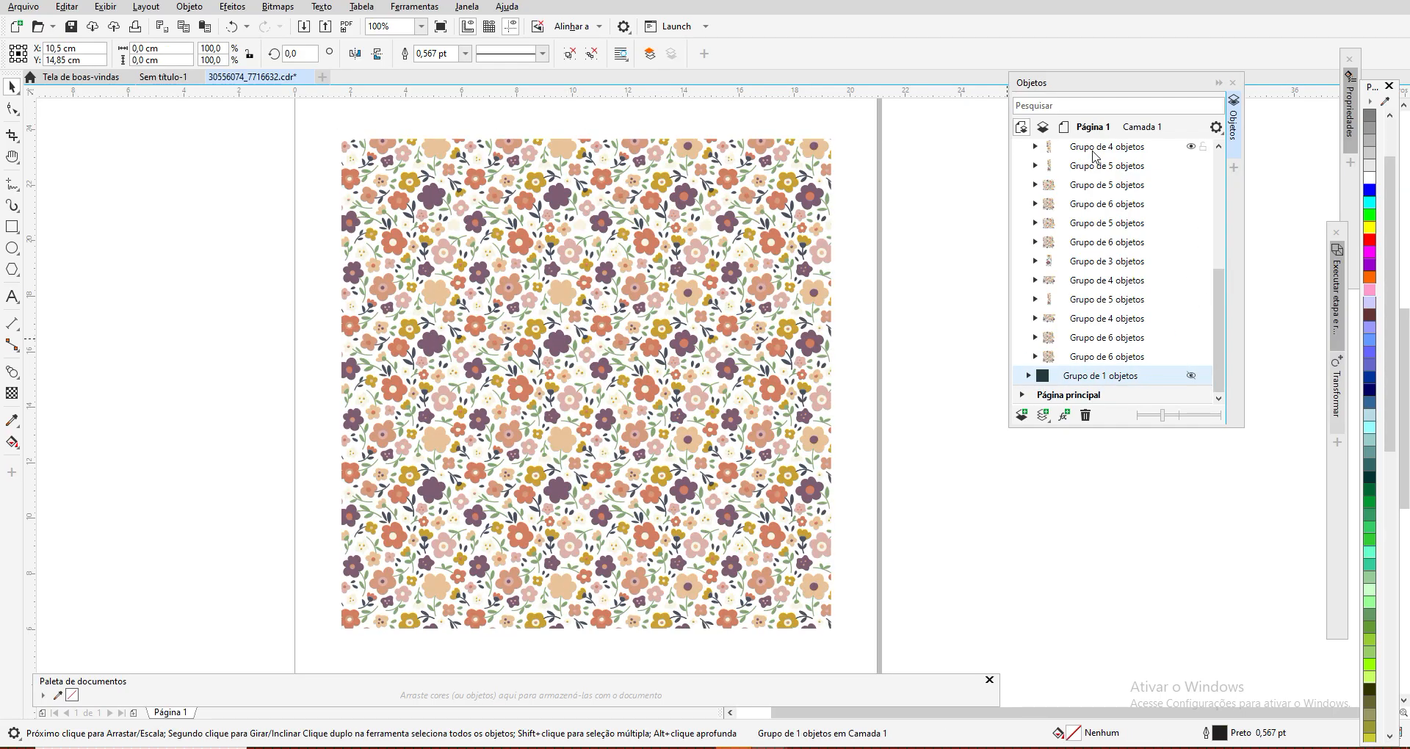
Step: Select the first group of 4 and group of 3 objects to locate them, and select the whole group of 21 objects
left_click_drag(1221, 362, 1219, 240)
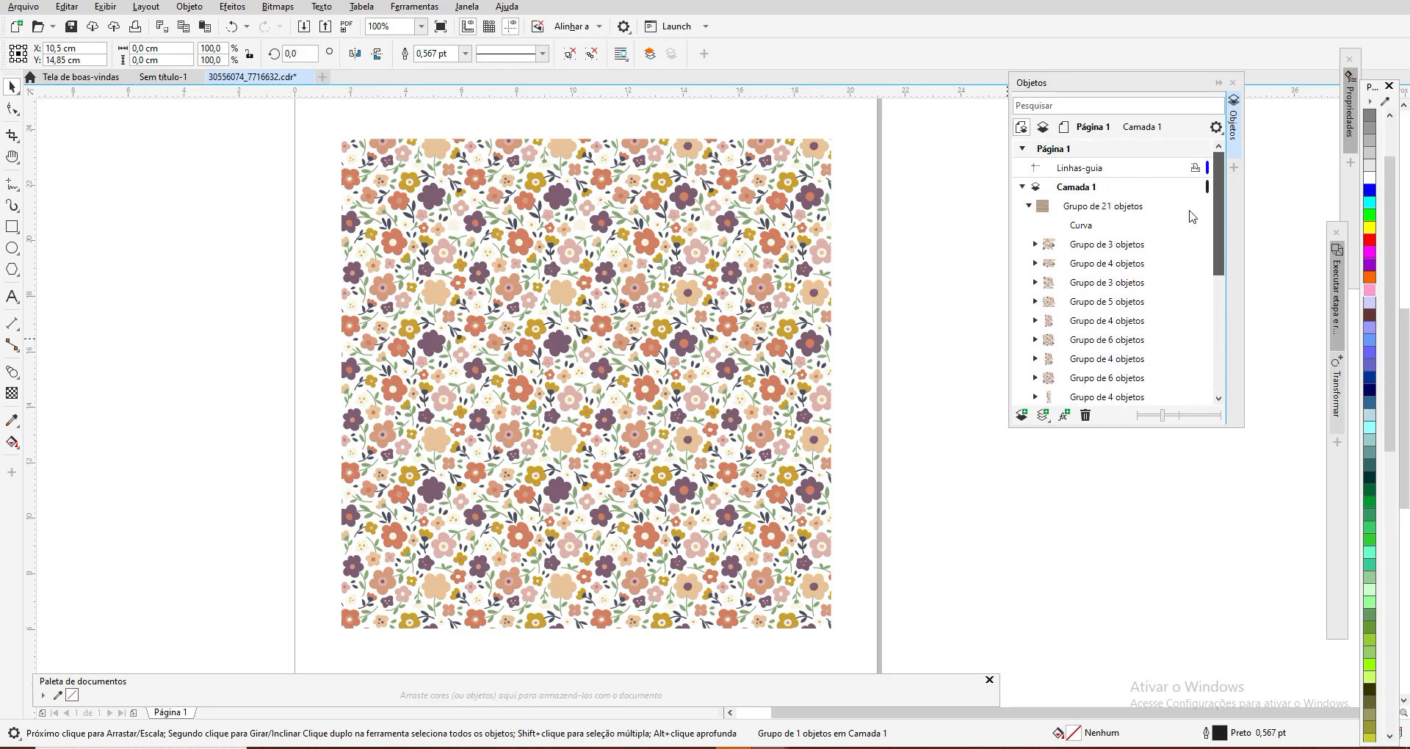
left_click(1105, 267)
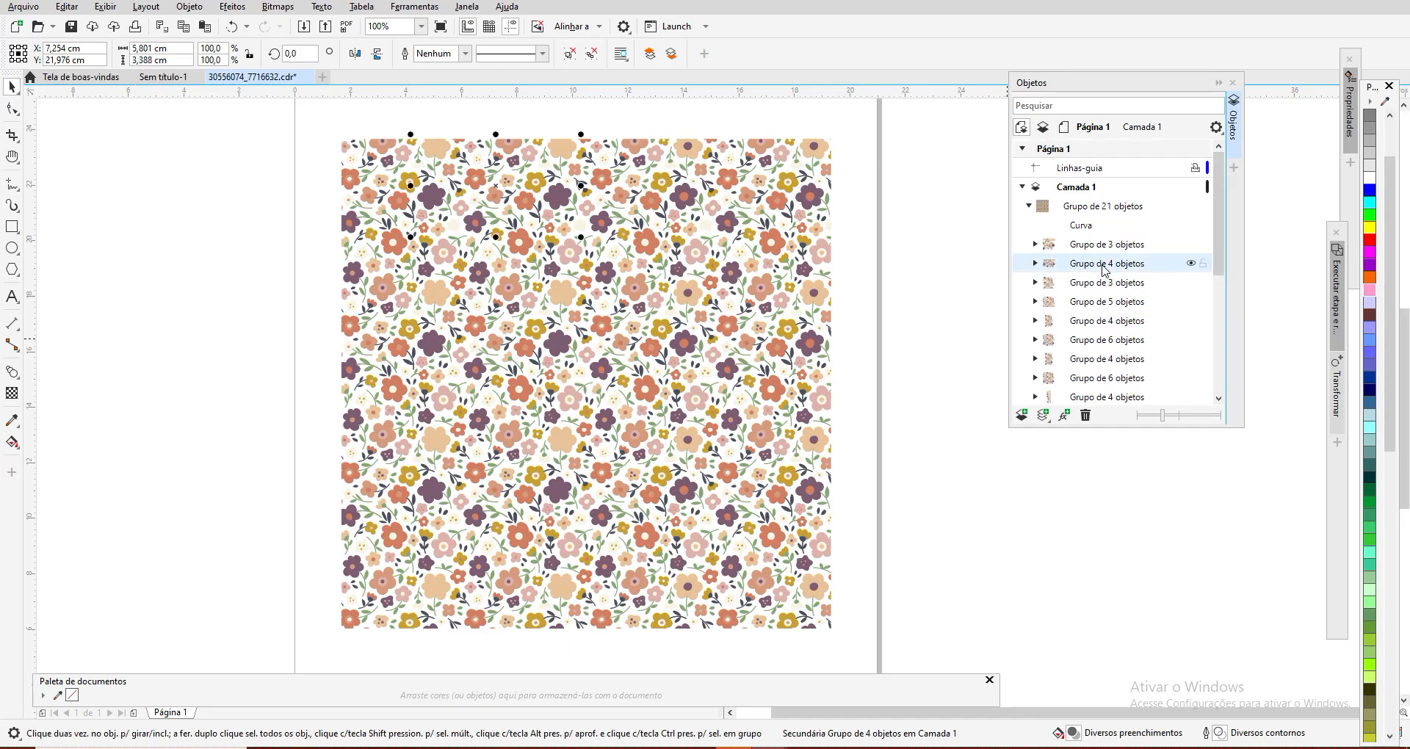
left_click(1101, 264)
left_click(1094, 248)
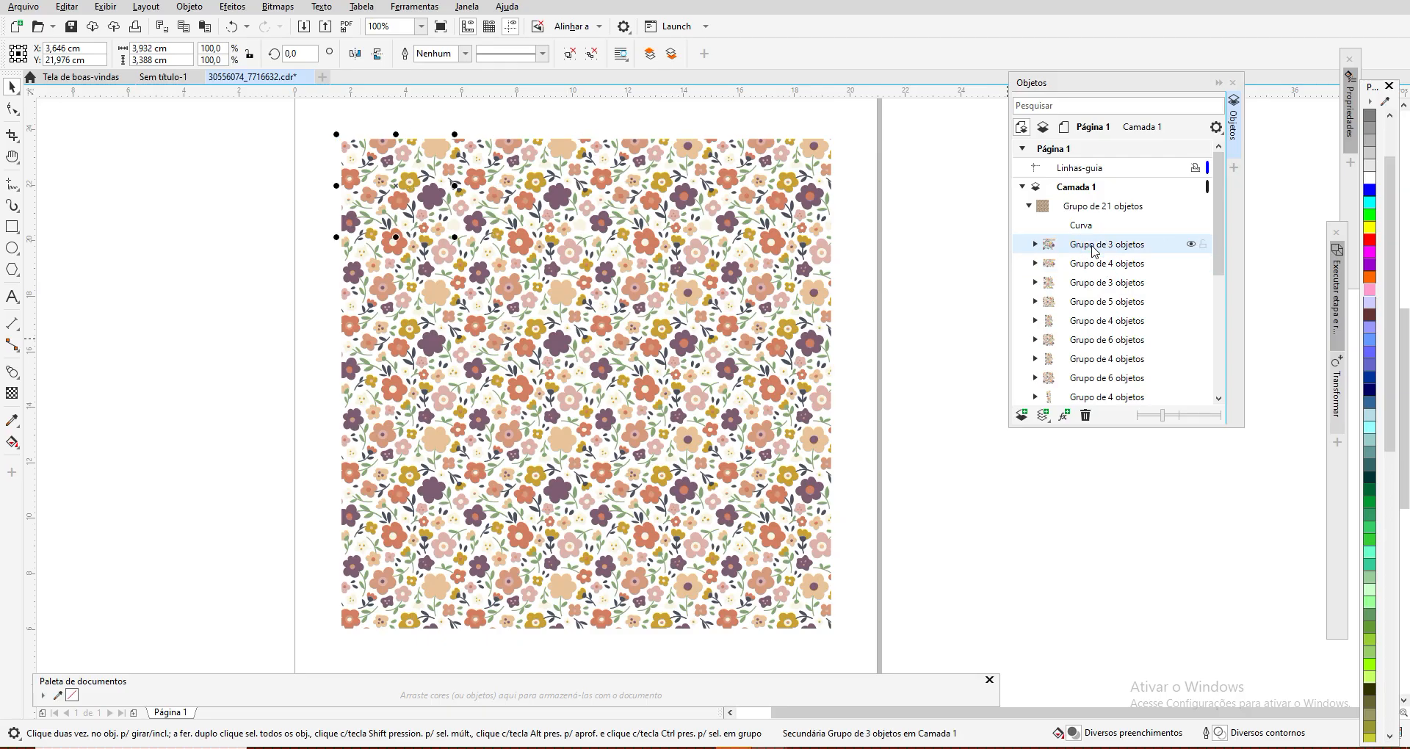
left_click(118, 213)
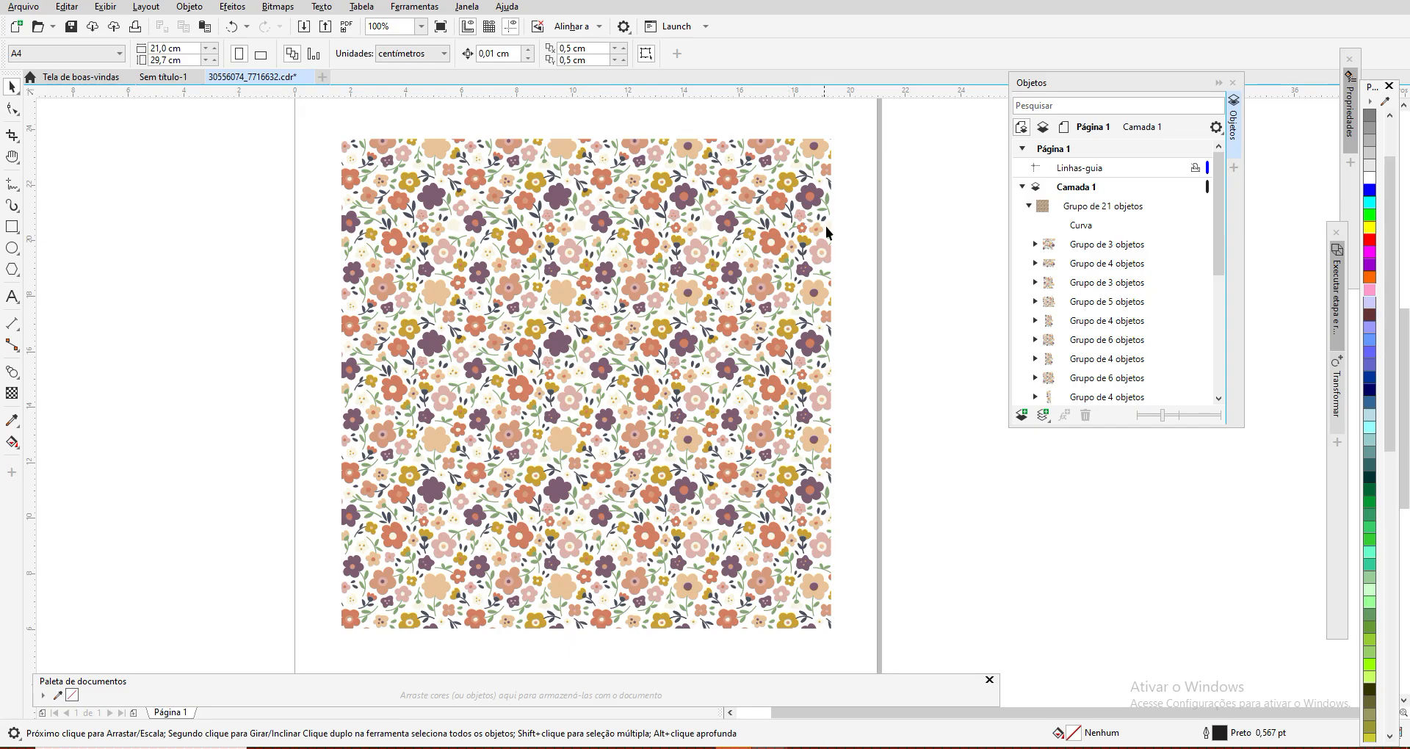
left_click(584, 168)
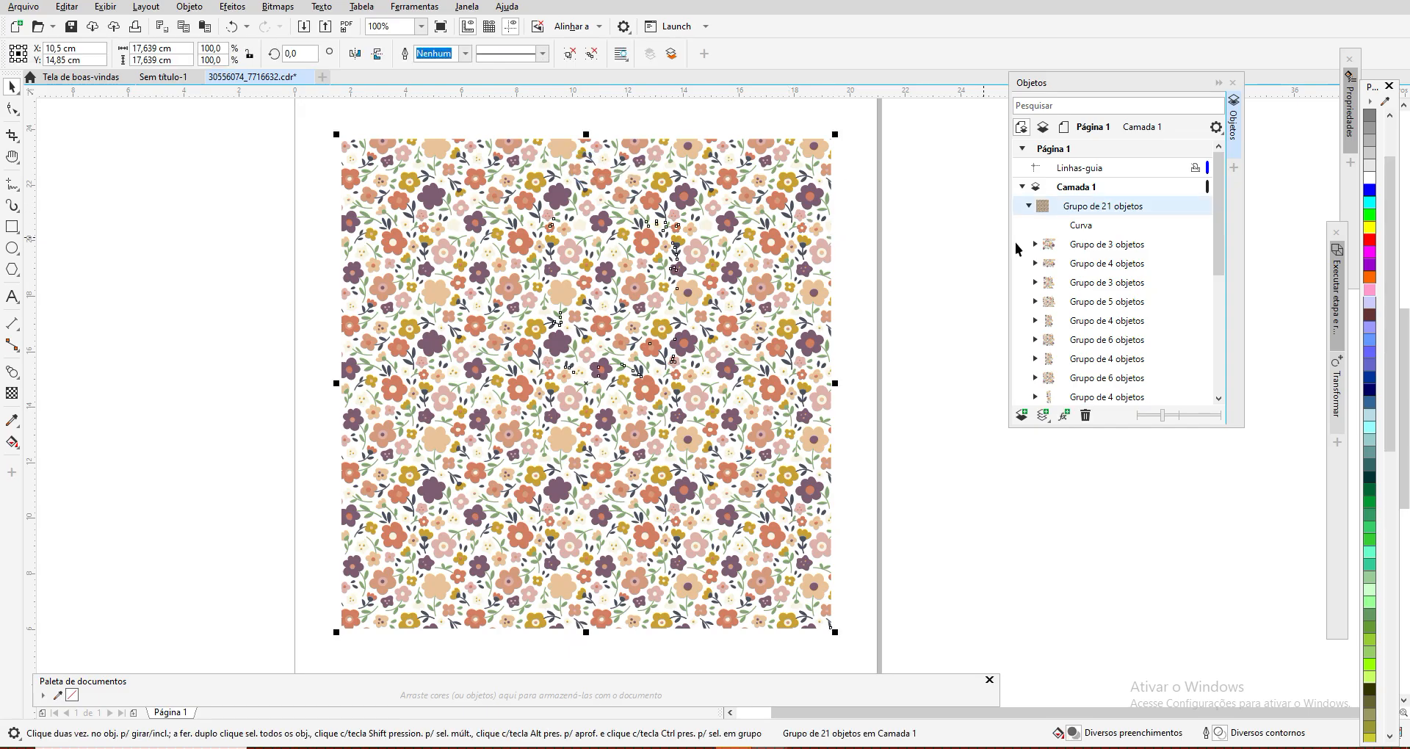
Step: Try moving the first group of 4 objects off the page, and undo the move
left_click(1080, 248)
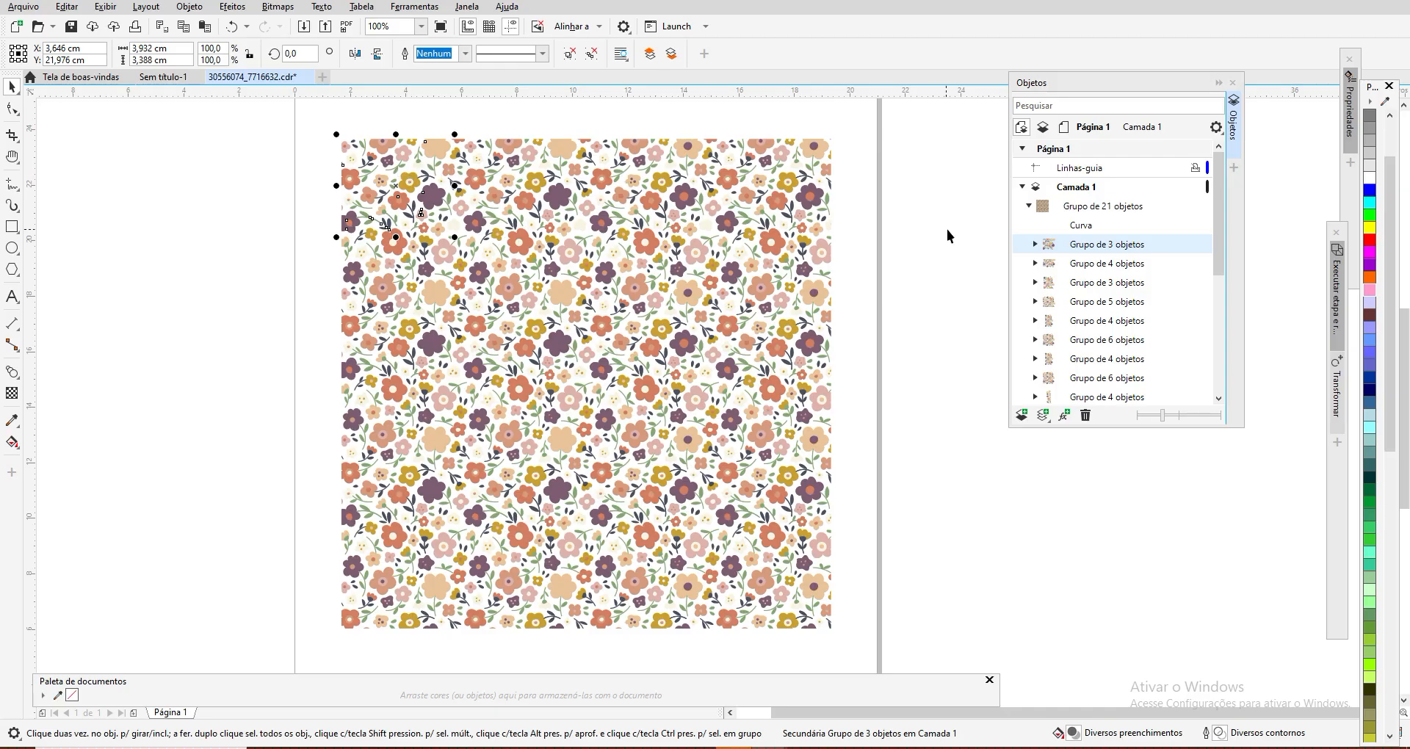
left_click(1080, 269)
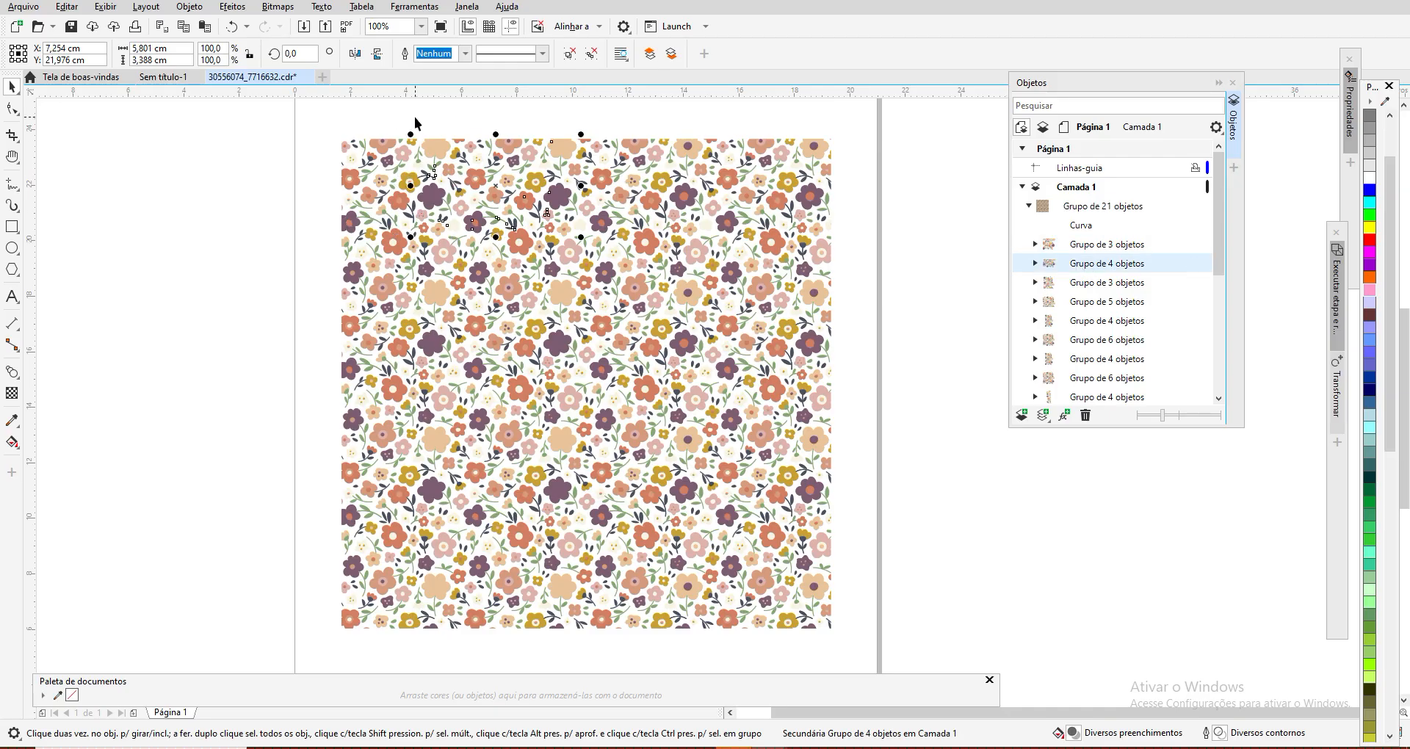
left_click_drag(491, 189, 240, 157)
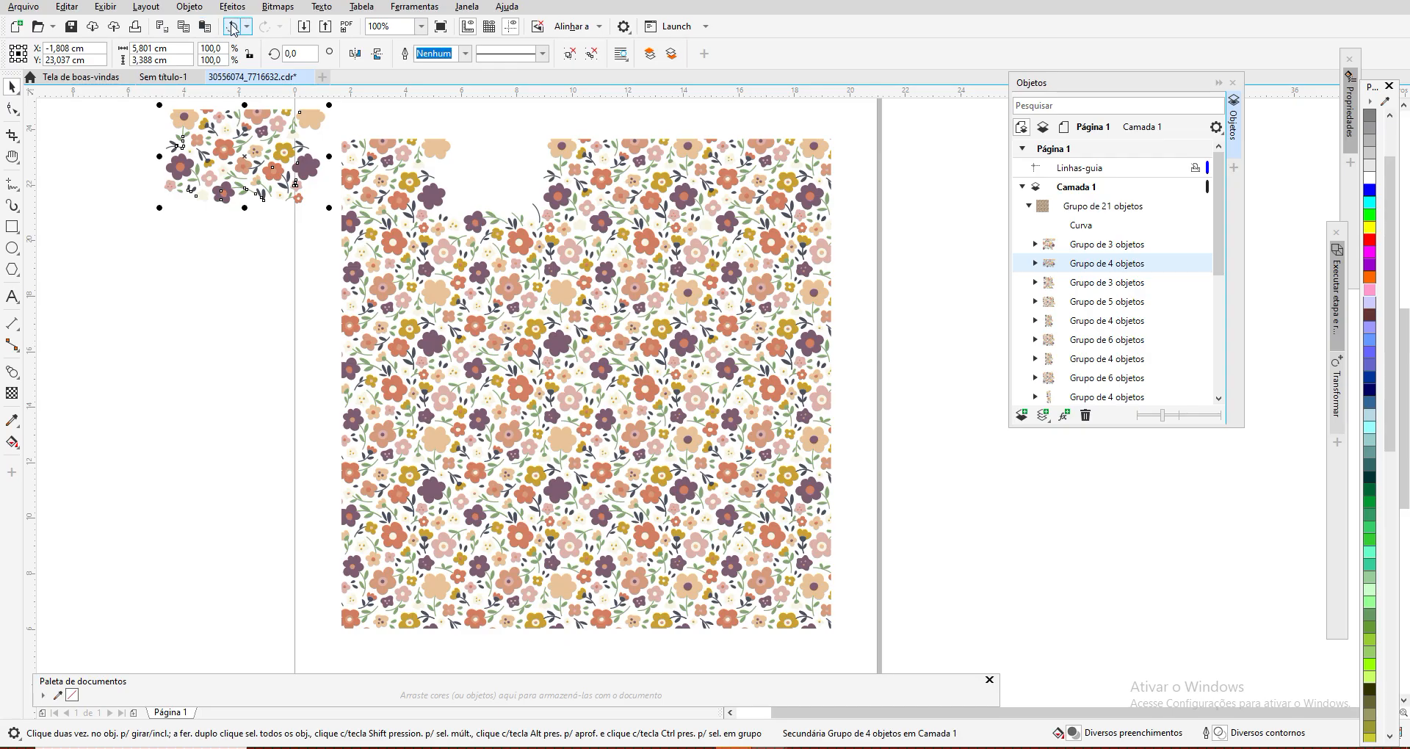
left_click(231, 27)
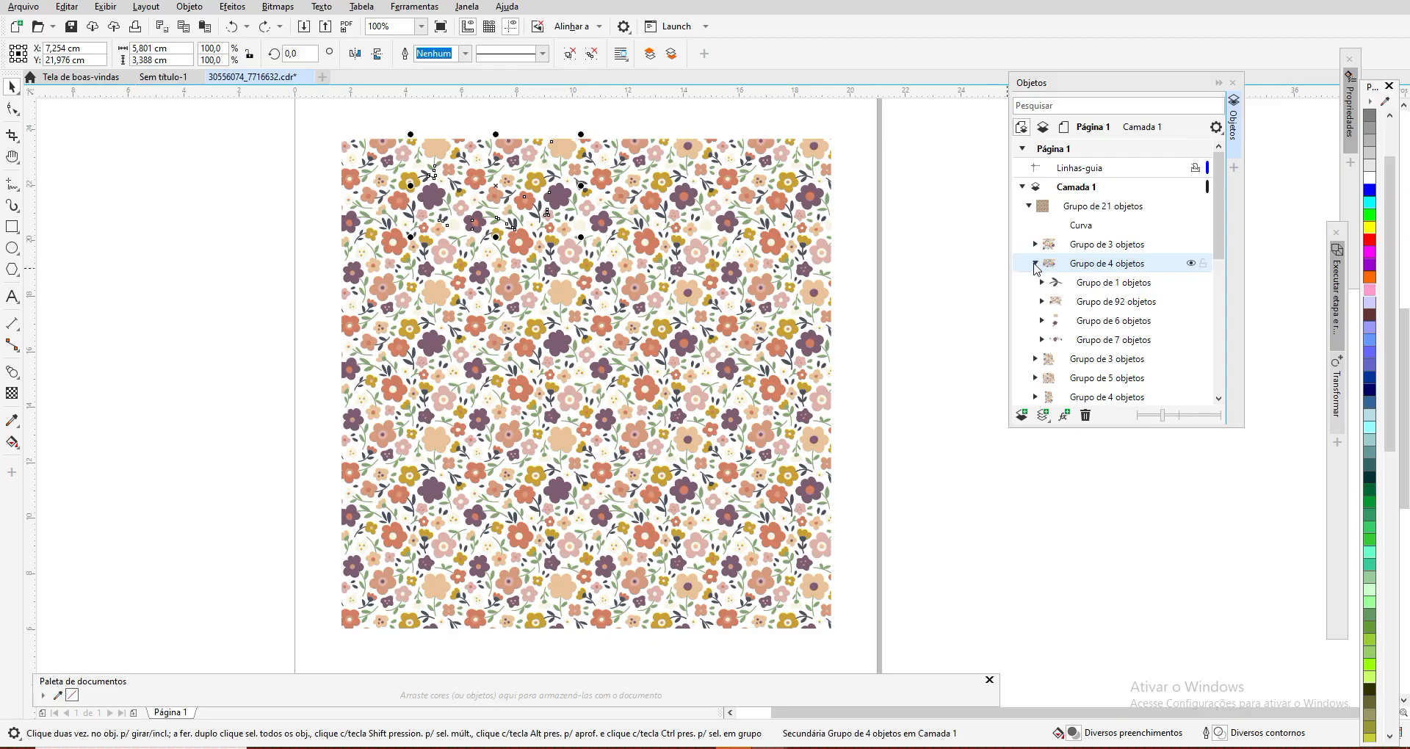
Step: Select the group of 1 and the group of 92 objects inside the first group of 4, and expand the group of 92
left_click(1112, 284)
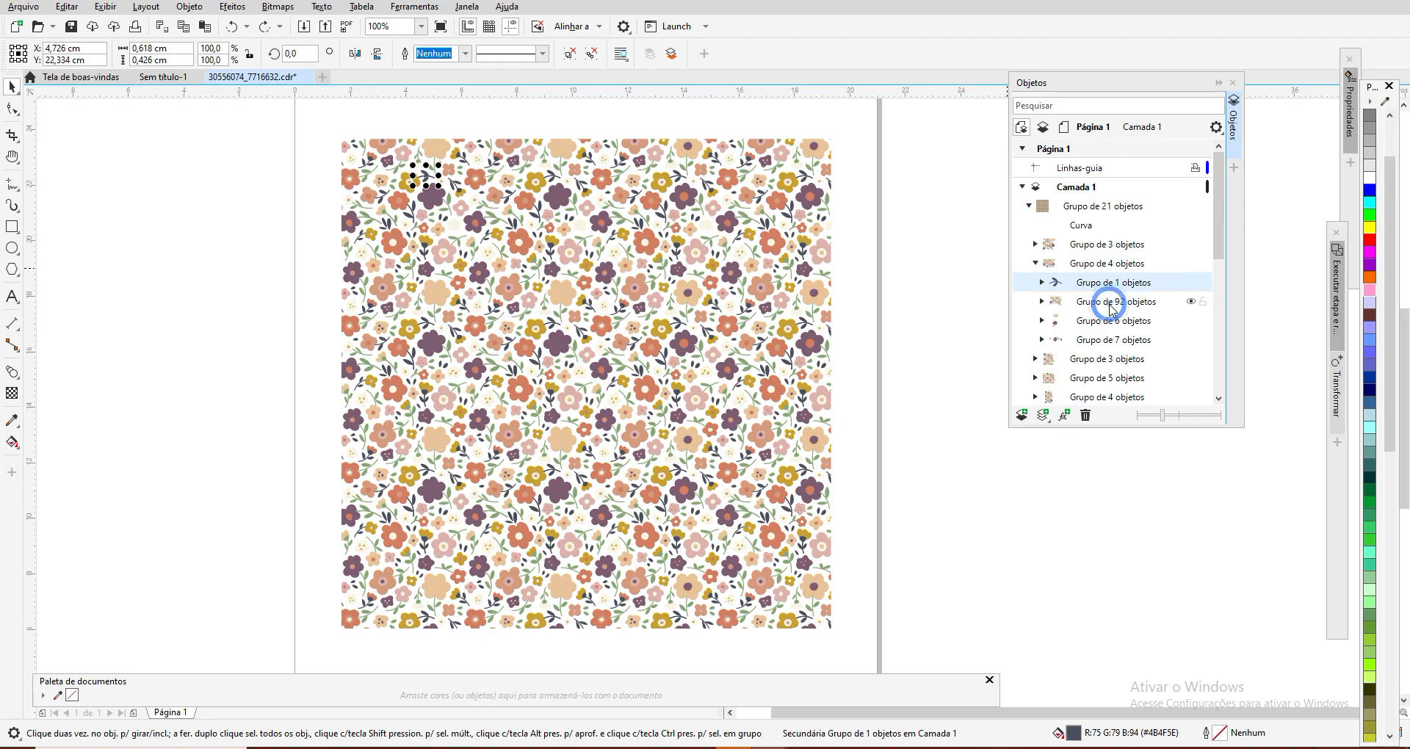
left_click(1112, 302)
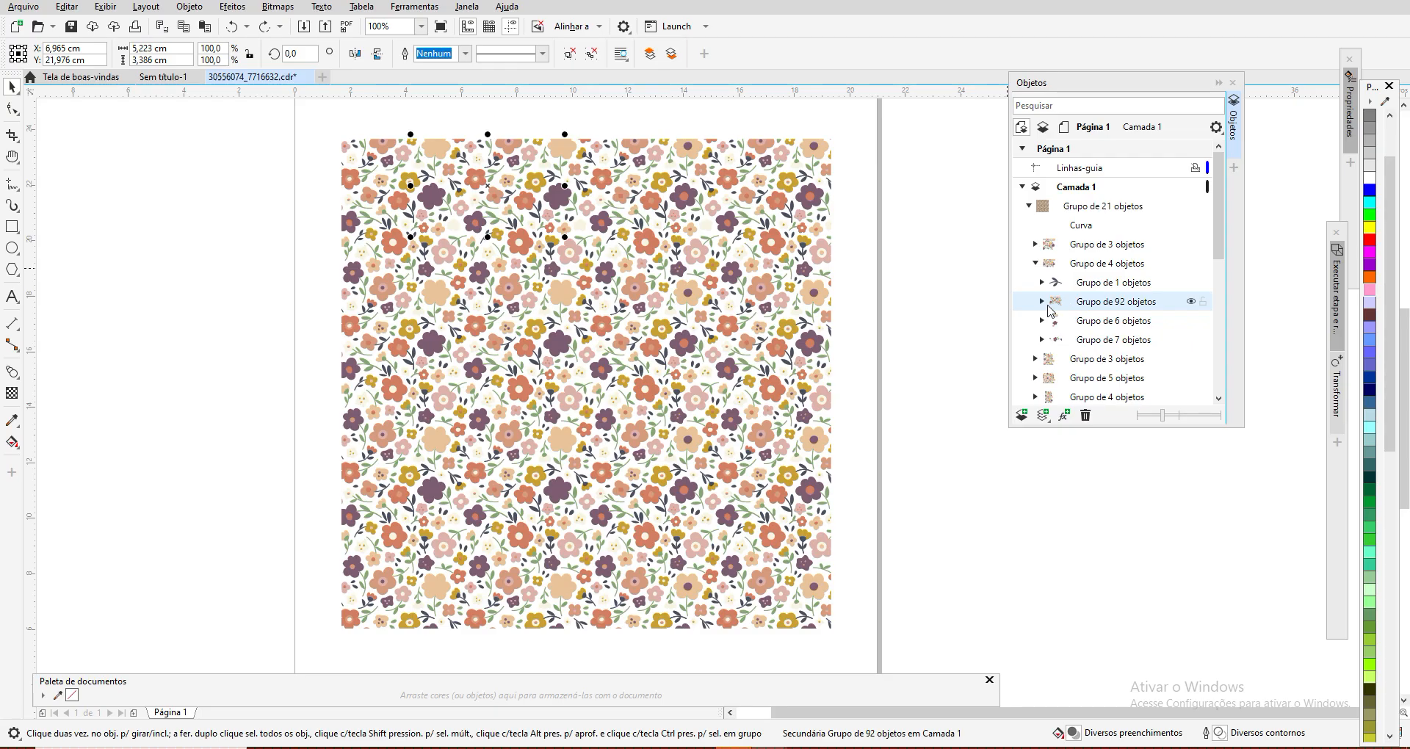
left_click(1042, 302)
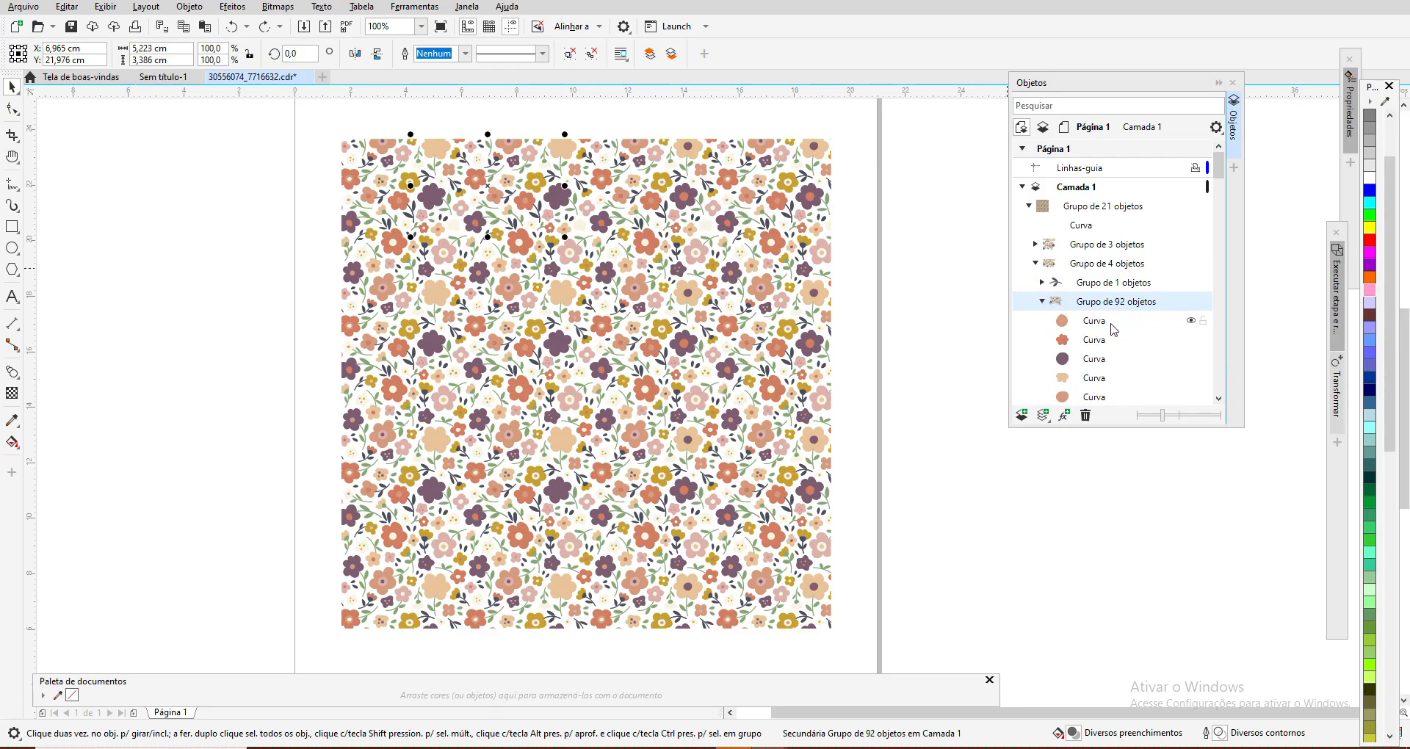
Step: Select the first five curves of the group of 92 objects one by one to locate them in the pattern
left_click(1098, 327)
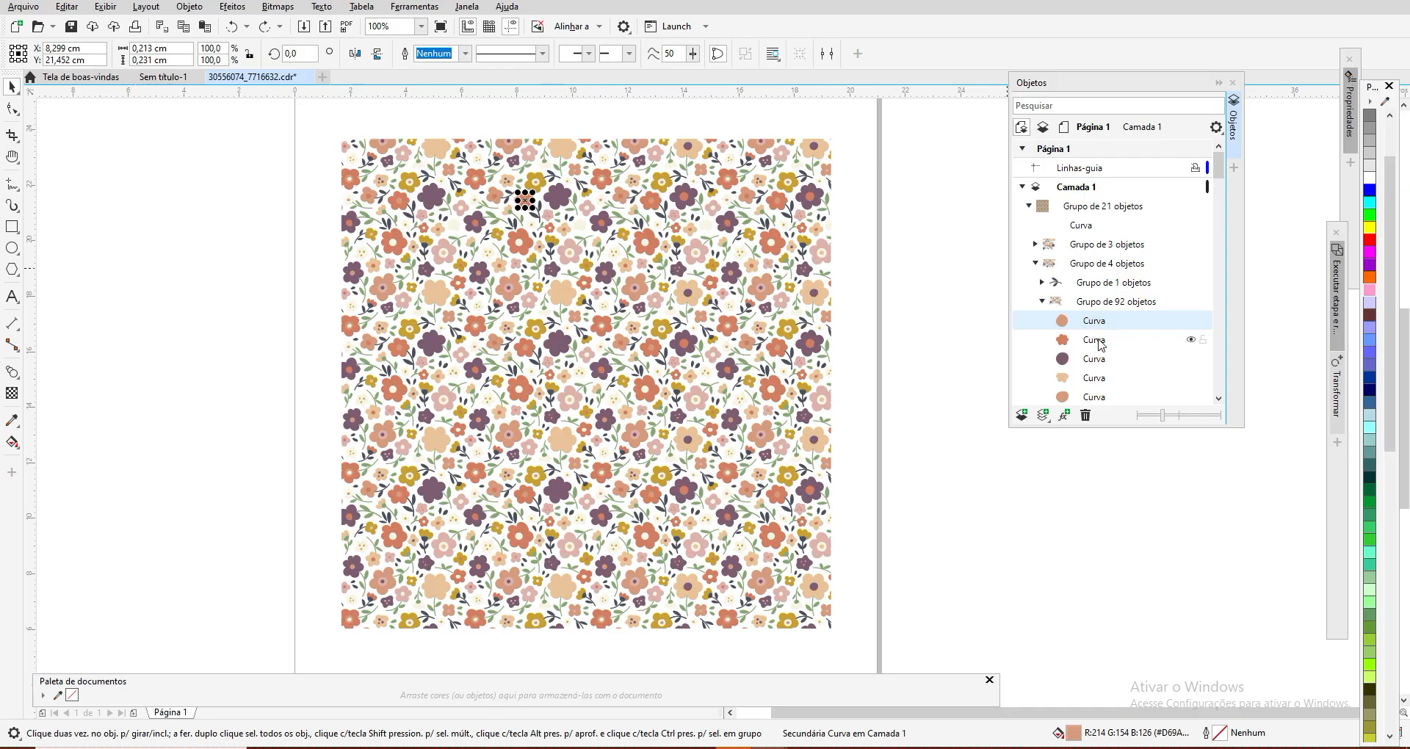
left_click(1099, 341)
left_click(1094, 360)
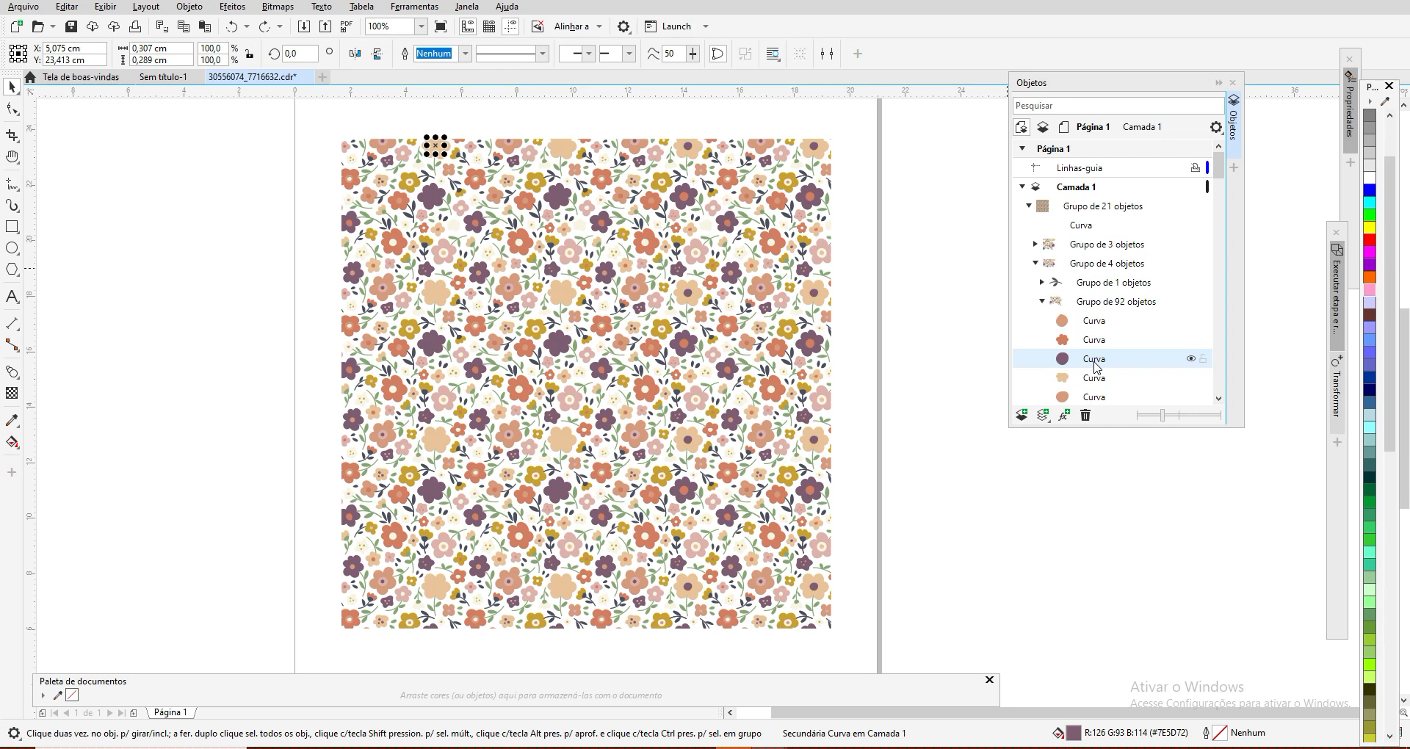
left_click(1092, 379)
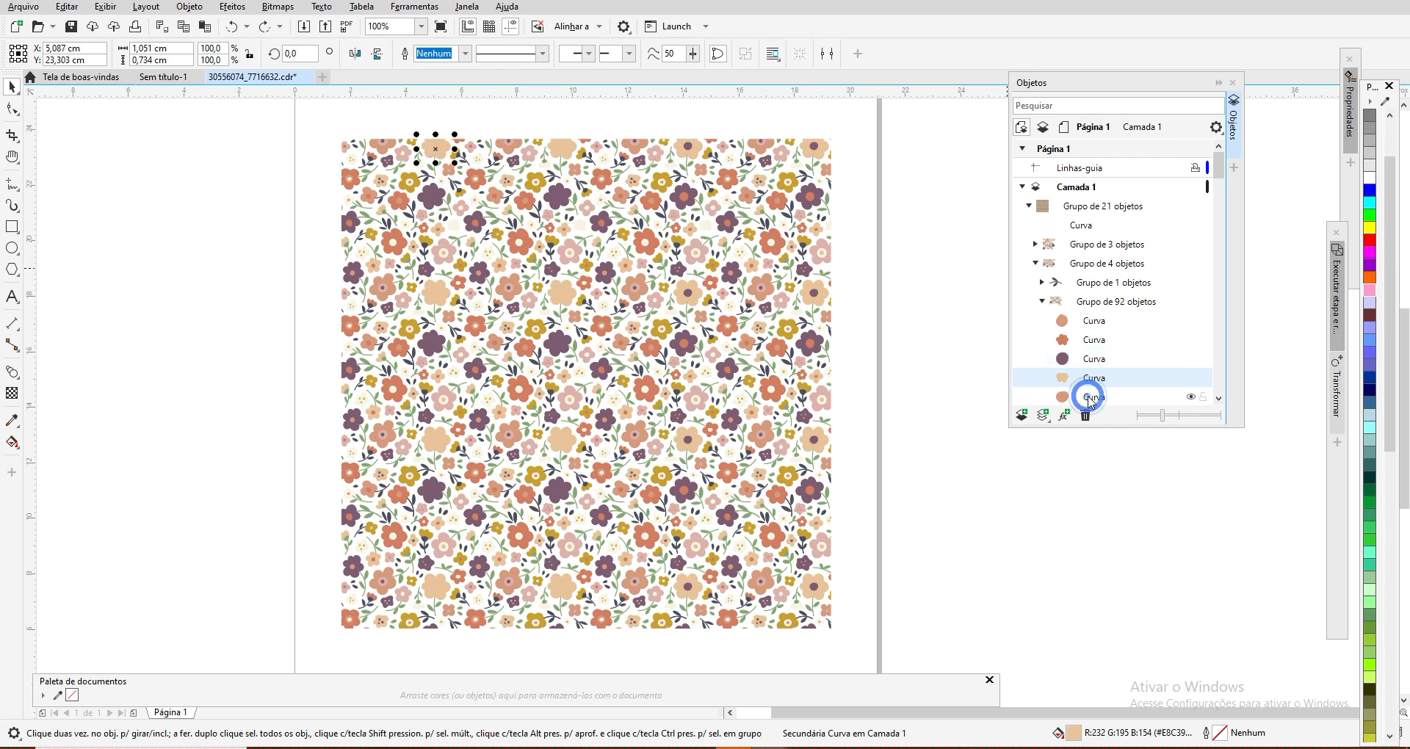
left_click(1092, 399)
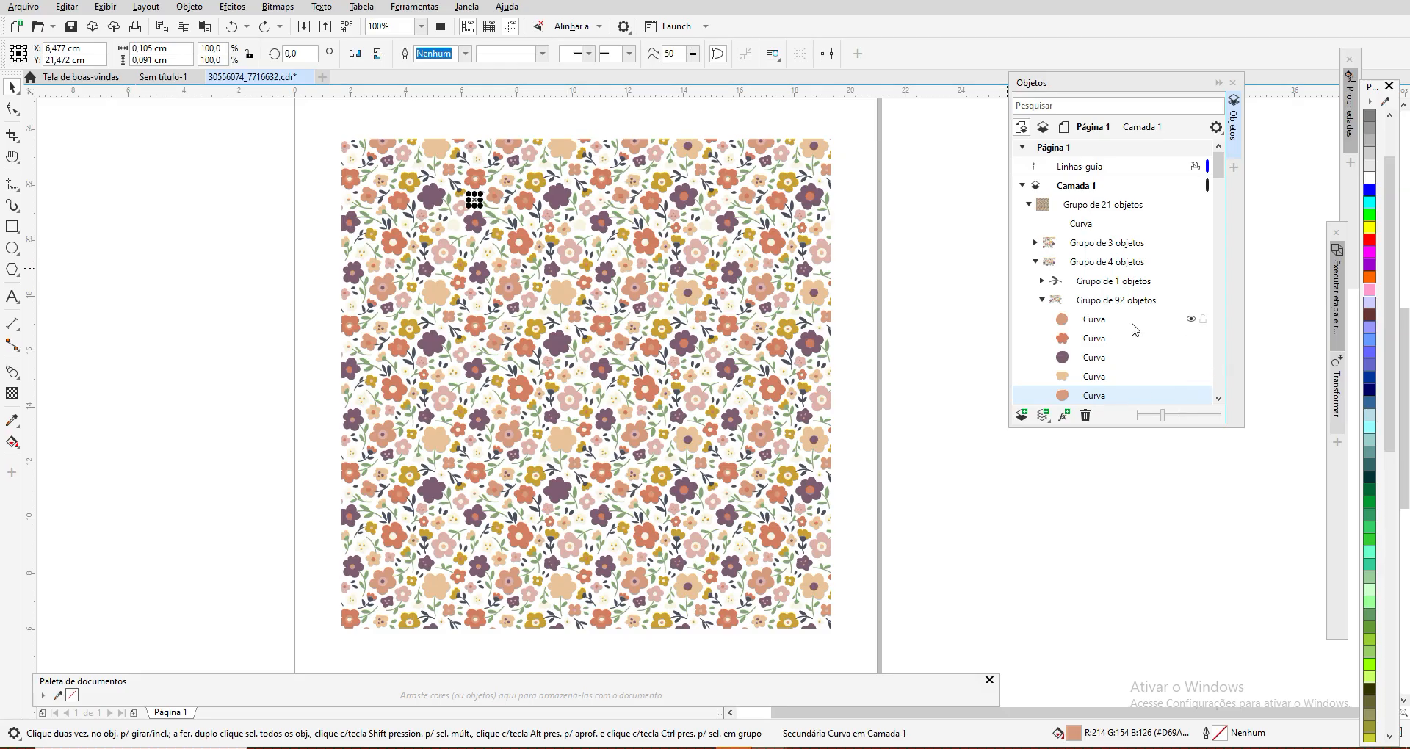
Step: Collapse the group of 92 and the first group of 4 objects, and select the first group of 3 objects
left_click(1044, 299)
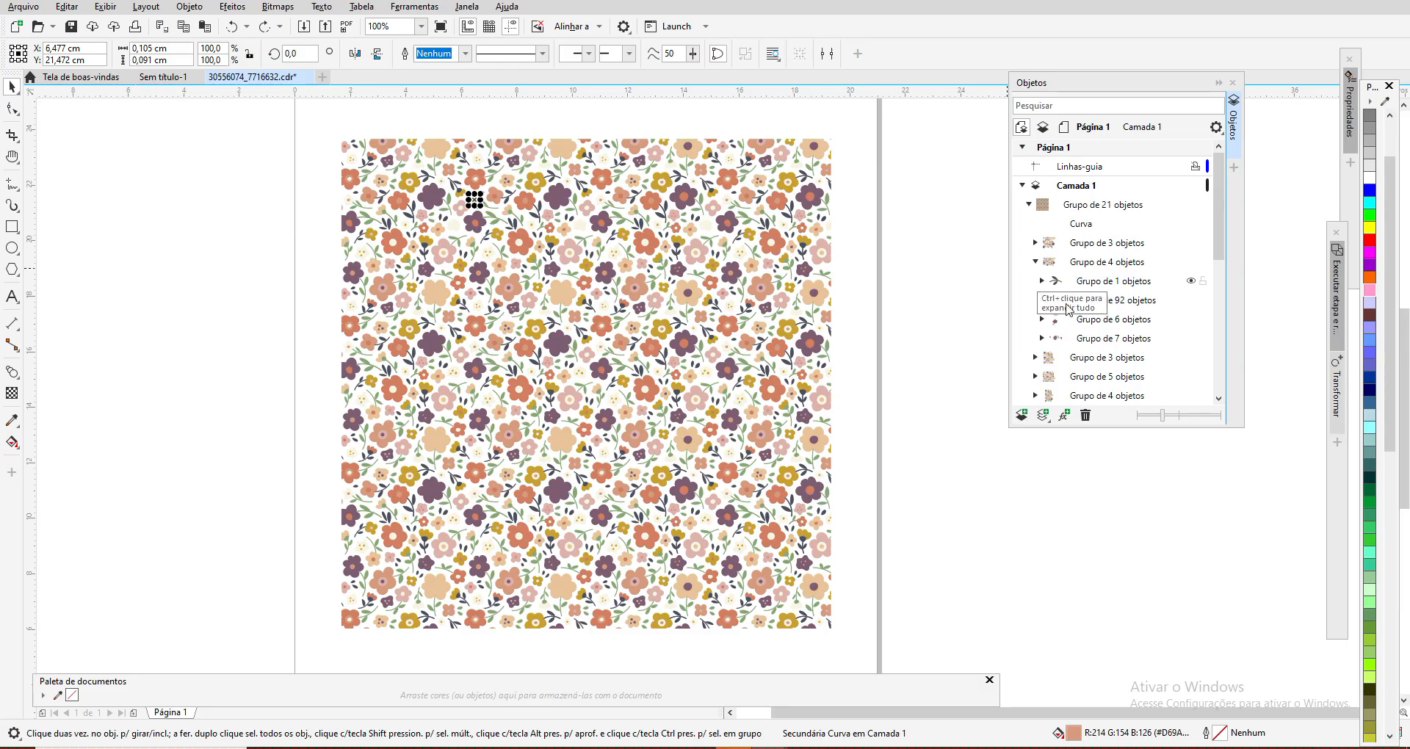
left_click(1042, 282)
left_click(1034, 260)
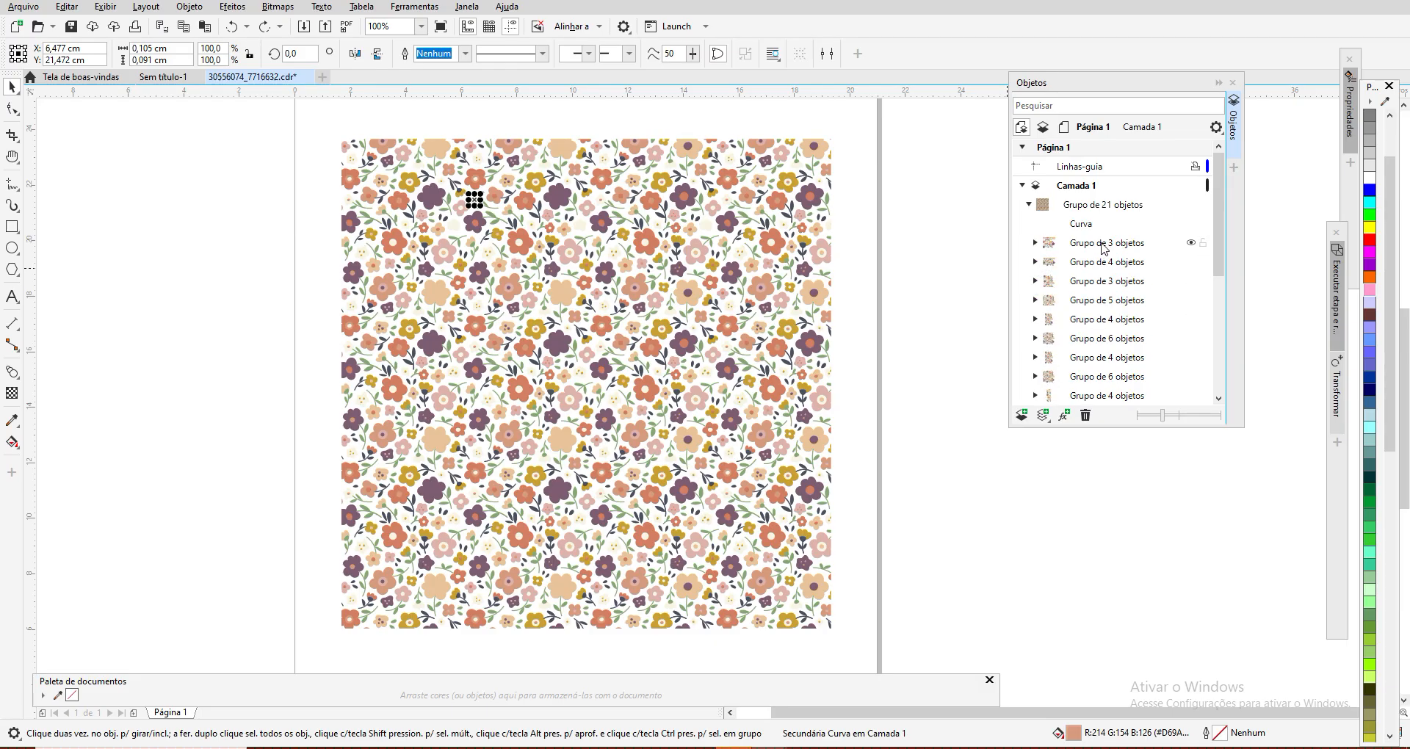
left_click(1085, 247)
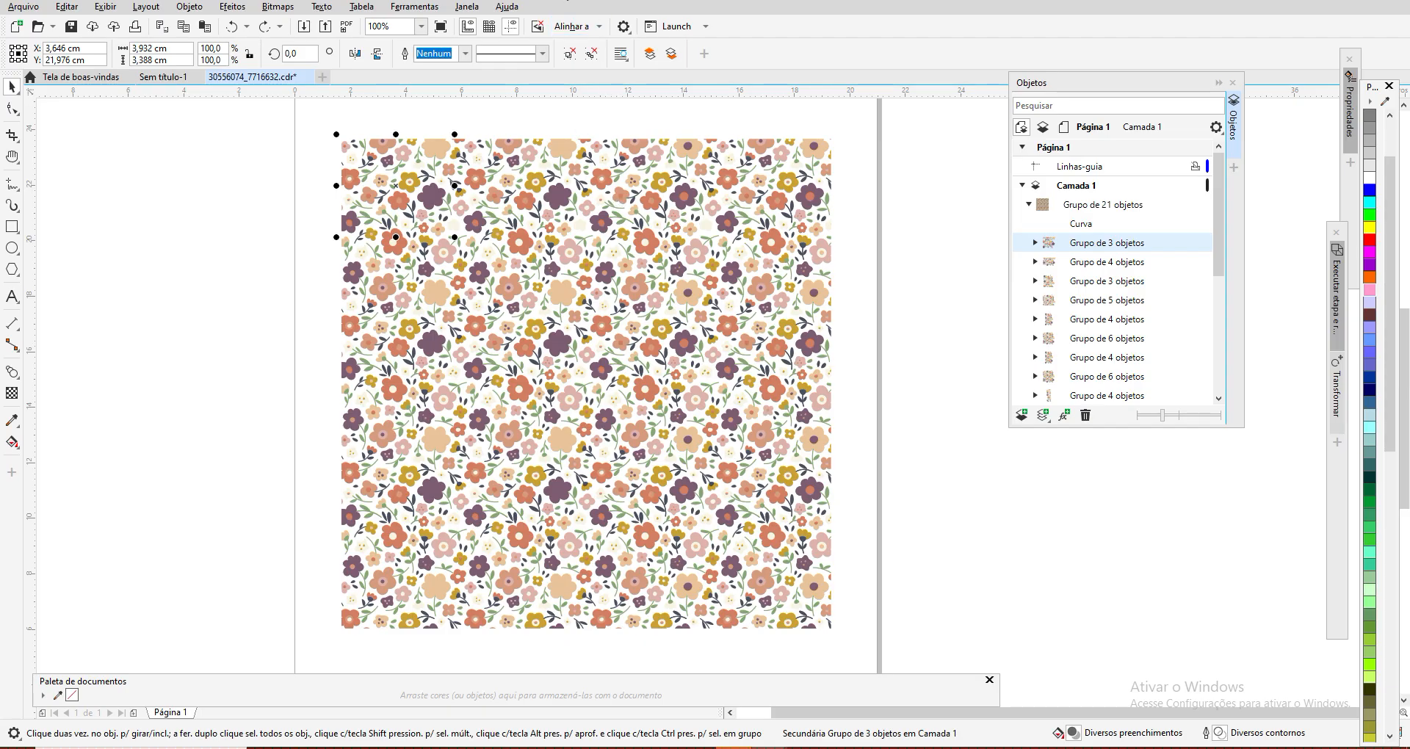
Step: Expand the last group of 6 objects and select its two groups of 1 and its group of 155 objects in turn
left_click_drag(1218, 192, 1194, 397)
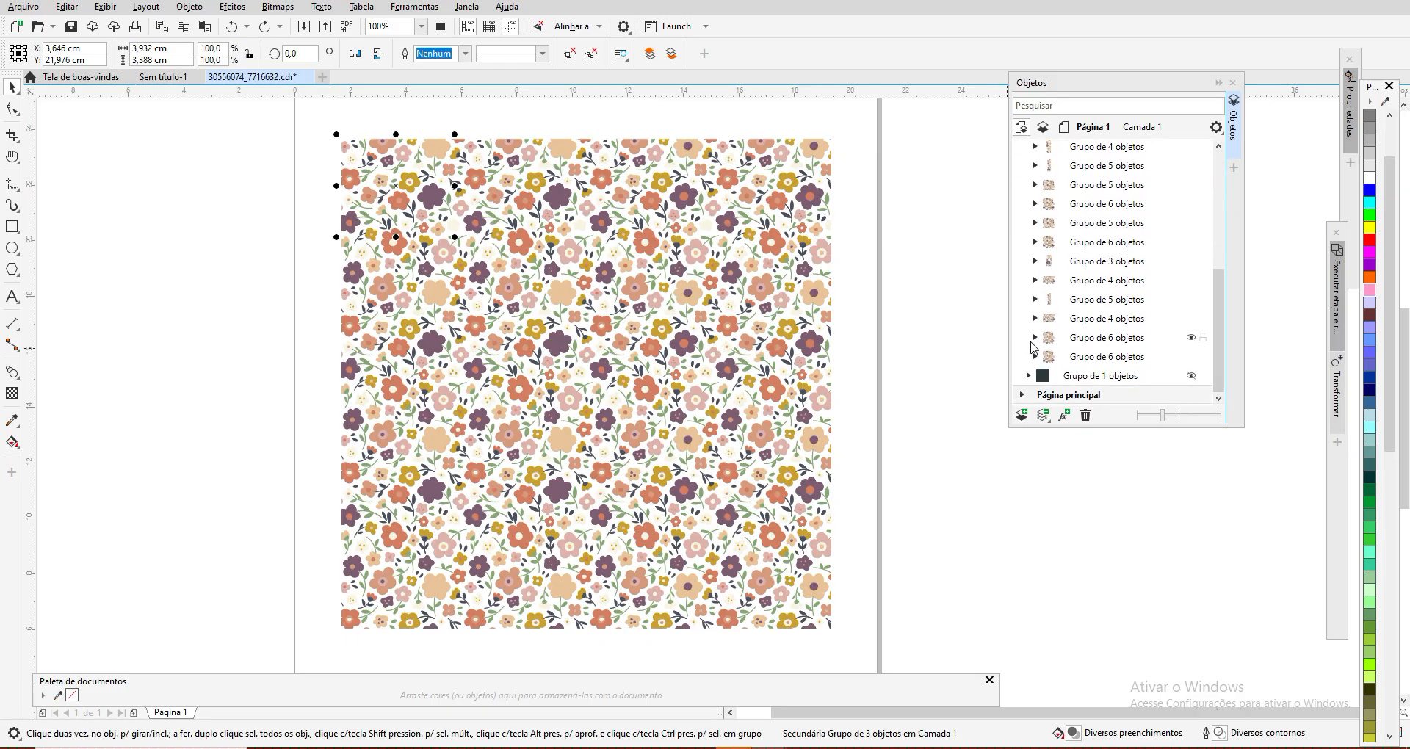
left_click(1102, 359)
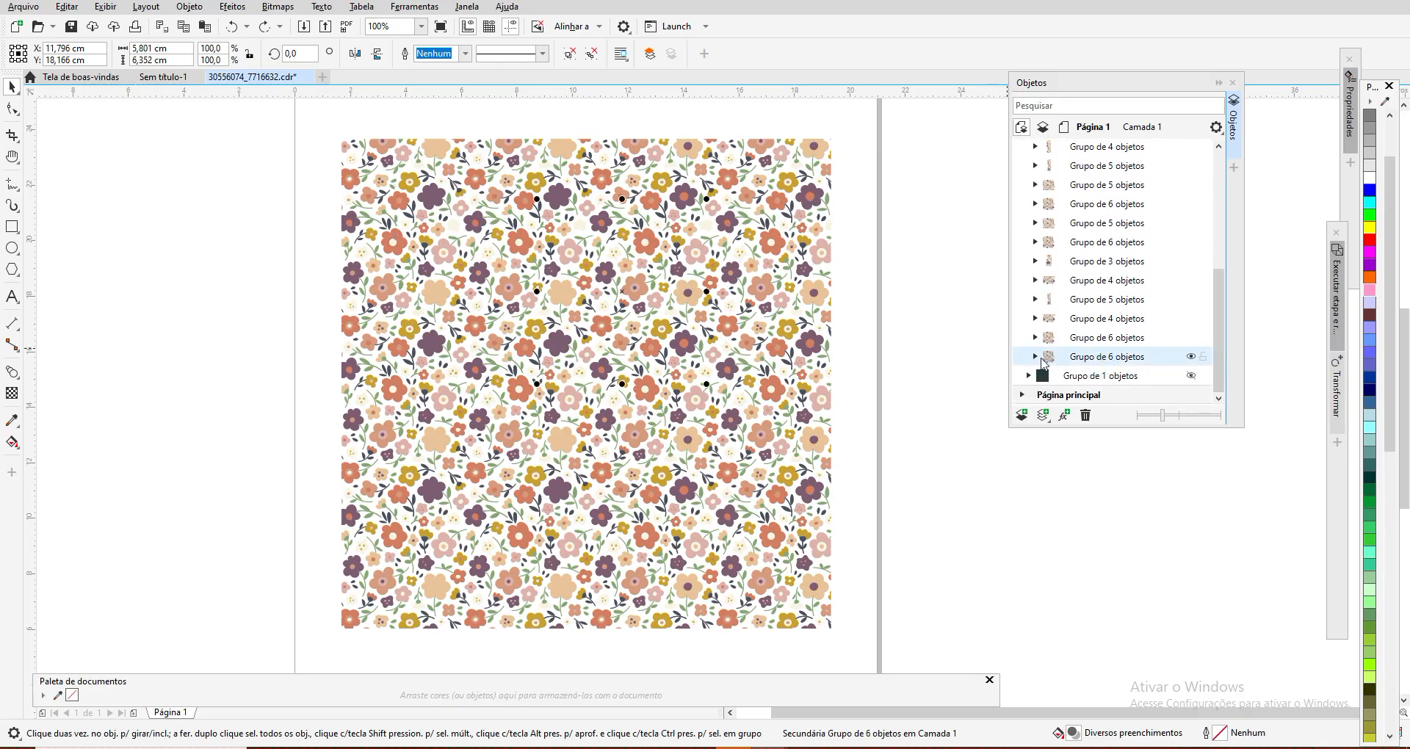
left_click(1037, 357)
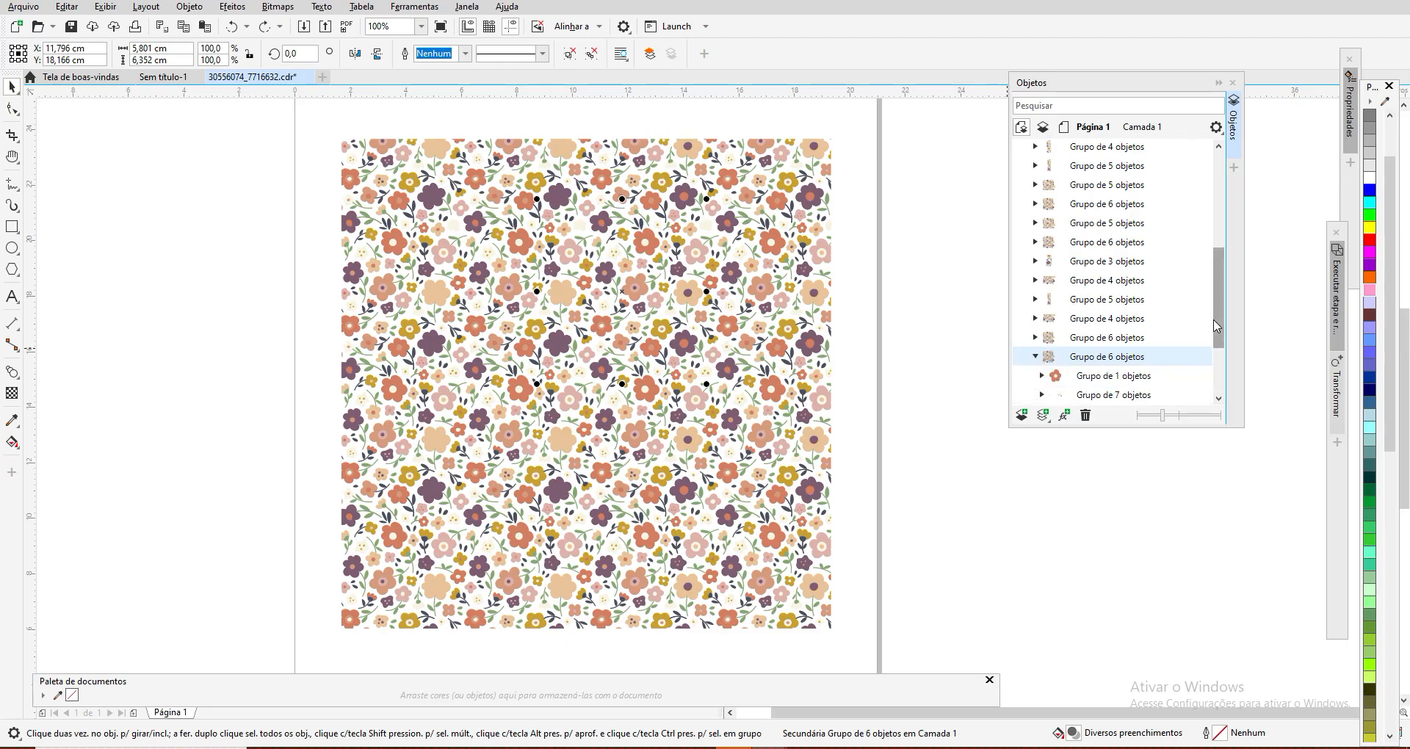
left_click_drag(1219, 316, 1225, 365)
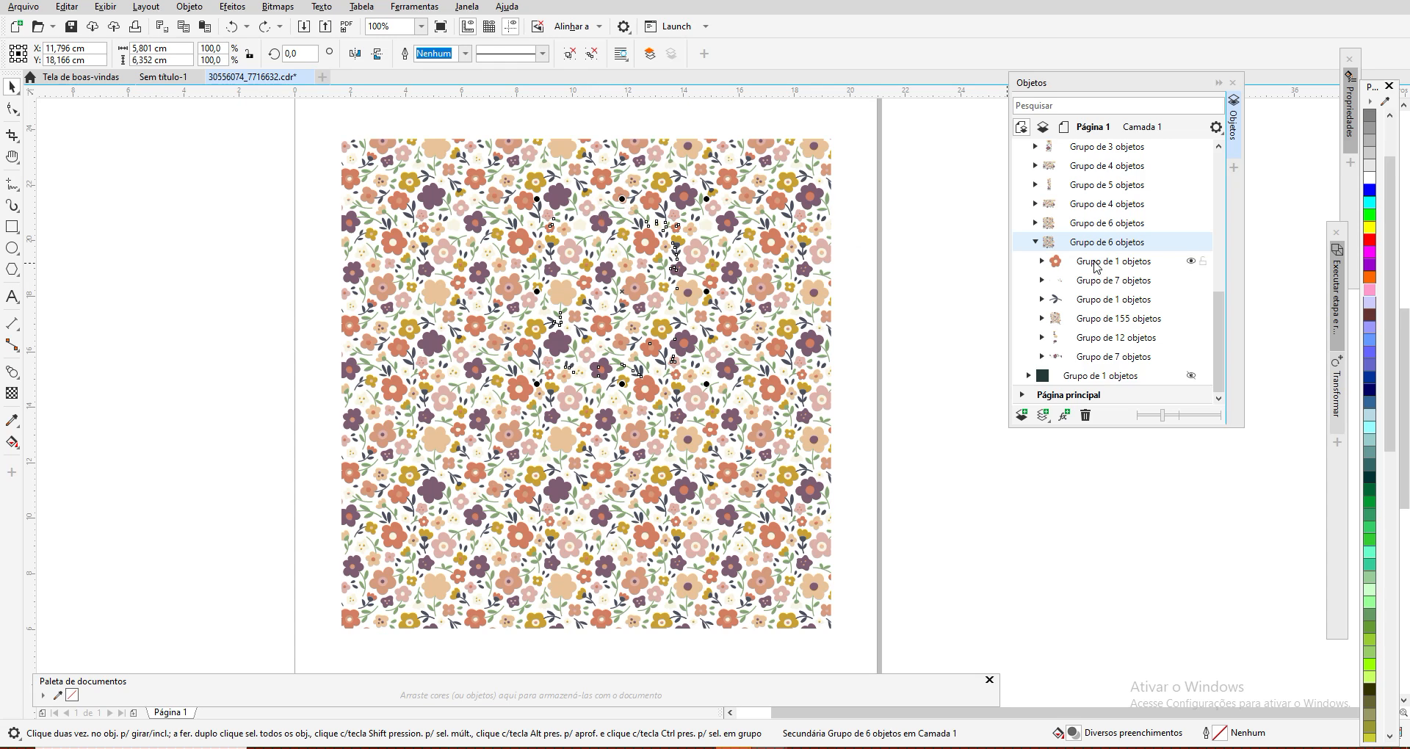
left_click(1096, 262)
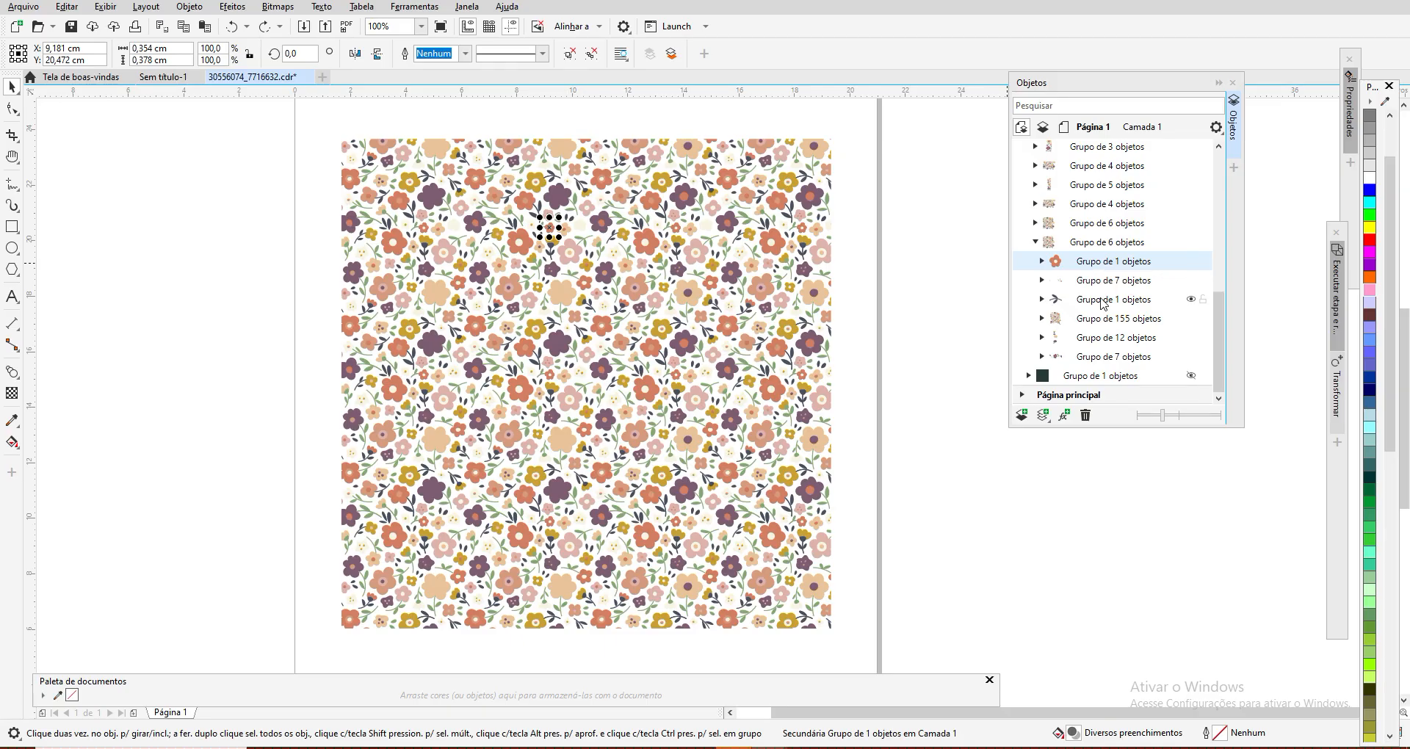
left_click(1103, 300)
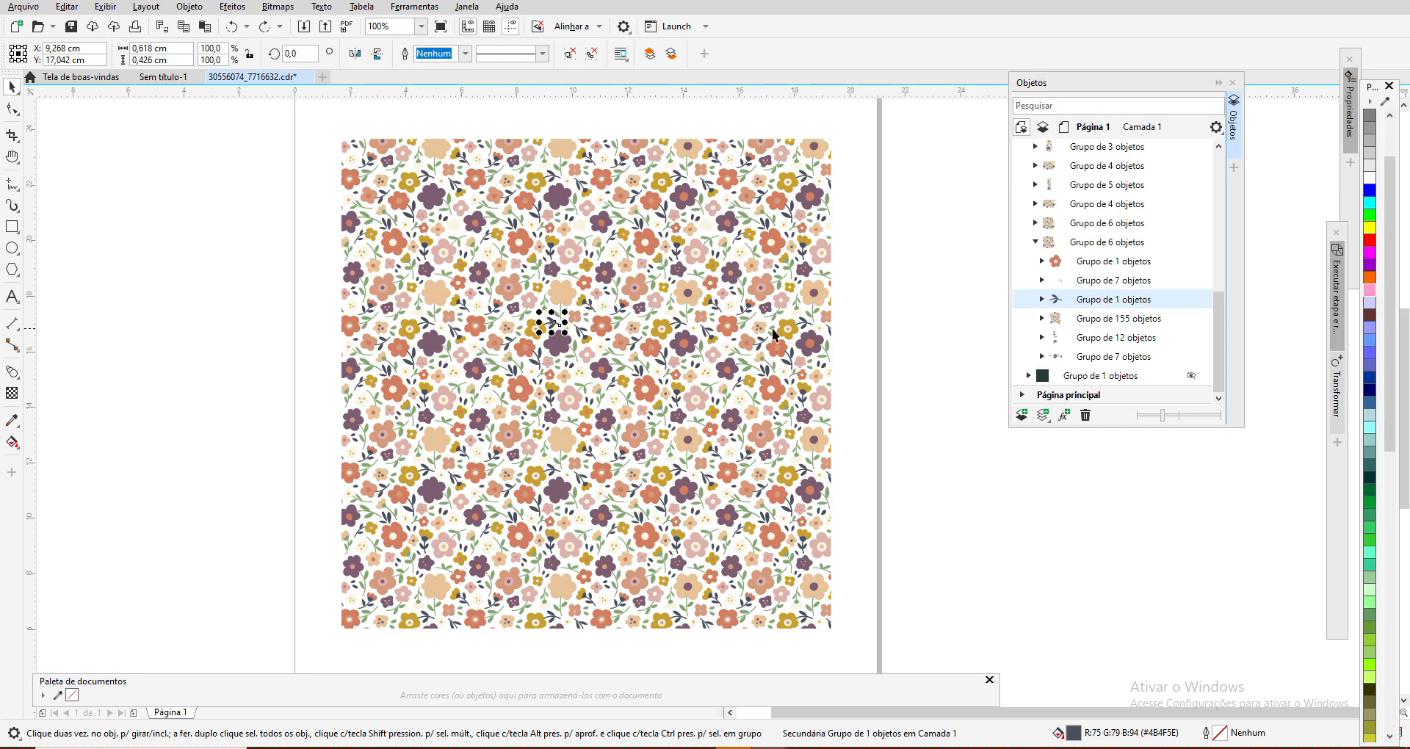
left_click(1114, 319)
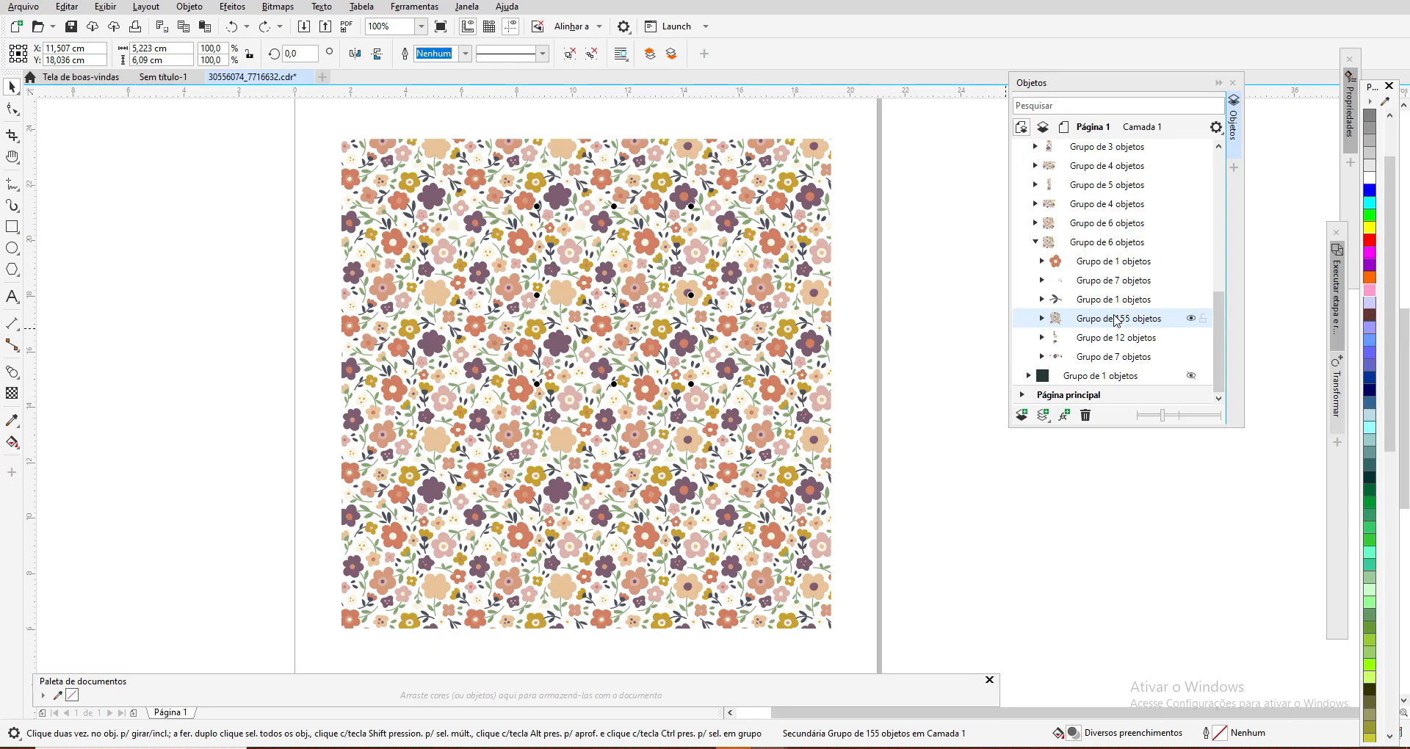
Step: Expand the group of 155 objects and select its first three curves one by one to locate them
left_click(1042, 319)
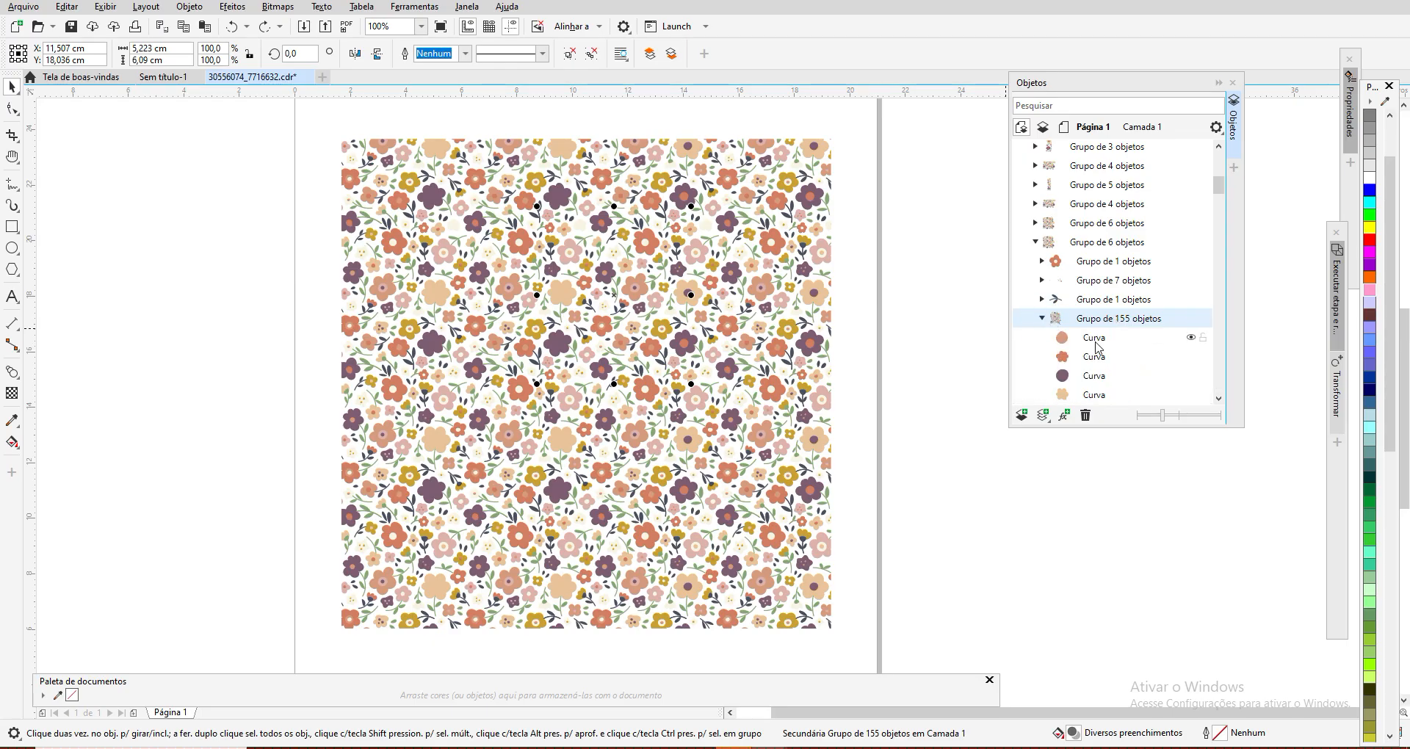
left_click(1099, 338)
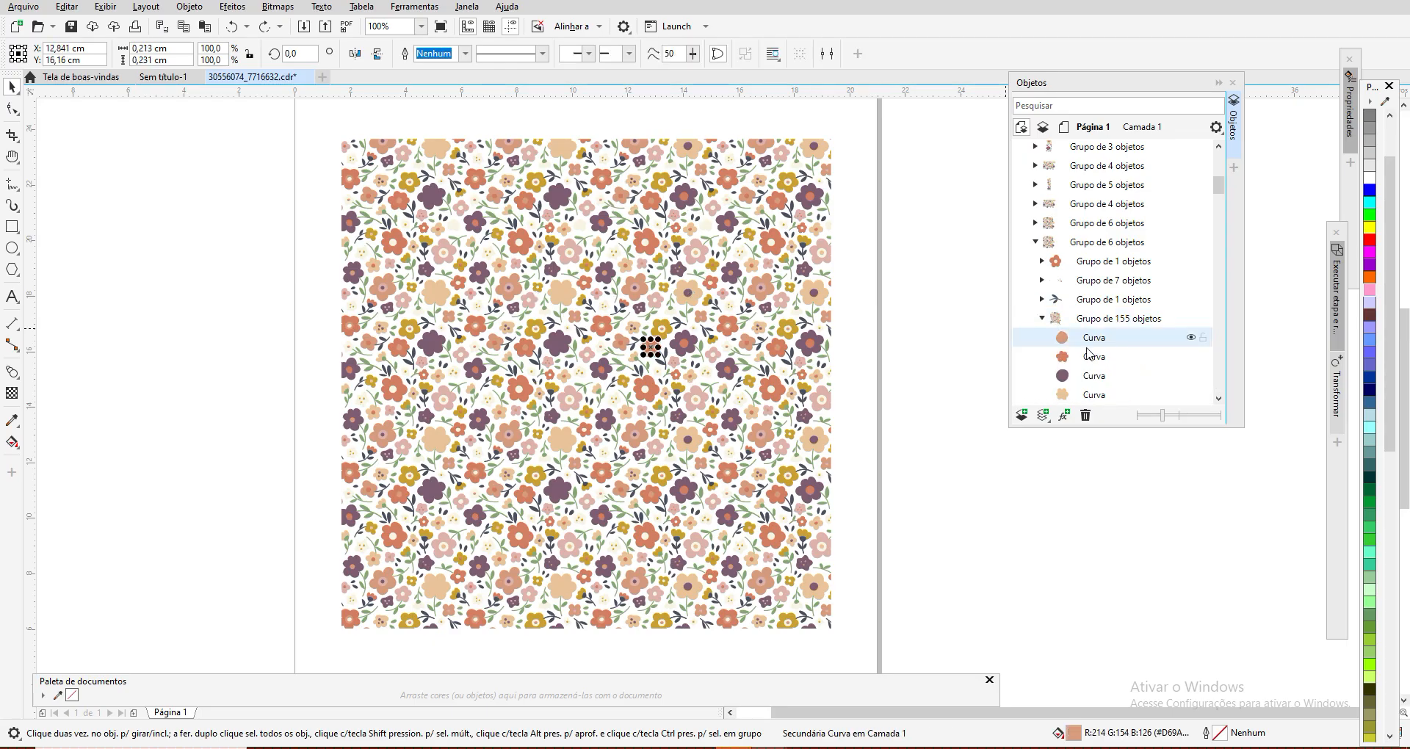
left_click(1091, 360)
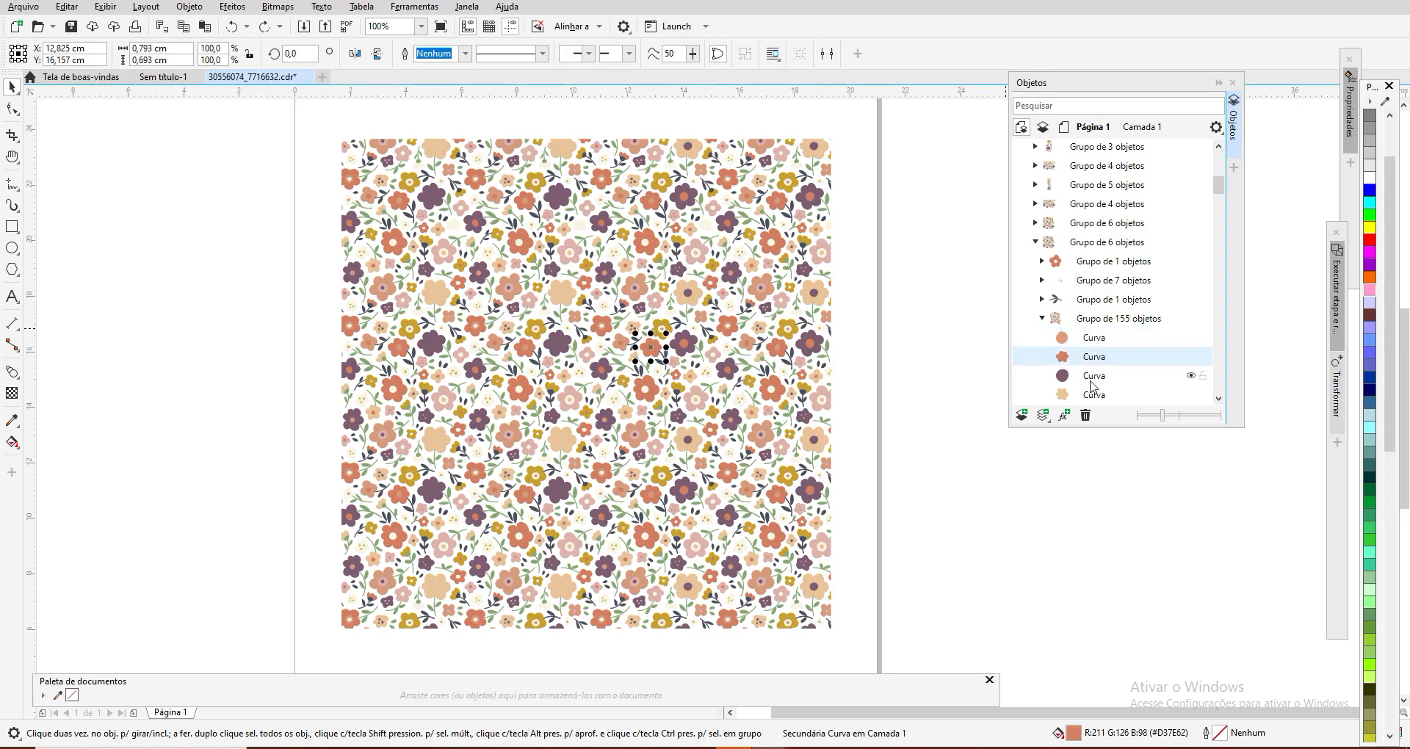
left_click(1090, 375)
Step: Collapse the group of 155 objects and the last group of 6 objects that contains it
left_click(1041, 318)
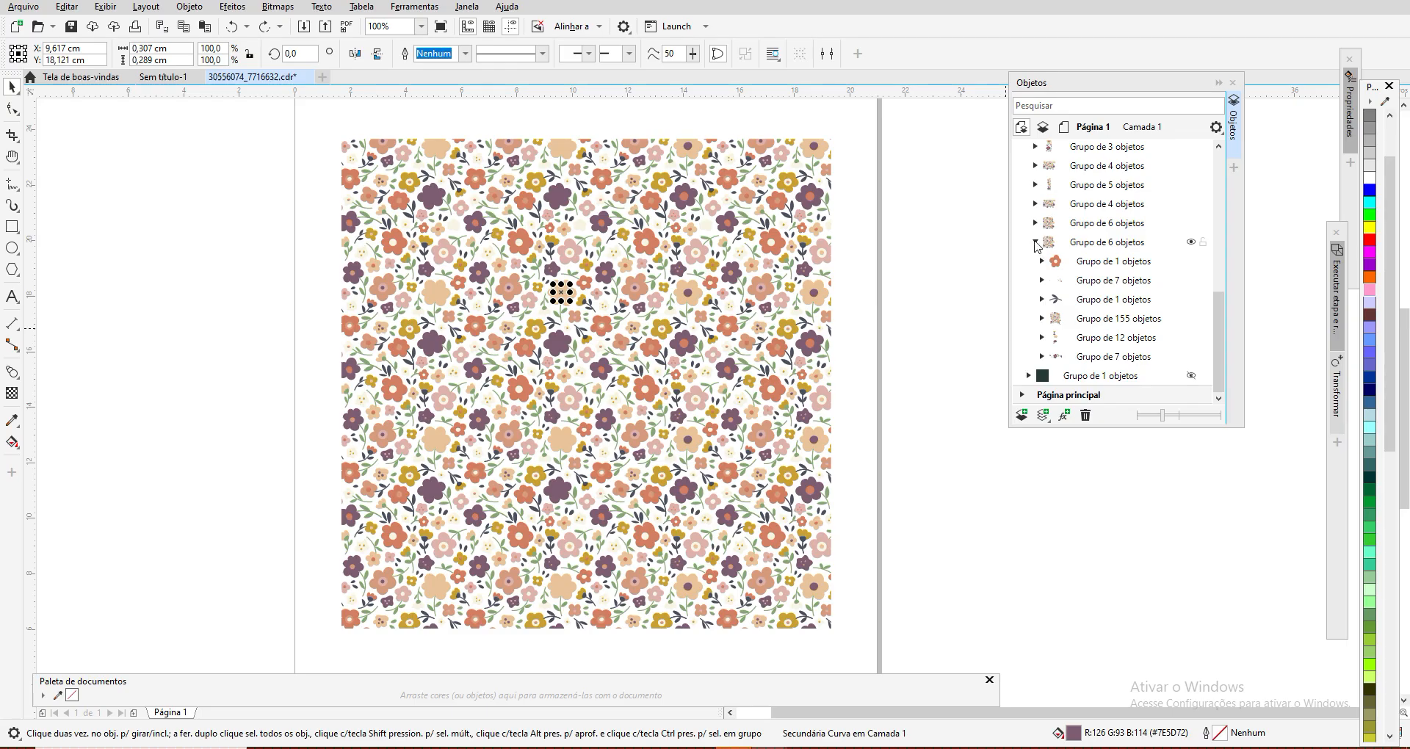
left_click(1035, 243)
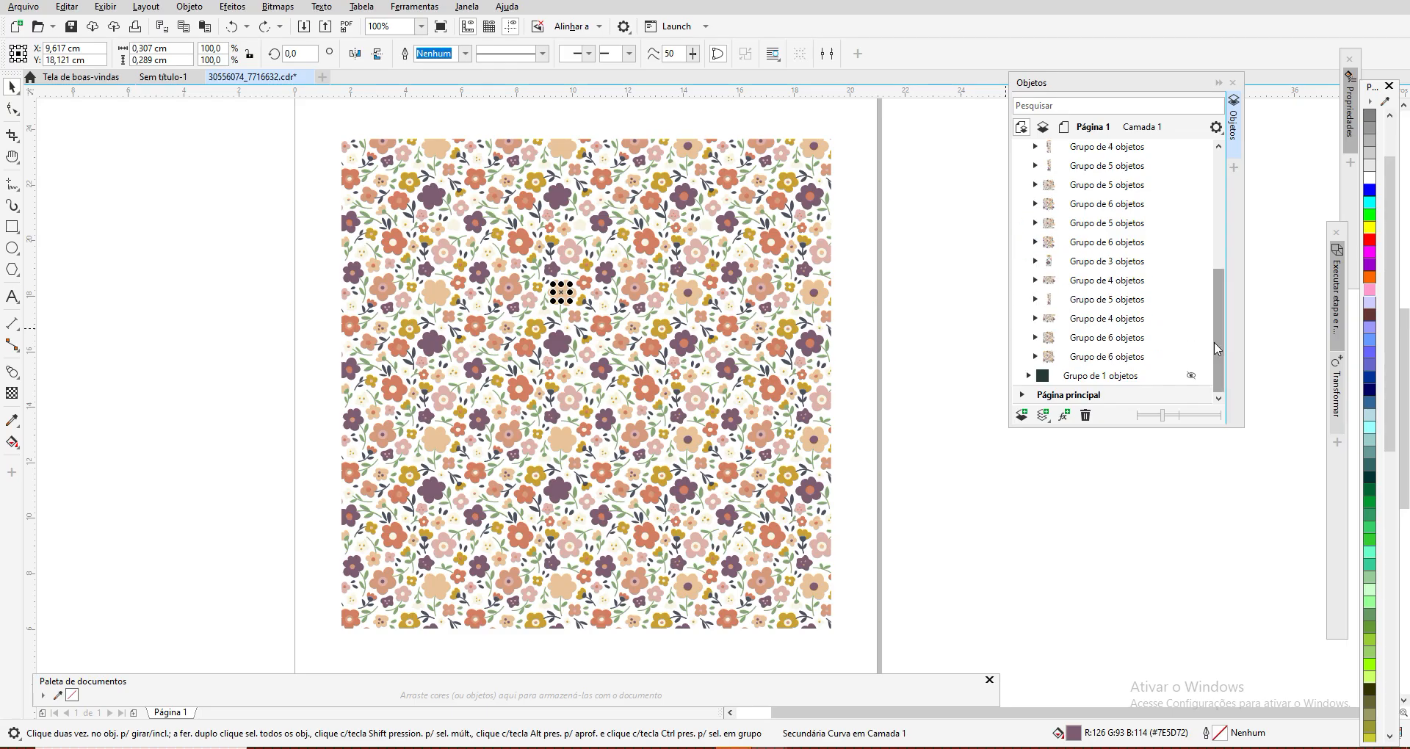
left_click_drag(1217, 348, 1217, 229)
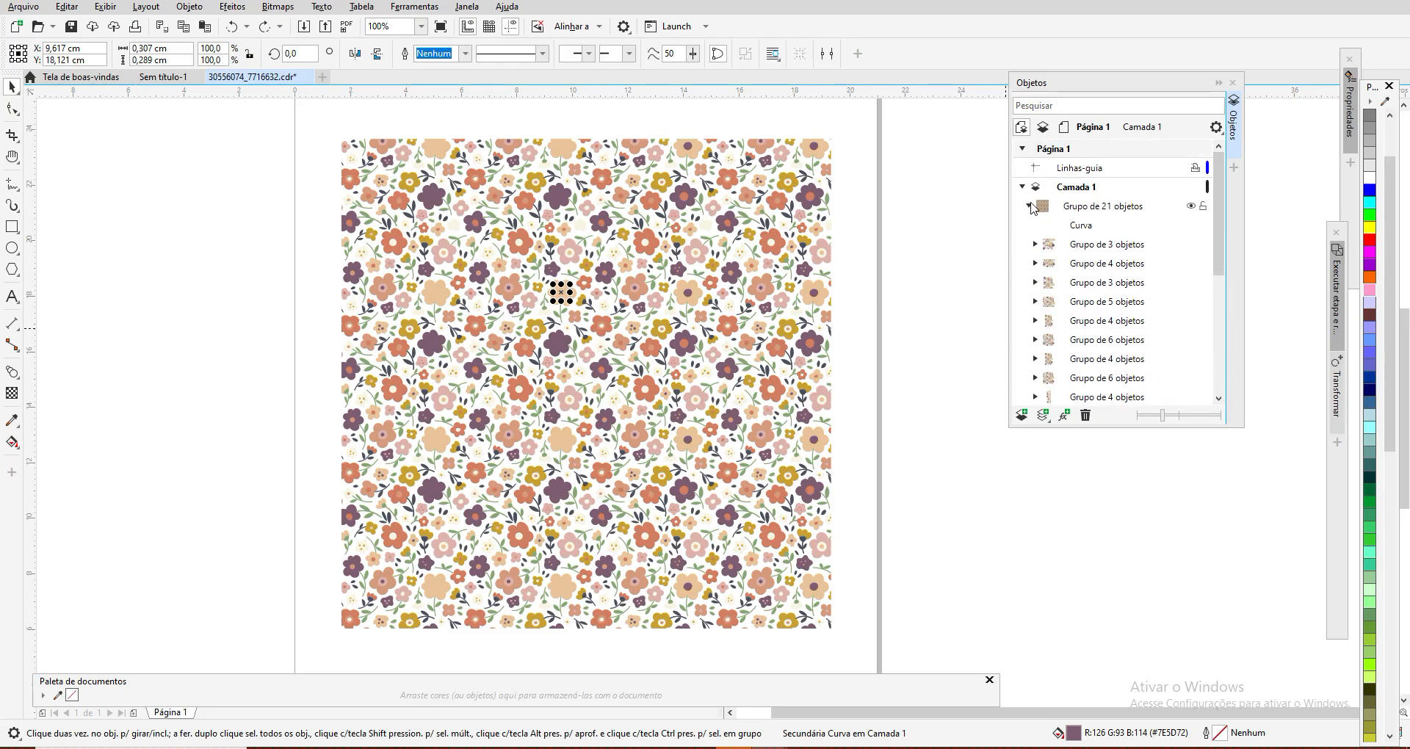
Step: Collapse the group of 21 objects, make the dark background group visible again, and clear the selection
left_click(1030, 208)
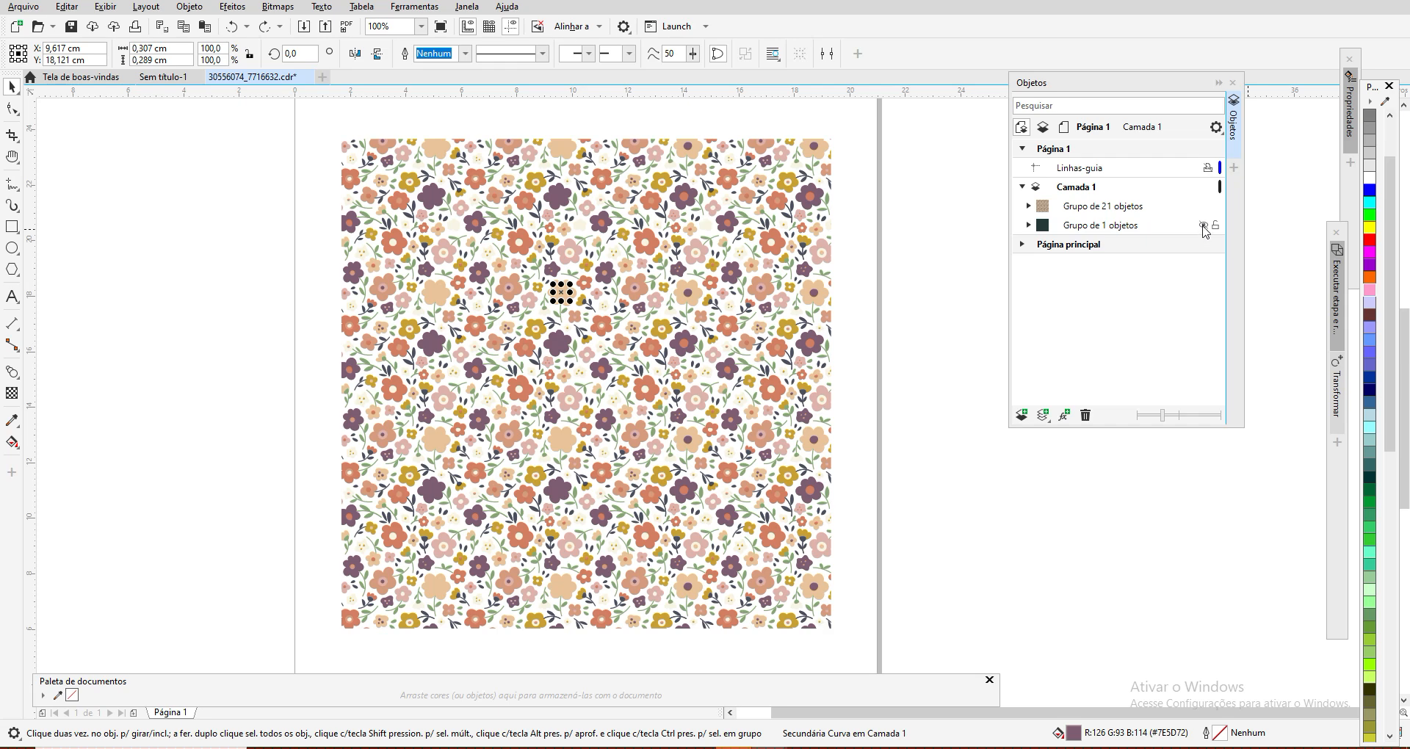
left_click(1203, 226)
left_click(905, 320)
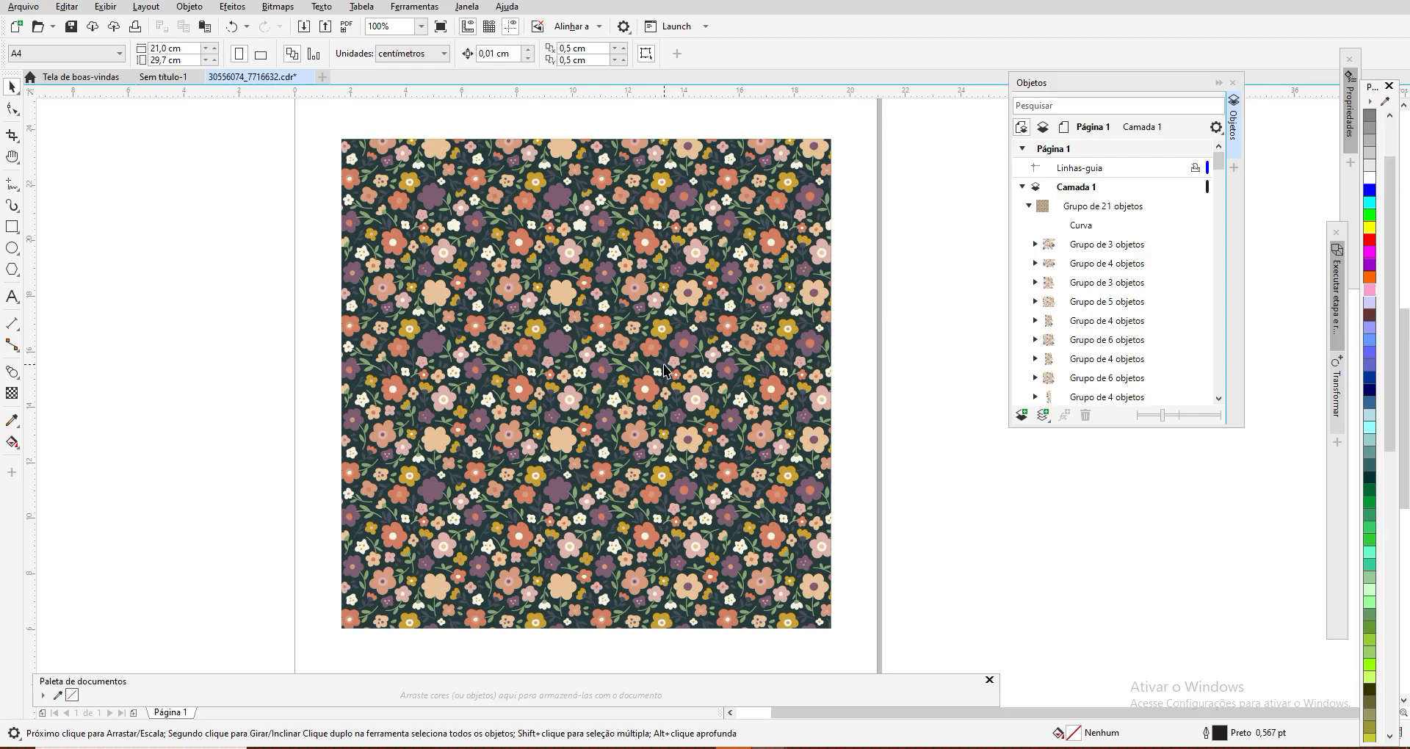
Step: Examine the floral pattern on its dark background up close at 200% zoom, including its upper edge
scroll(663, 371, "up", 1)
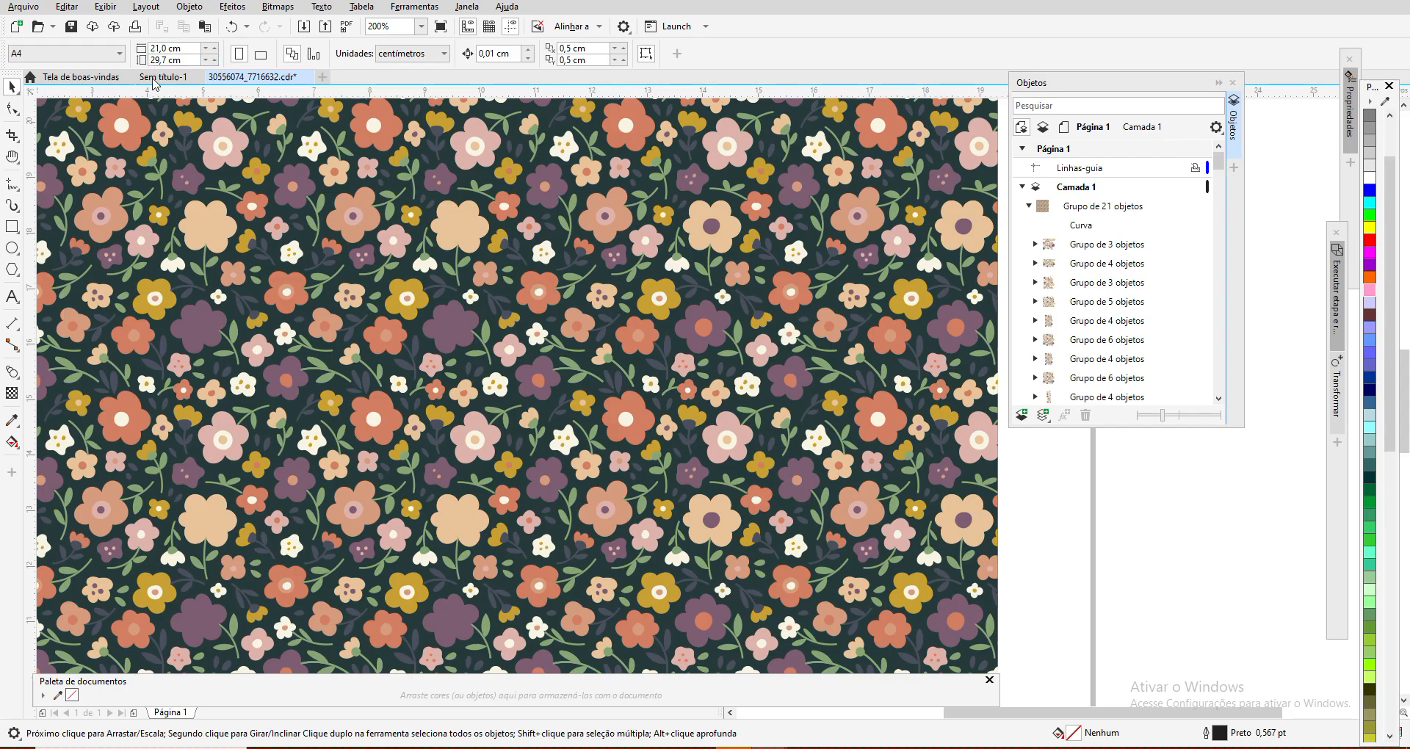
scroll(284, 184, "down", 3)
scroll(284, 184, "up", 2)
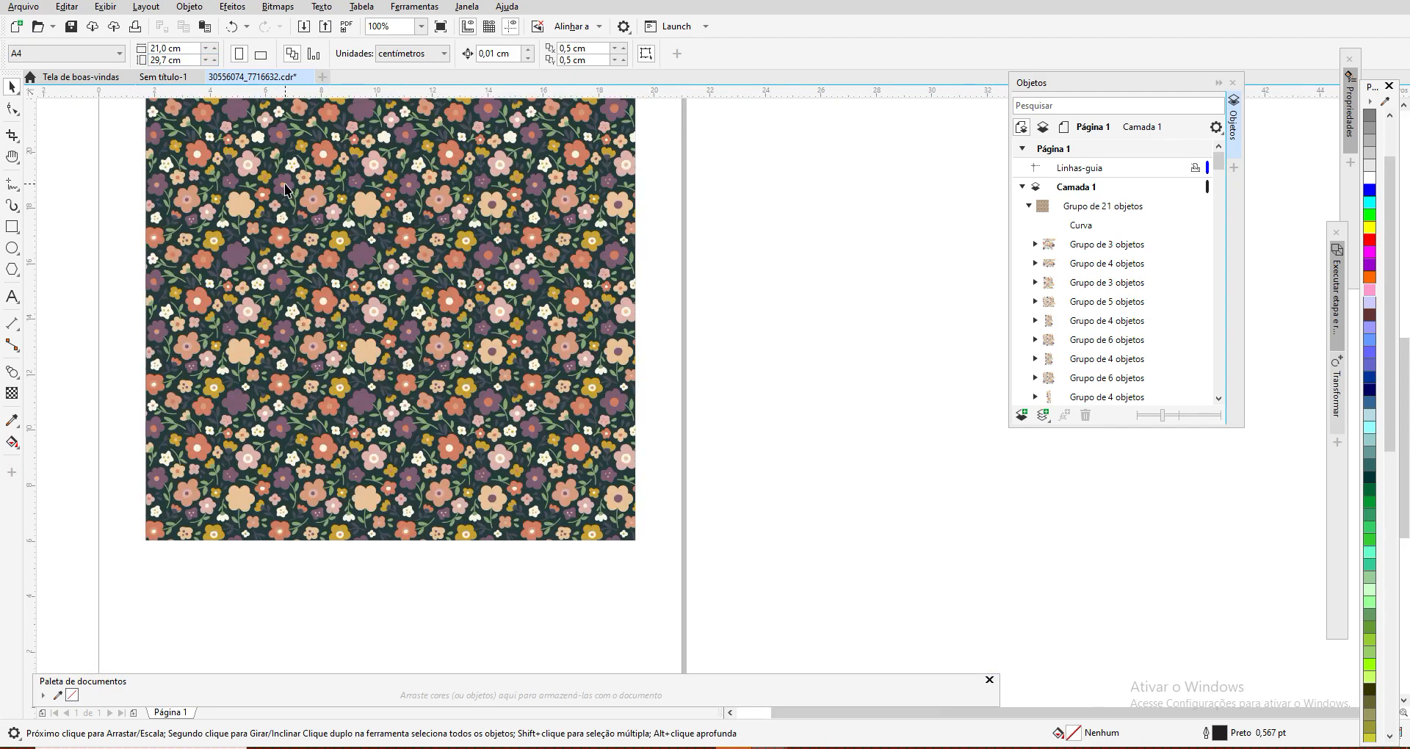
left_click(12, 155)
left_click_drag(276, 161, 471, 364)
scroll(453, 291, "up", 2)
Step: Select the group of 21 objects on the page with the Pick tool, then collapse and re-expand it in the object list
left_click(11, 88)
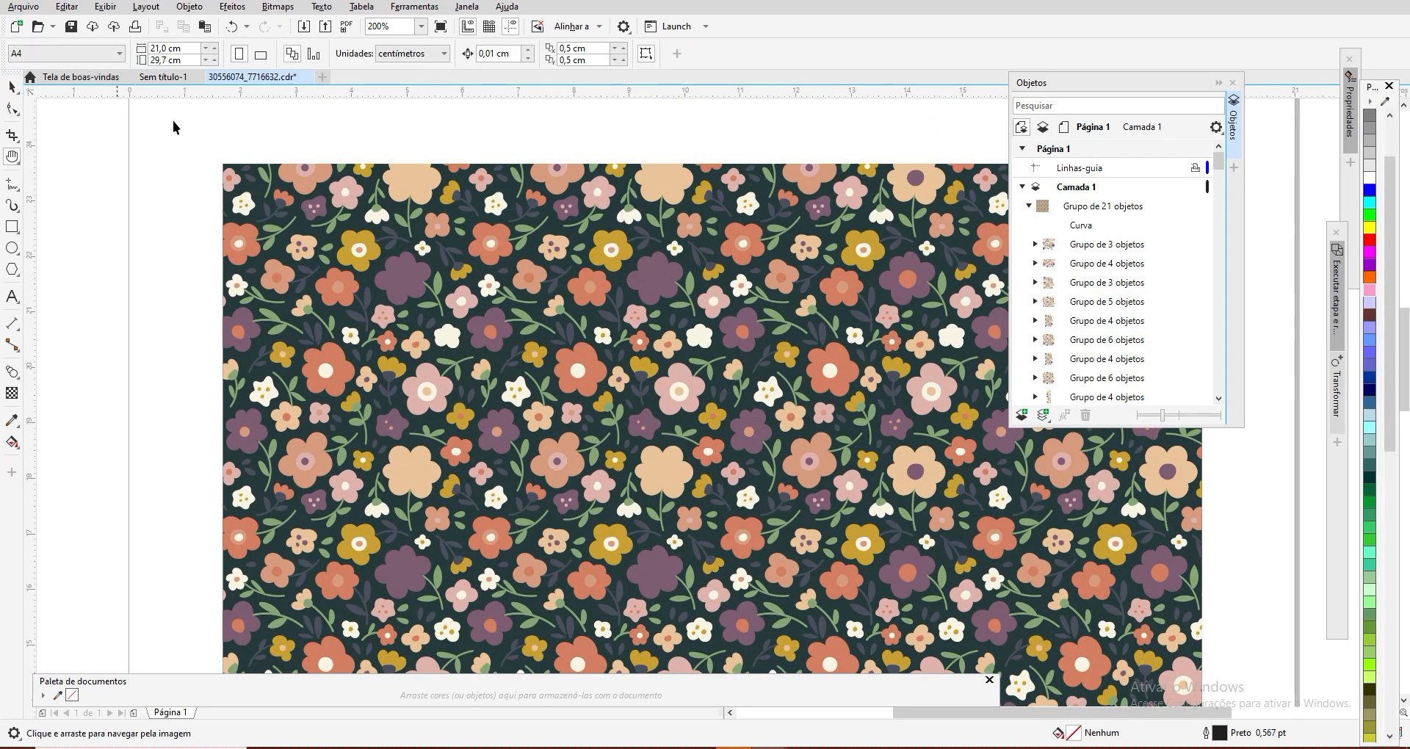
left_click(307, 176)
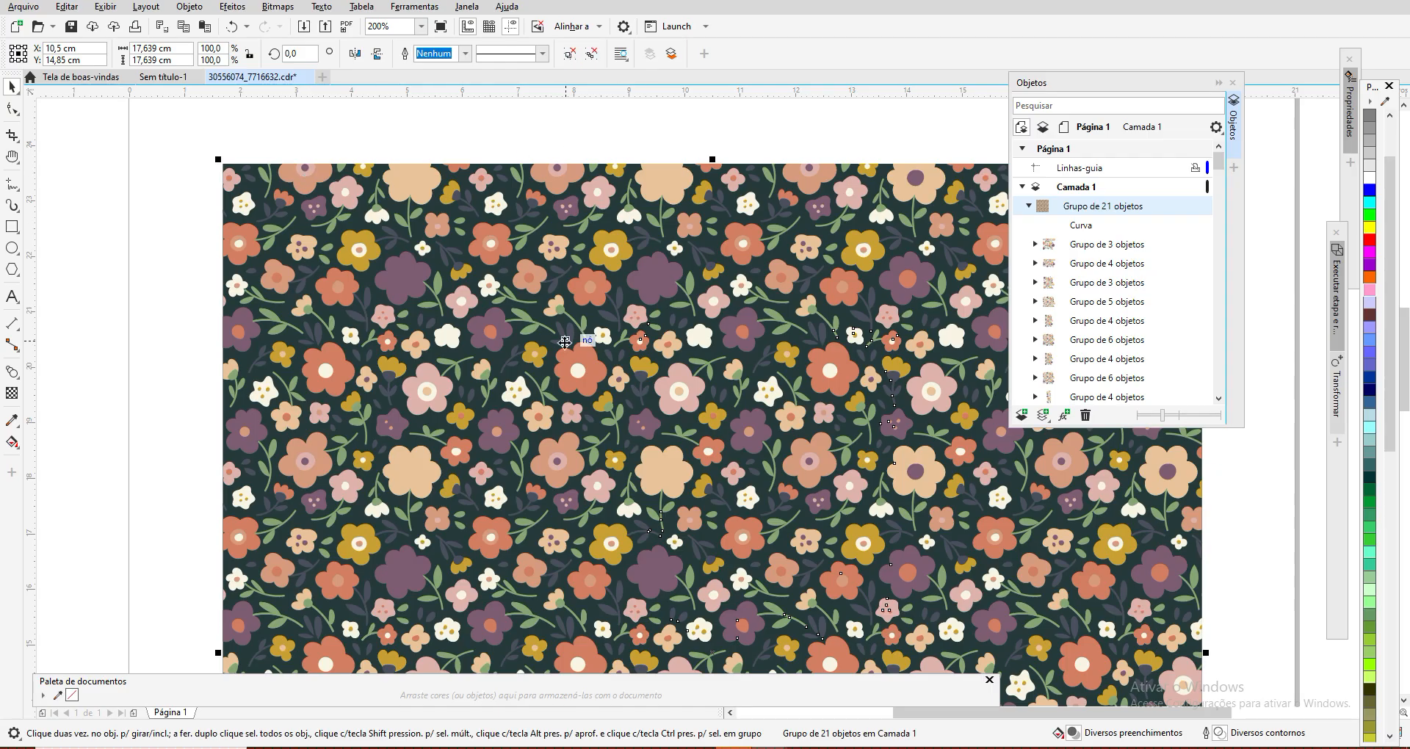
left_click(1031, 206)
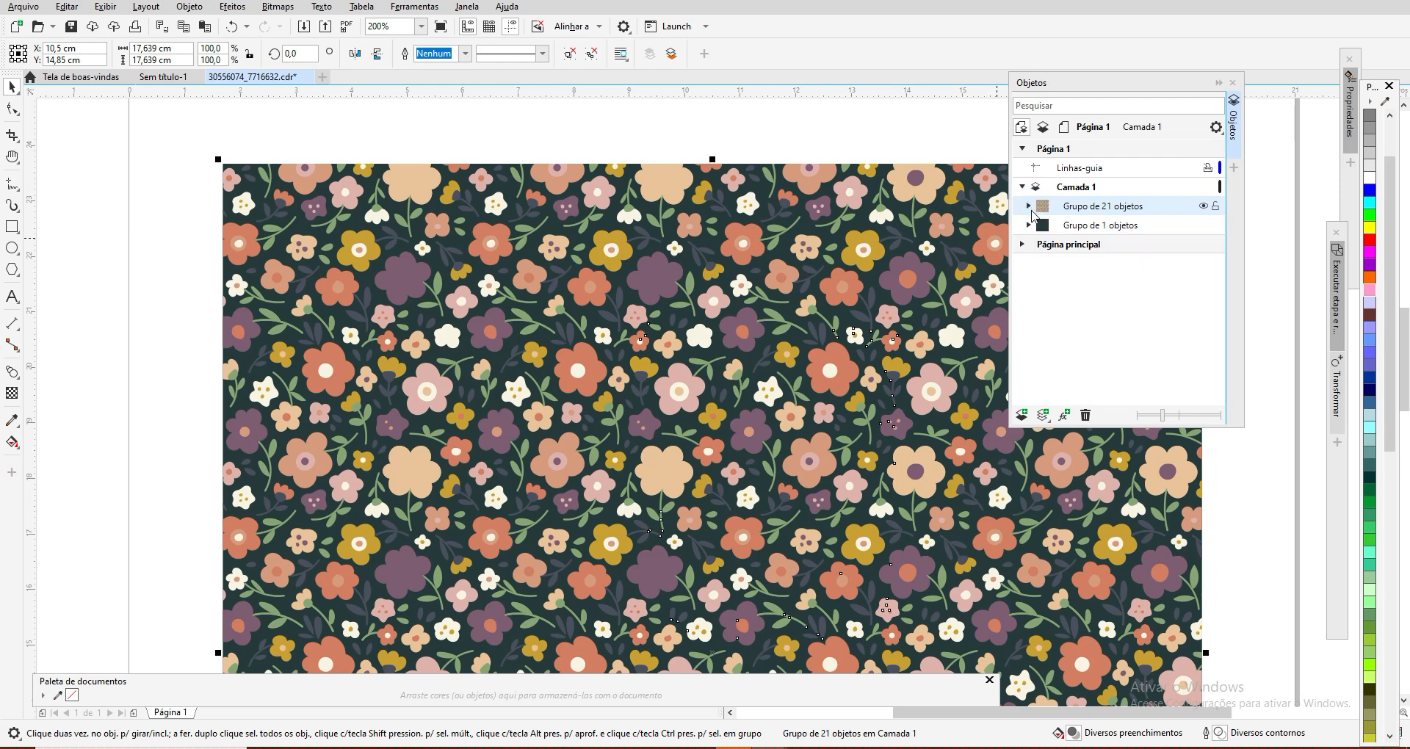
left_click(1029, 206)
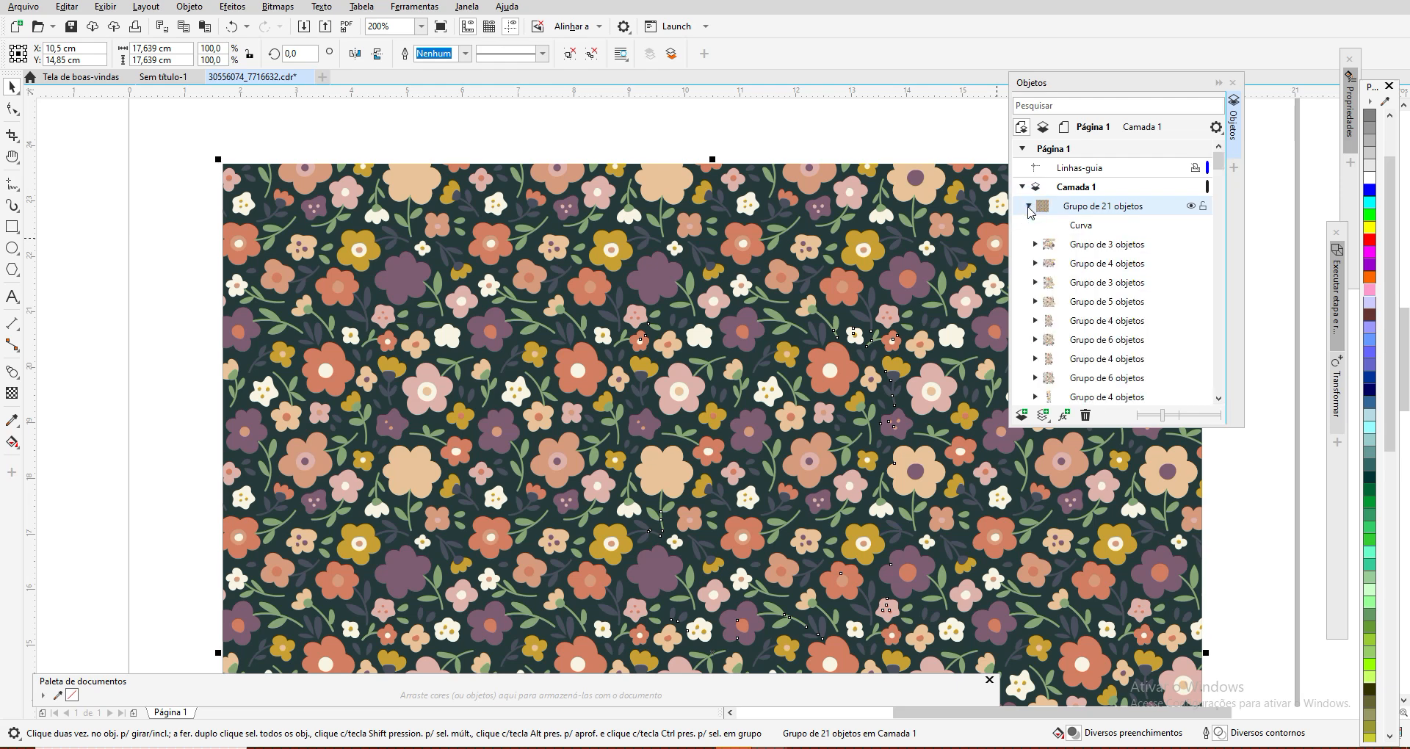
Step: Expand the first group of 3 objects and move that group off the dark background onto the blank area left of the page
left_click(1035, 244)
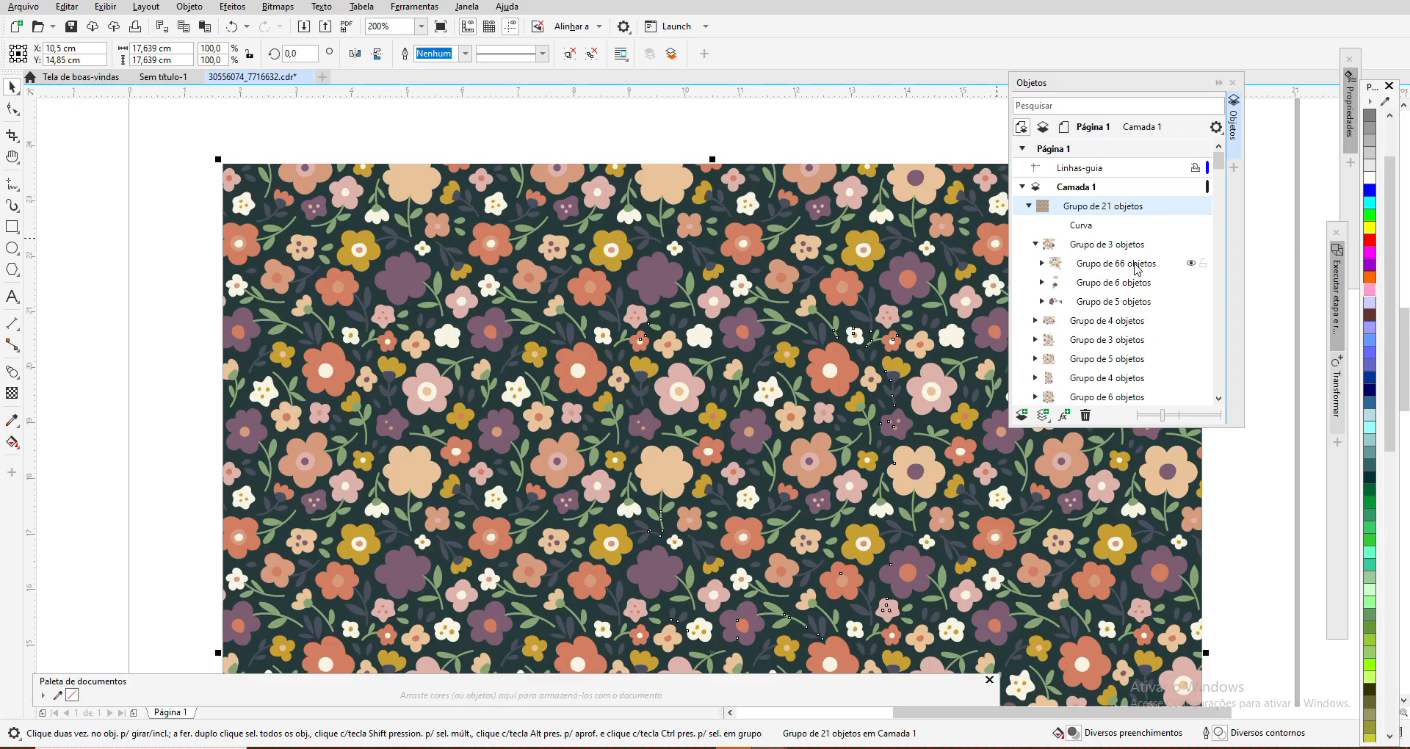
left_click(1085, 244)
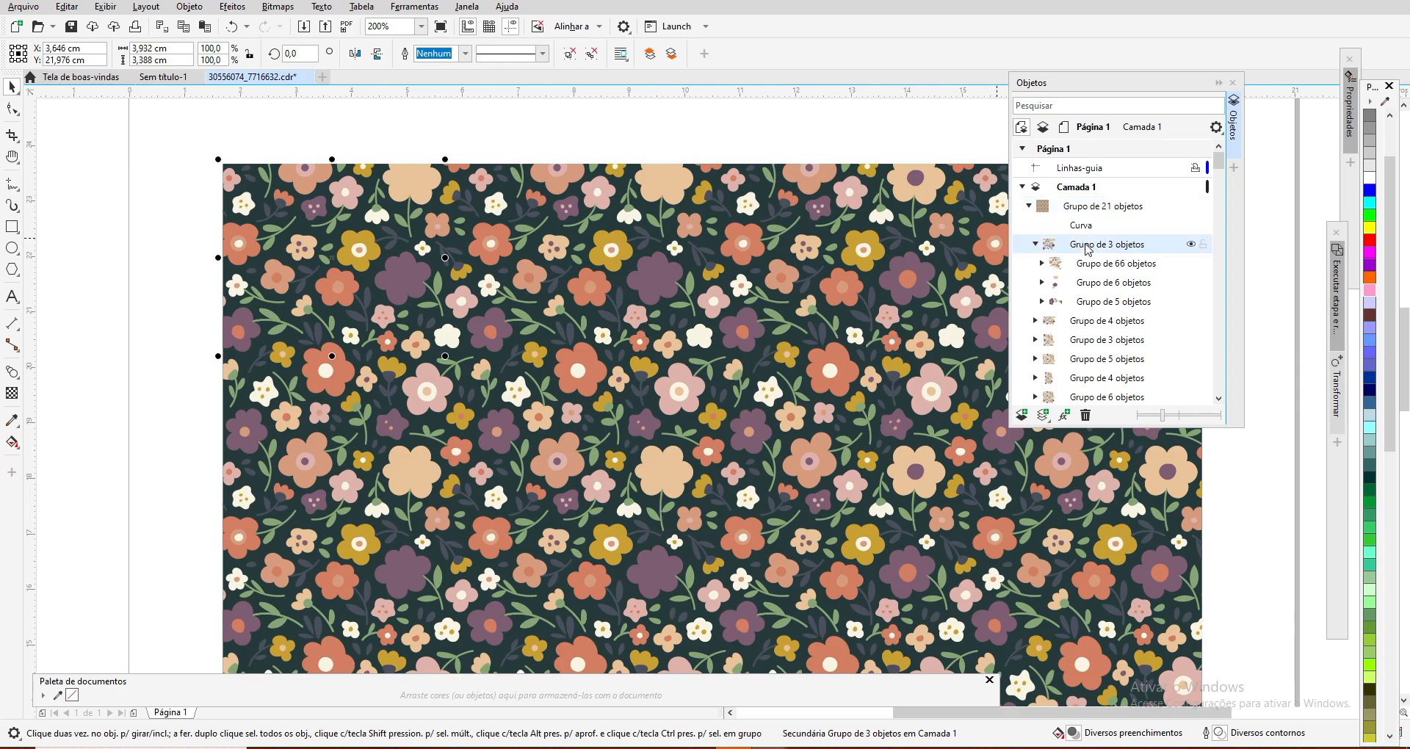
left_click_drag(335, 256, 154, 218)
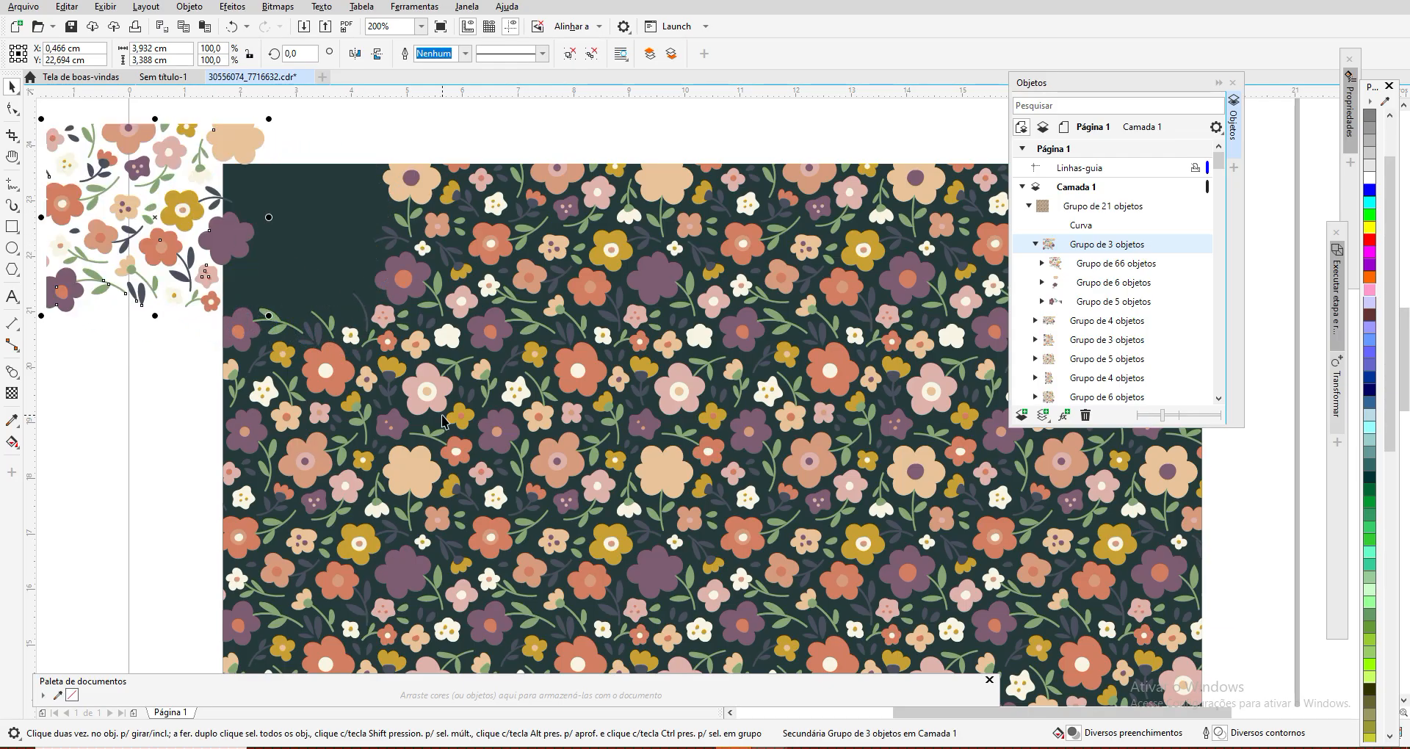
left_click(12, 156)
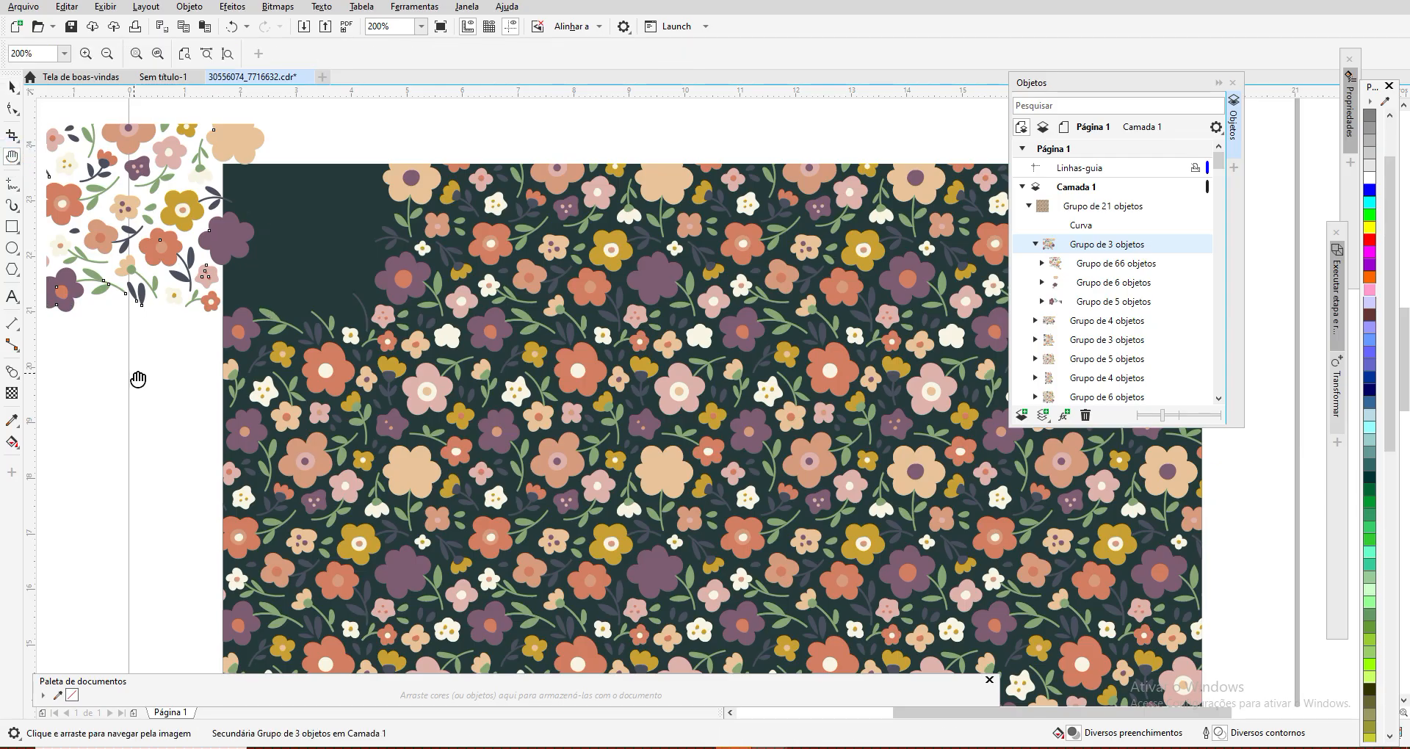
left_click_drag(138, 381, 381, 412)
left_click(11, 87)
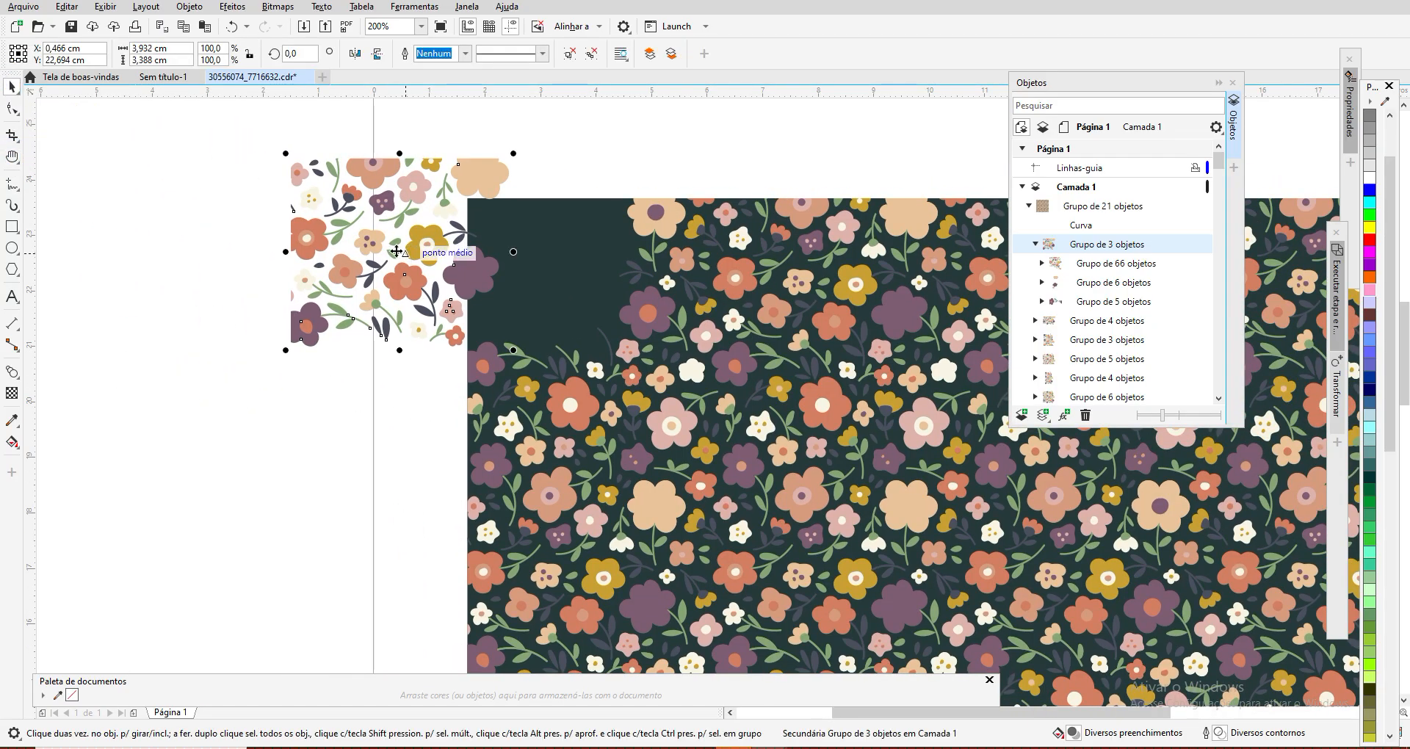
left_click_drag(405, 257, 256, 255)
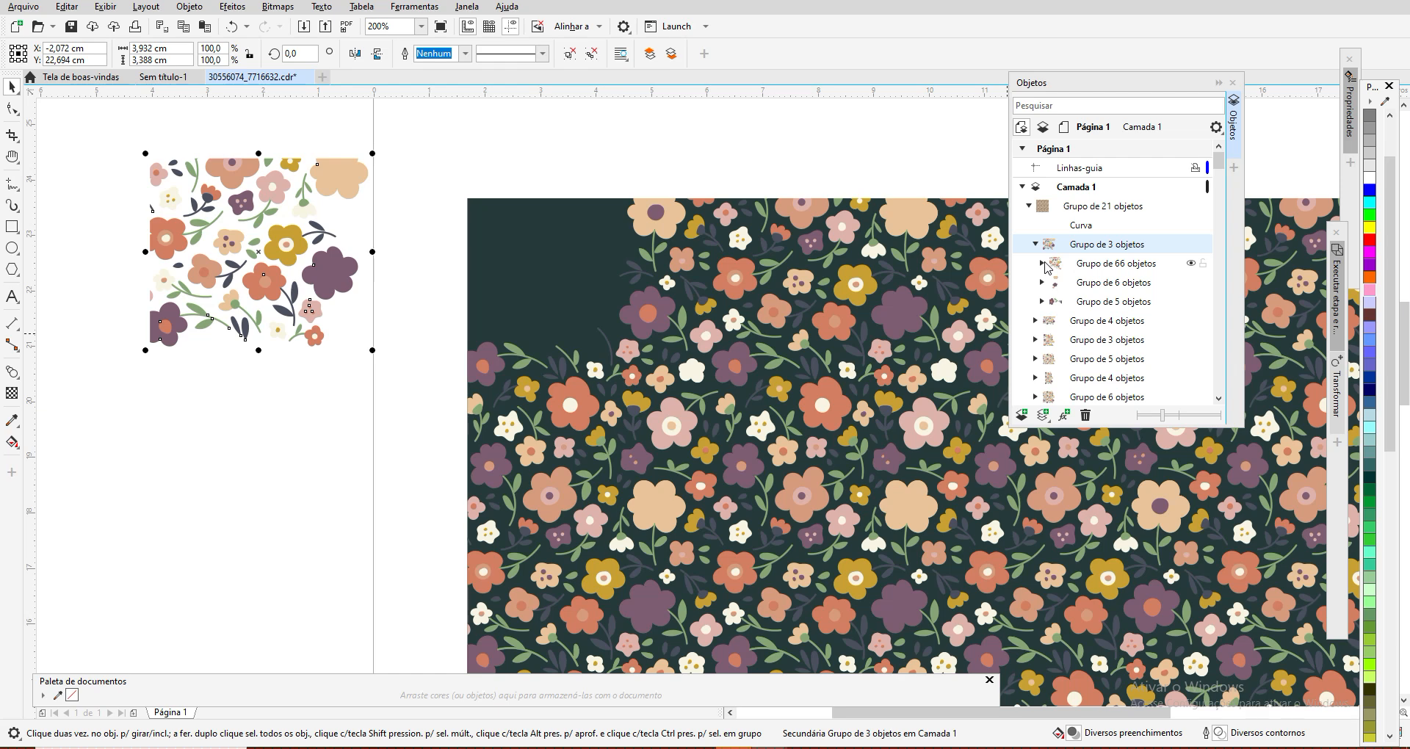
Step: Expand the group of 66 objects and inspect its first five curves one by one to see which shape each represents
left_click(1042, 263)
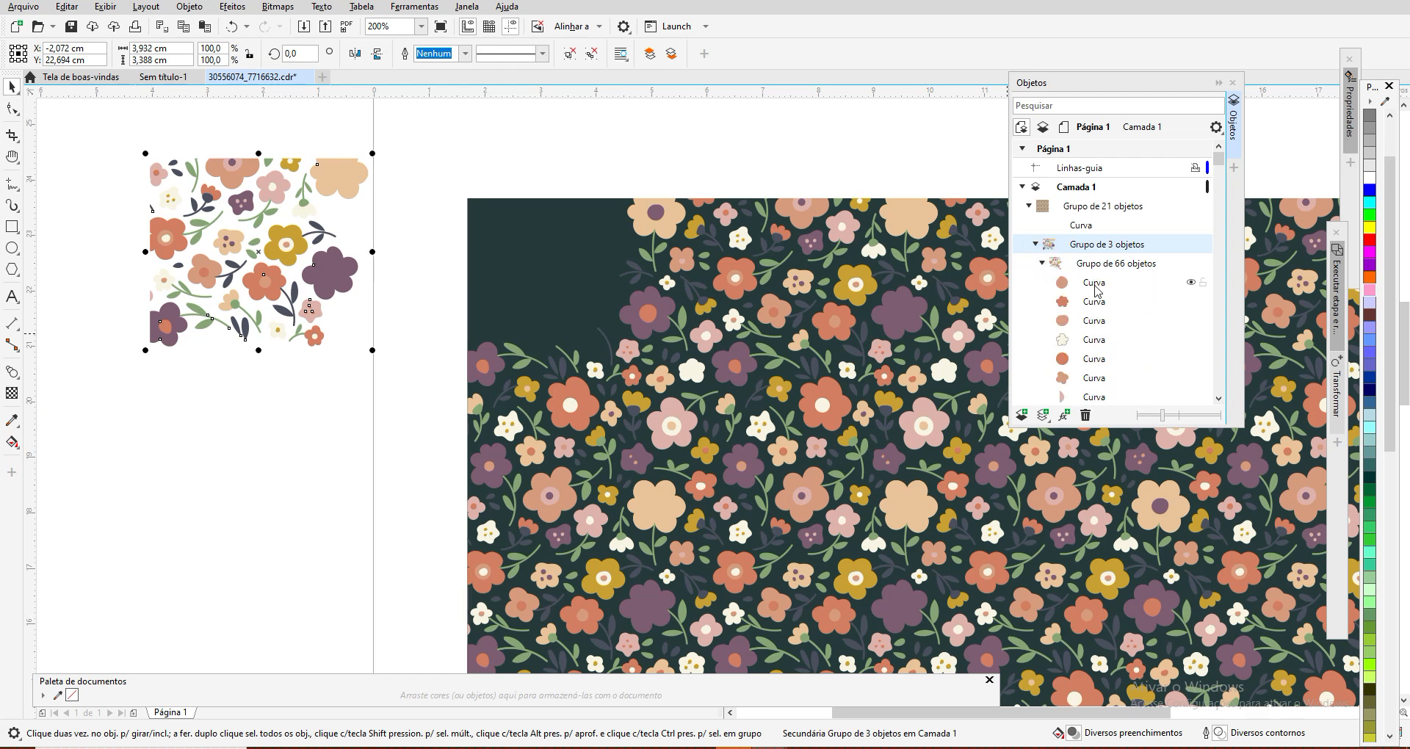
left_click(1093, 283)
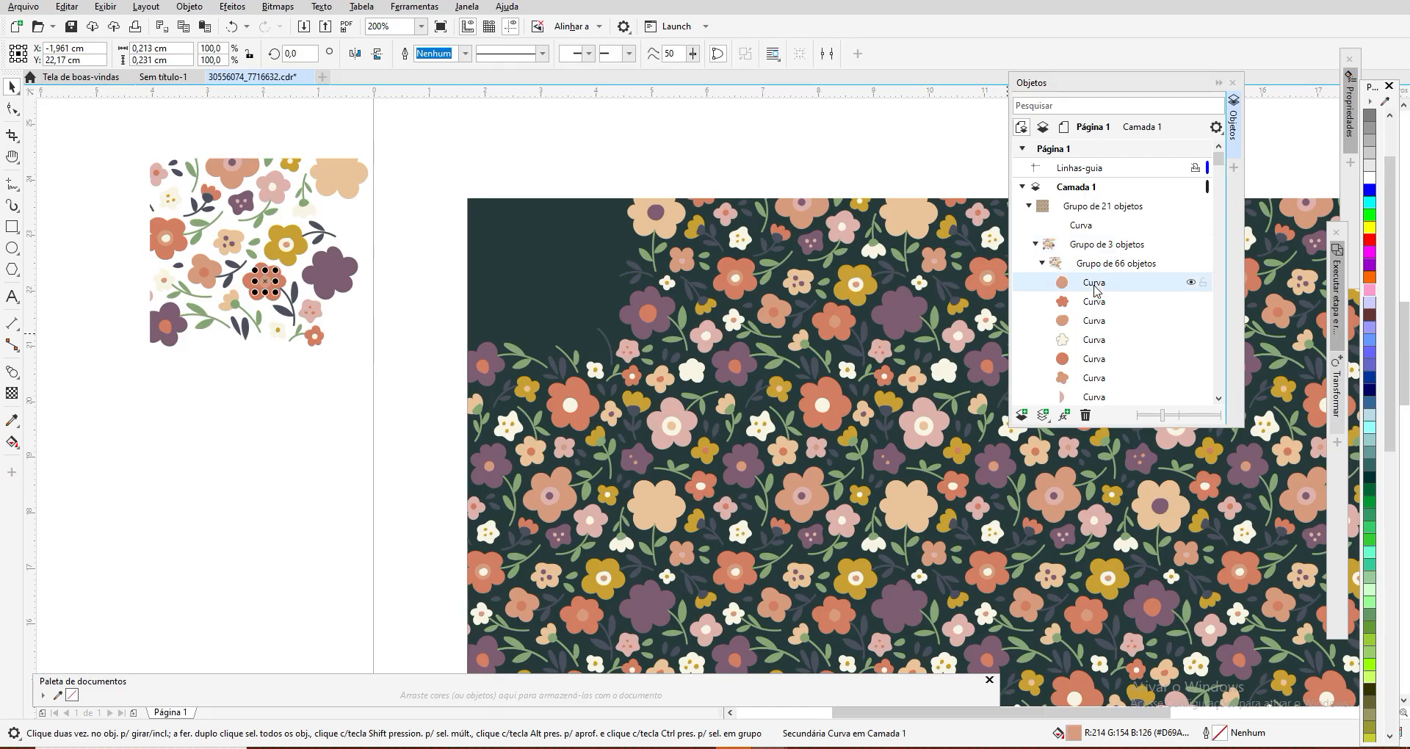
left_click(1095, 303)
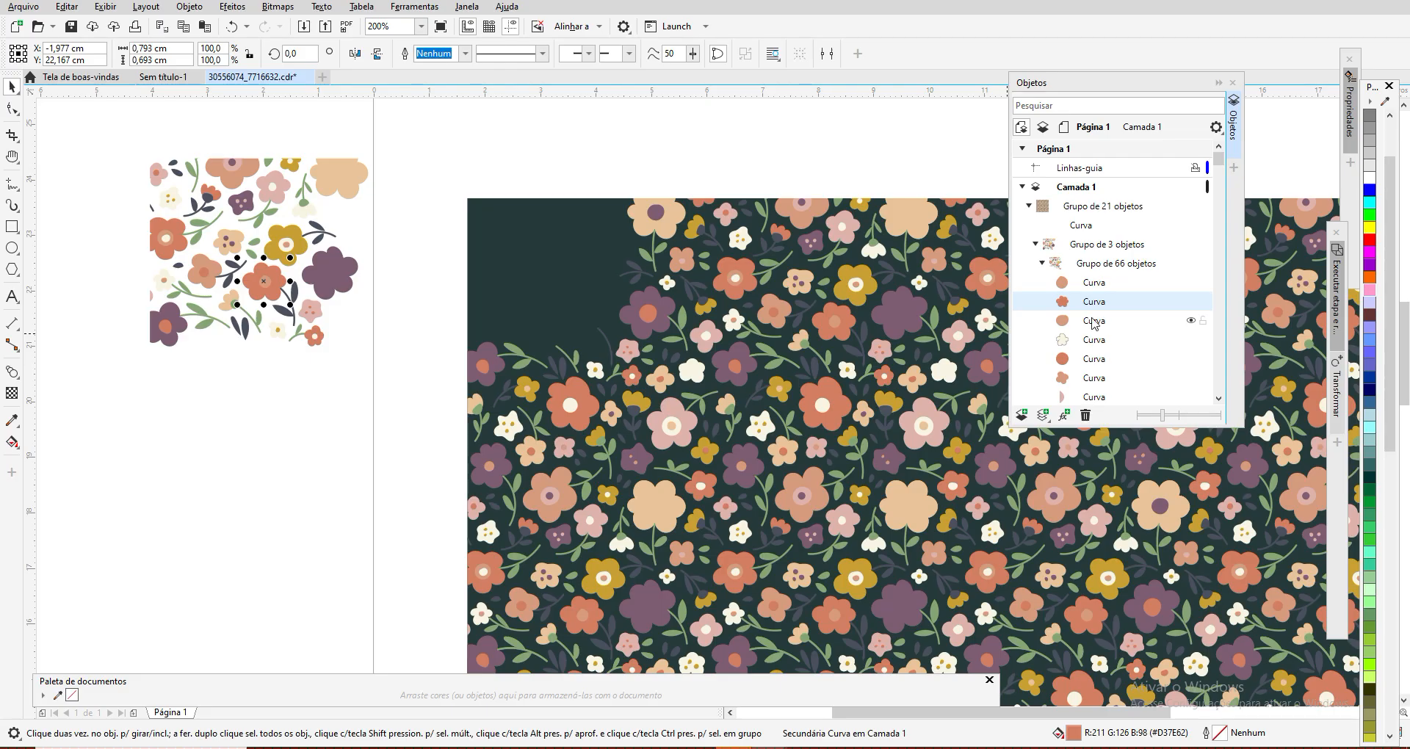
left_click(1094, 322)
left_click(1095, 340)
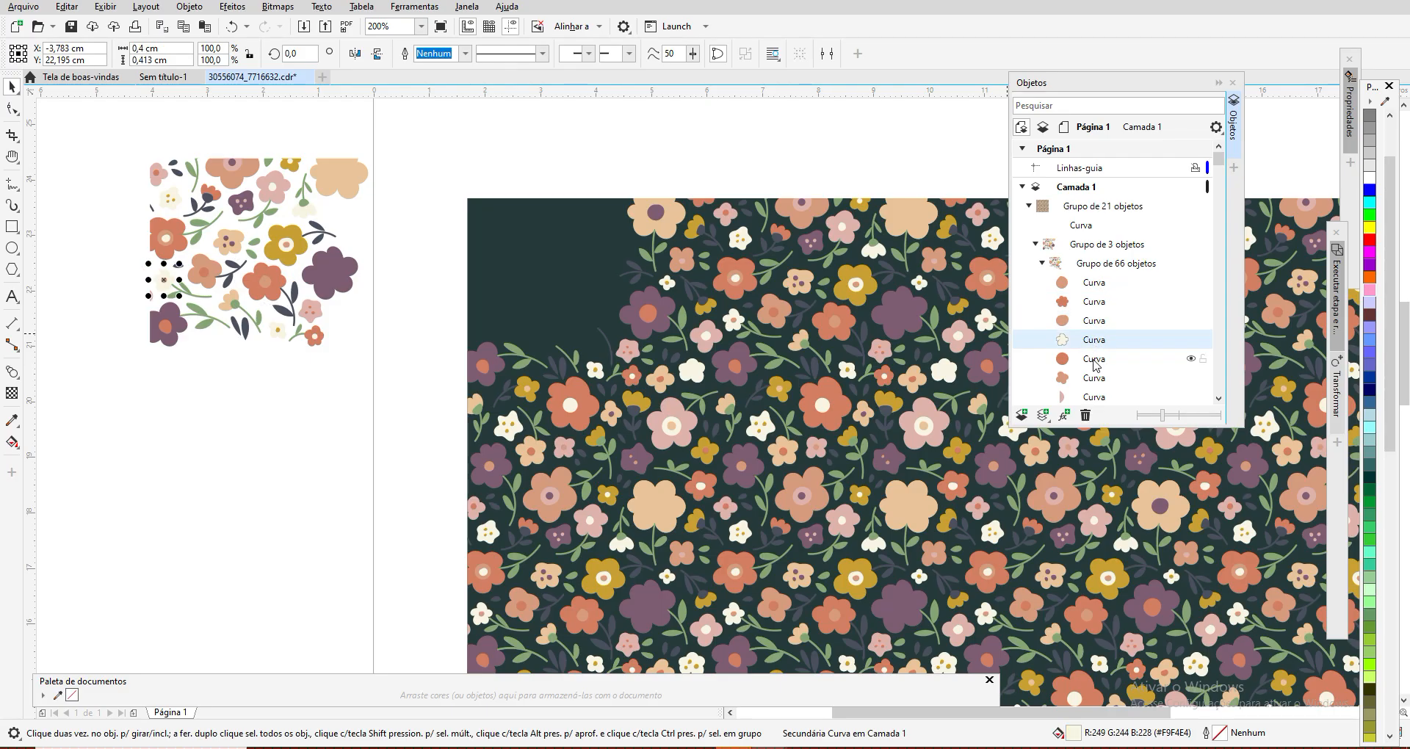
left_click(1094, 360)
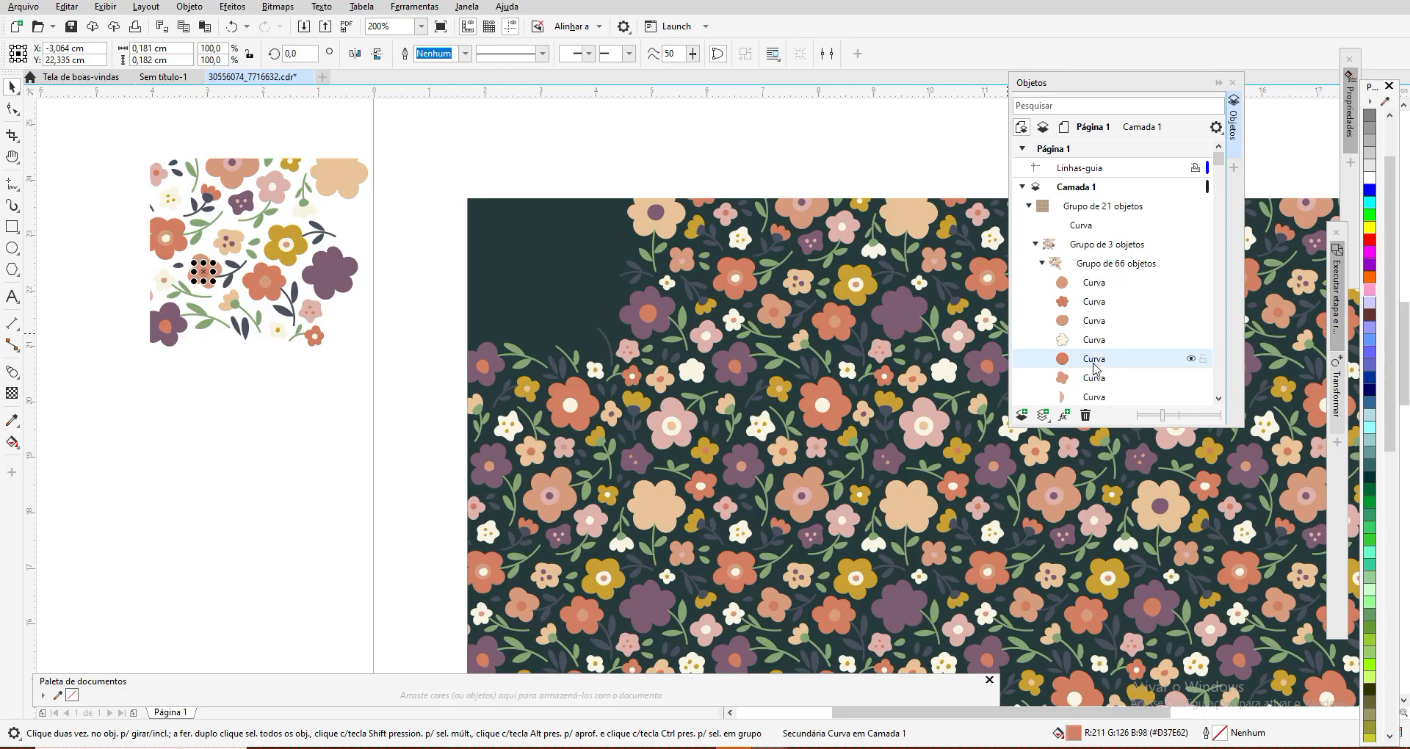
Step: Move the sixth curve, the small peach flower, out of the group's artwork to the blank area below it, then clear the selection
left_click(1094, 378)
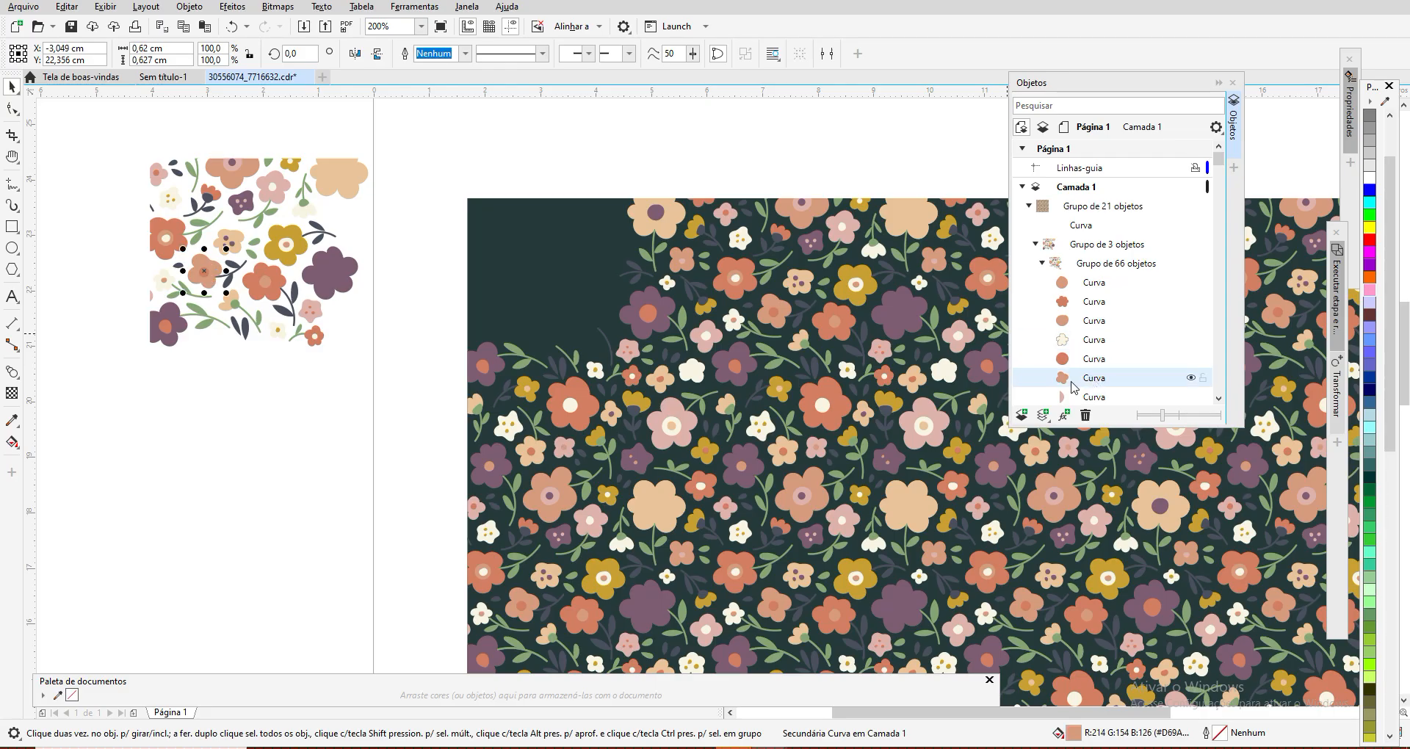
left_click_drag(205, 273, 166, 437)
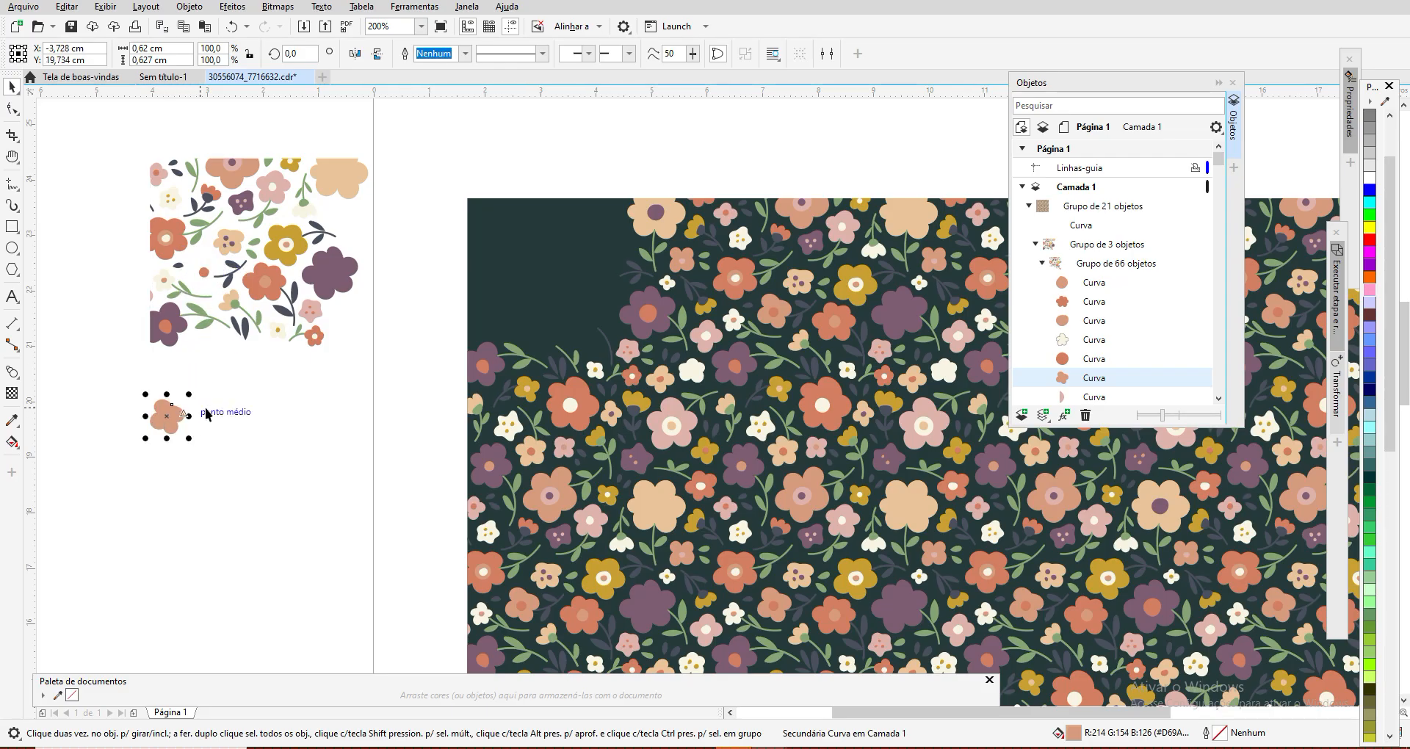
left_click(205, 276)
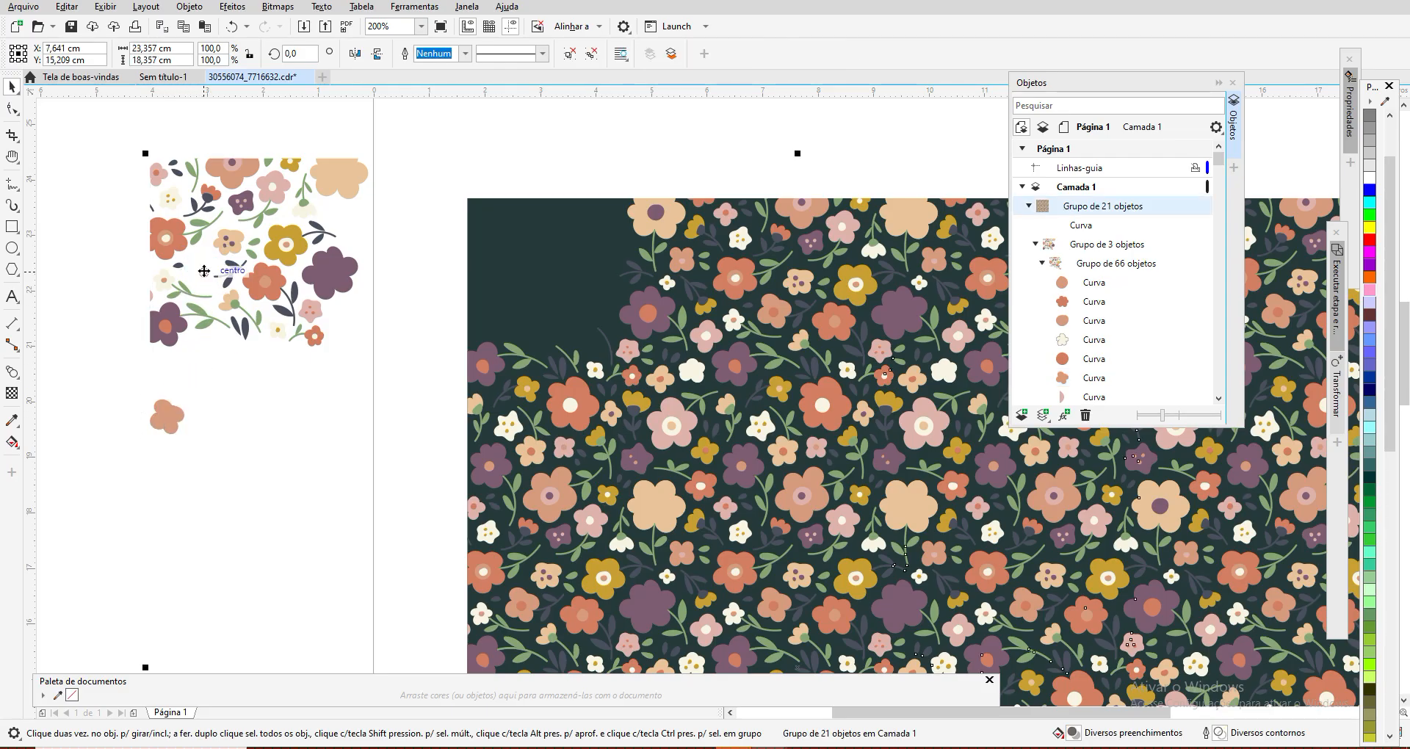
left_click(286, 420)
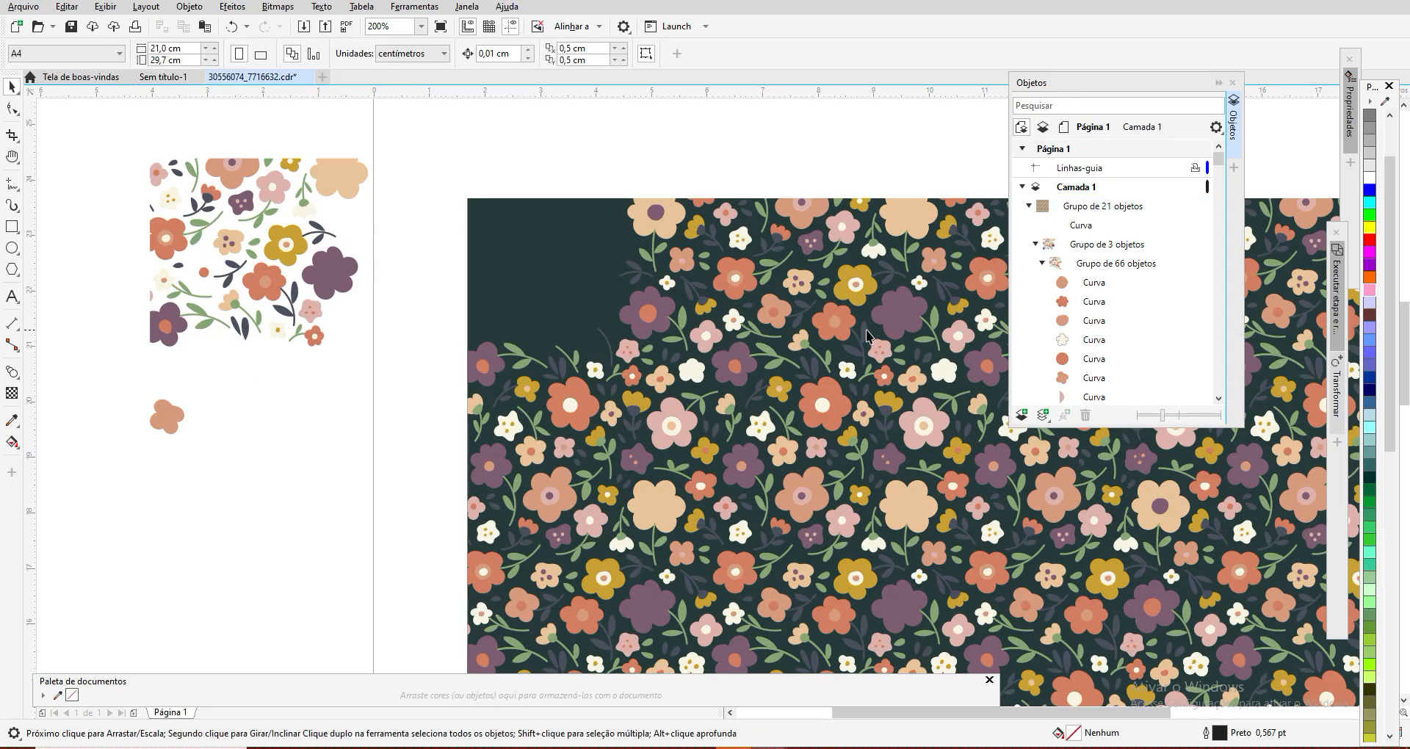
Step: Move the third curve, a tiny peach flower center, to the blank area left of the separated artwork, then clear the selection
left_click(1092, 323)
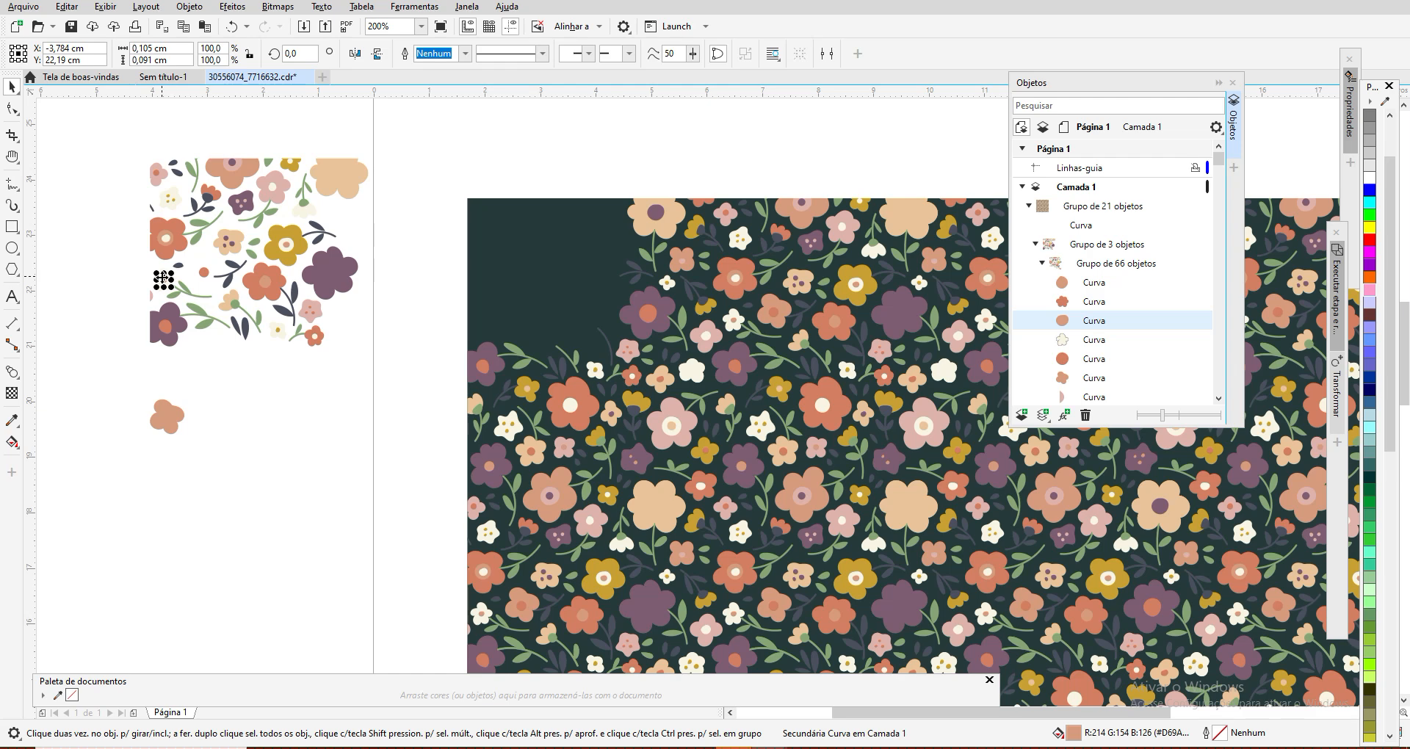
left_click_drag(163, 279, 99, 287)
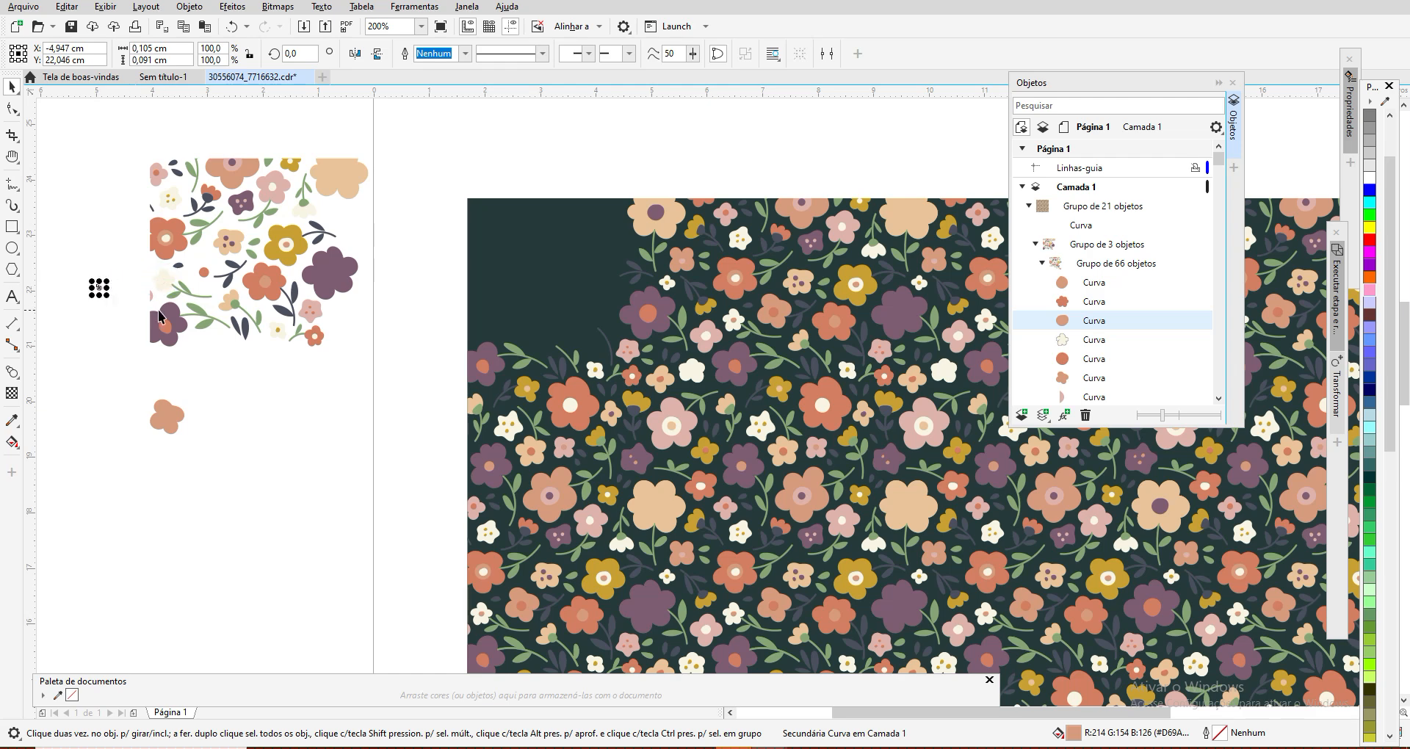
left_click(204, 277)
left_click(289, 395)
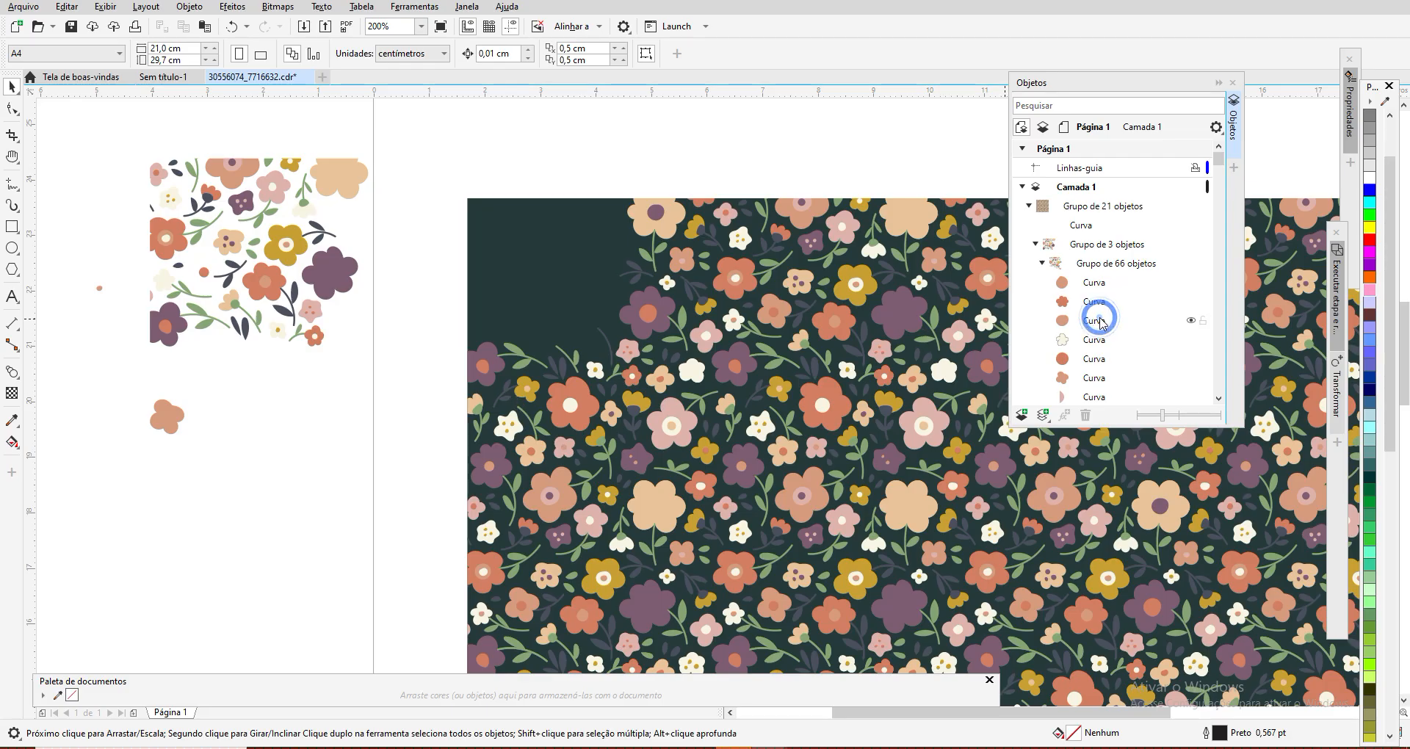
Step: Move the first curve, the peach center of the orange flower, straight down to the blank area below the separated artwork
left_click(1098, 321)
left_click(1095, 302)
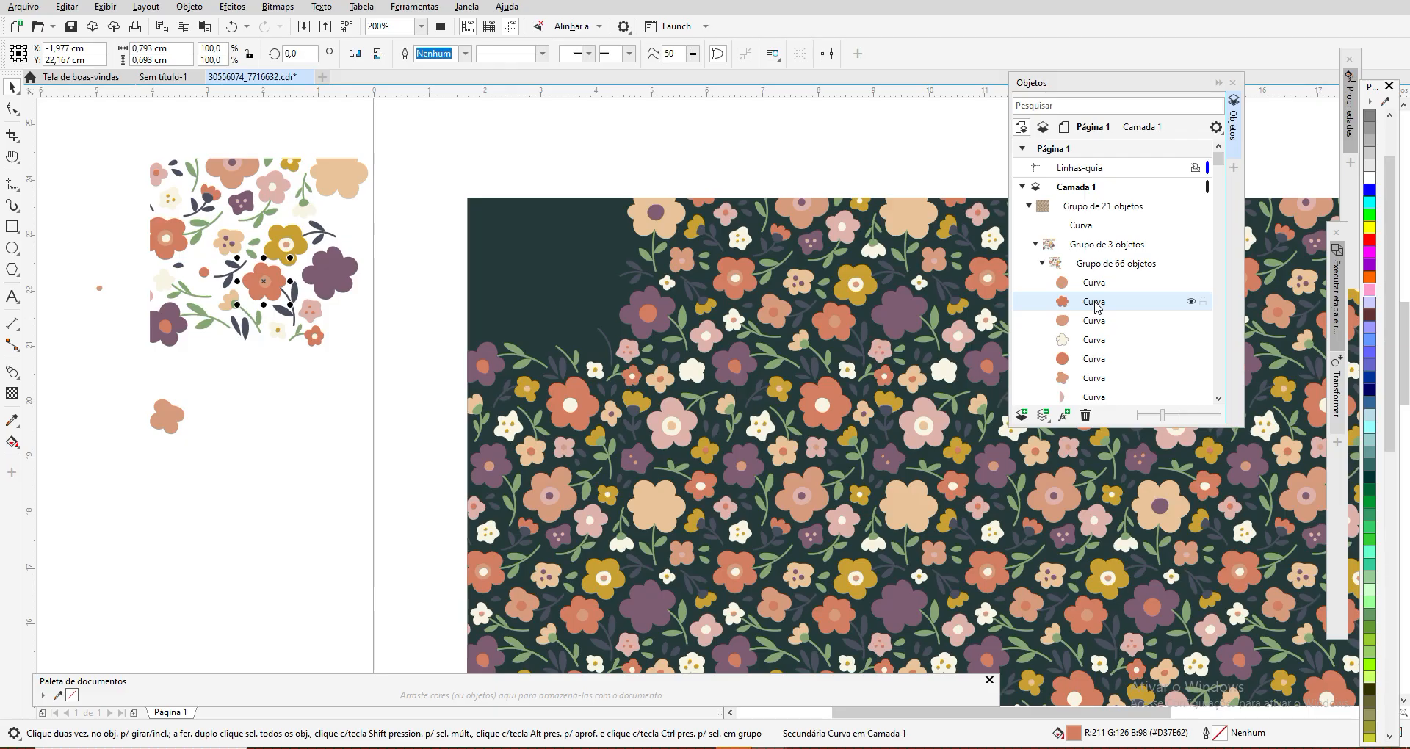
left_click(1094, 284)
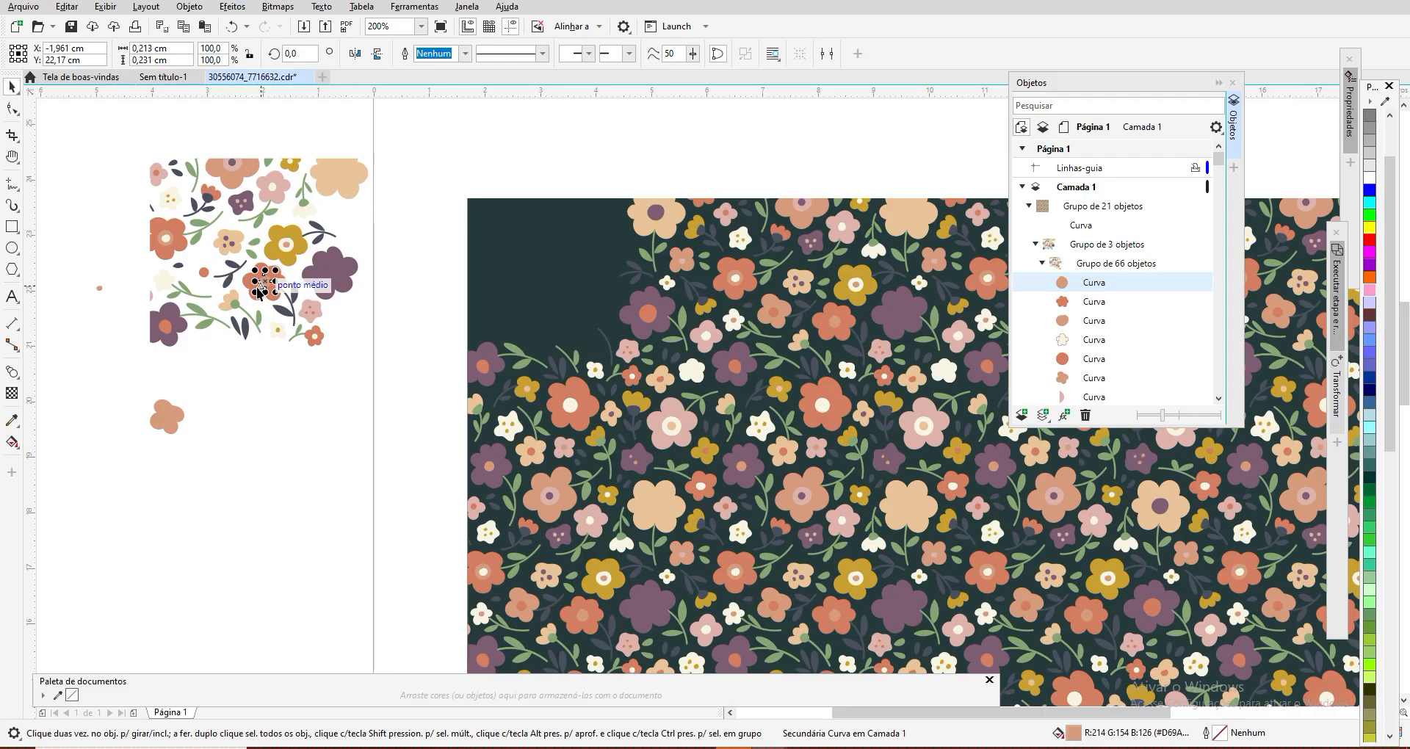
left_click_drag(261, 288, 264, 392)
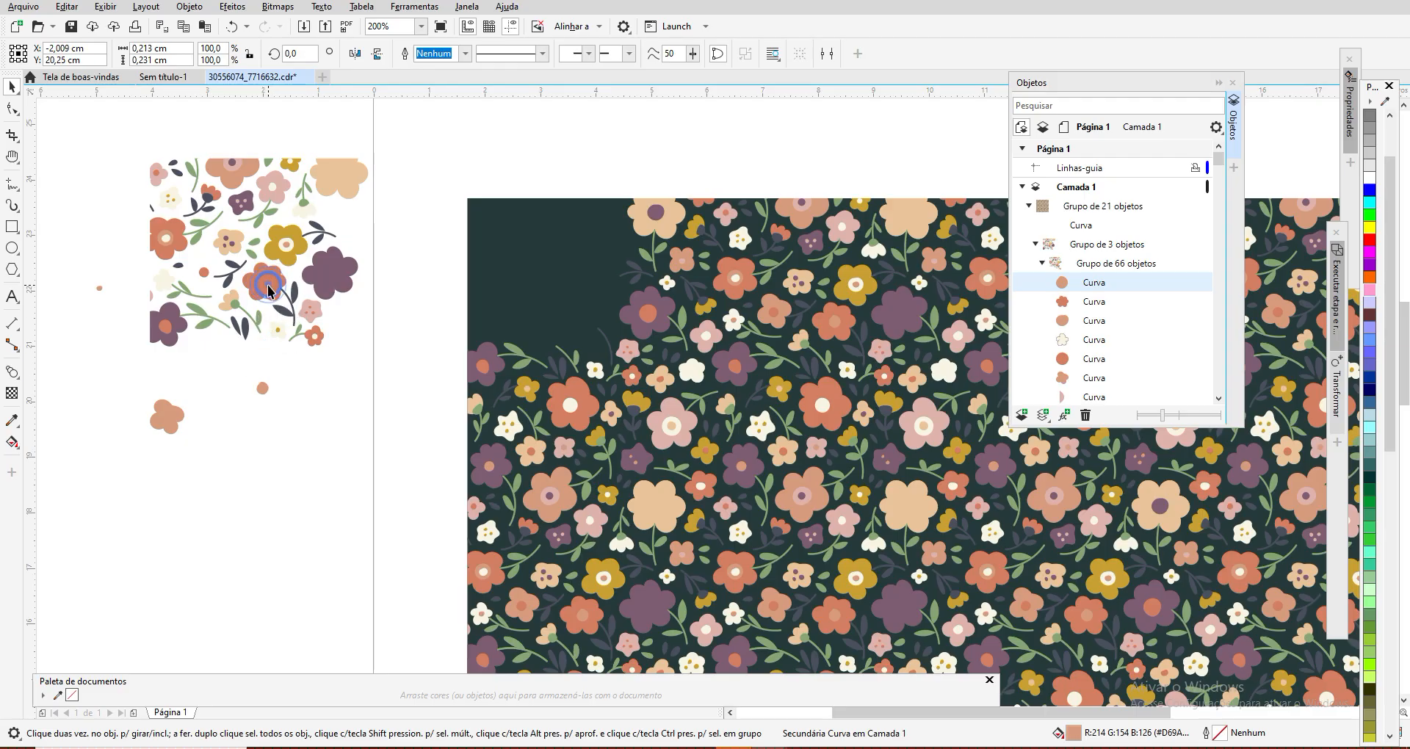
left_click(268, 286)
mouse_move(272, 334)
left_mouse_down()
mouse_move(272, 378)
mouse_move(268, 312)
left_mouse_up()
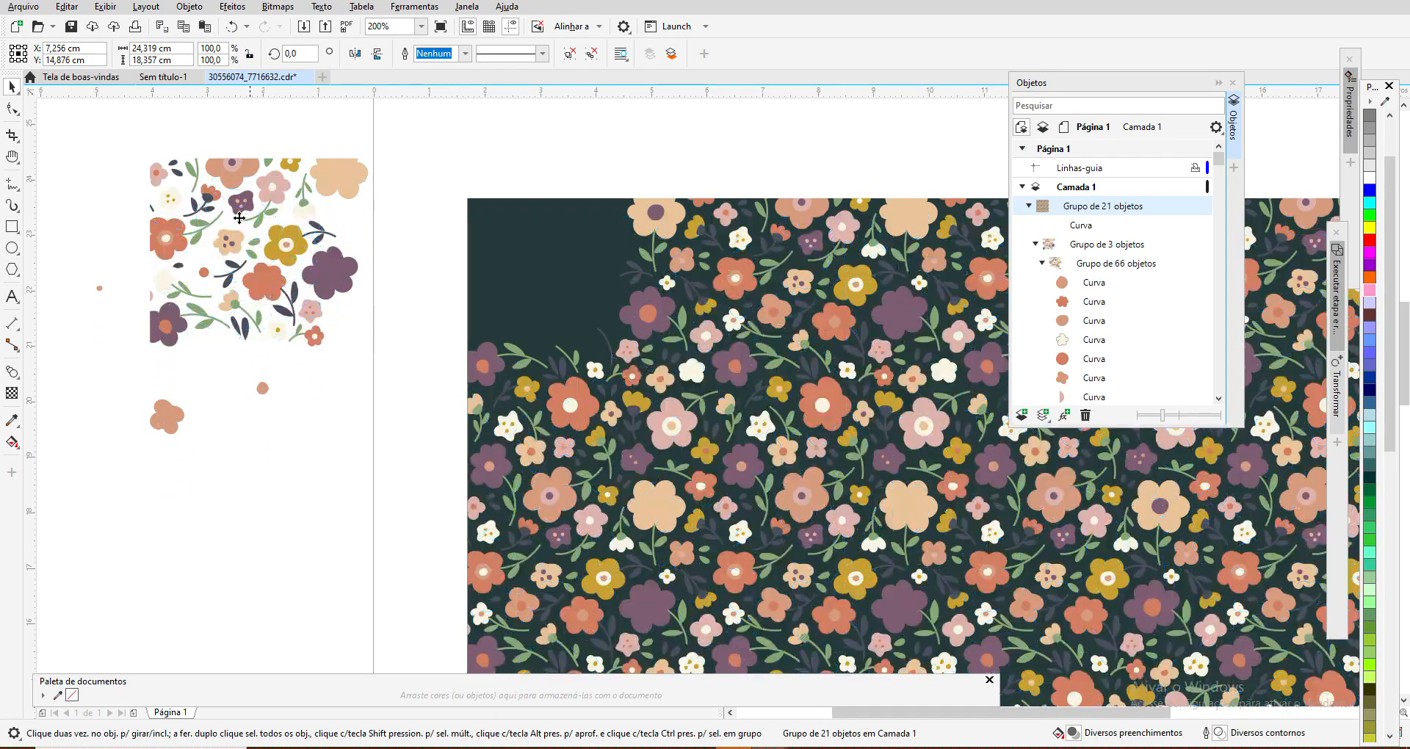
left_click(231, 27)
Step: Move the second curve, the orange flower, below the separated artwork beneath its detached peach center
left_click(1094, 302)
left_click_drag(261, 324, 273, 383)
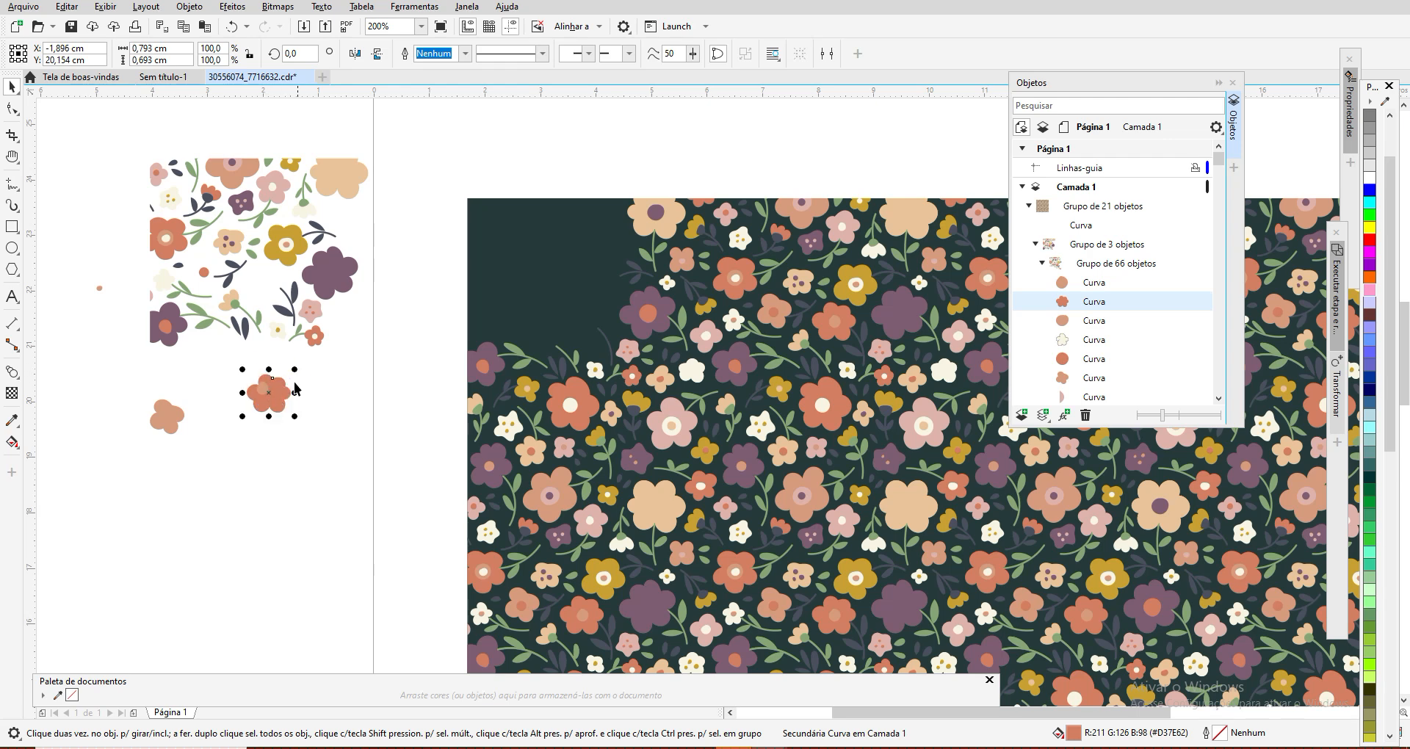
left_click(279, 400)
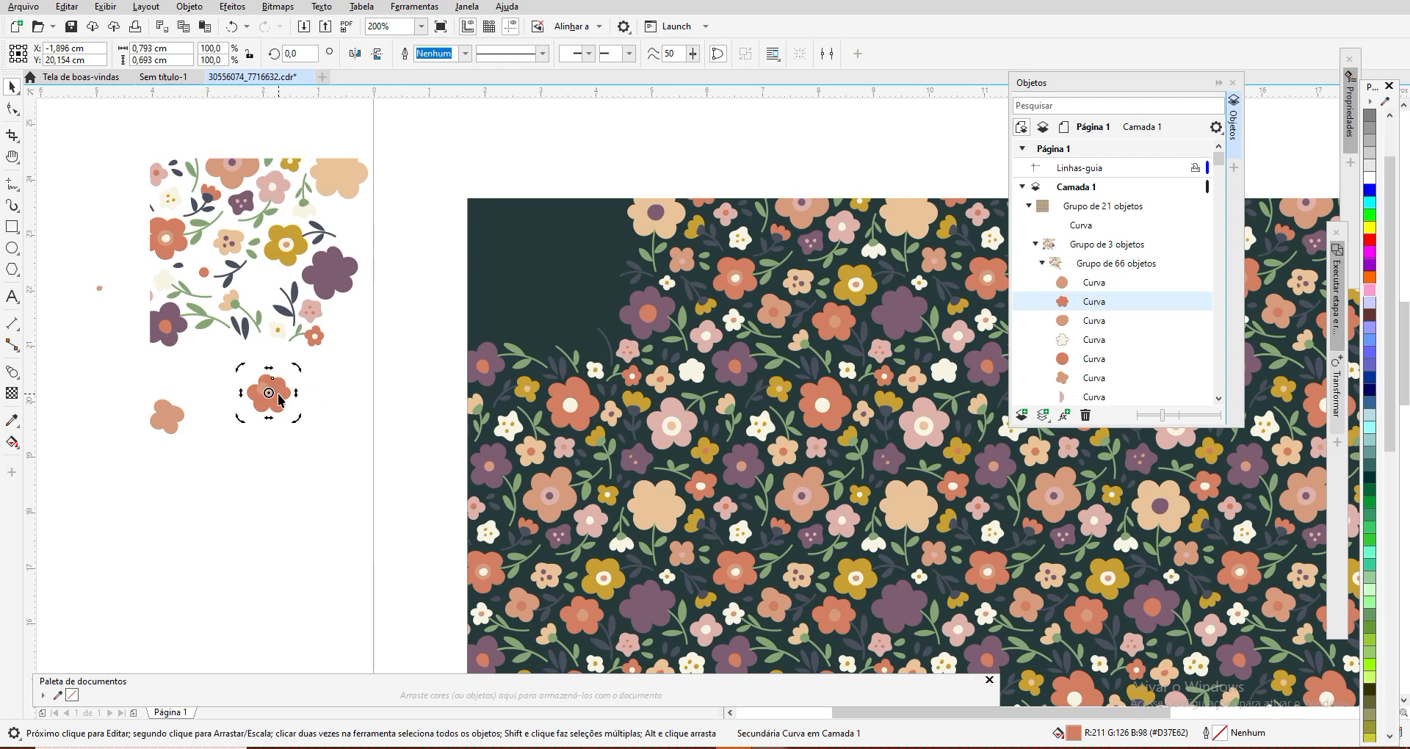
left_click(327, 365)
left_click(277, 398)
left_click(307, 371)
left_click(283, 387)
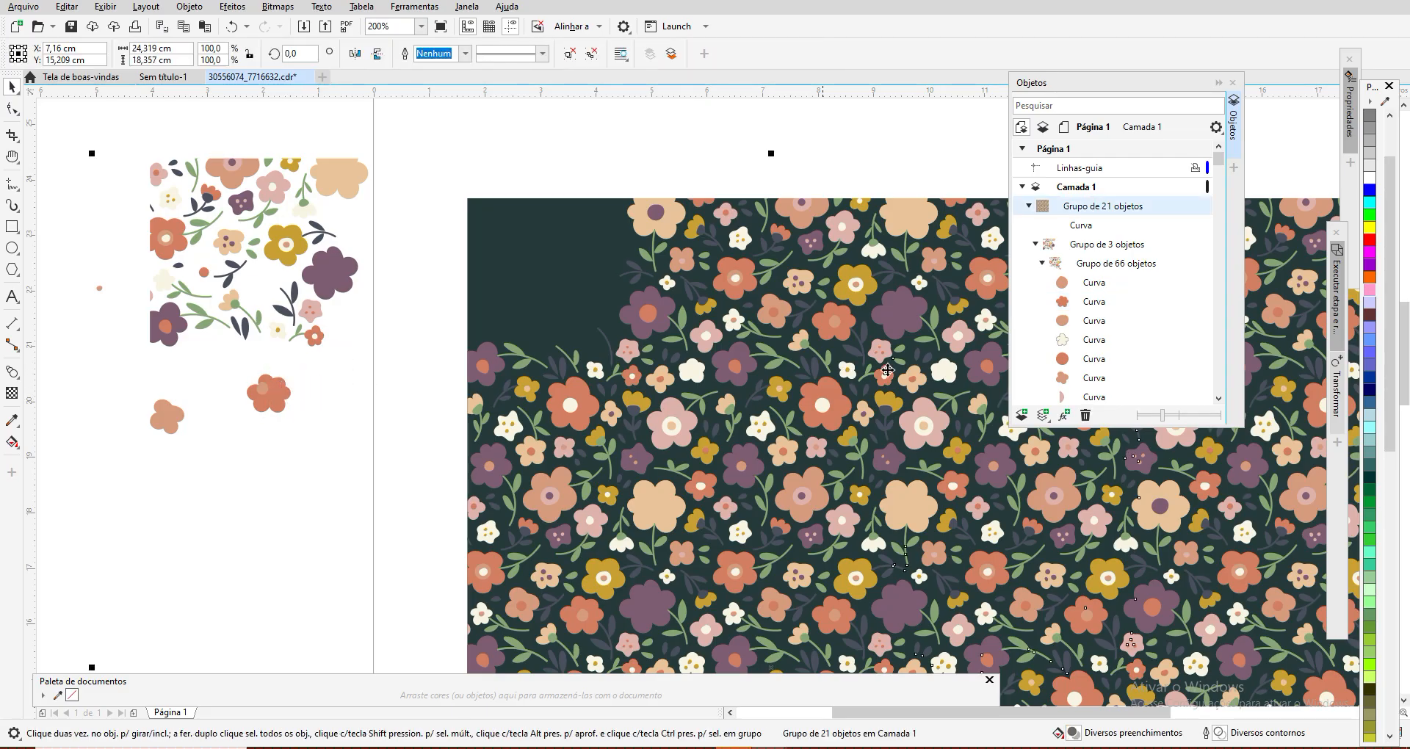
Step: Shift the orange flower curve slightly up and left, to about X -2,17 cm and Y 20,27 cm, and clear the selection
left_click(1097, 302)
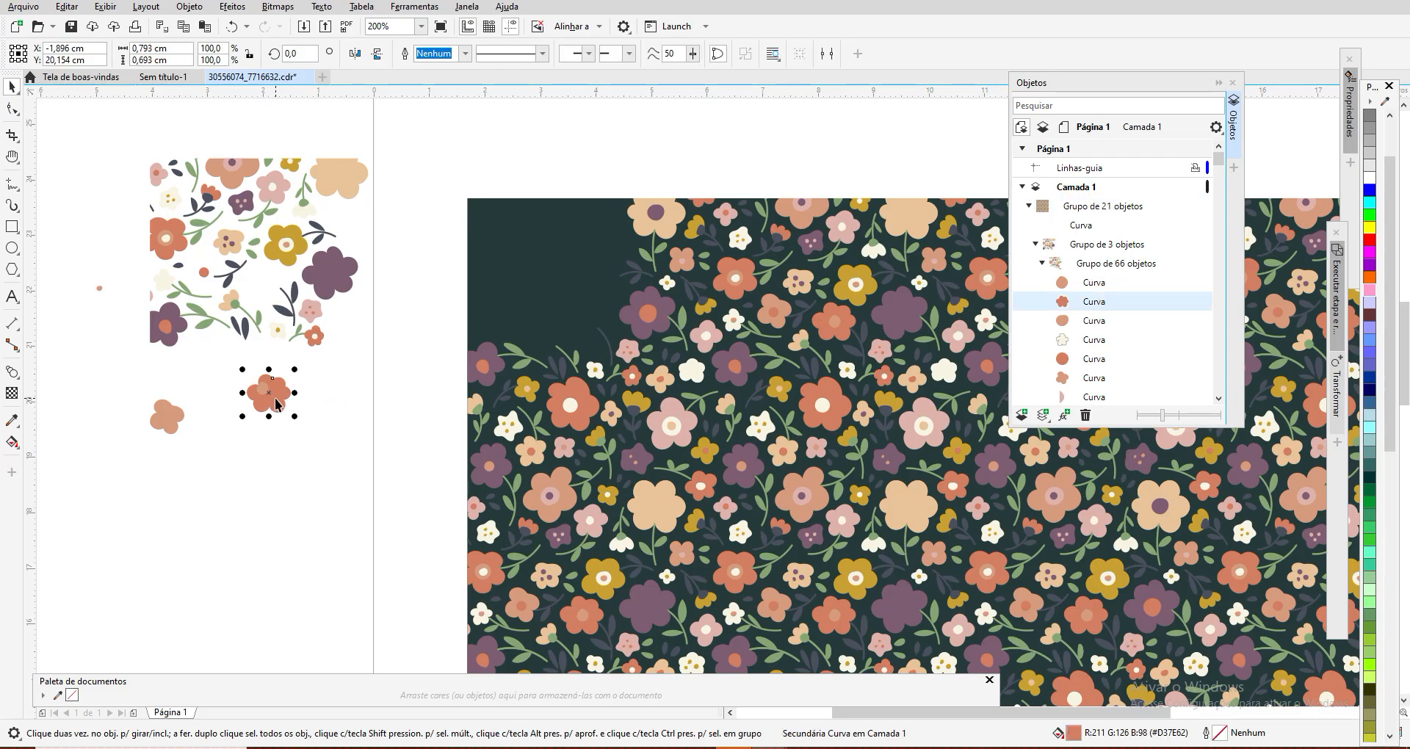
left_click_drag(277, 401, 256, 388)
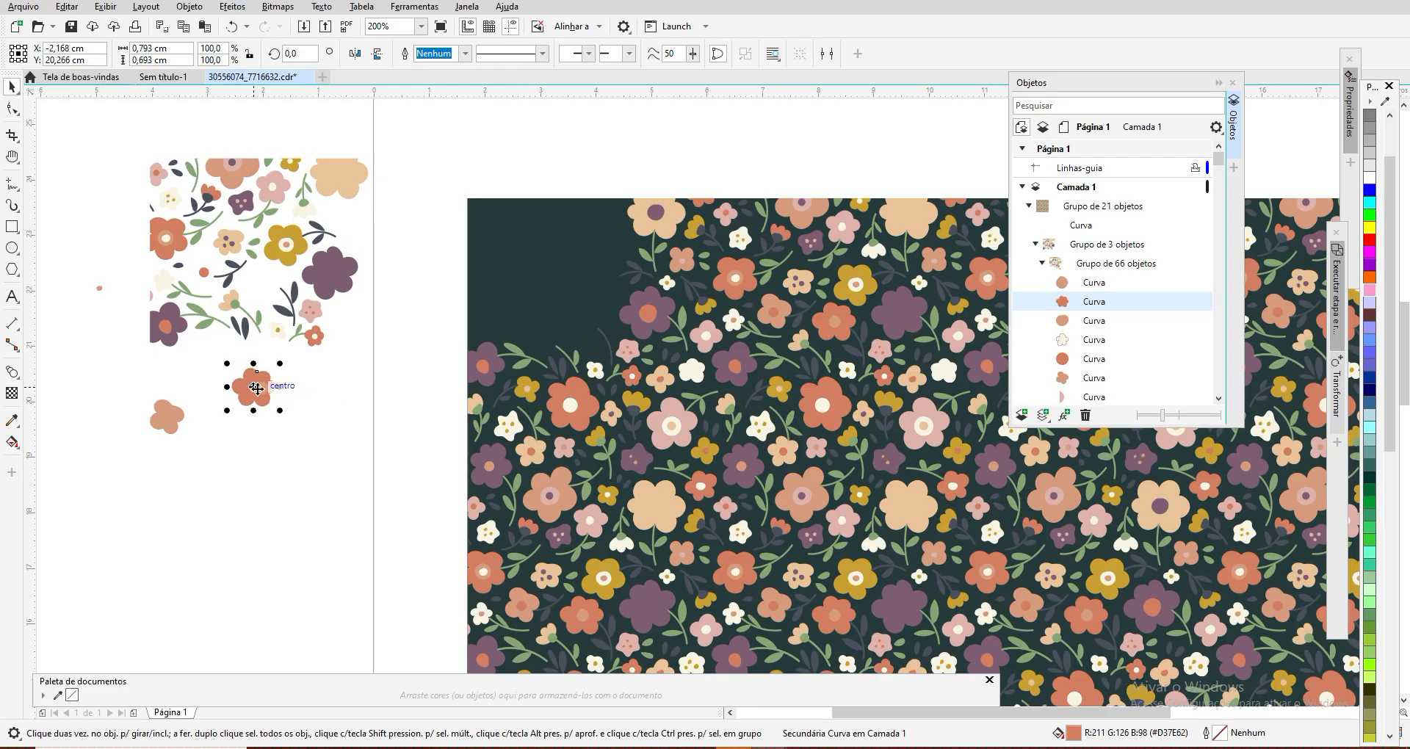
left_click(262, 389)
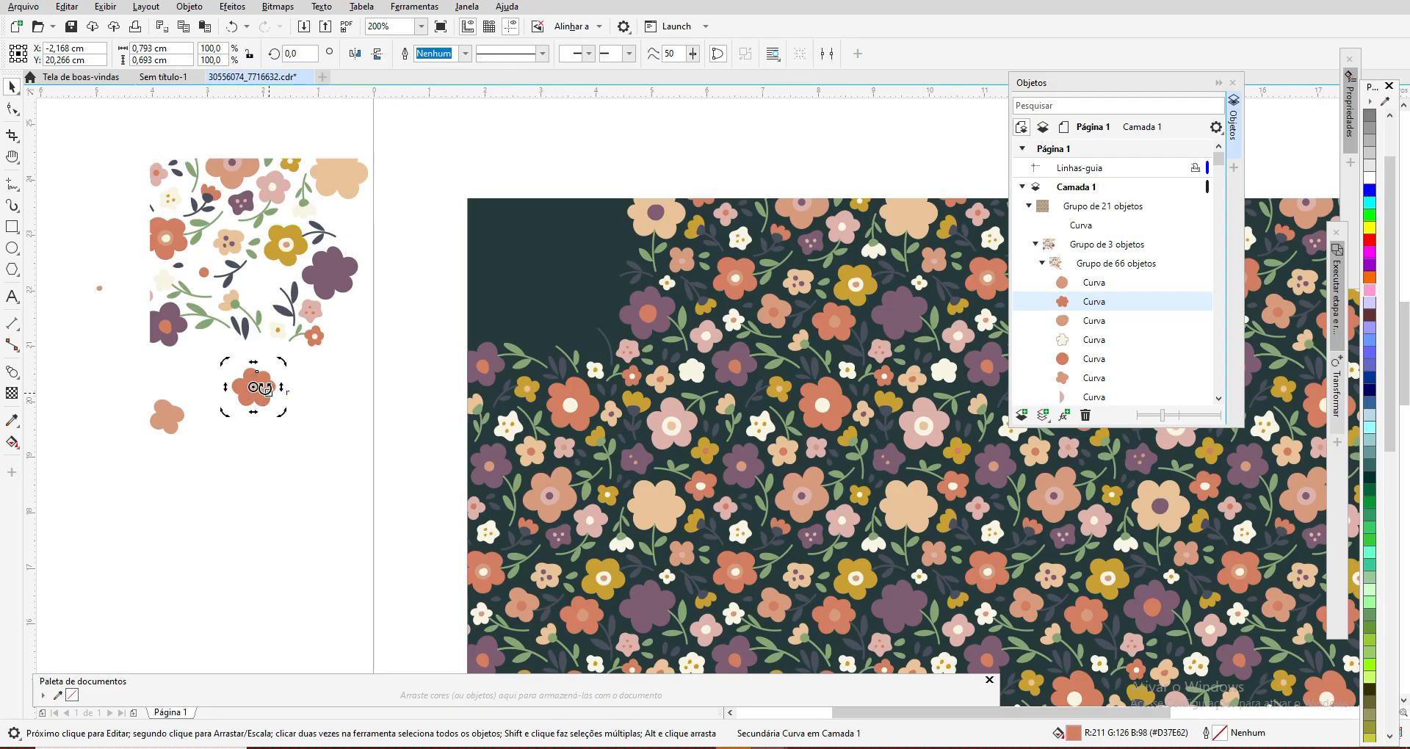
left_click(331, 390)
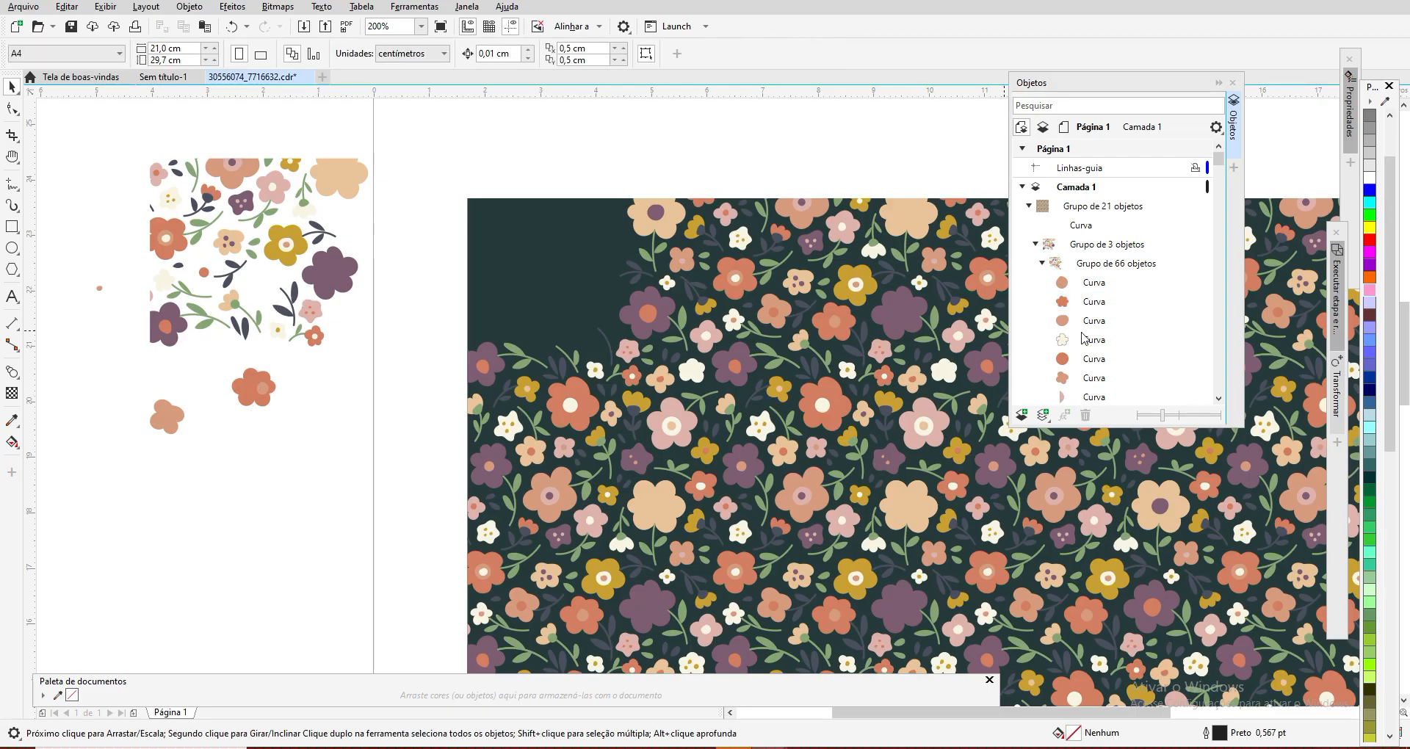
Step: Move the fifth curve, the small orange center, onto the separated peach flower and clear the selection
left_click(1096, 340)
left_click(1095, 359)
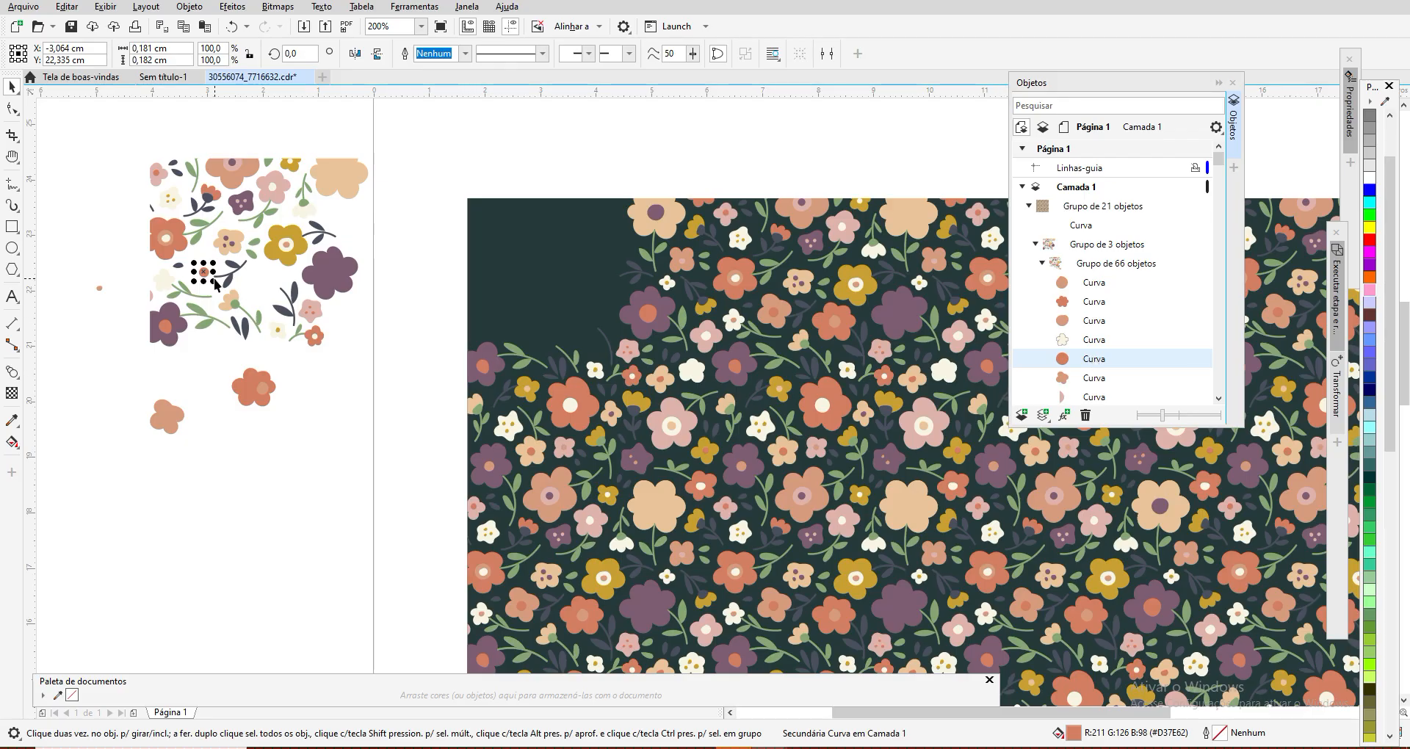
left_click_drag(203, 272, 167, 417)
left_click(295, 433)
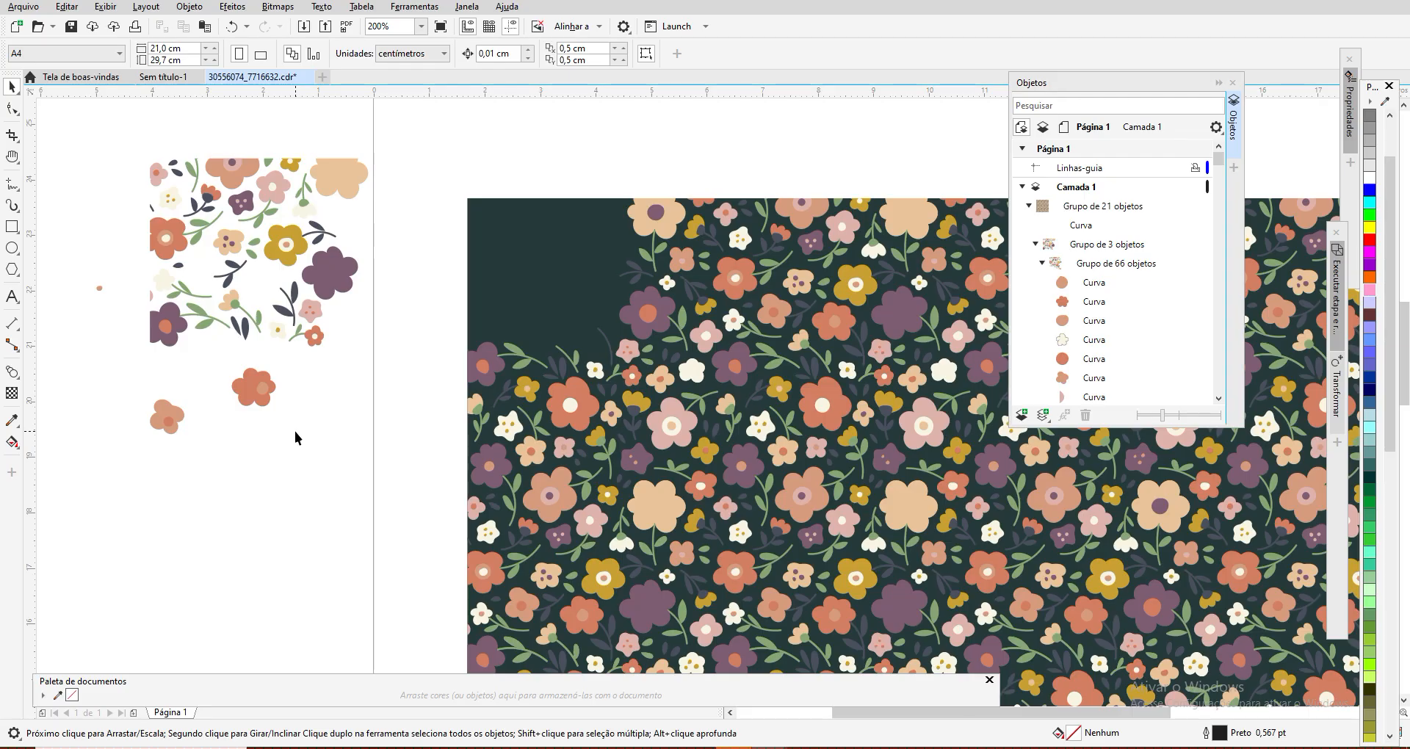
left_click(167, 422)
left_click(236, 447)
Step: Inspect the seventh curve, the pink half shape, and check what selecting the separated flowers directly on the page picks
scroll(1223, 161, "down", 3)
left_click(1093, 262)
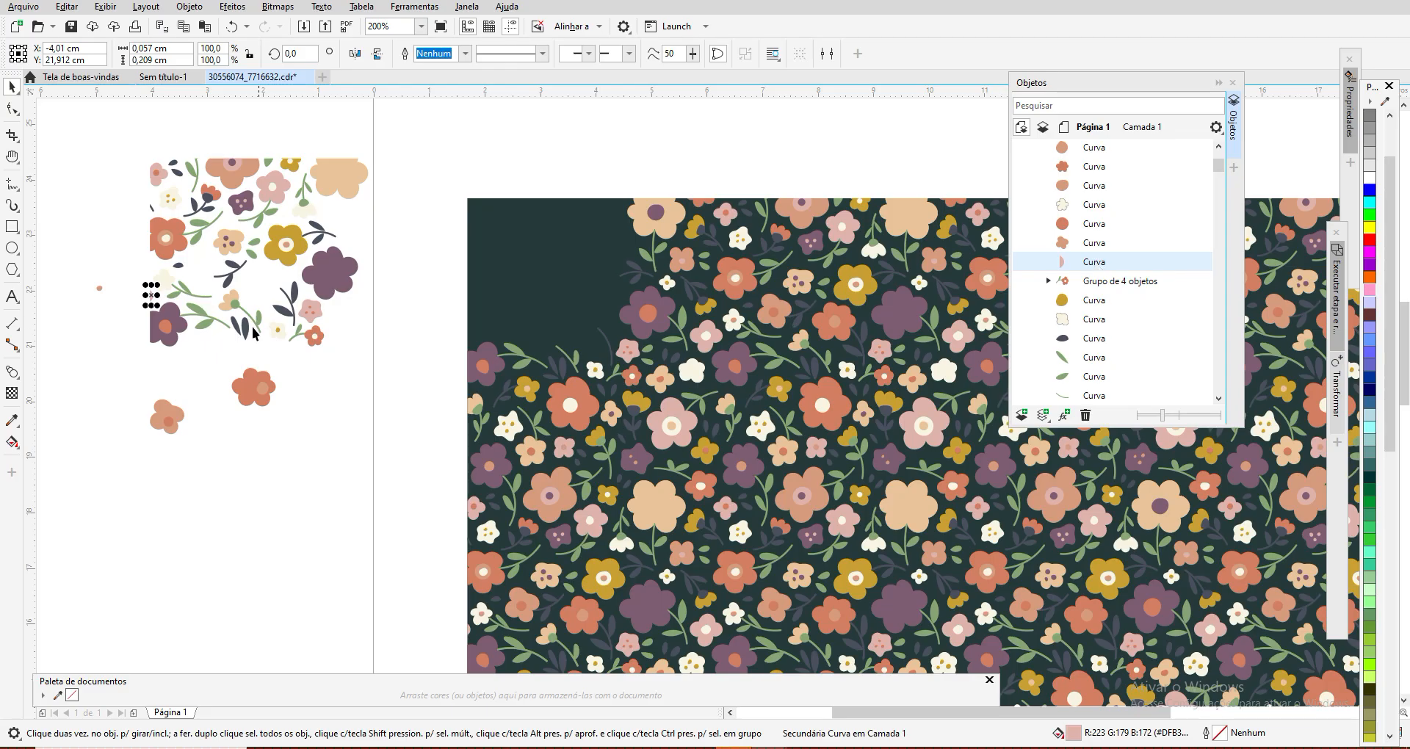
left_click(185, 322)
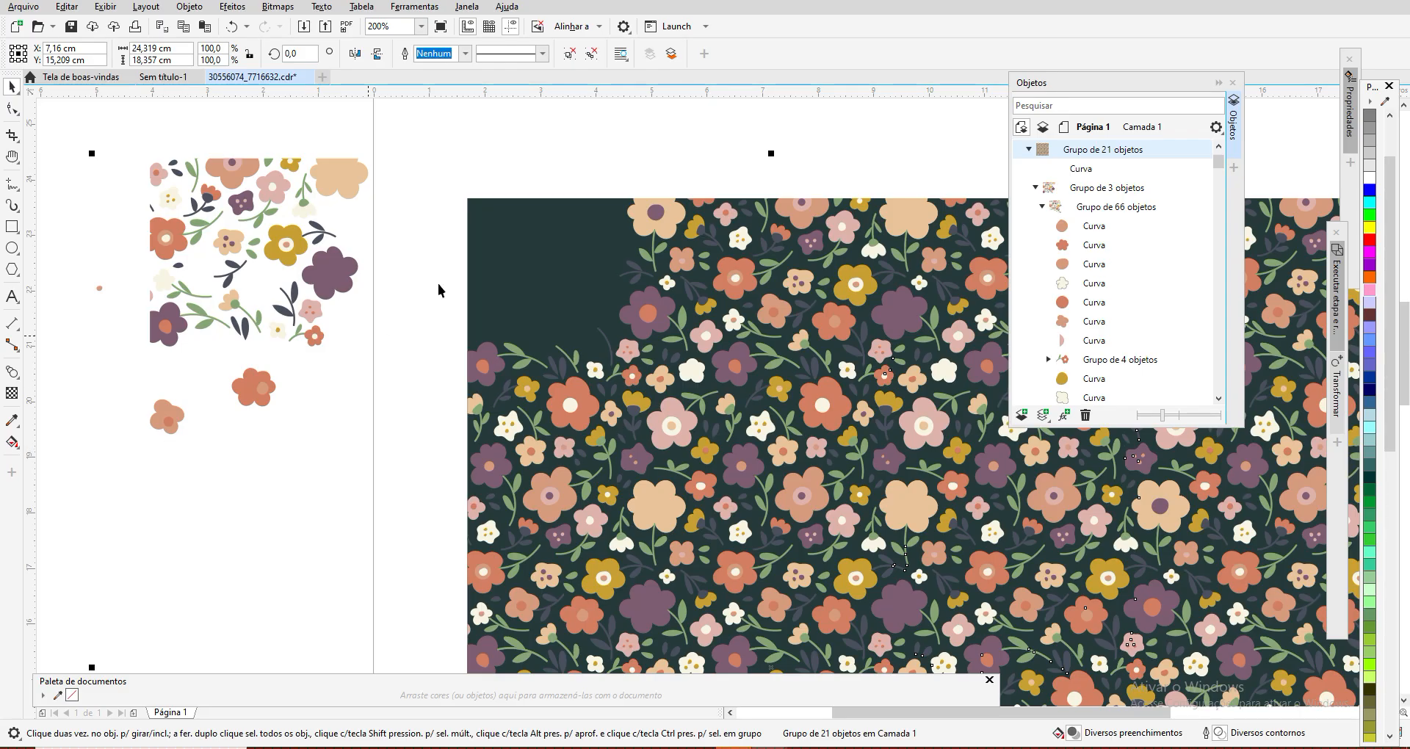
left_click(516, 189)
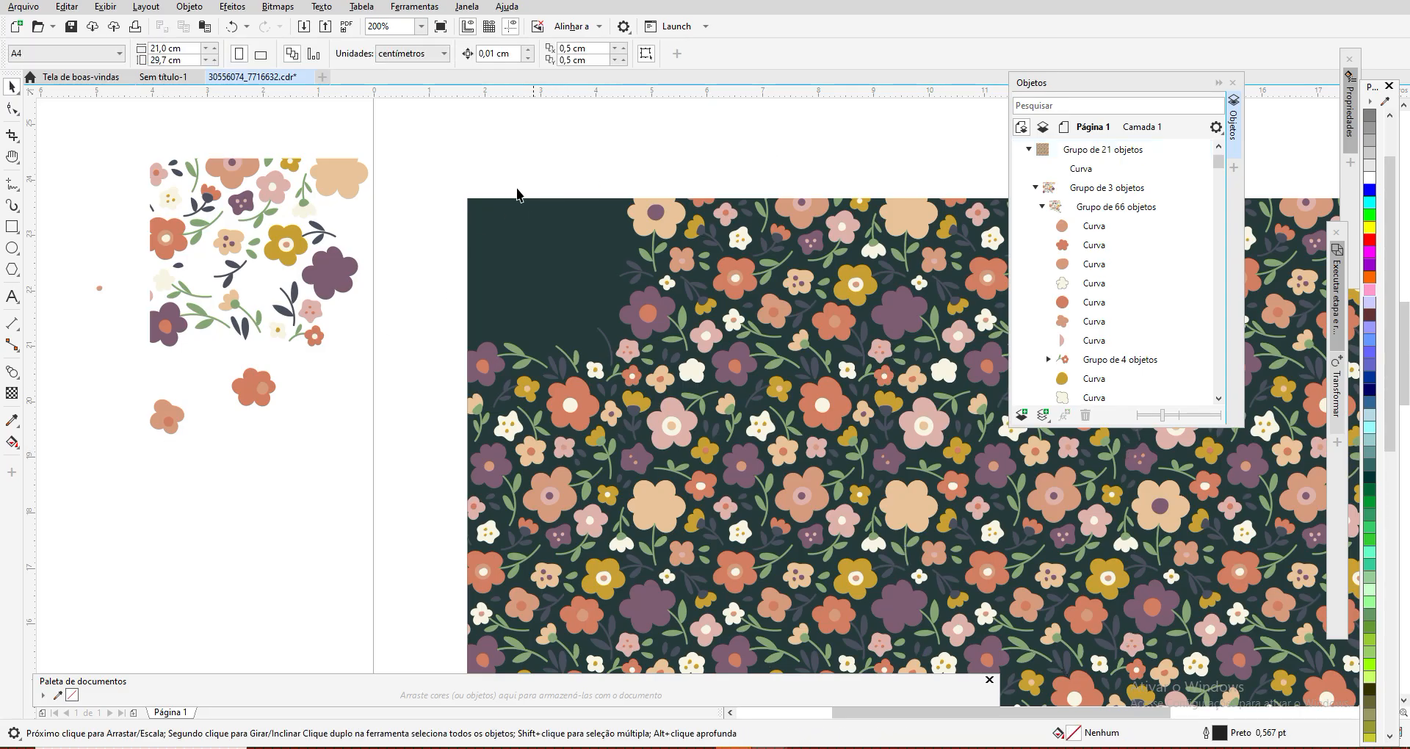
left_click(225, 167)
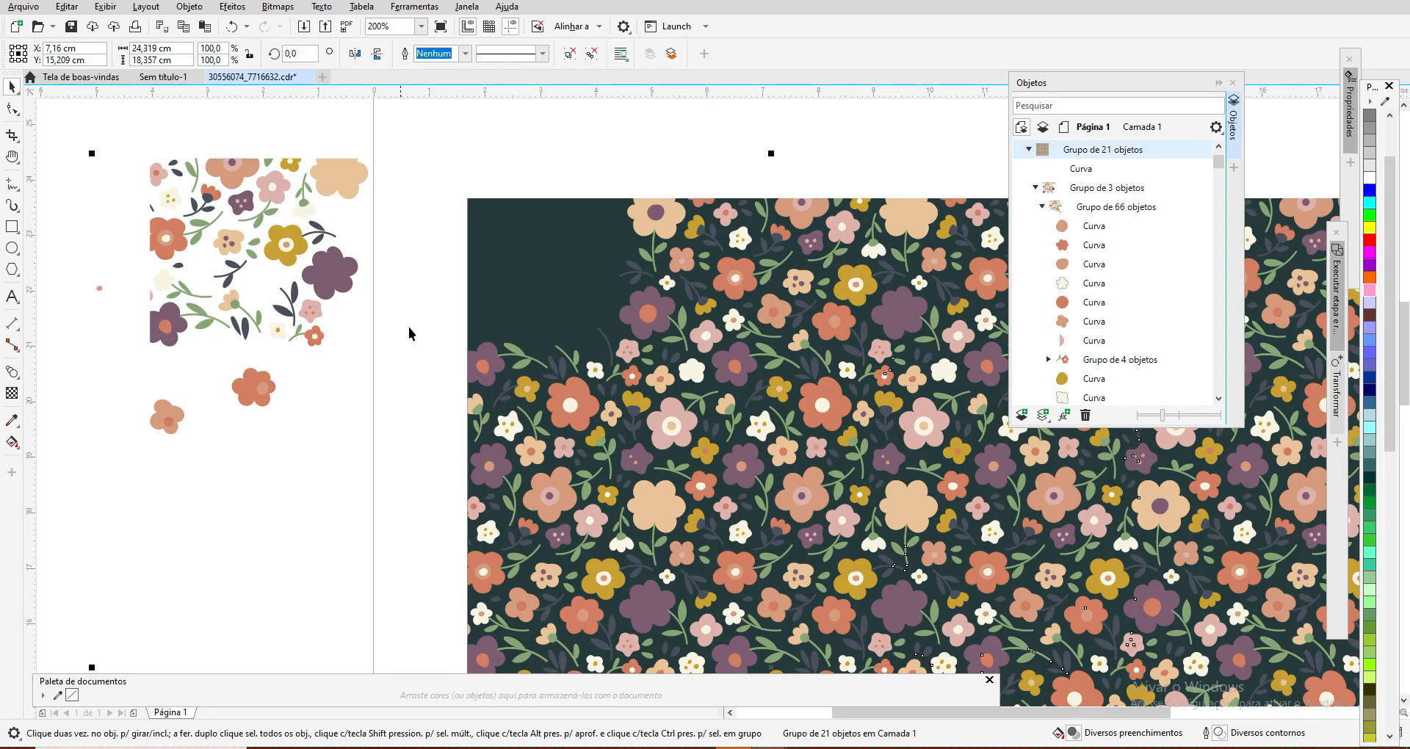
Step: Inspect the pink half shape, the group of four objects and the yellow curve of the separated artwork through the object list
left_click(777, 322)
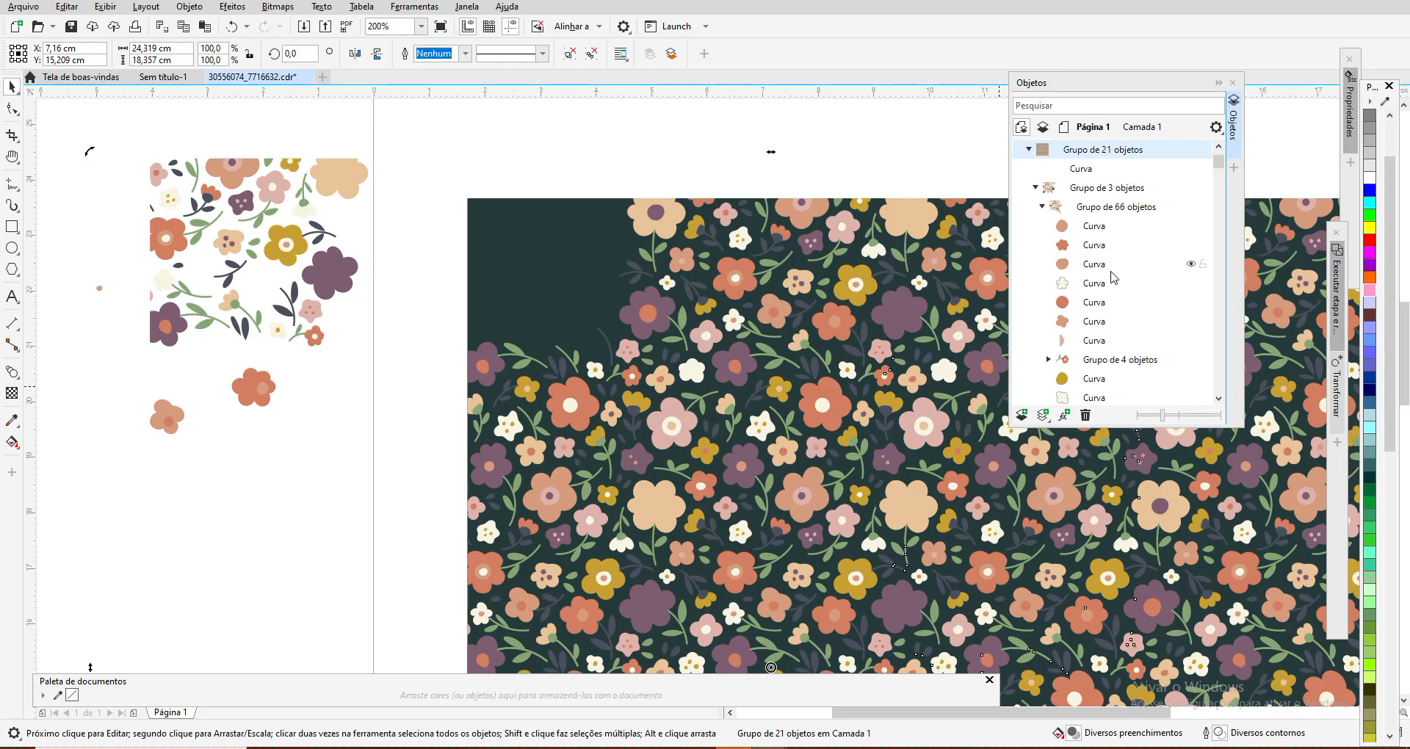
left_click(1099, 342)
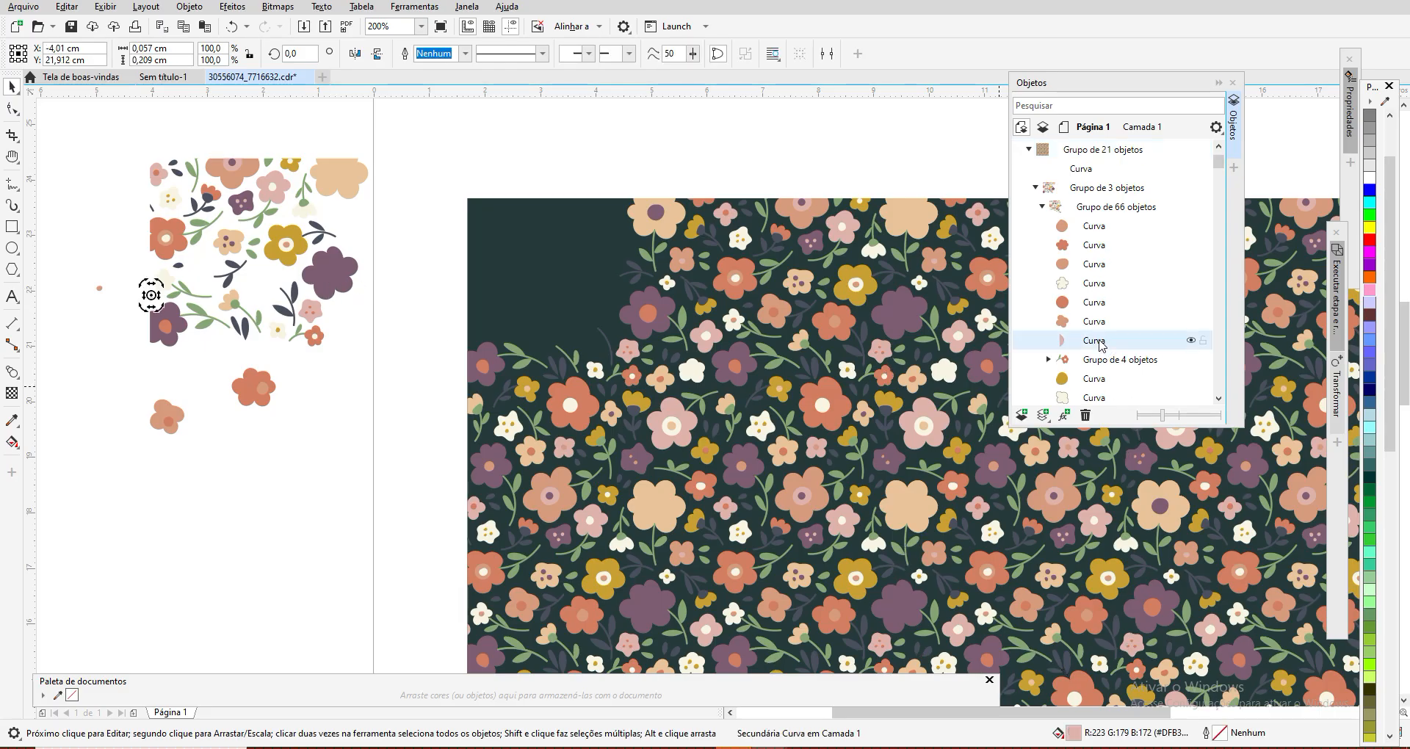
left_click(1107, 365)
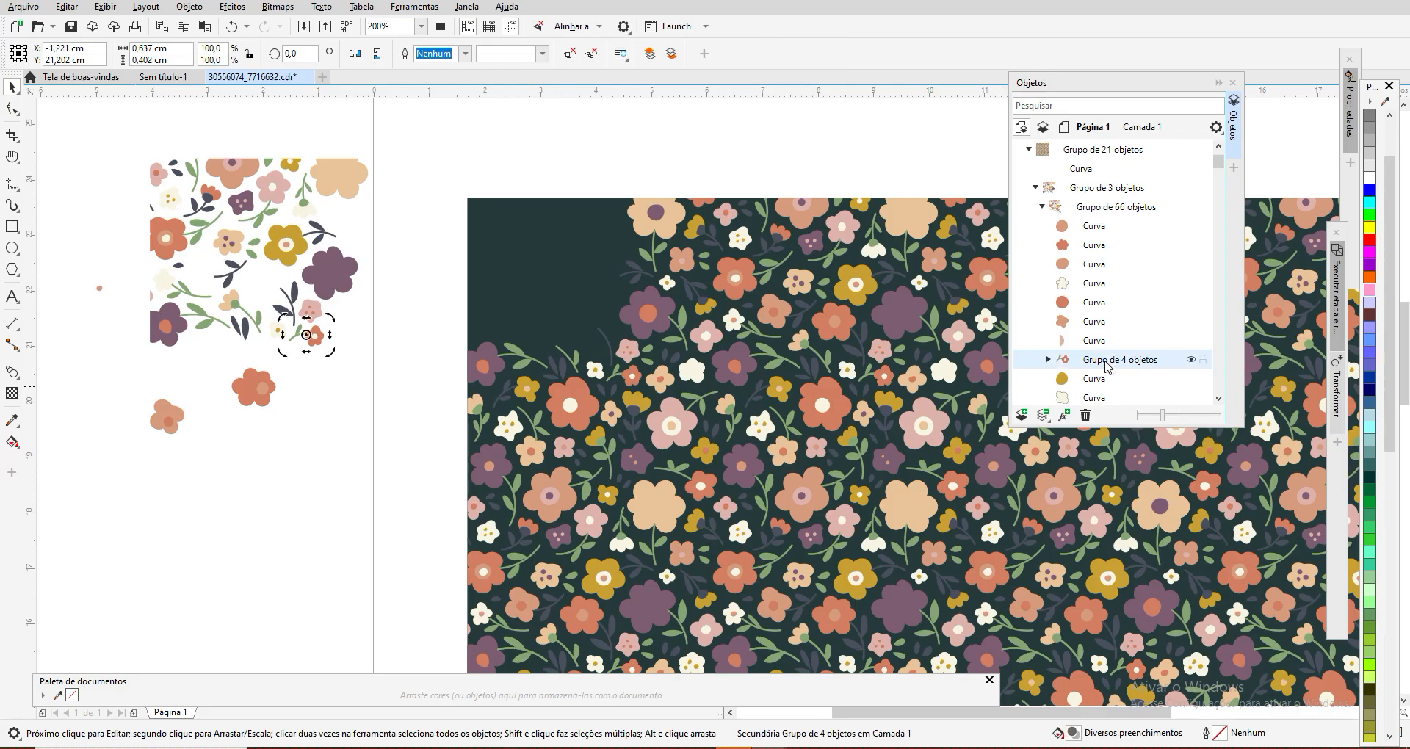
left_click(347, 380)
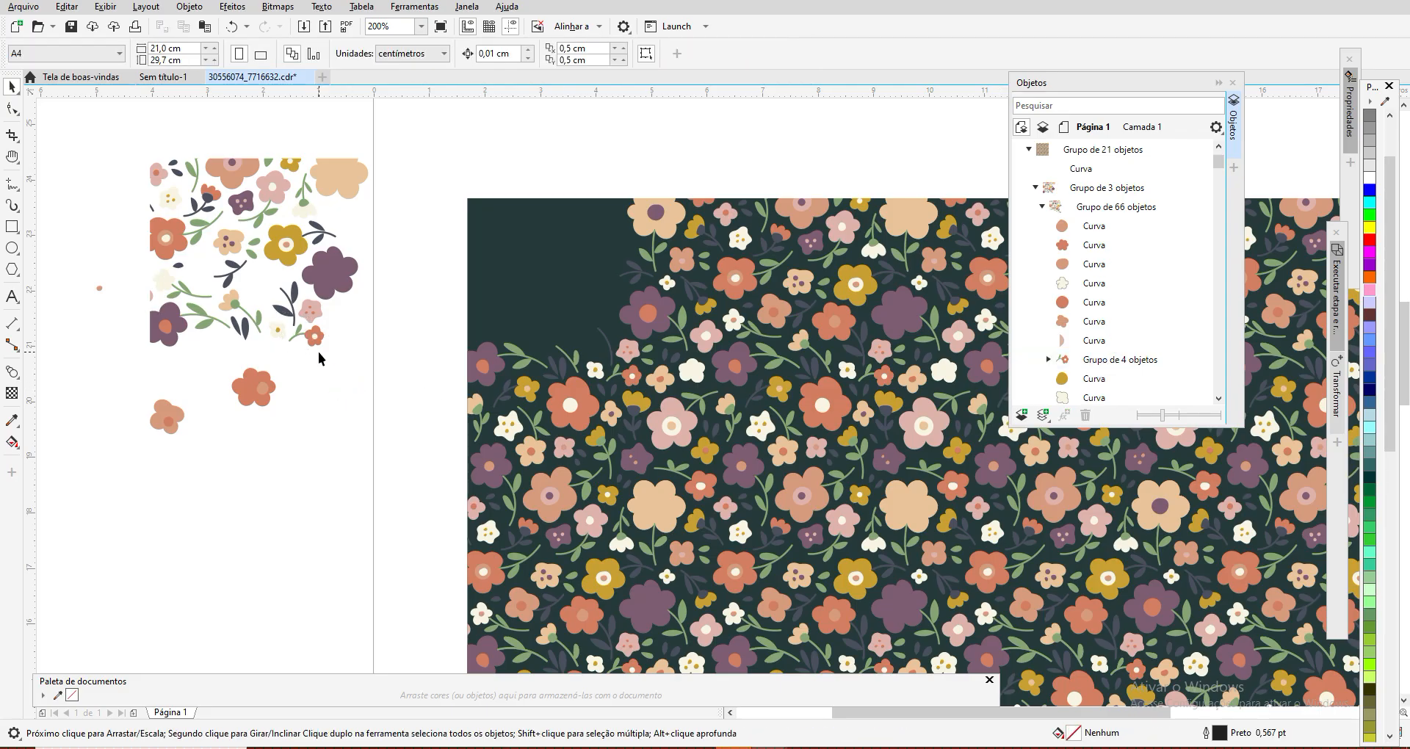
left_click(1123, 362)
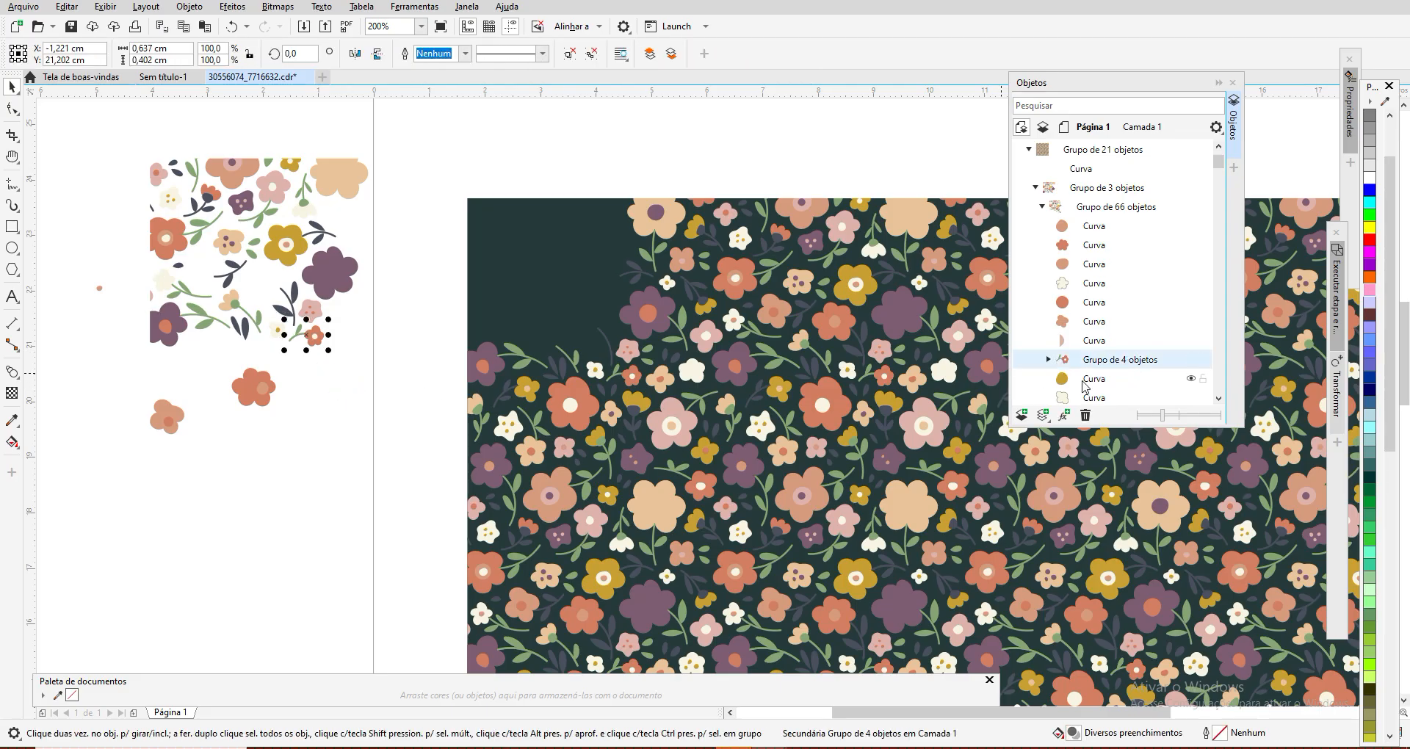
left_click(1093, 379)
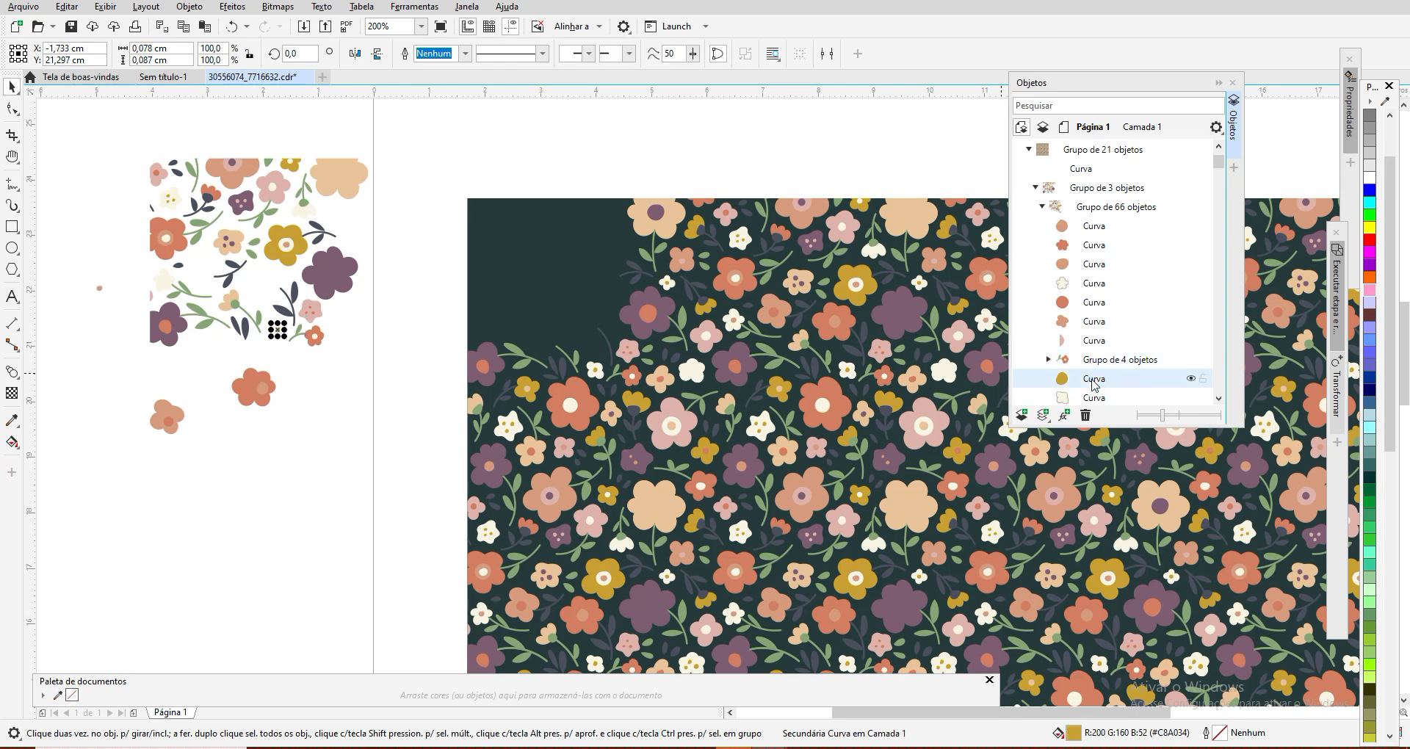
left_click(334, 436)
Step: Undo all the moves of the separated flowers and the background change, and redo the last undone action to restore the dark background
left_click(234, 28)
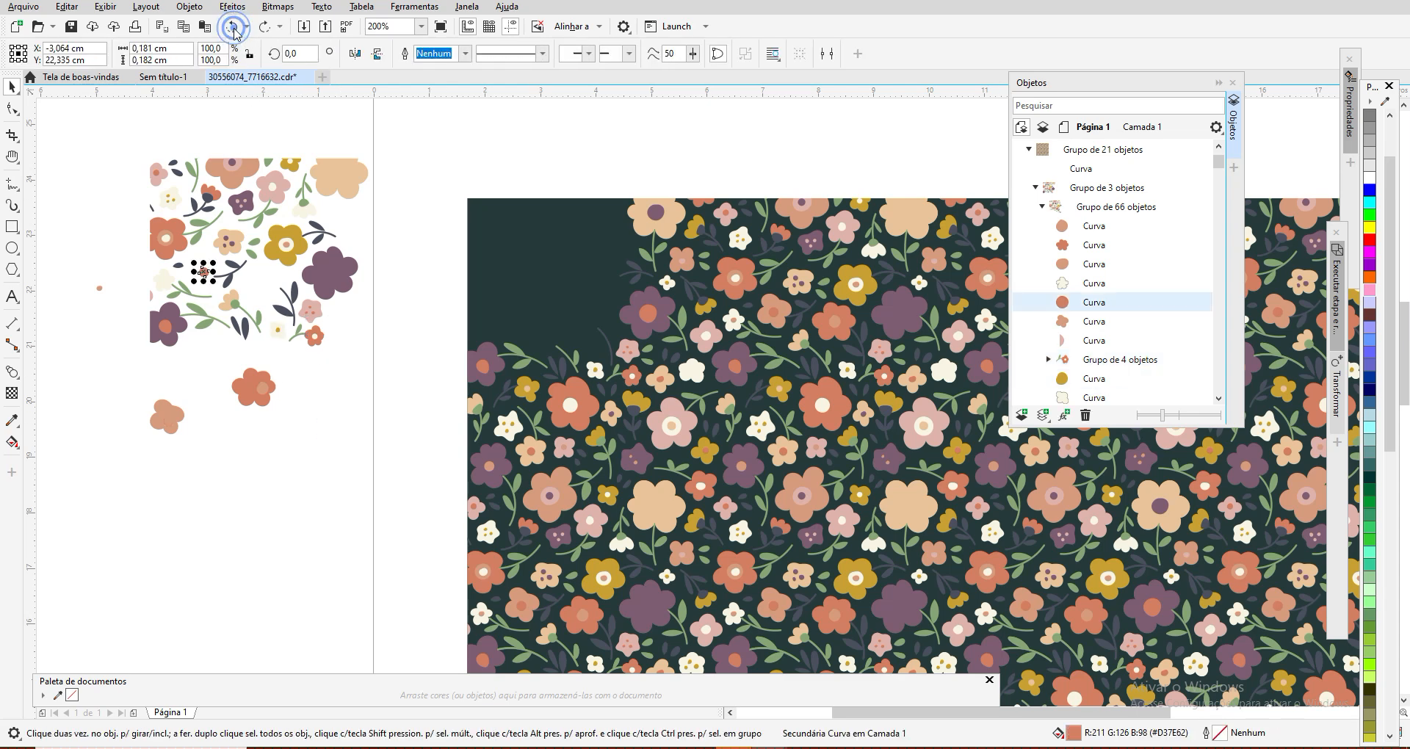
left_click(234, 28)
left_click(233, 28)
left_click(233, 28)
left_click(234, 28)
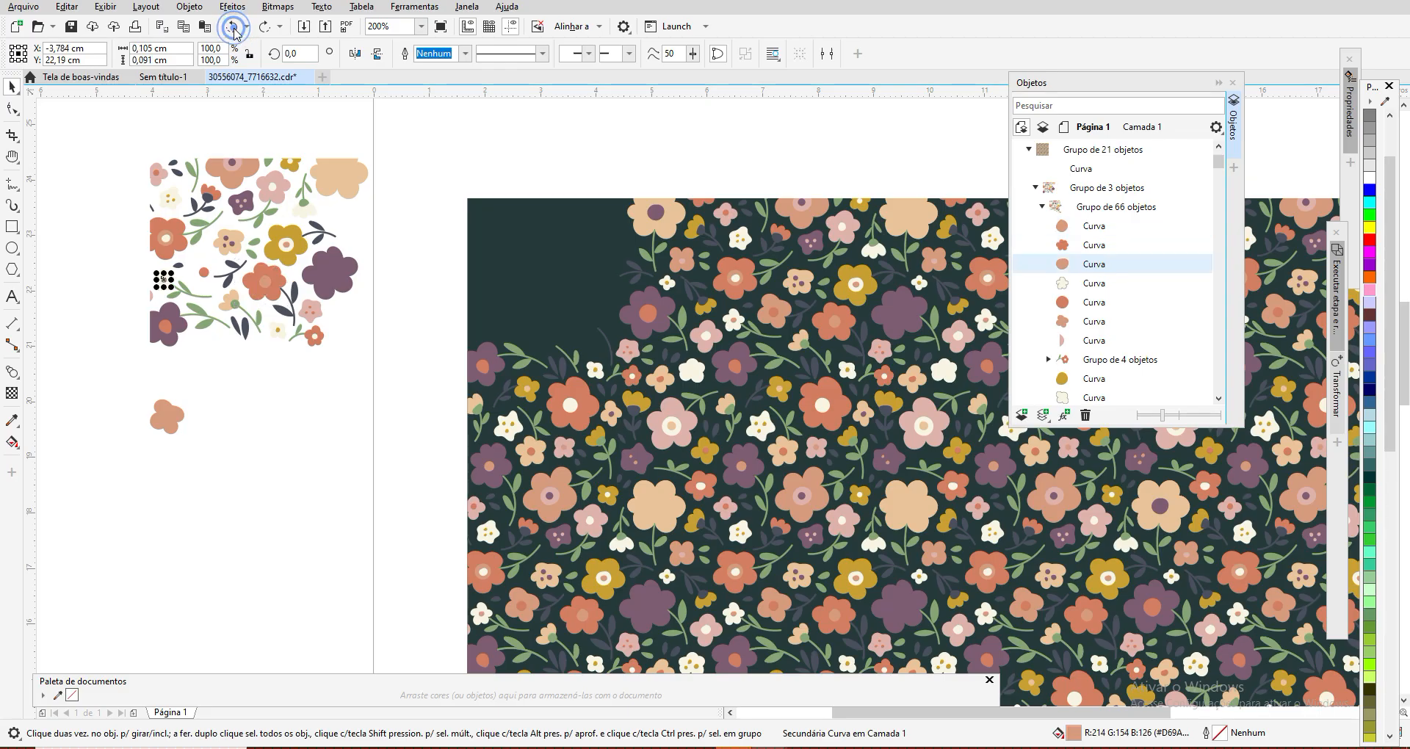
left_click(234, 28)
left_click(233, 28)
left_click(234, 28)
left_click(234, 27)
left_click(233, 28)
left_click(233, 28)
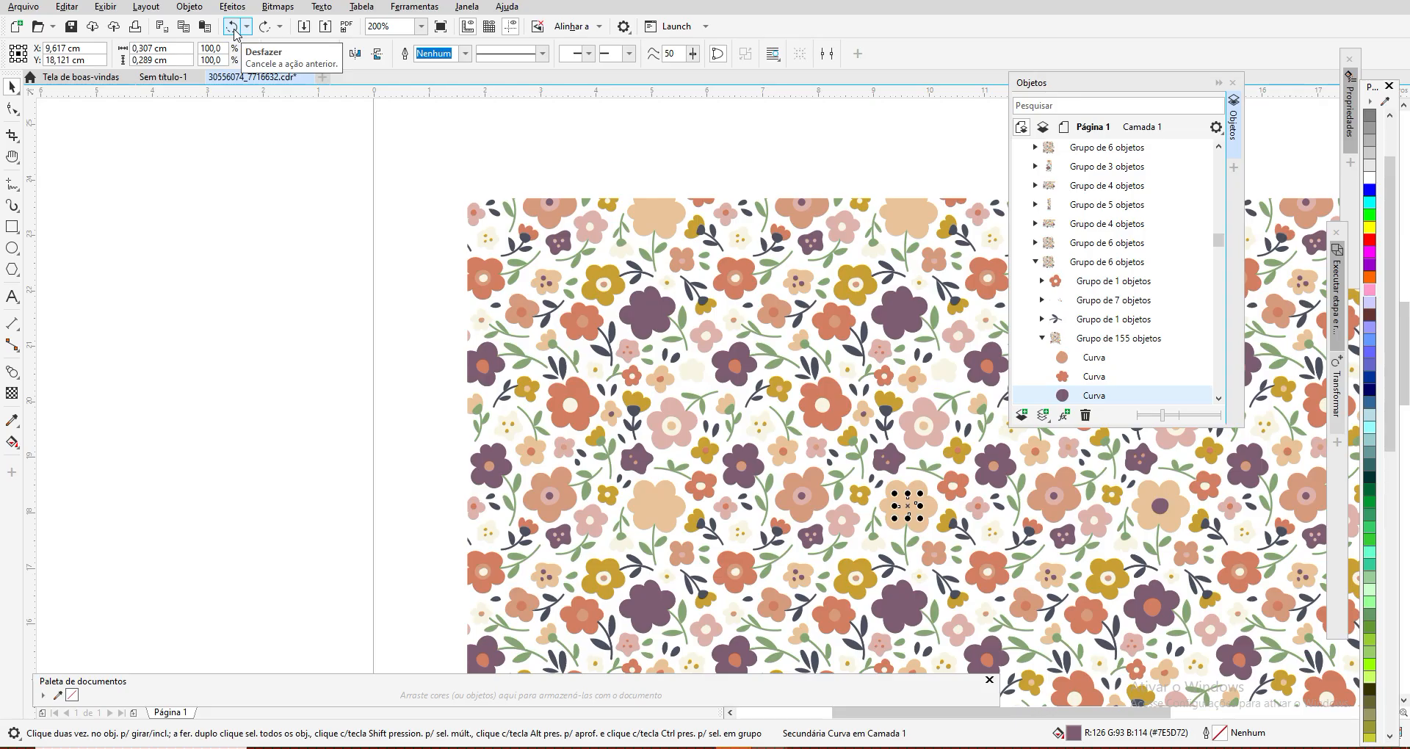
left_click(263, 27)
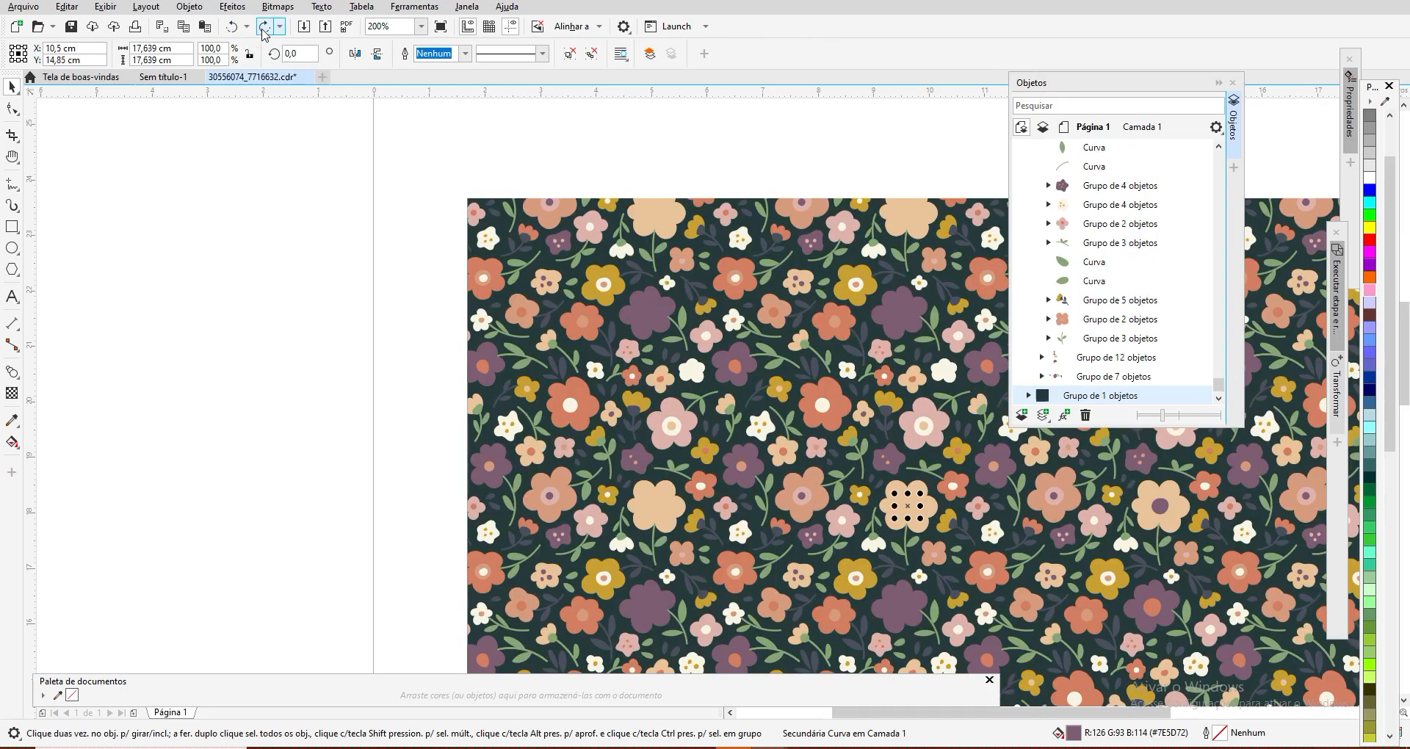
Step: Clear the selection and collapse the floral pattern's group of 21 objects in the object list
scroll(358, 208, "down", 1)
scroll(351, 214, "down", 1)
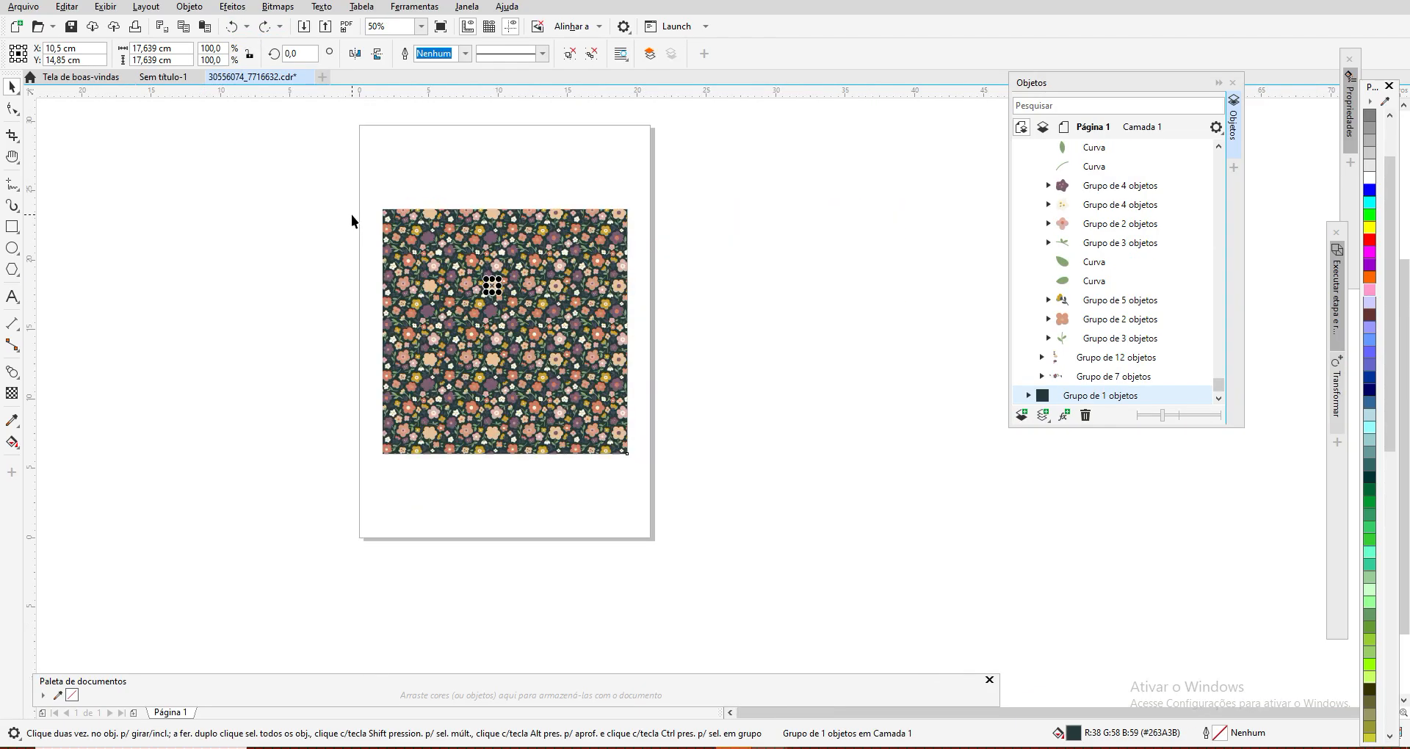
left_click(287, 149)
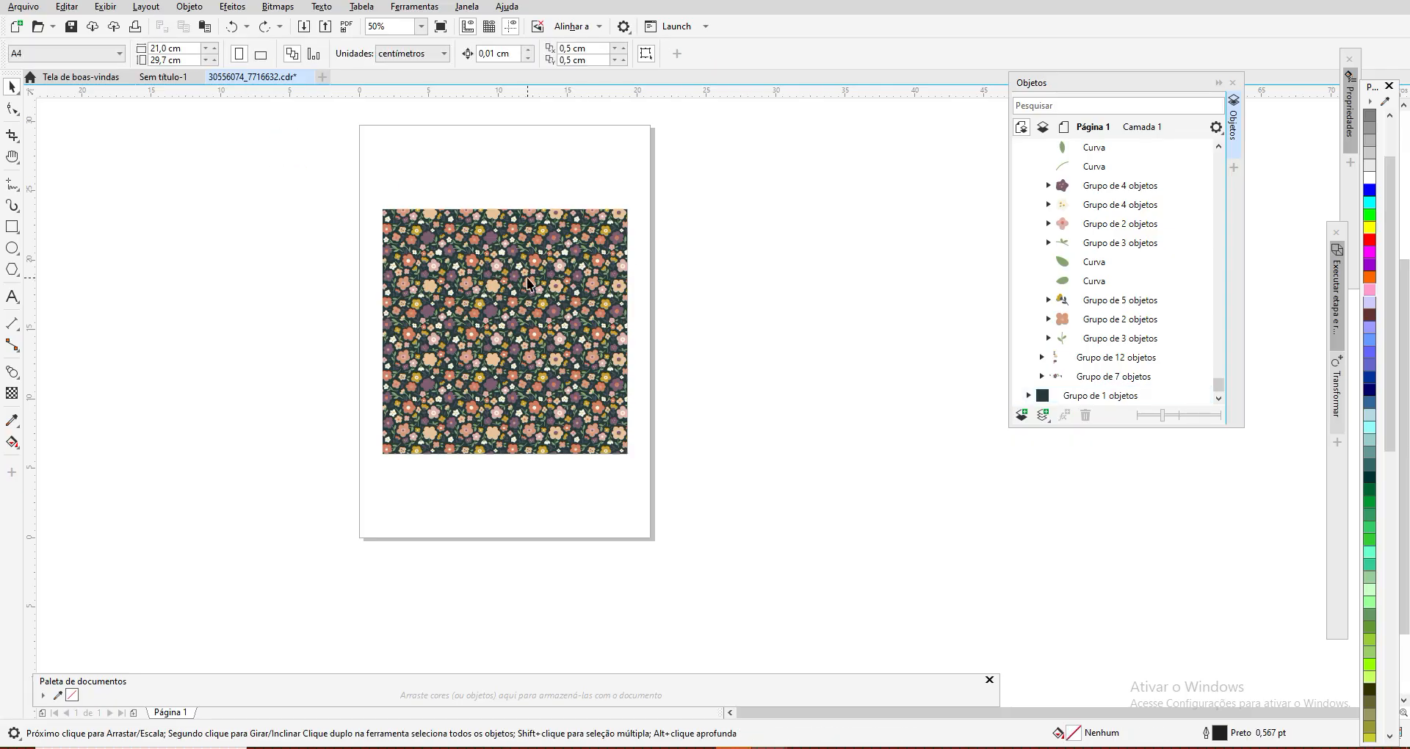
scroll(527, 278, "up", 1)
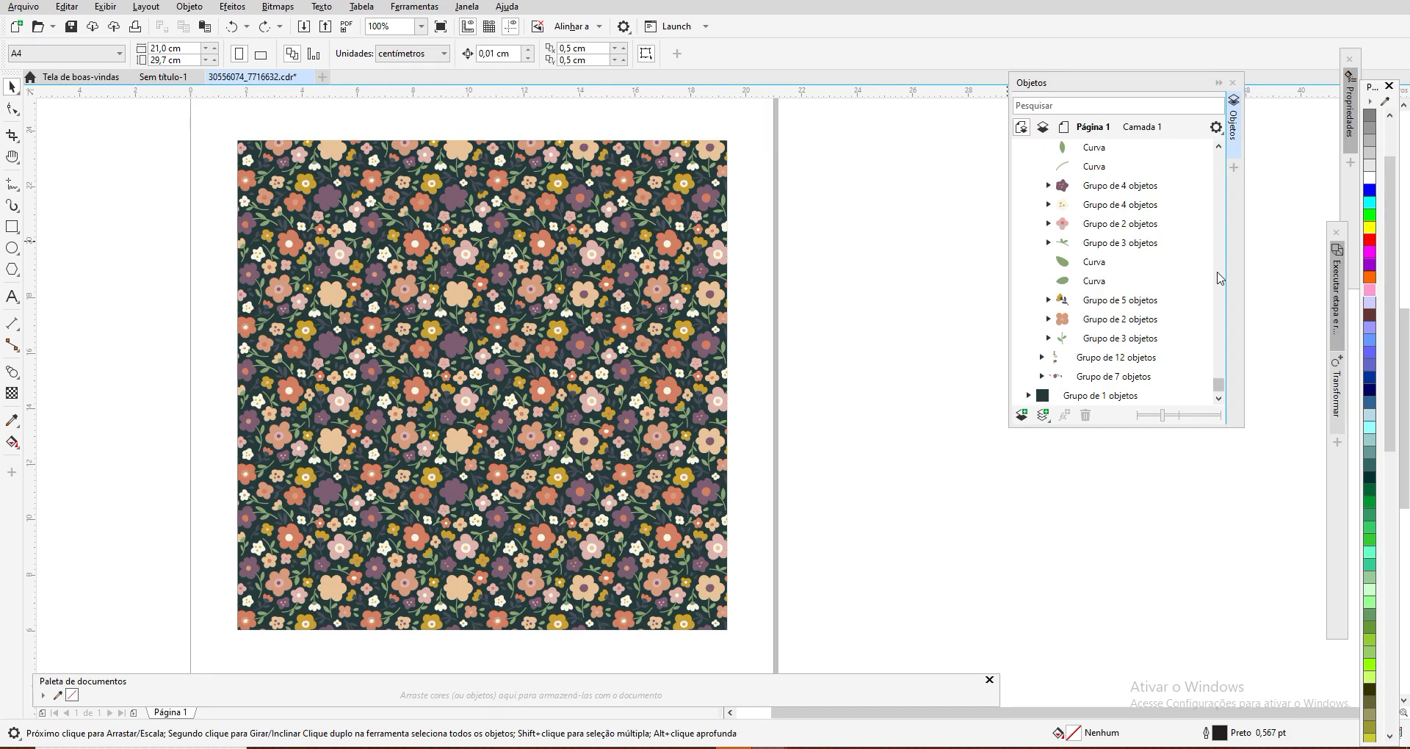
left_click_drag(1219, 386, 1210, 147)
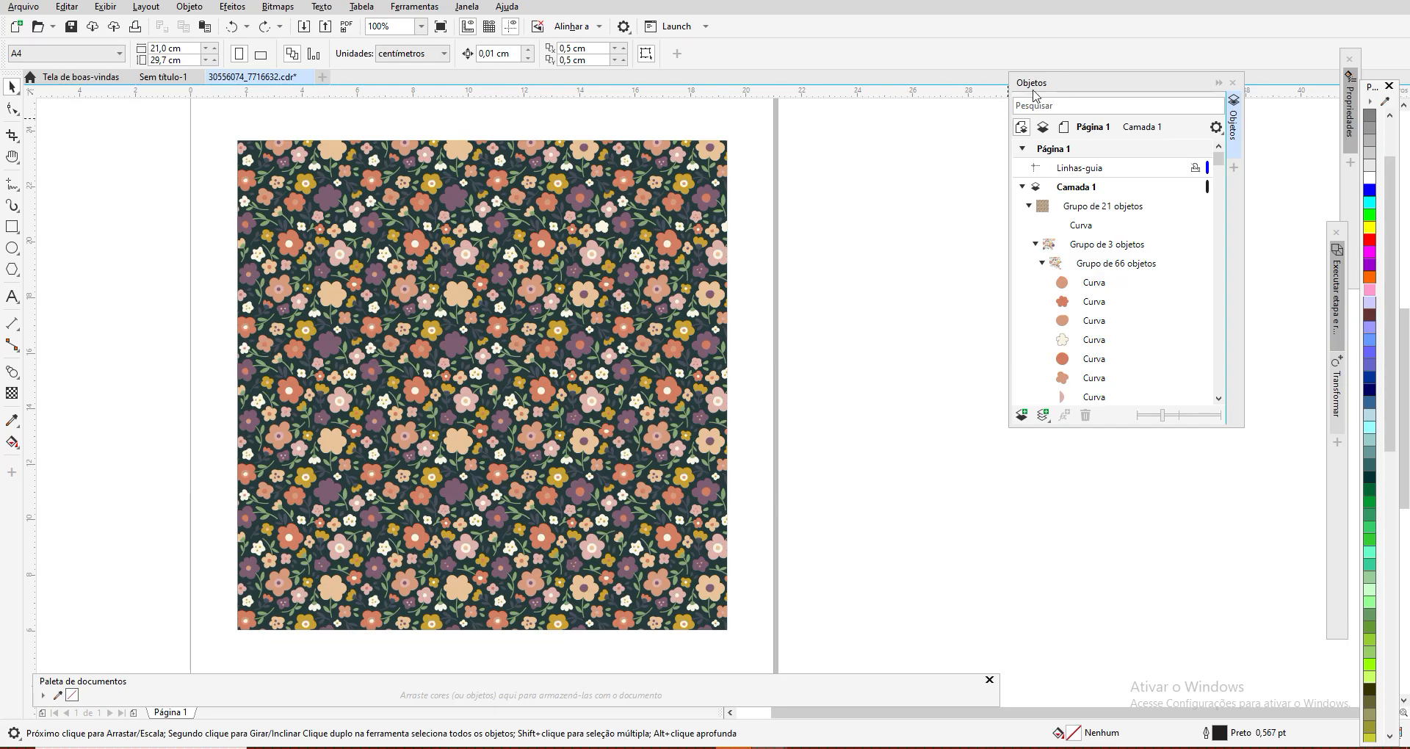
left_click(1029, 205)
left_click(1029, 206)
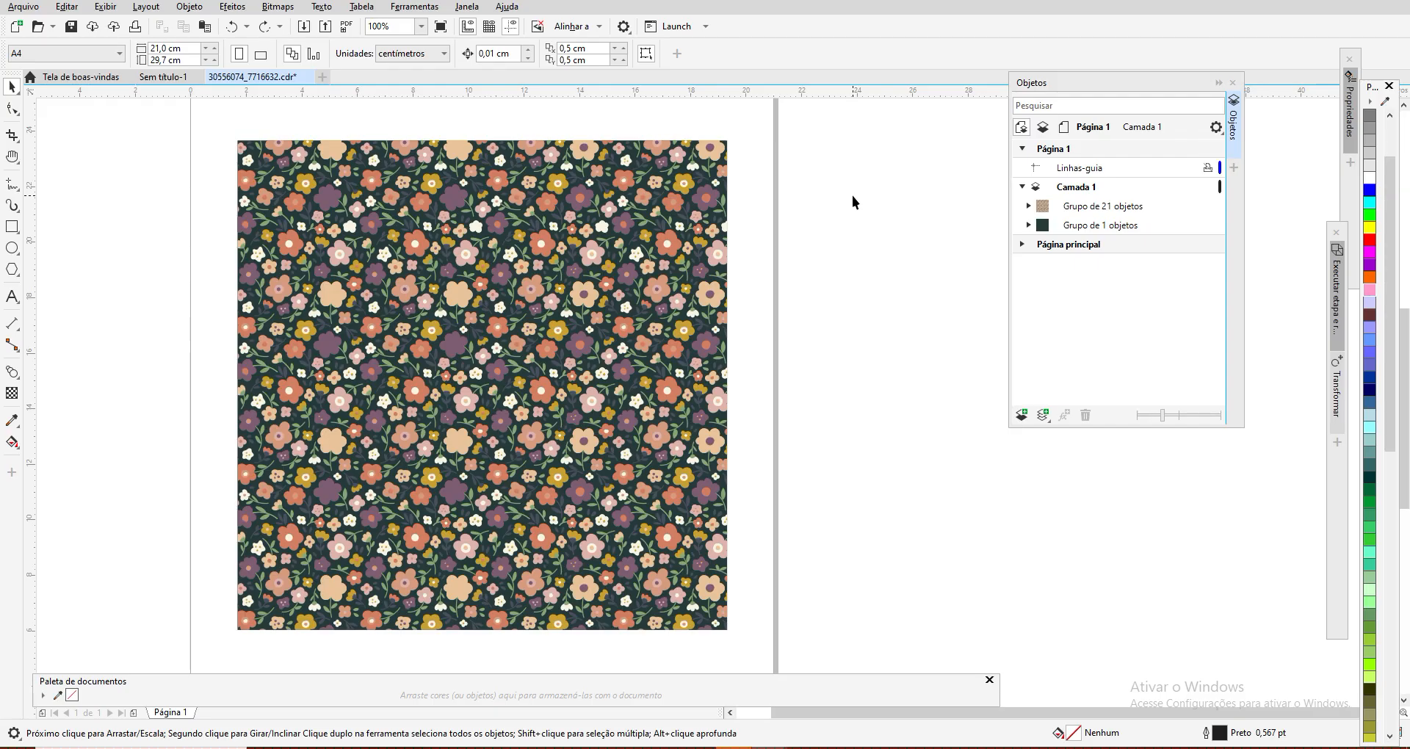
Step: Delete the floral group and the dark background group from the page, and close the Objetos docker
left_click(598, 141)
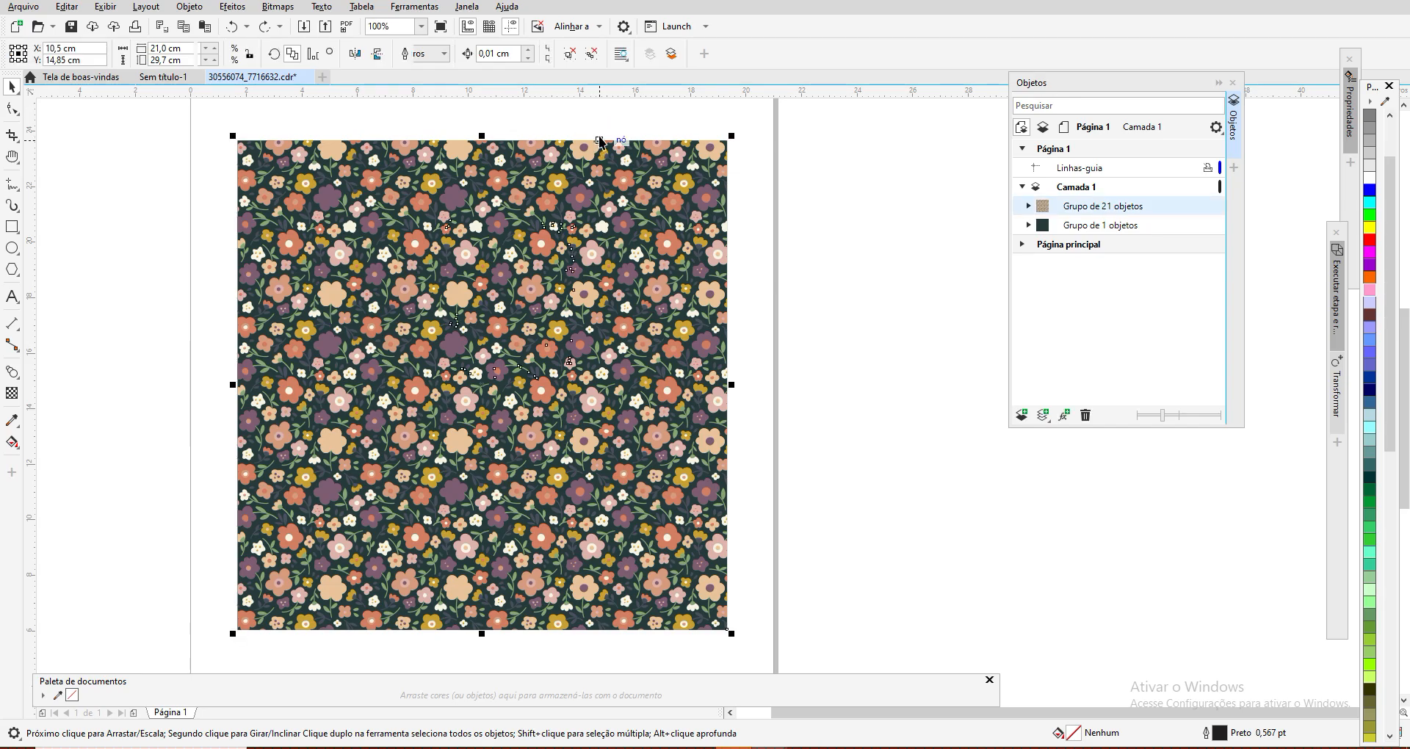
key("Delete")
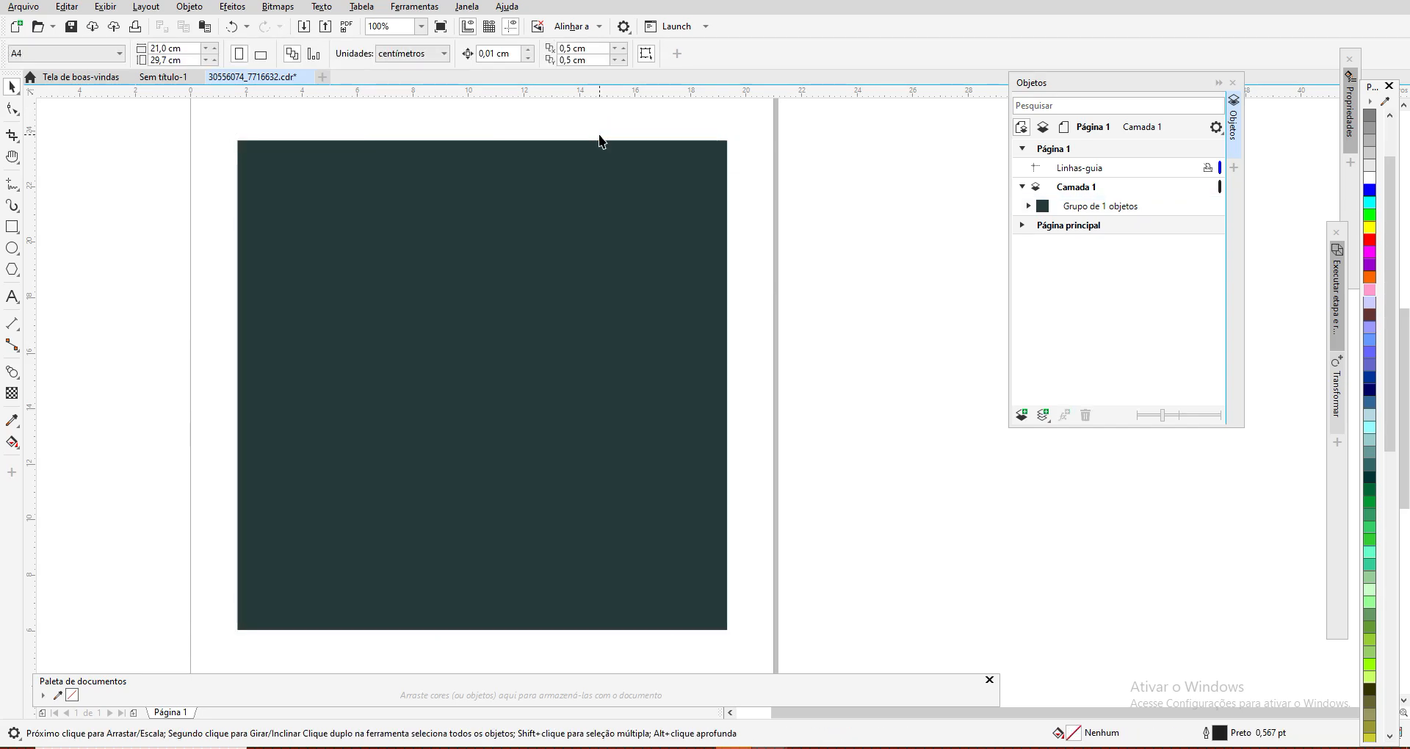
left_click(596, 144)
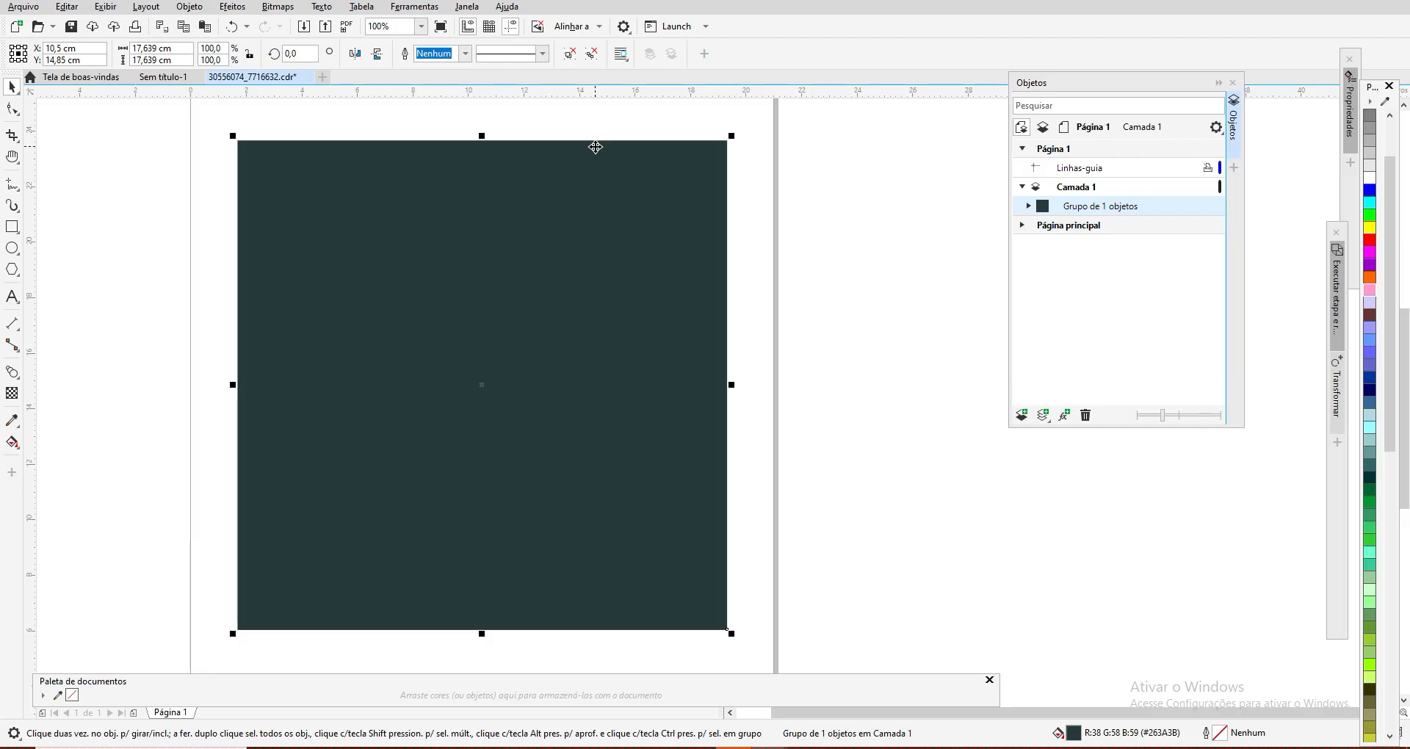
key("Delete")
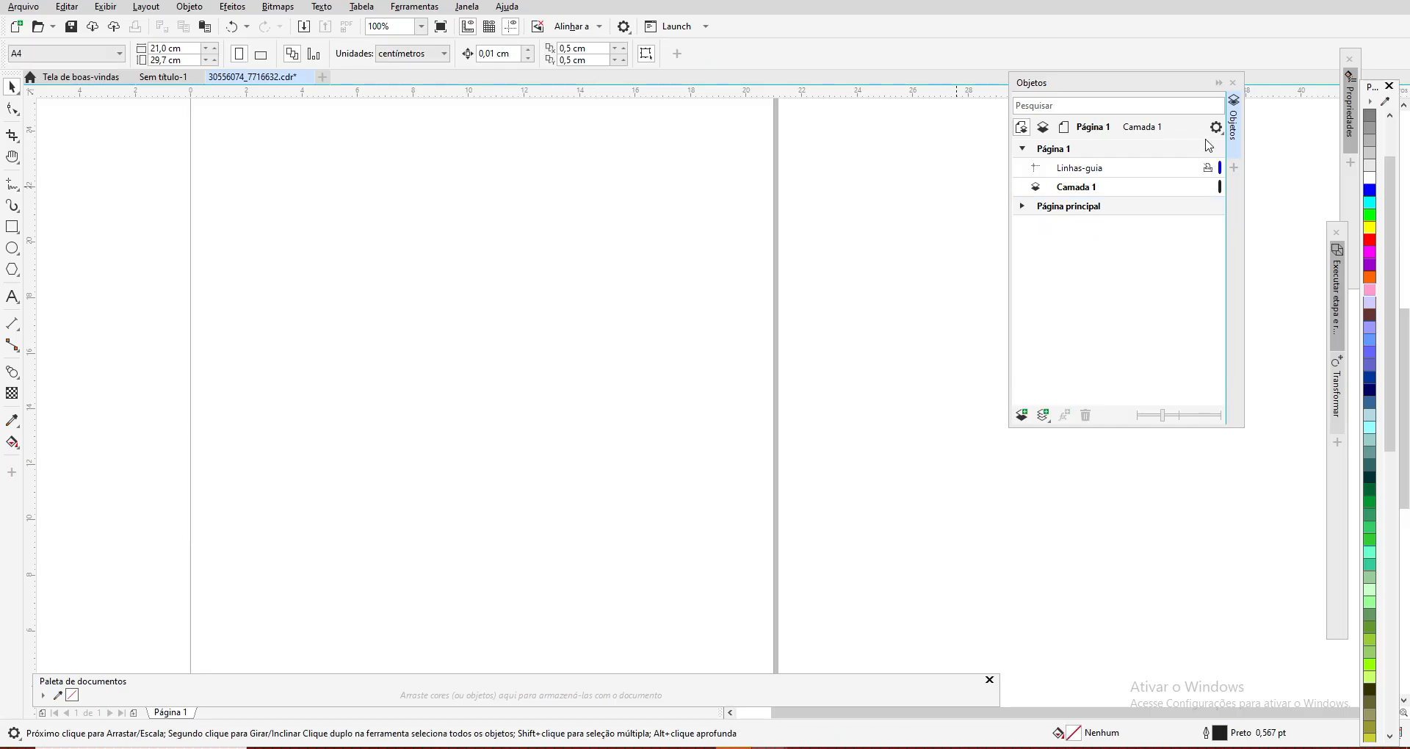
left_click(1233, 87)
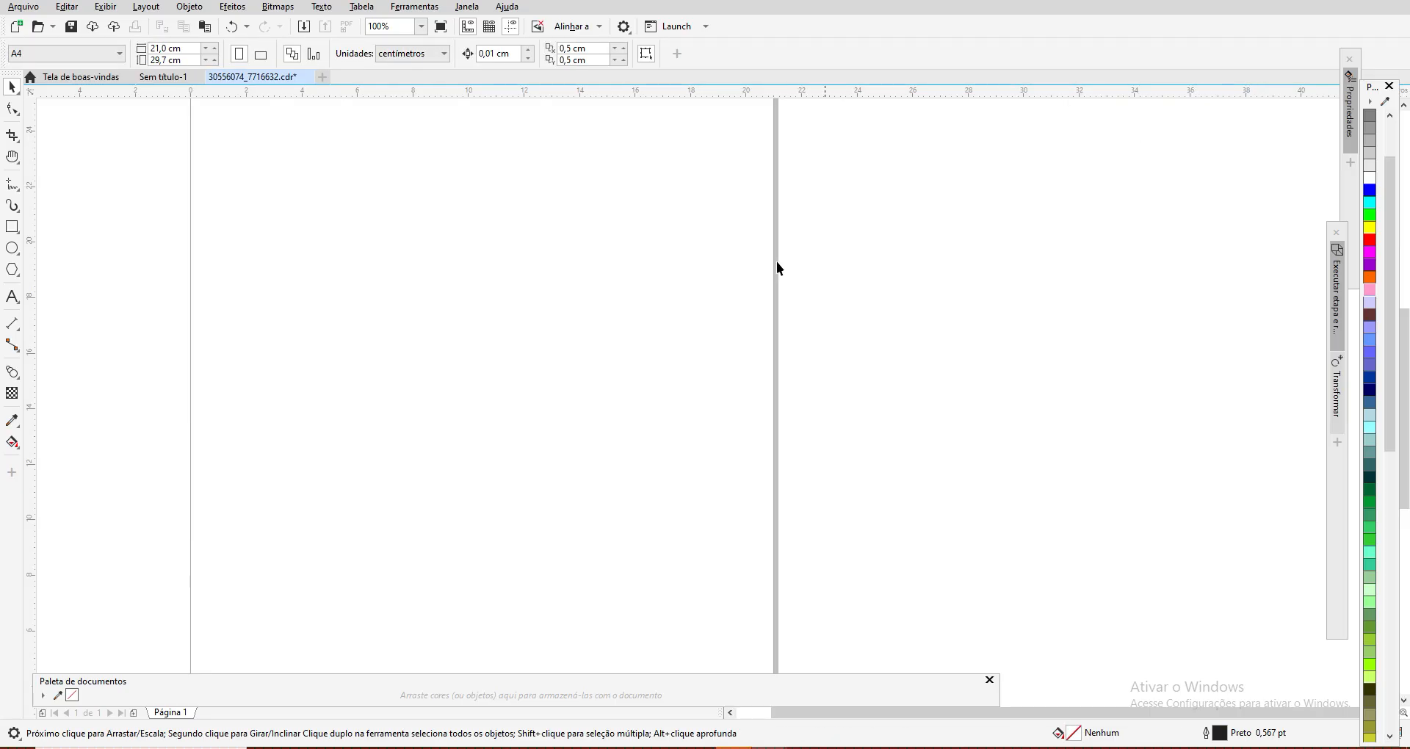
Step: Set the page size to a custom 10,0 cm width and 10,0 cm height
scroll(618, 377, "down", 2)
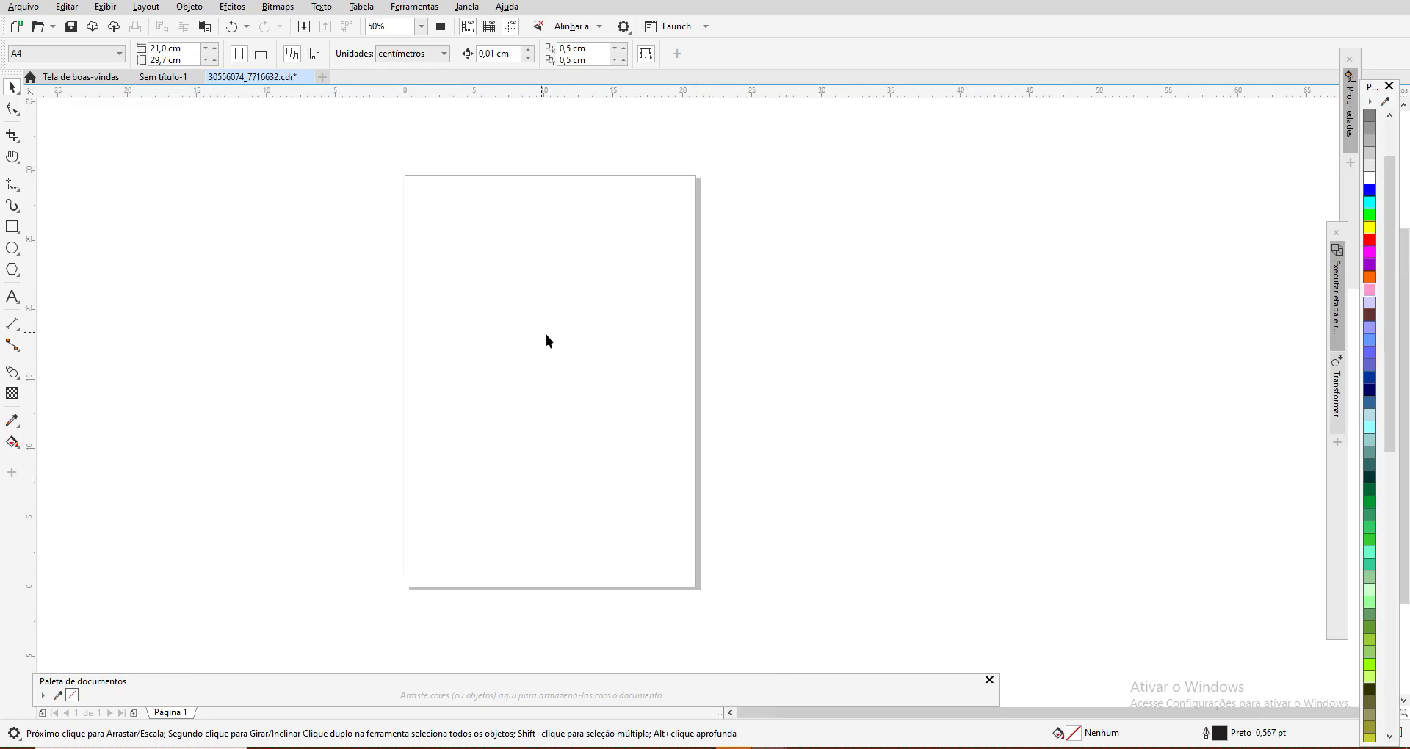
double_click(699, 299)
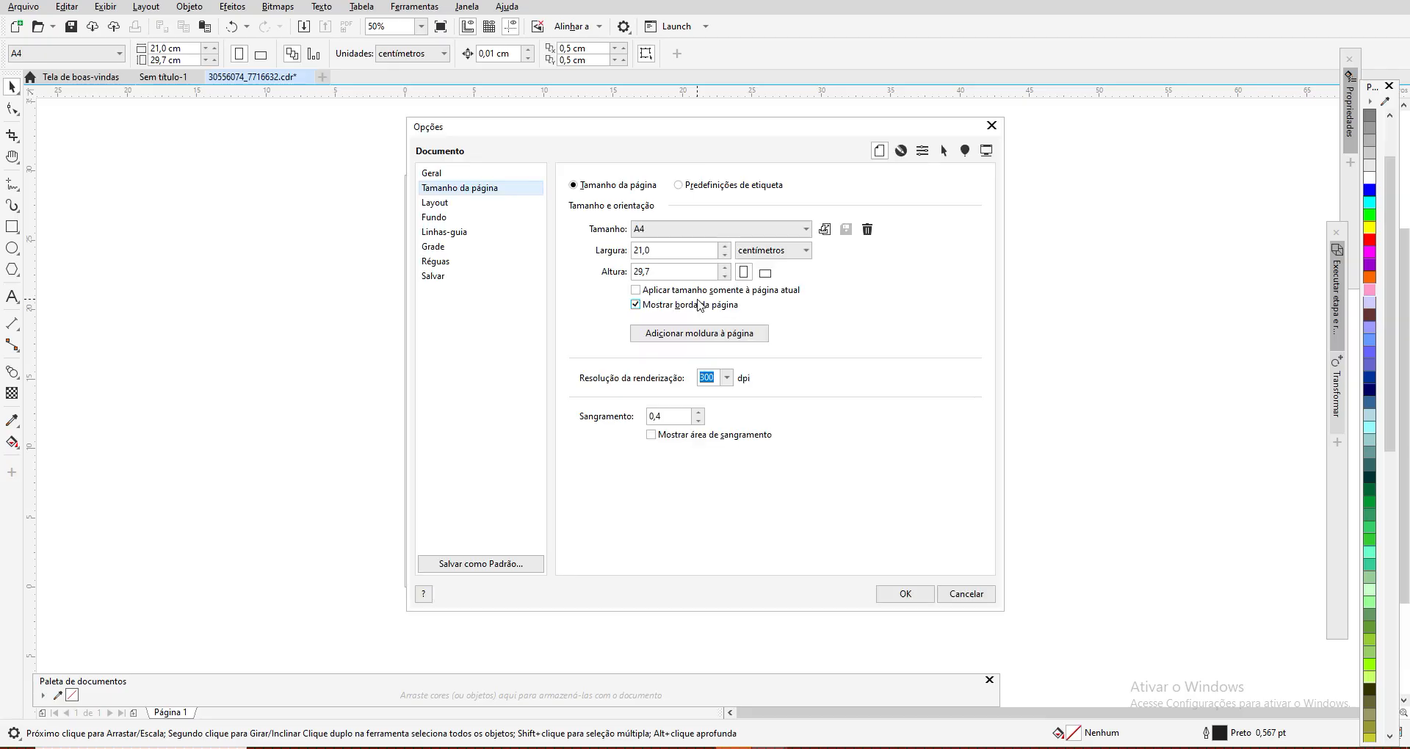
left_click_drag(675, 250, 576, 242)
type("10")
left_click(661, 272)
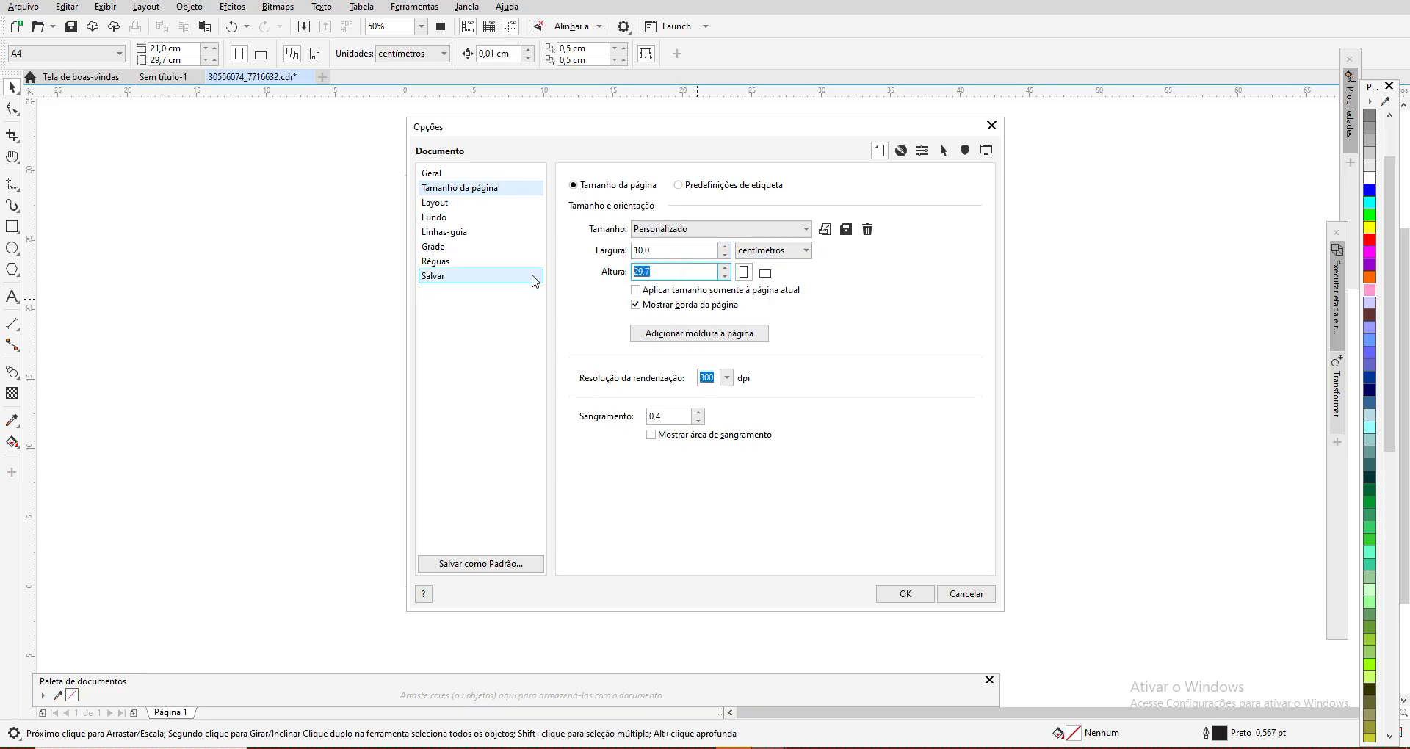
type("10")
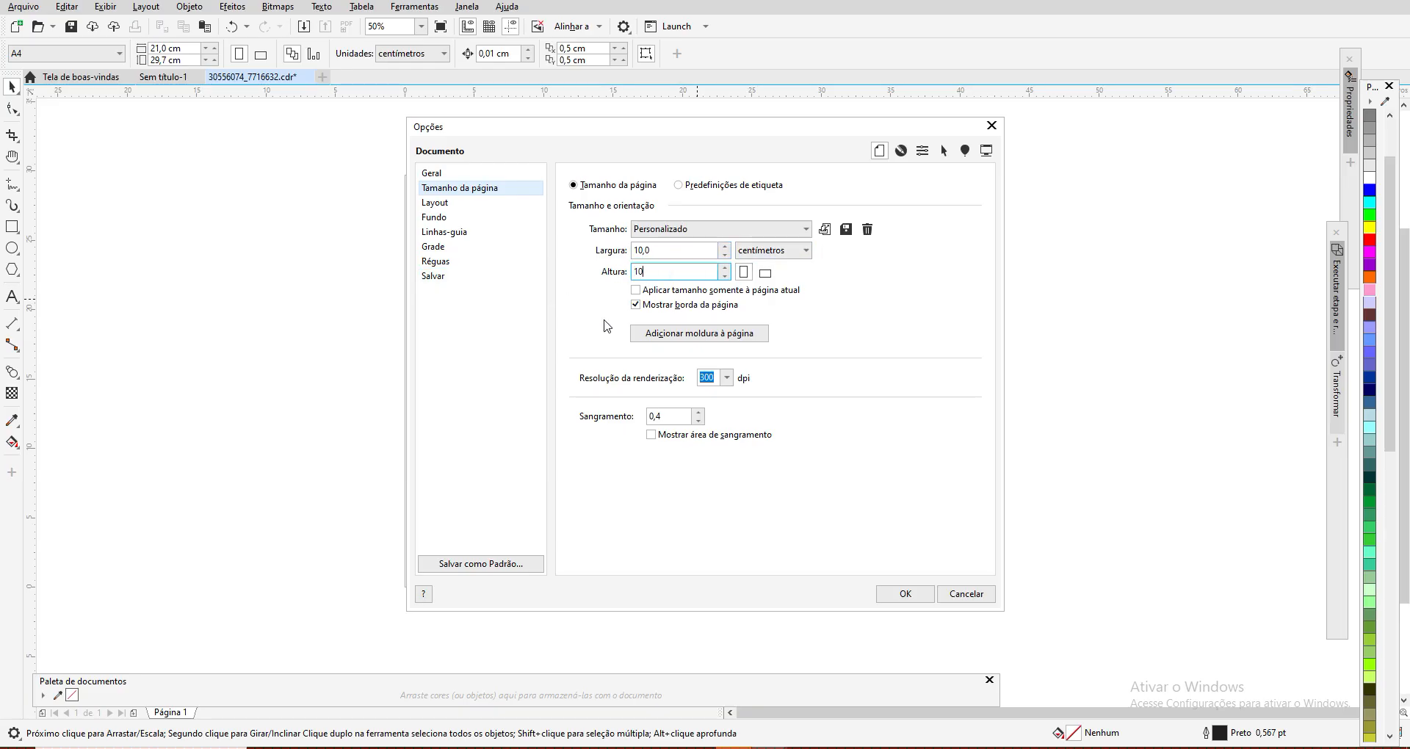
type(",0")
left_click(891, 598)
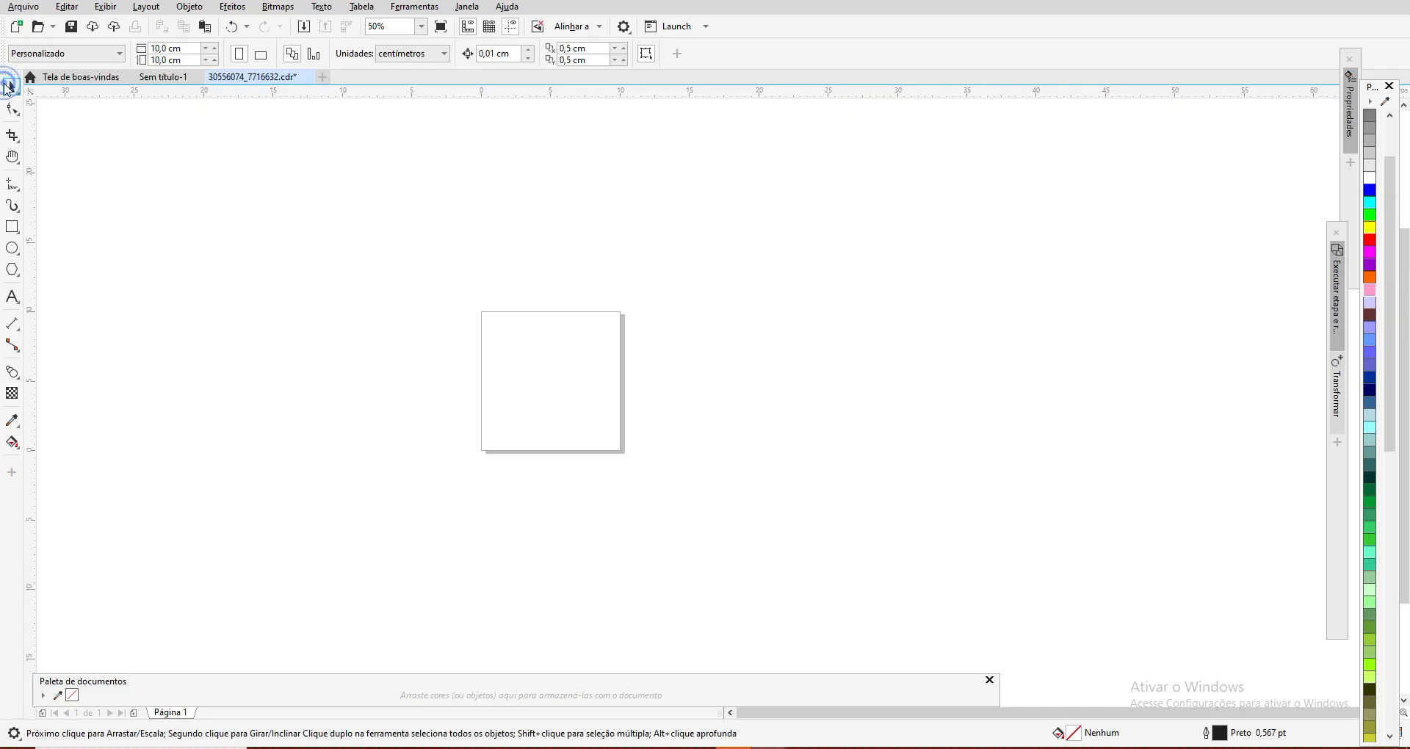
Step: Create a page-frame rectangle of 10,0 × 10,0 cm that matches the page exactly
scroll(347, 324, "up", 2)
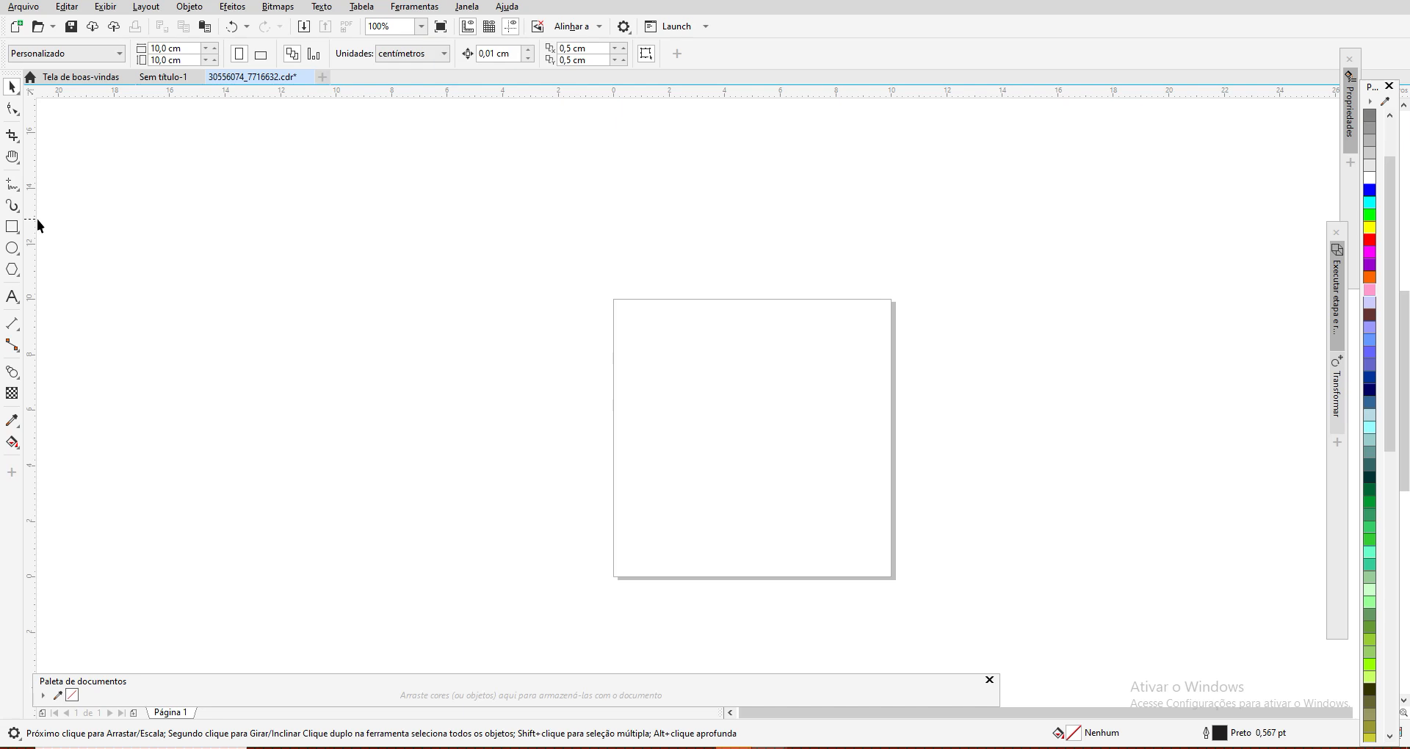
left_click(12, 157)
left_click_drag(744, 456, 615, 400)
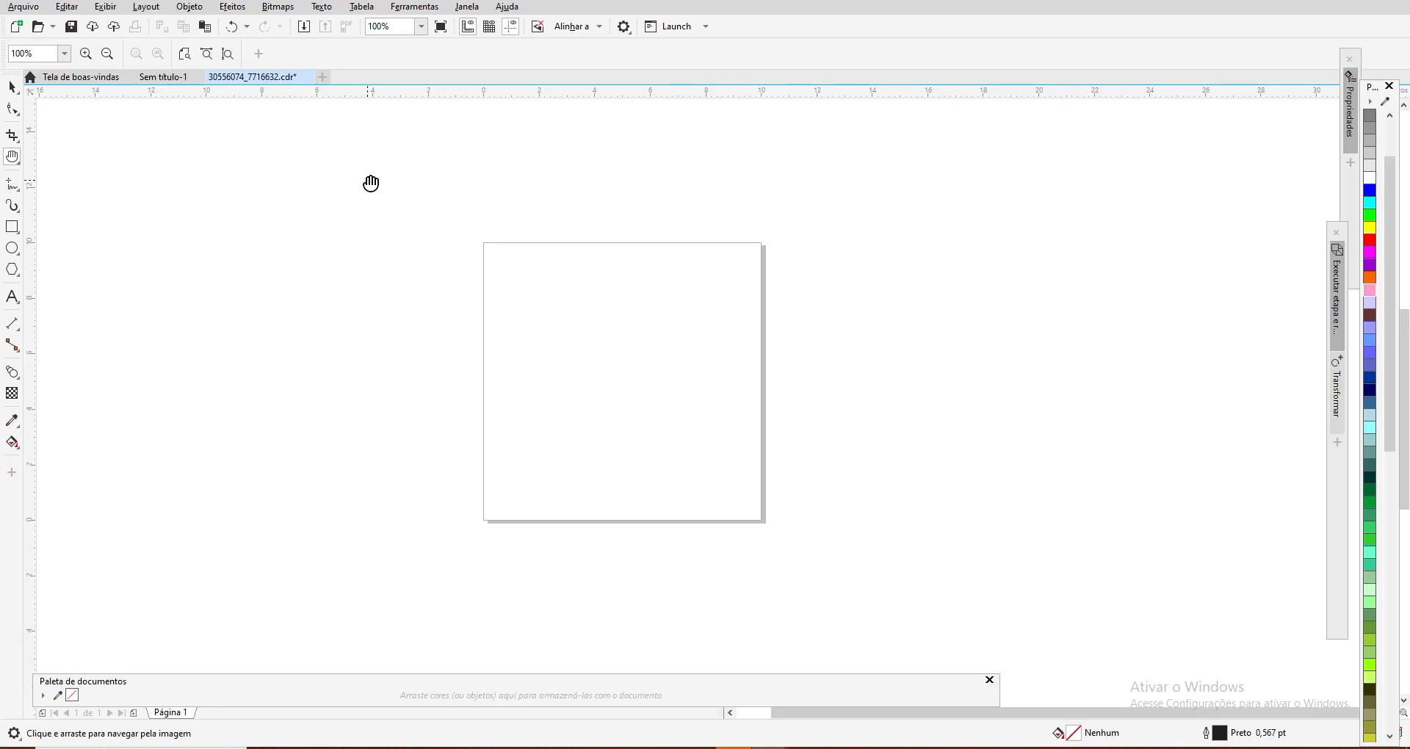
left_click(13, 228)
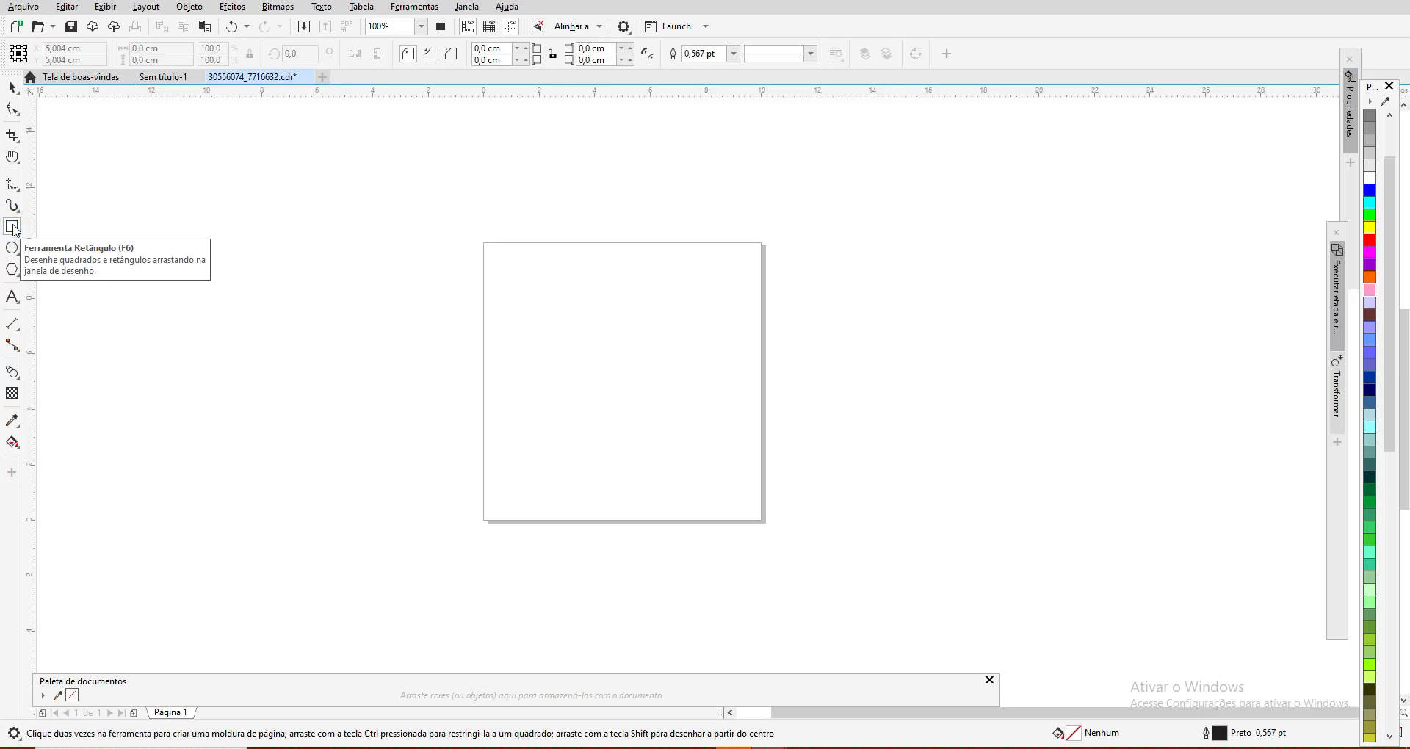
double_click(14, 229)
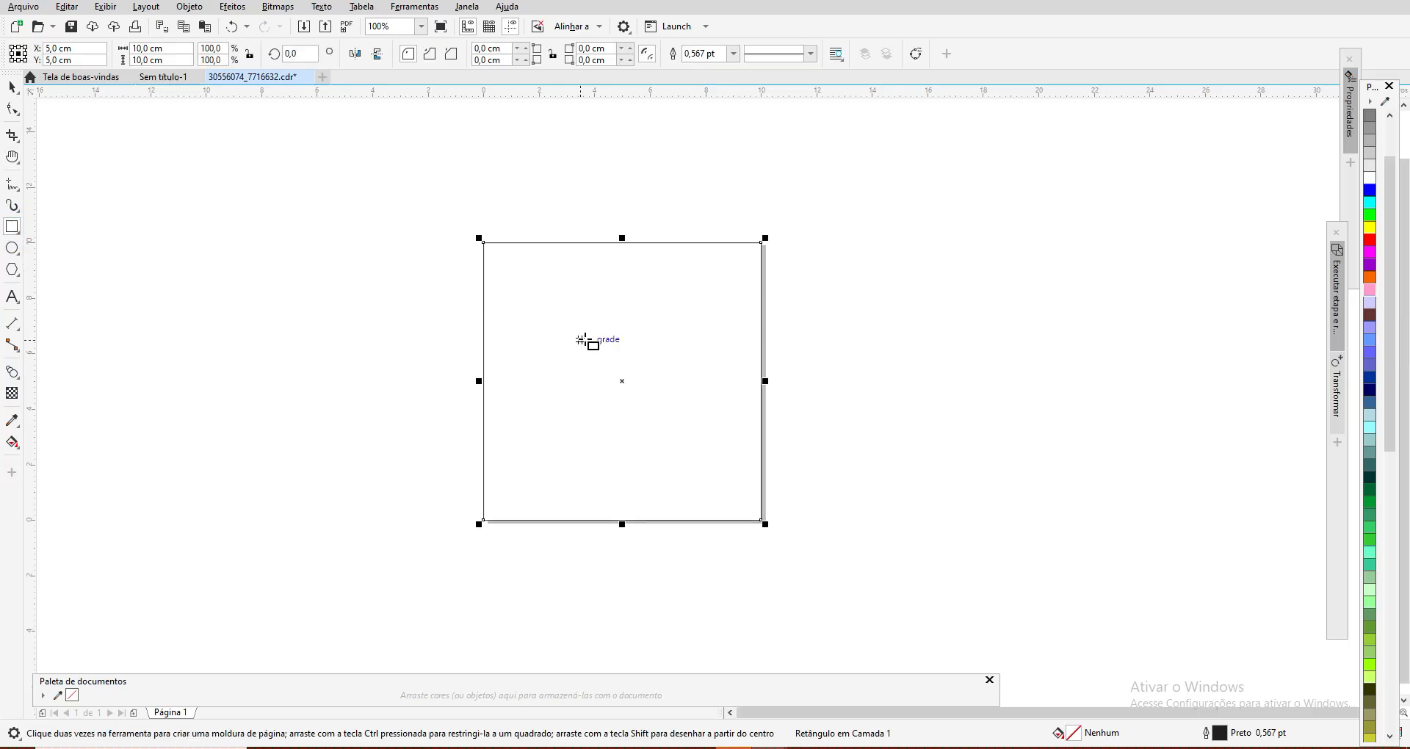
Step: Move the square beside the page to X 16,5 cm and Y 6,0 cm, and undo the move
left_click(621, 380)
left_click_drag(645, 381, 950, 356)
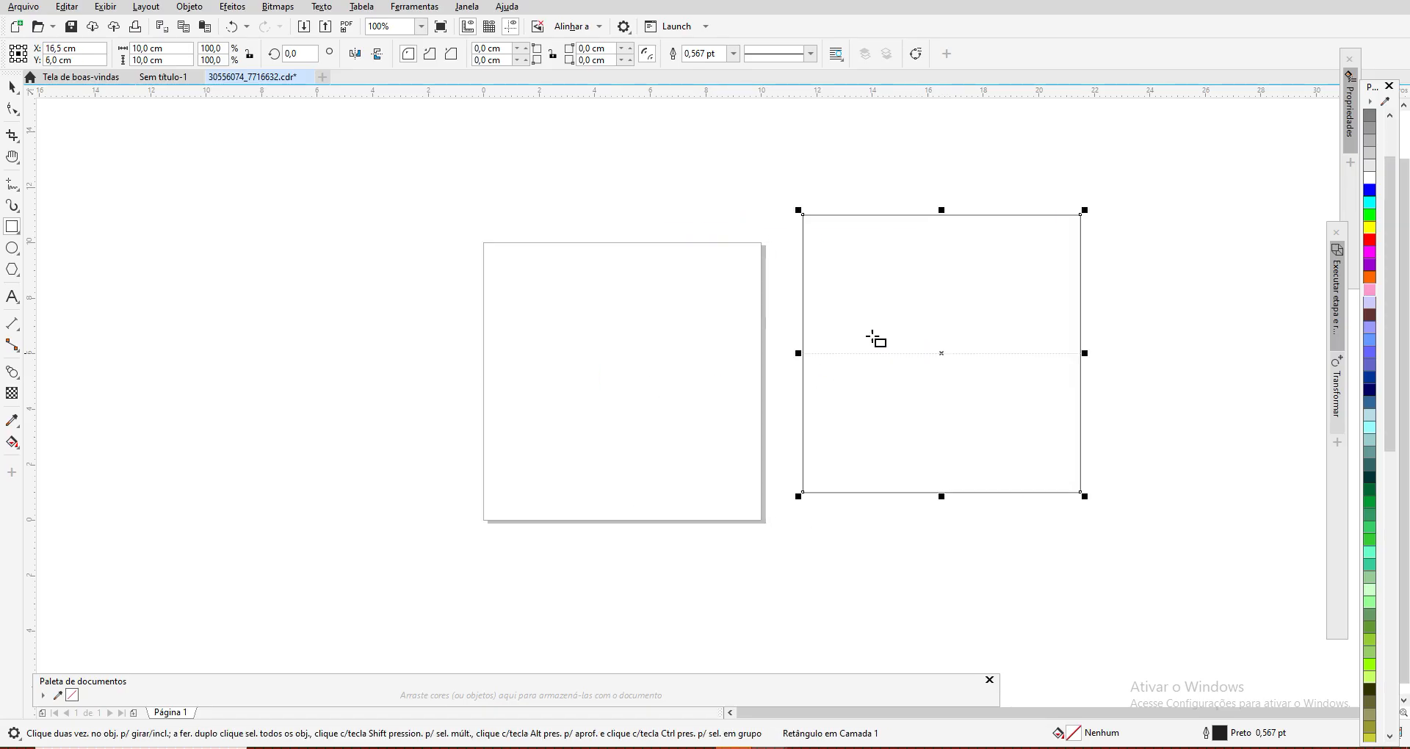
key("ctrl+z")
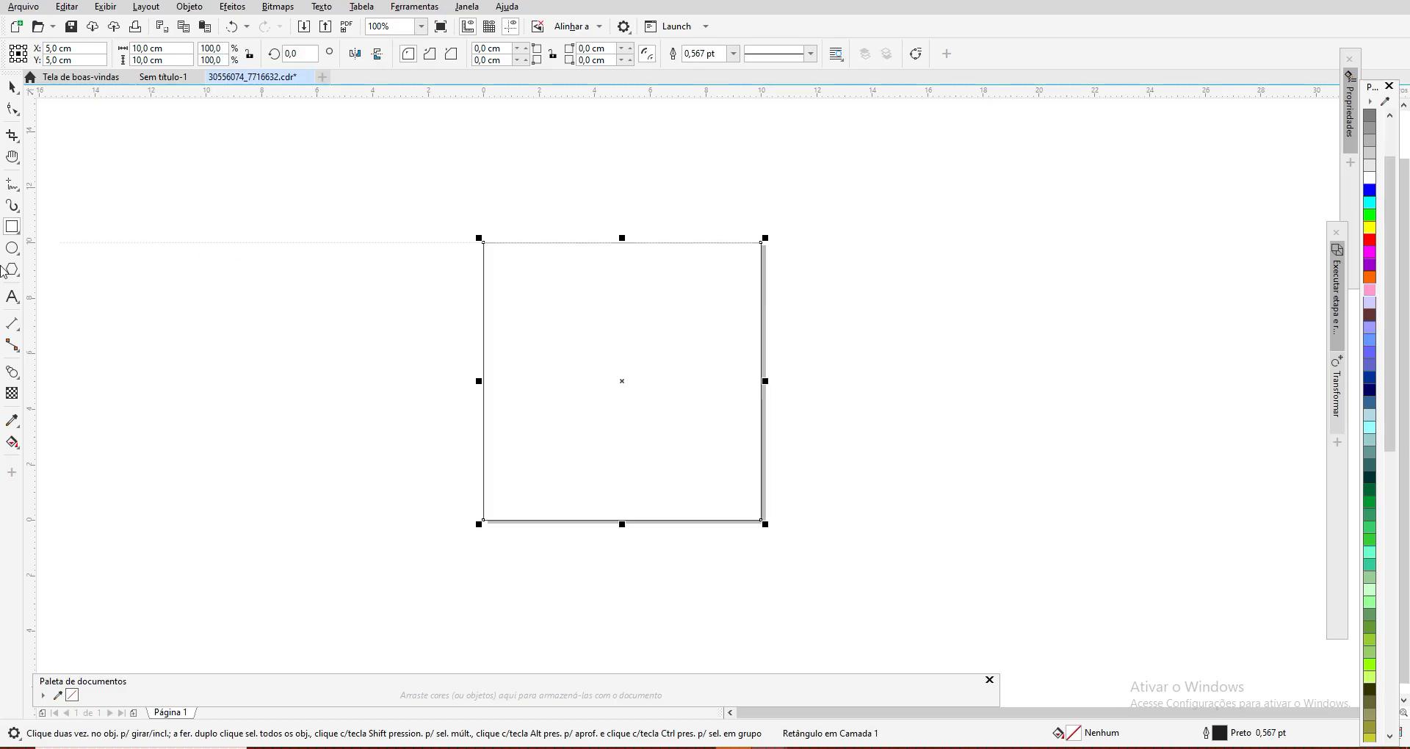
Step: Place guidelines along all four edges of the square, horizontal at Y 10 and 0 cm, vertical at X 0 and 10 cm
left_click_drag(562, 100, 567, 246)
left_click_drag(30, 397, 481, 386)
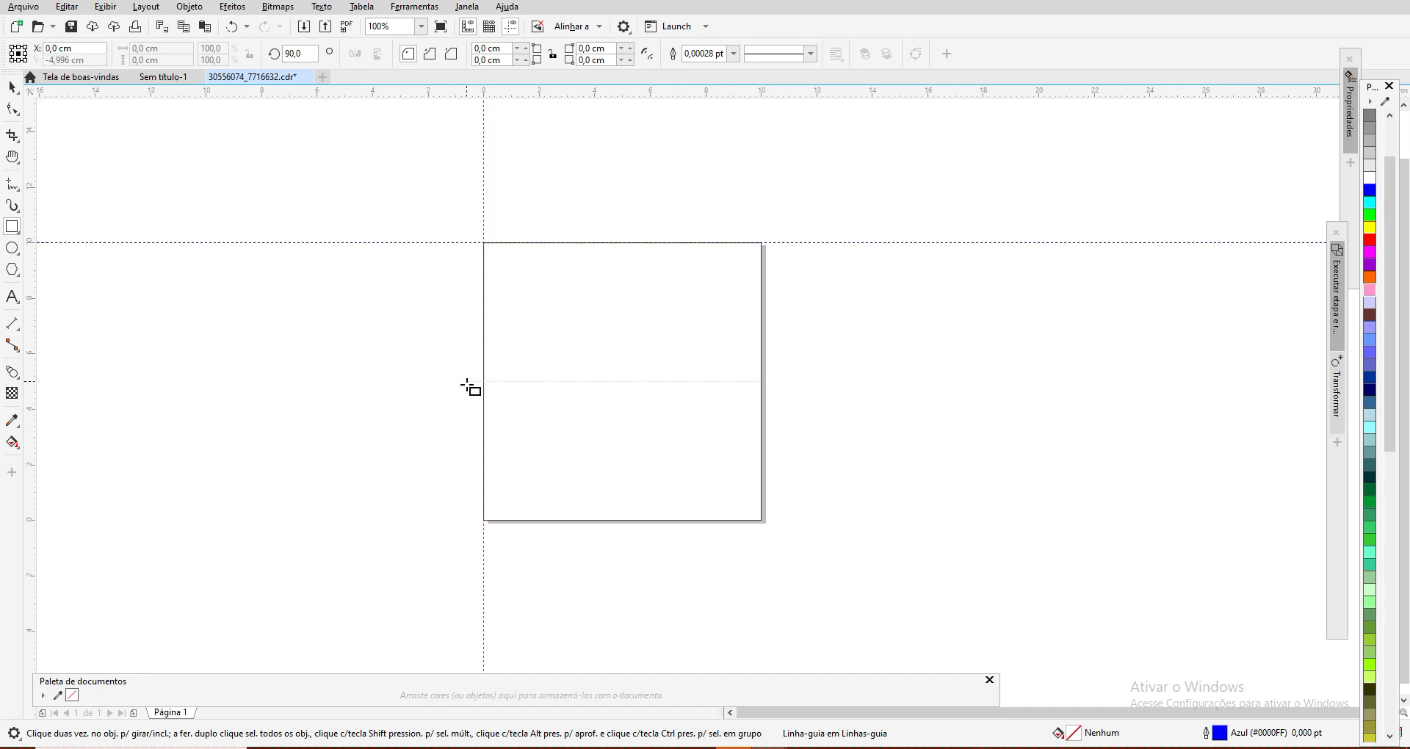
left_click_drag(625, 92, 623, 522)
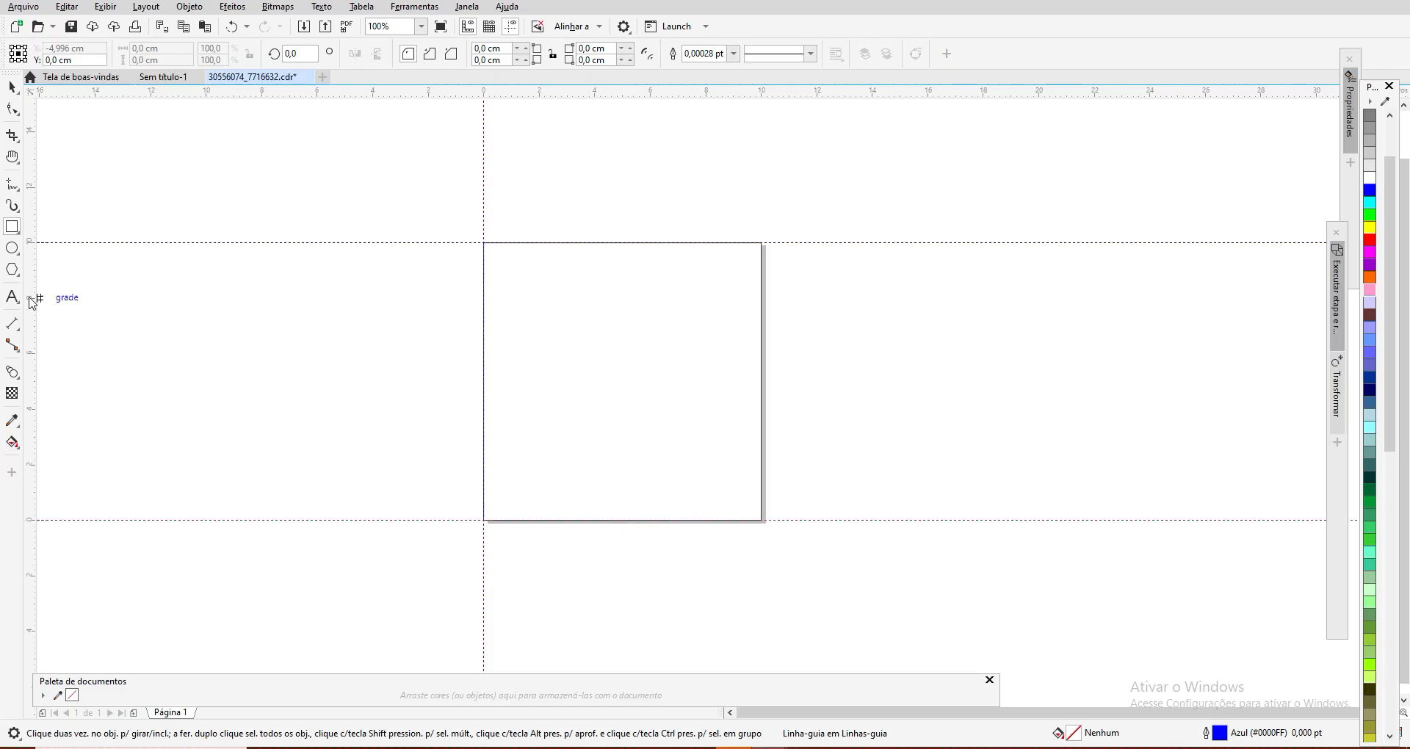
left_click_drag(32, 299, 762, 365)
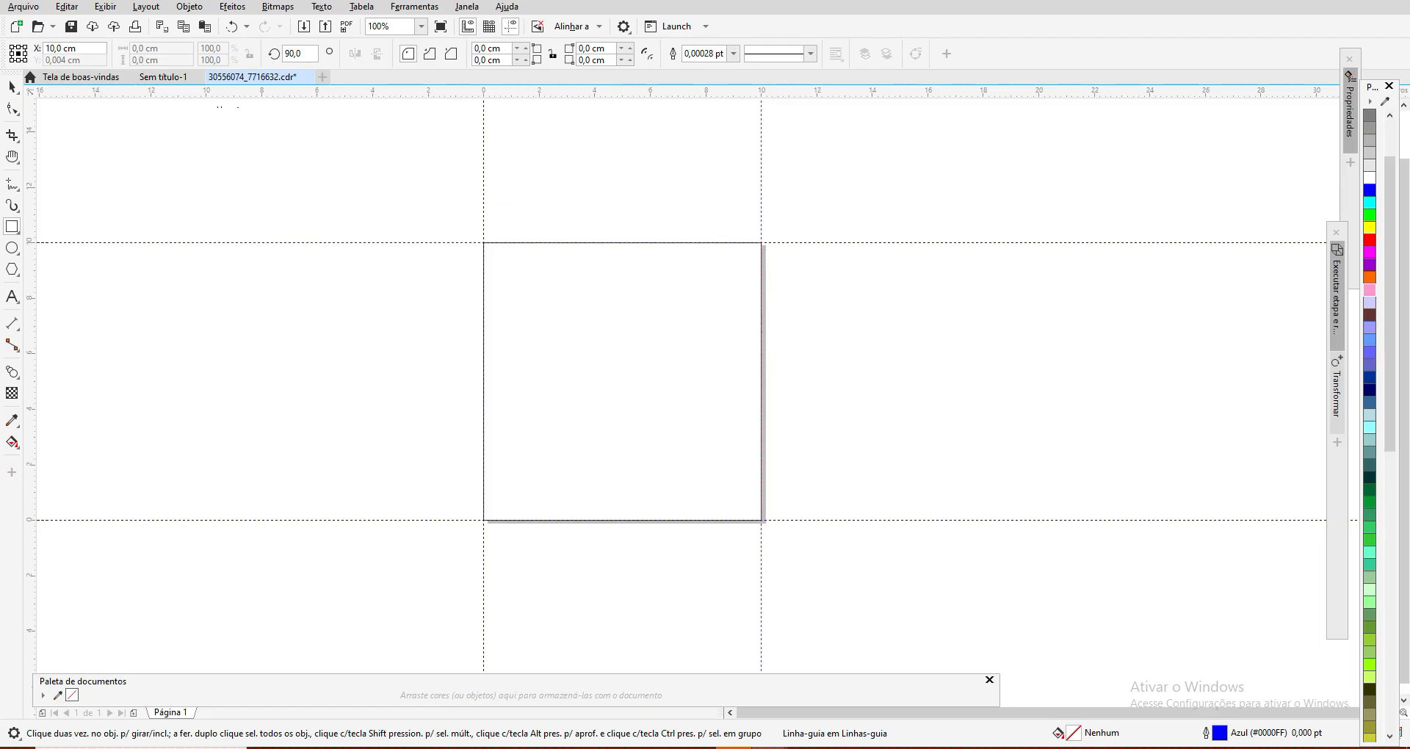
Step: Draw a tall narrow rectangle over the left edge of the square and set its size to 0,6 cm wide by 12,0 cm high
left_click(19, 230)
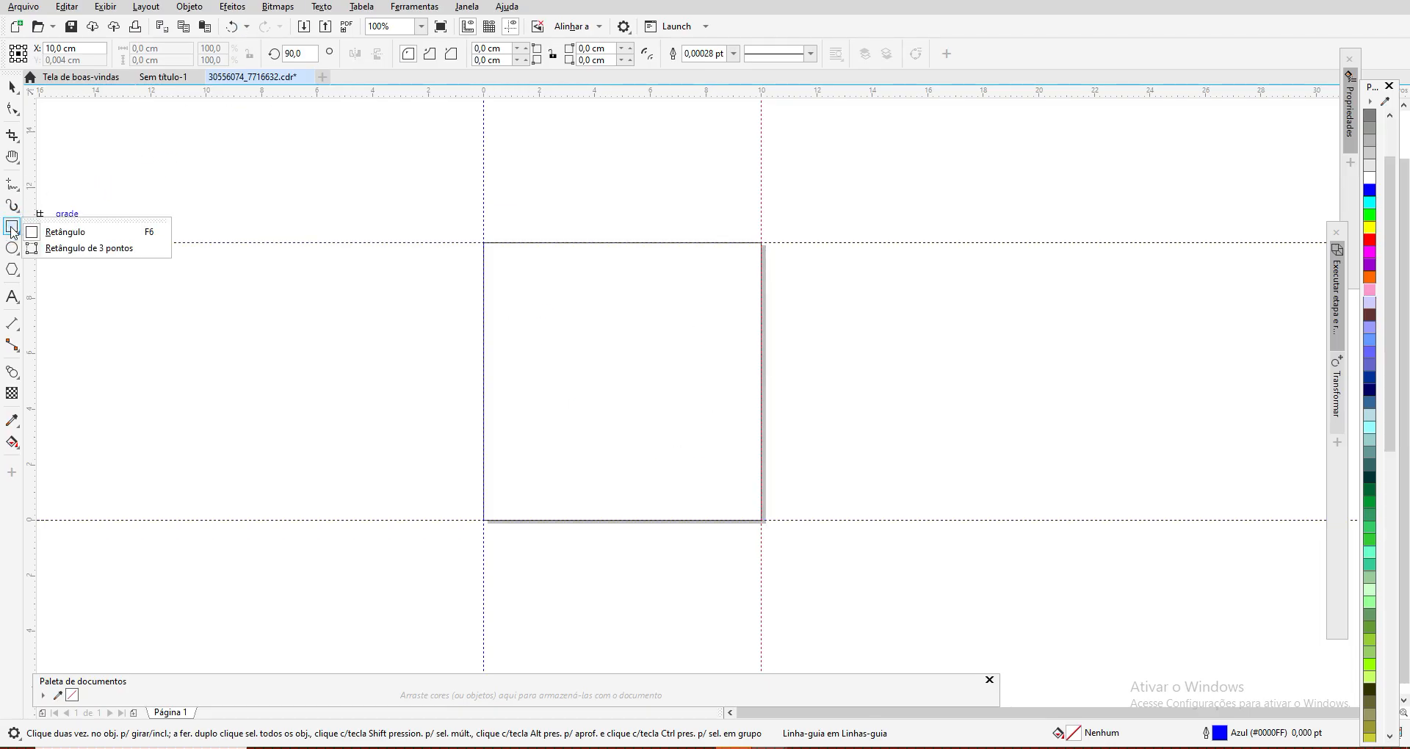
left_click(74, 232)
left_click_drag(470, 202, 512, 616)
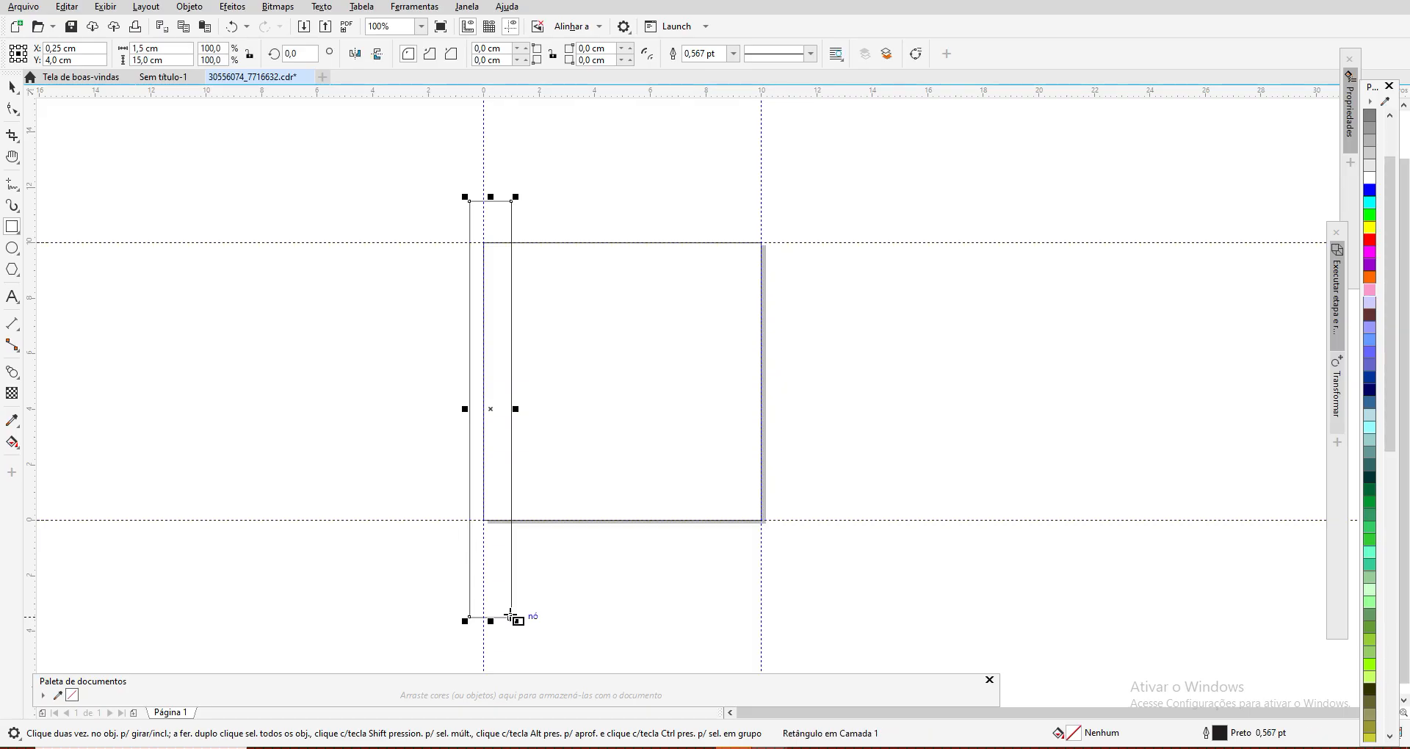
left_click_drag(175, 49, 92, 46)
type("0,6")
left_click(177, 61)
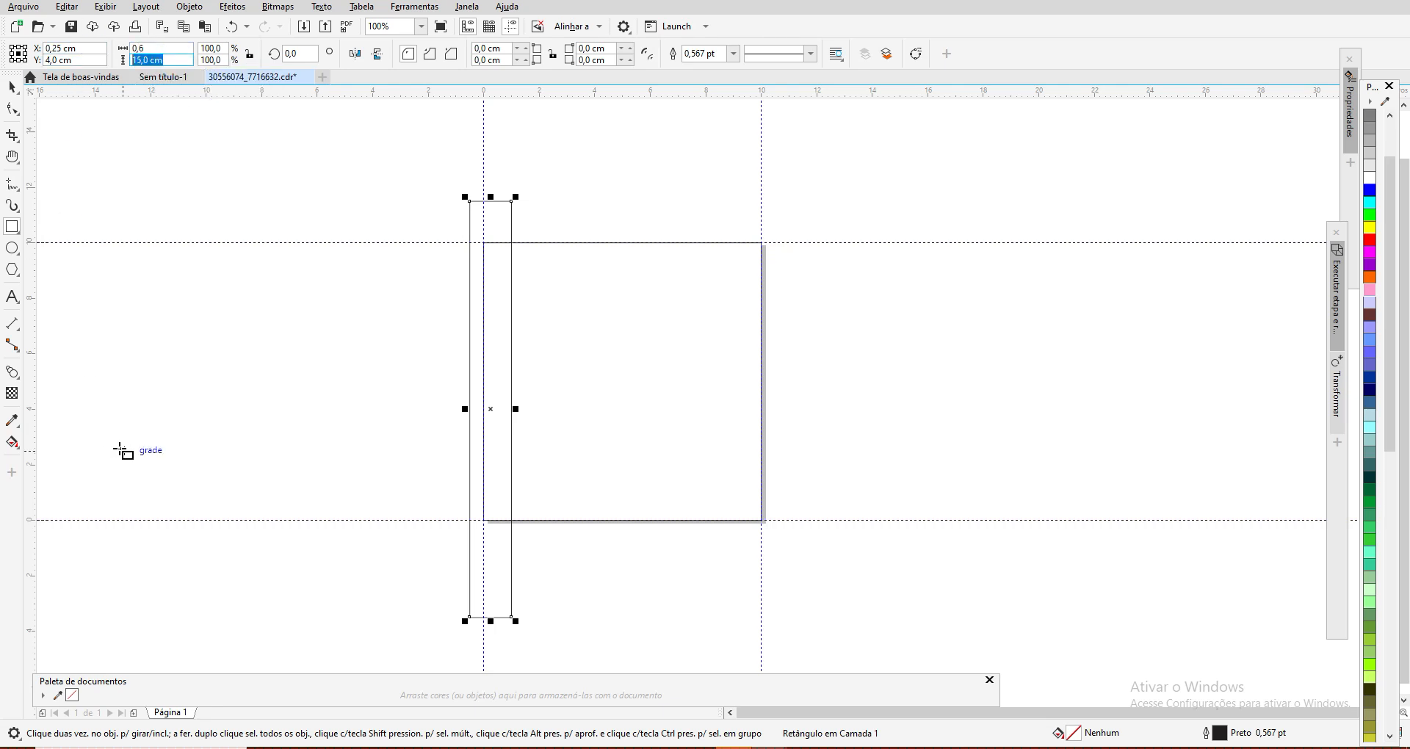
type("12")
key("Return")
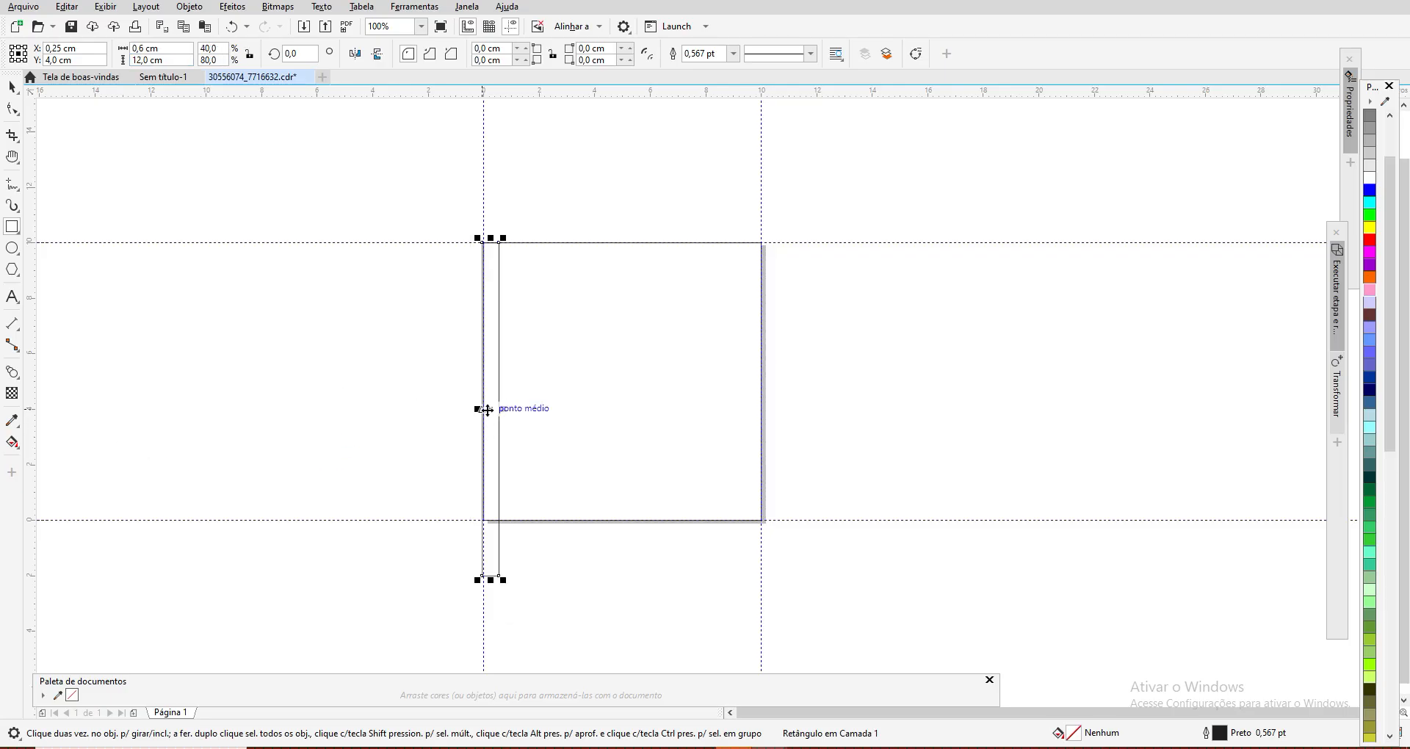
Step: Move the narrow rectangle outside the page to X -0,3 cm, with its right edge flush against the left vertical guideline
left_click_drag(492, 409, 474, 405)
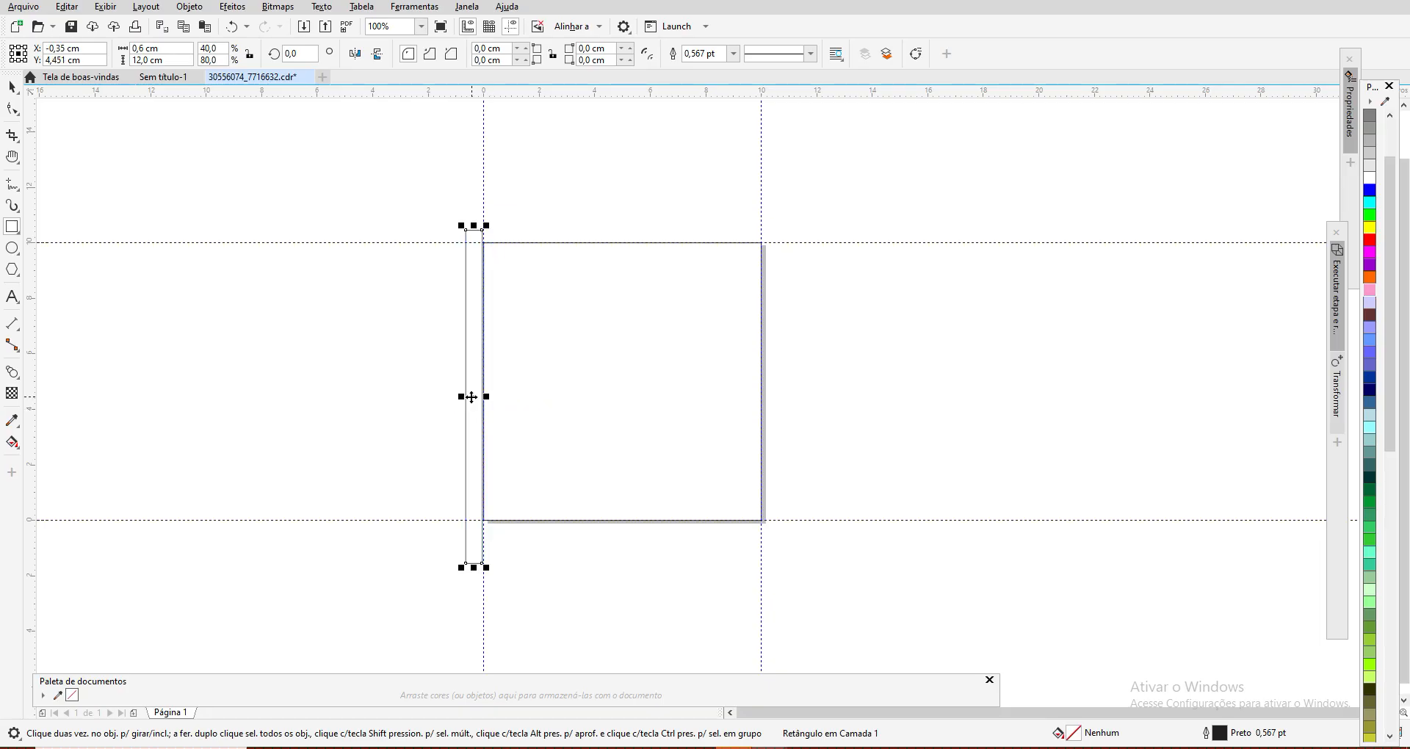
scroll(519, 394, "up", 2)
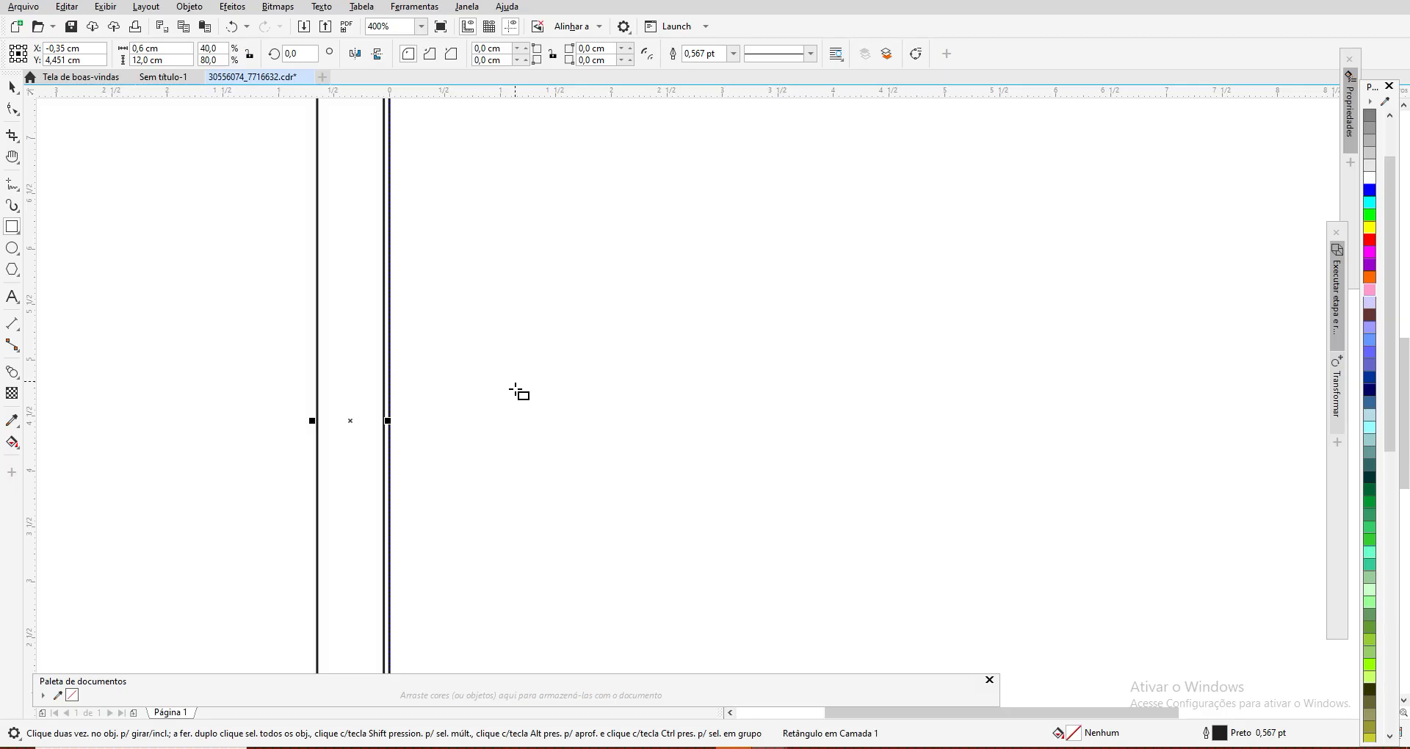
key("Right")
key("Right")
key("Right")
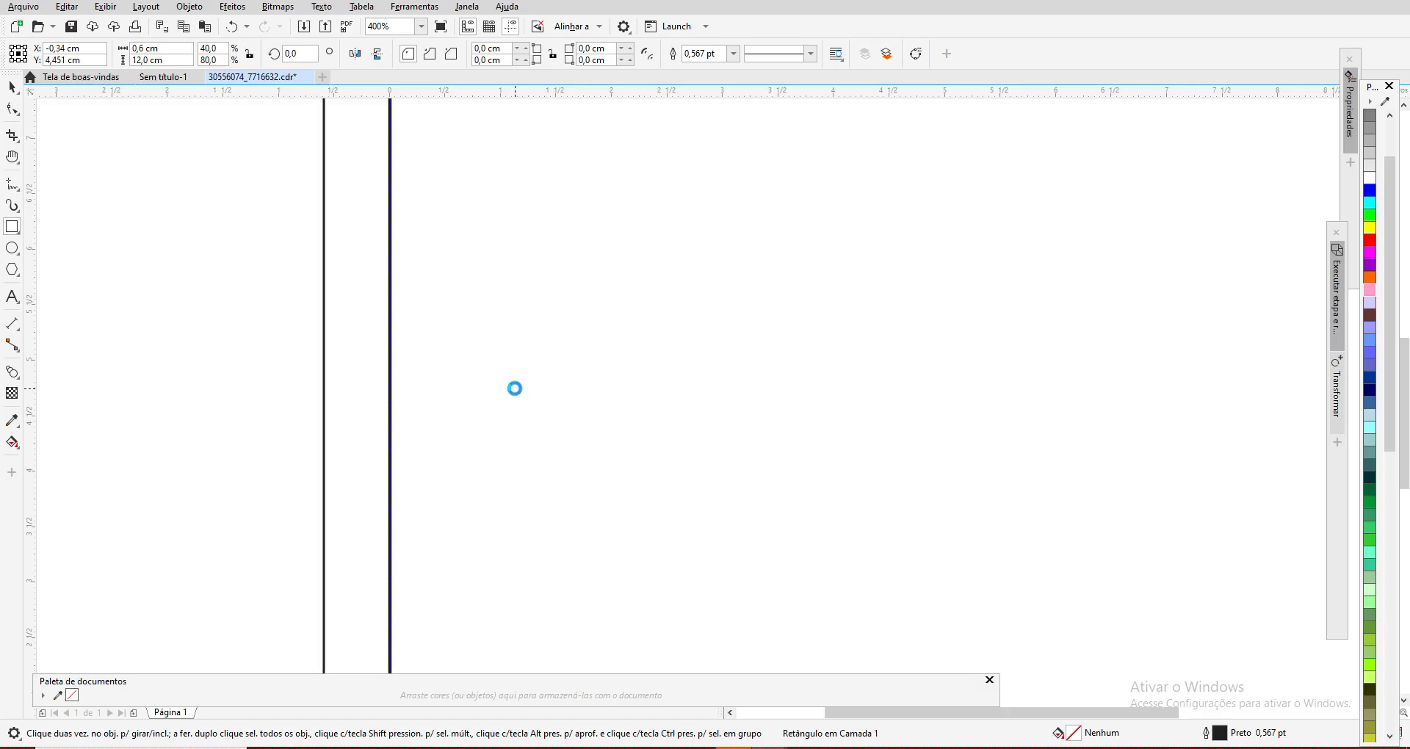
key("Left")
key("Left")
key("Left")
key("Left")
key("Left")
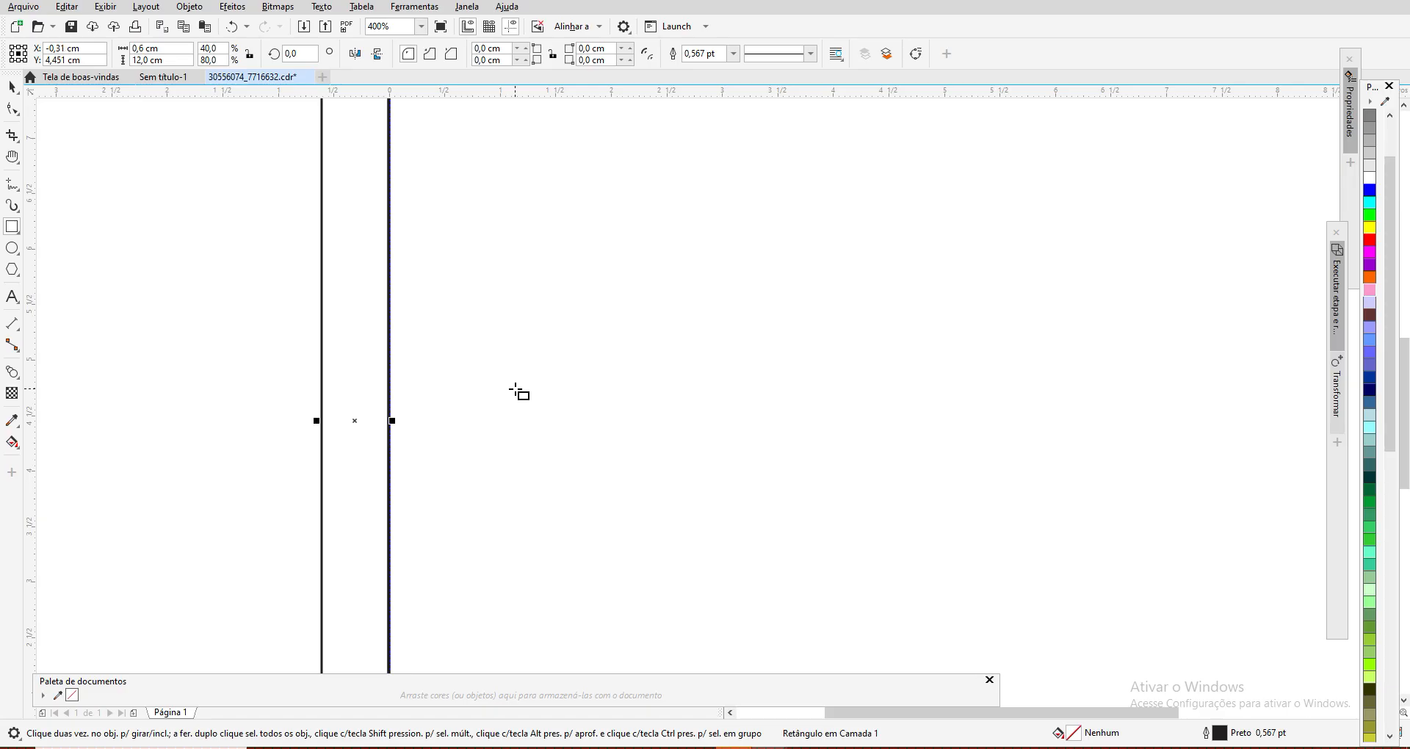
key("Right")
key("Right")
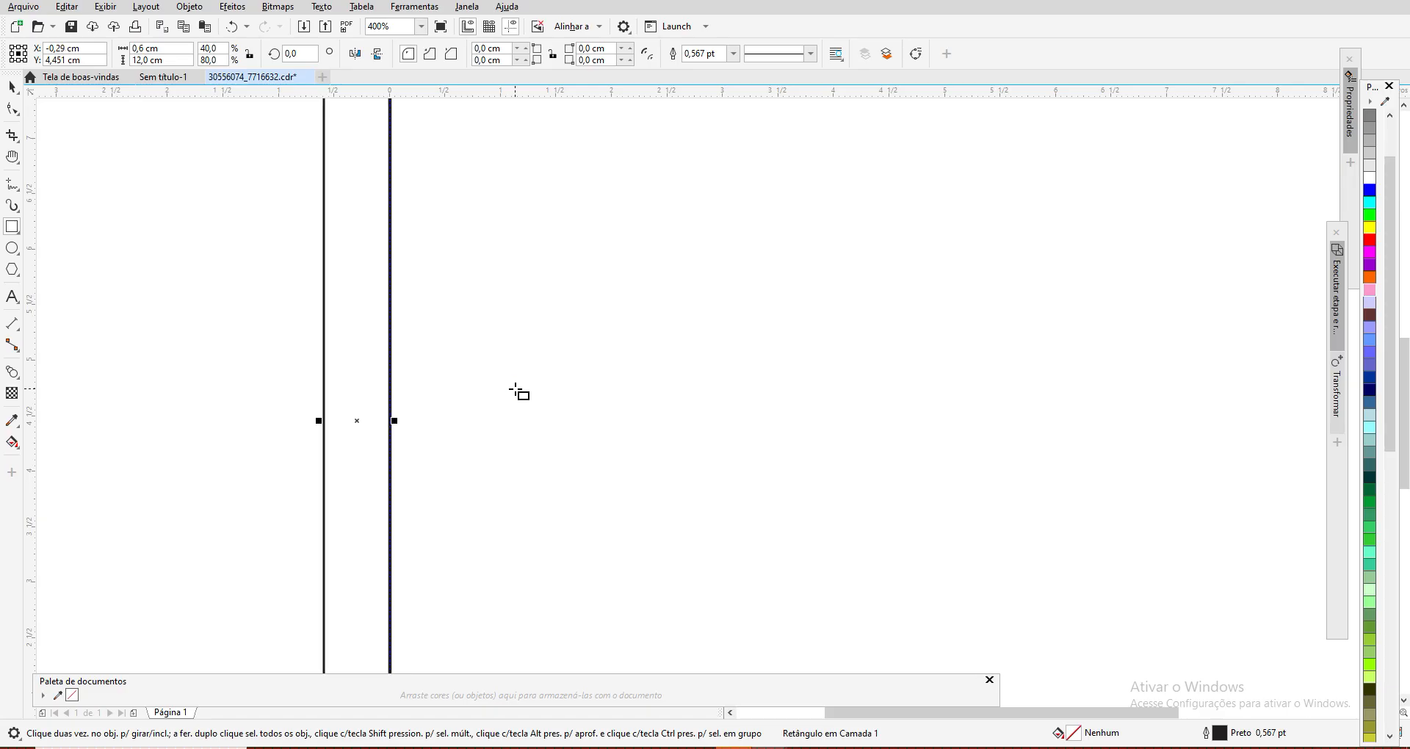
key("Left")
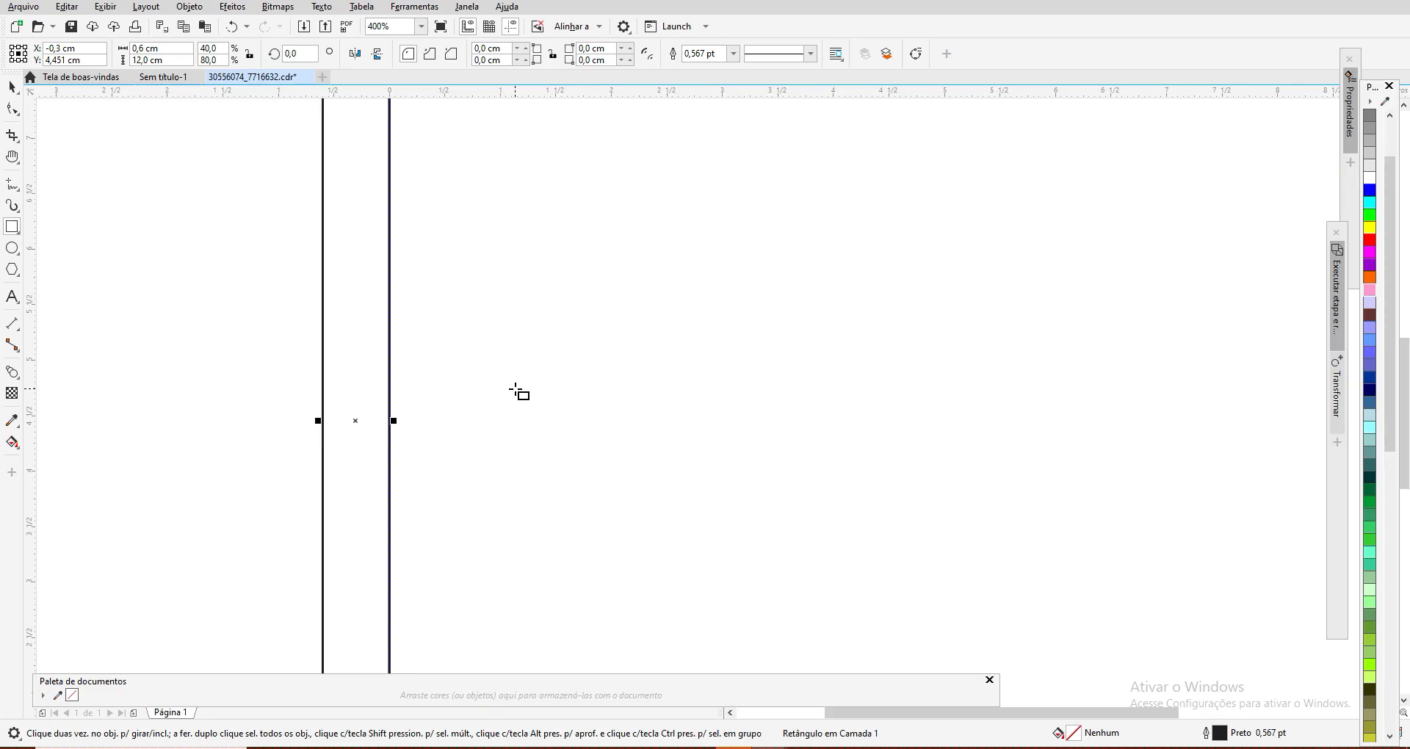
scroll(512, 349, "down", 1)
scroll(513, 349, "down", 1)
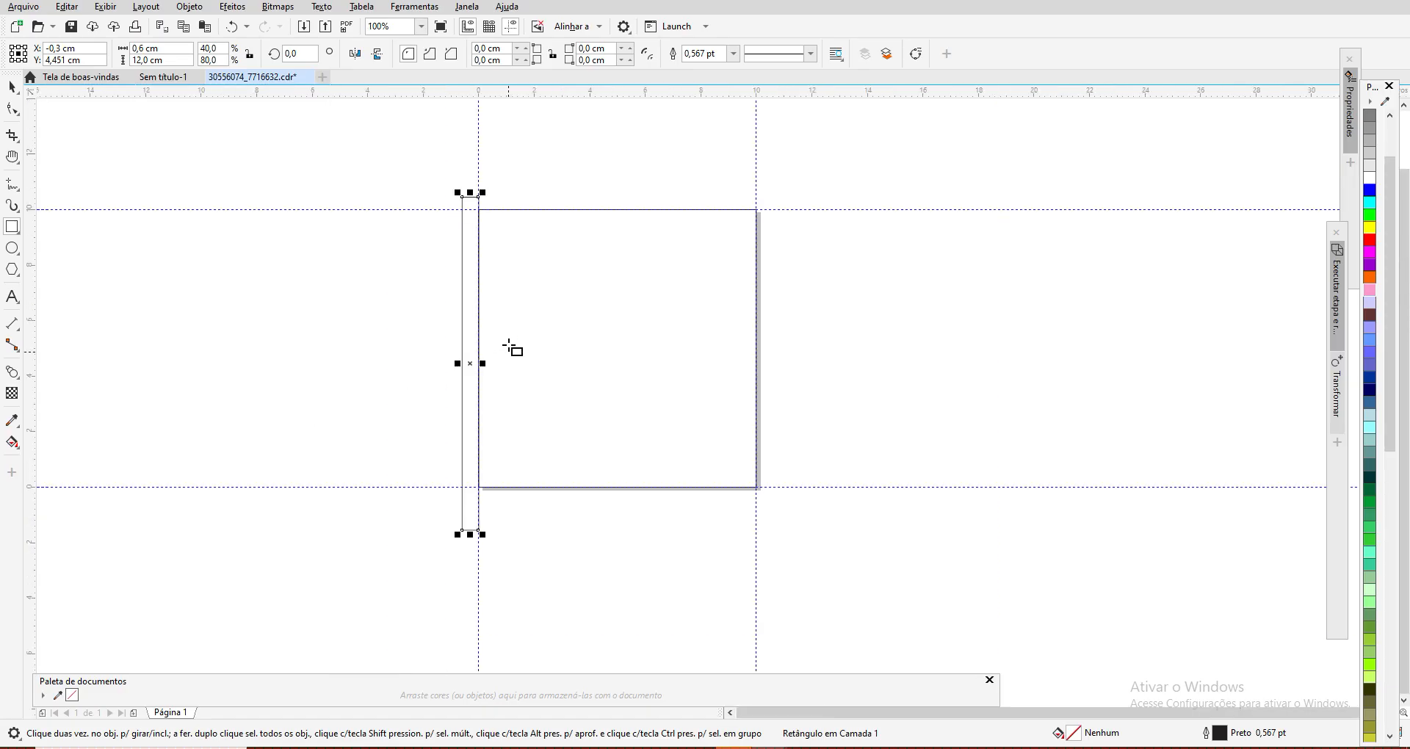
Step: Nudge the narrow rectangle upward to Y 4,771 cm so it extends beyond the square at both ends
key("Up")
key("Up")
key("Up")
key("Up")
key("Up")
key("Up")
key("Up")
key("Up")
key("Up")
key("Up")
key("Up")
key("Up")
key("Up")
key("Up")
key("Up")
key("Up")
key("Up")
key("Up")
key("Up")
key("Up")
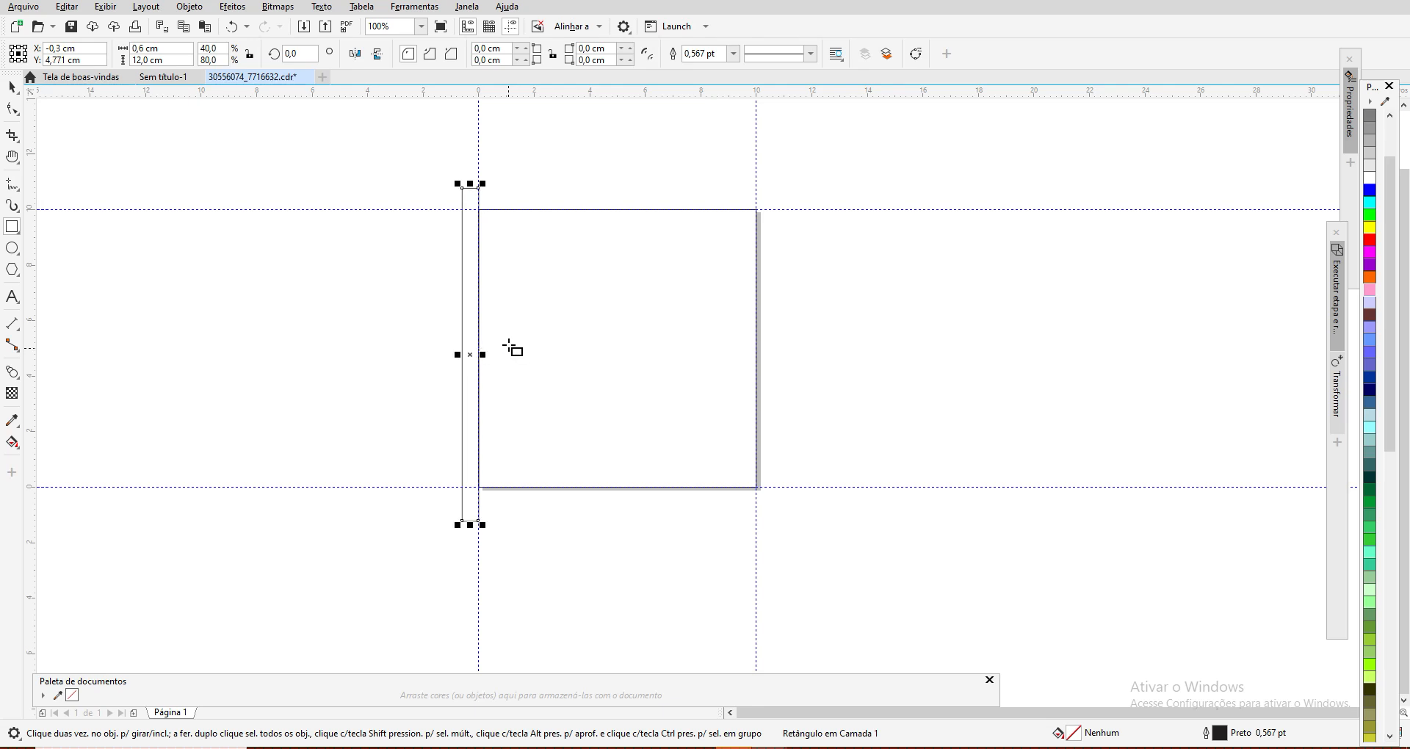
Step: Fill the narrow rectangle with orange (#FF6633) and remove its outline
key("space")
left_click(1340, 398)
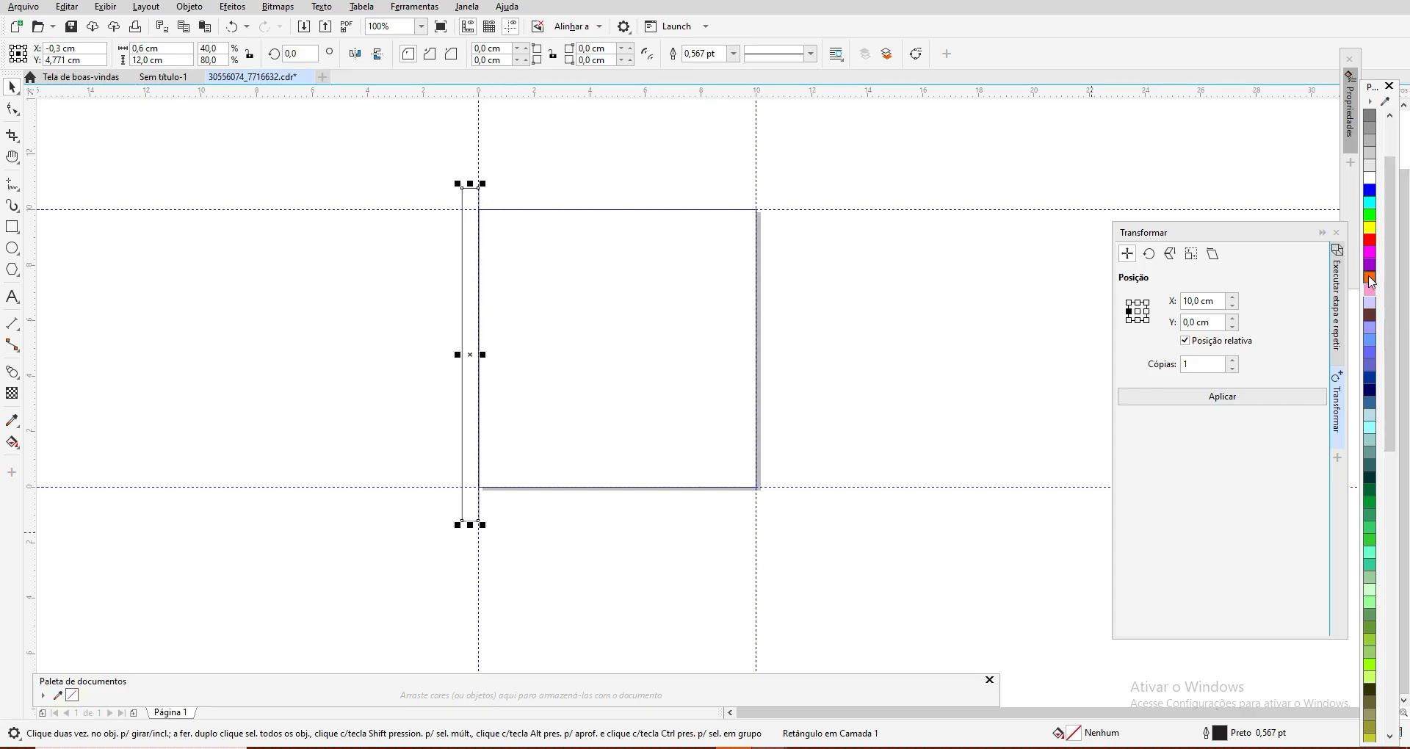
scroll(1390, 275, "down", 10)
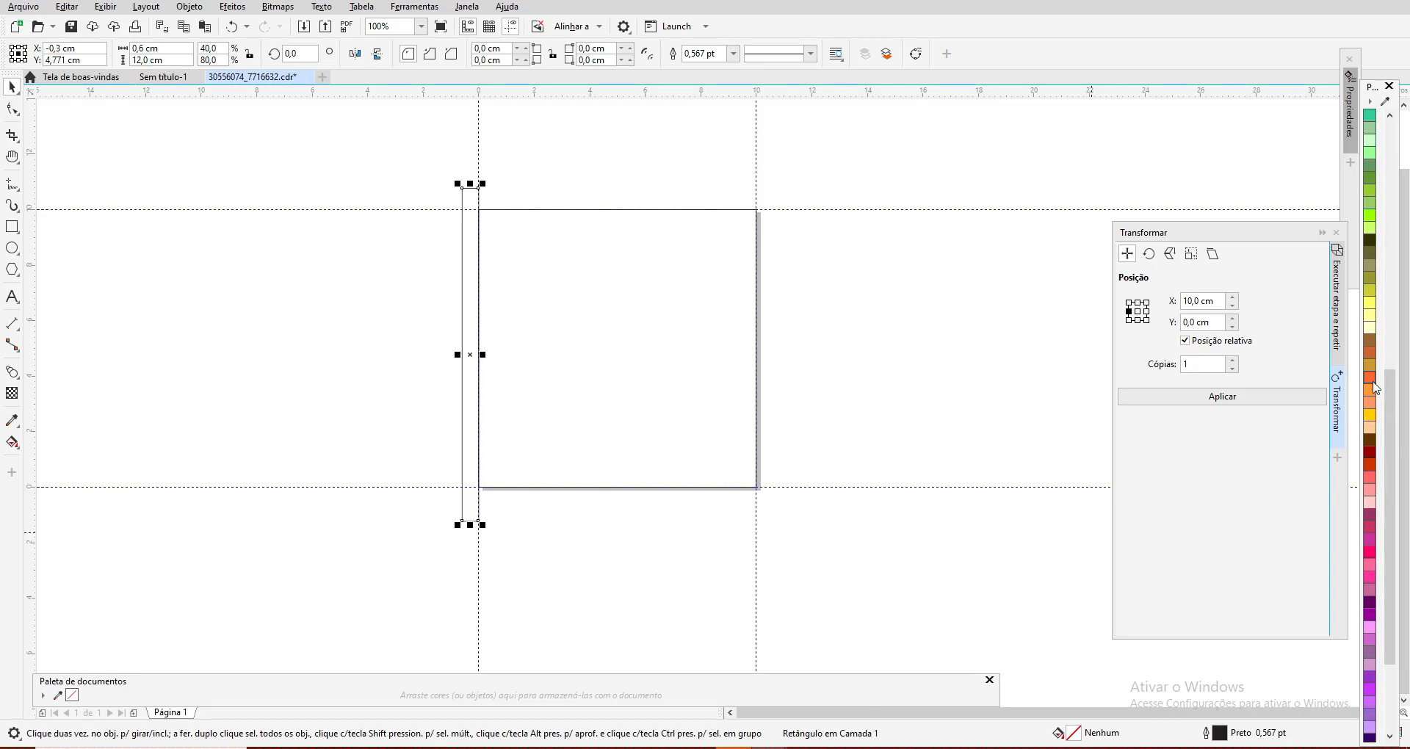
left_click(1370, 378)
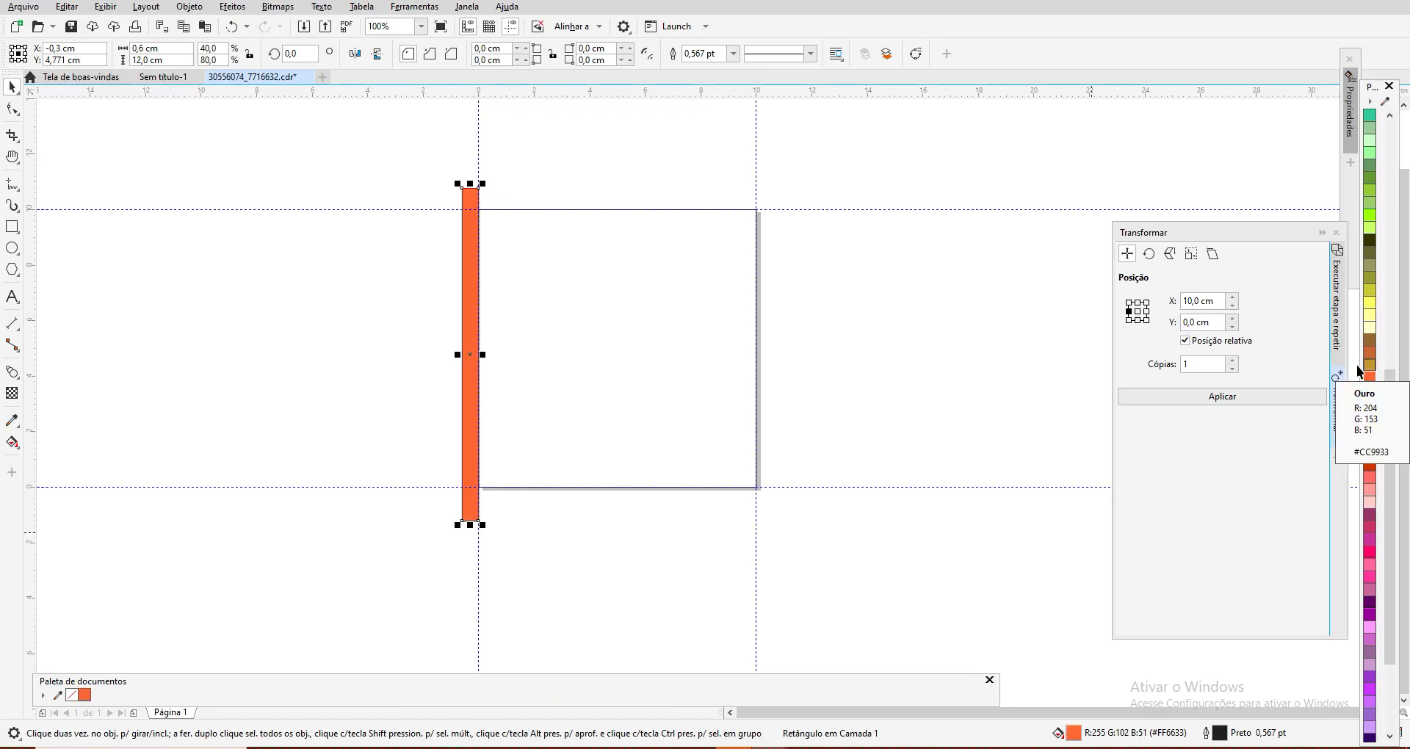
right_click(71, 695)
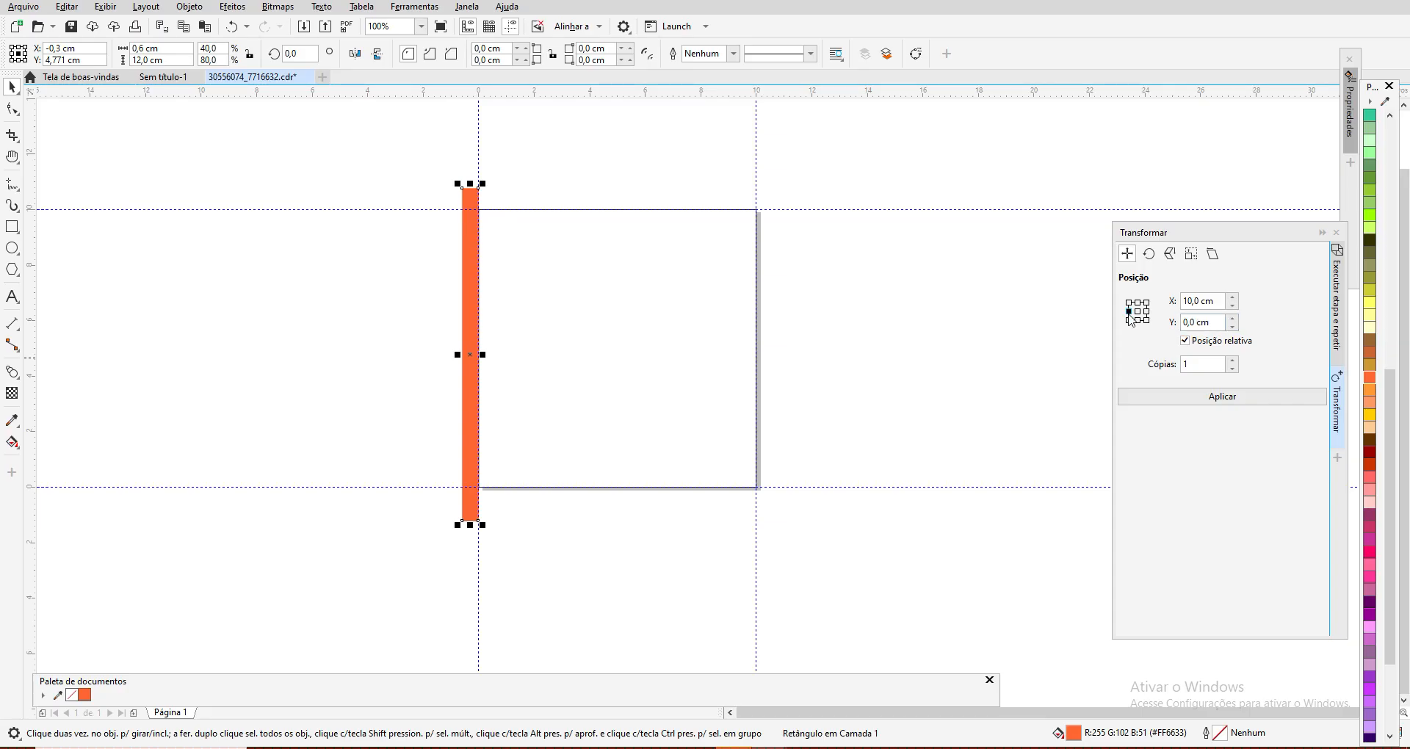
Step: Create one copy of the orange strip at a relative offset of X 10,0 cm and Y 0,0 cm
left_click(1222, 396)
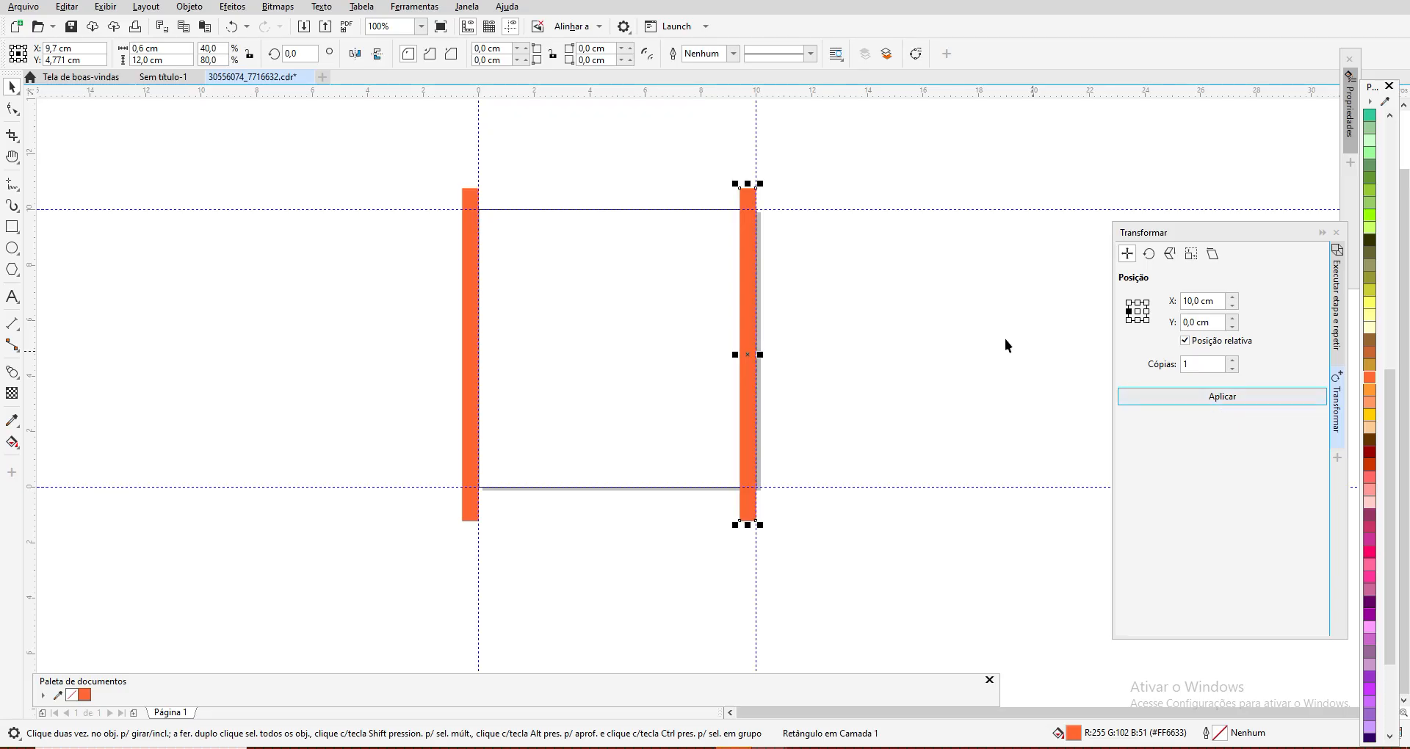
left_click(876, 253)
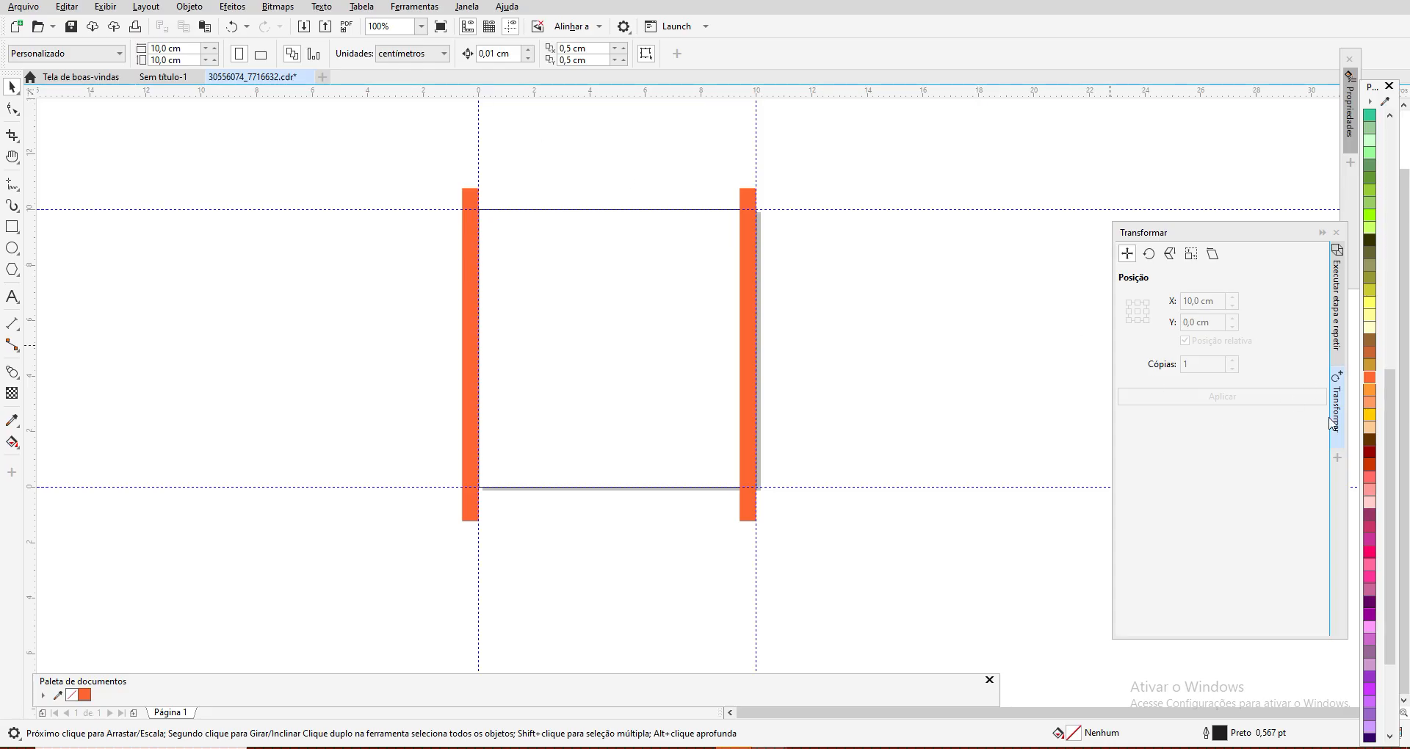
left_click(1340, 329)
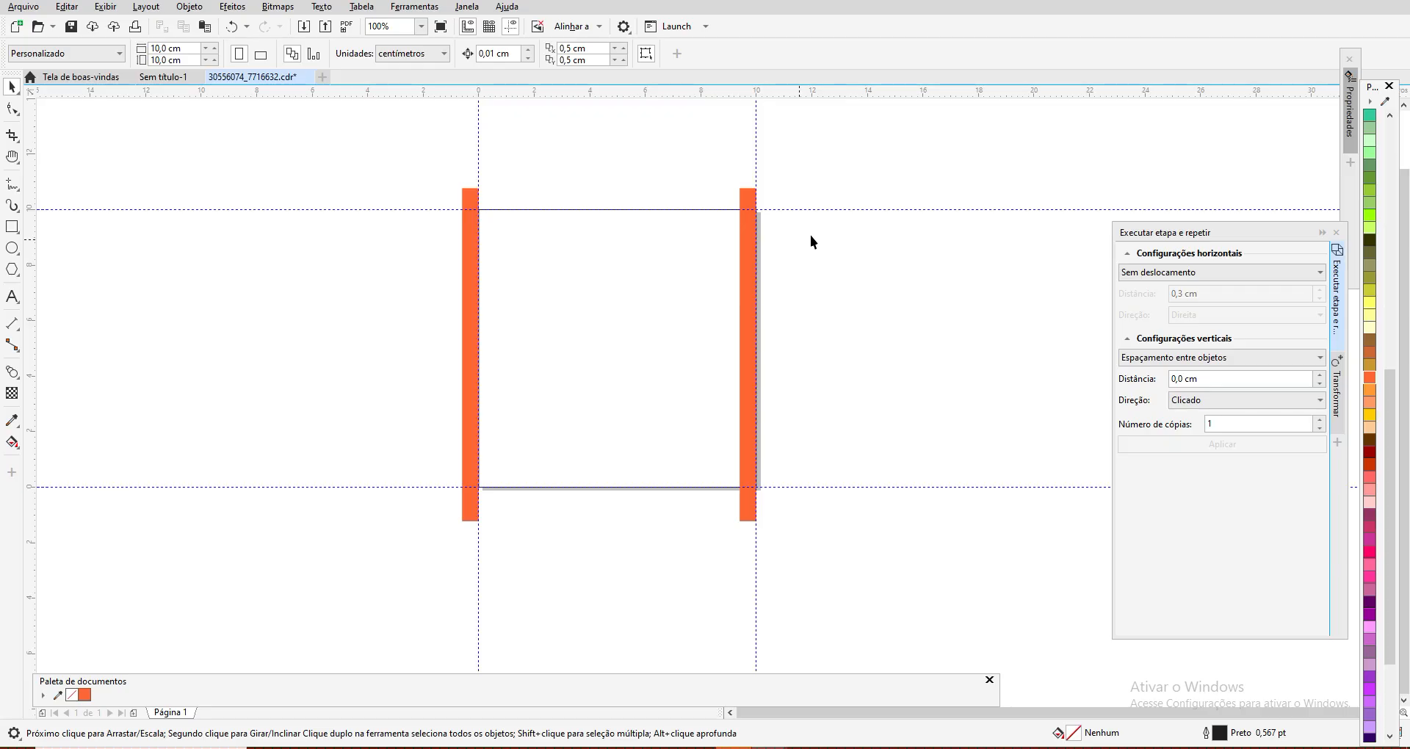
left_click(1322, 232)
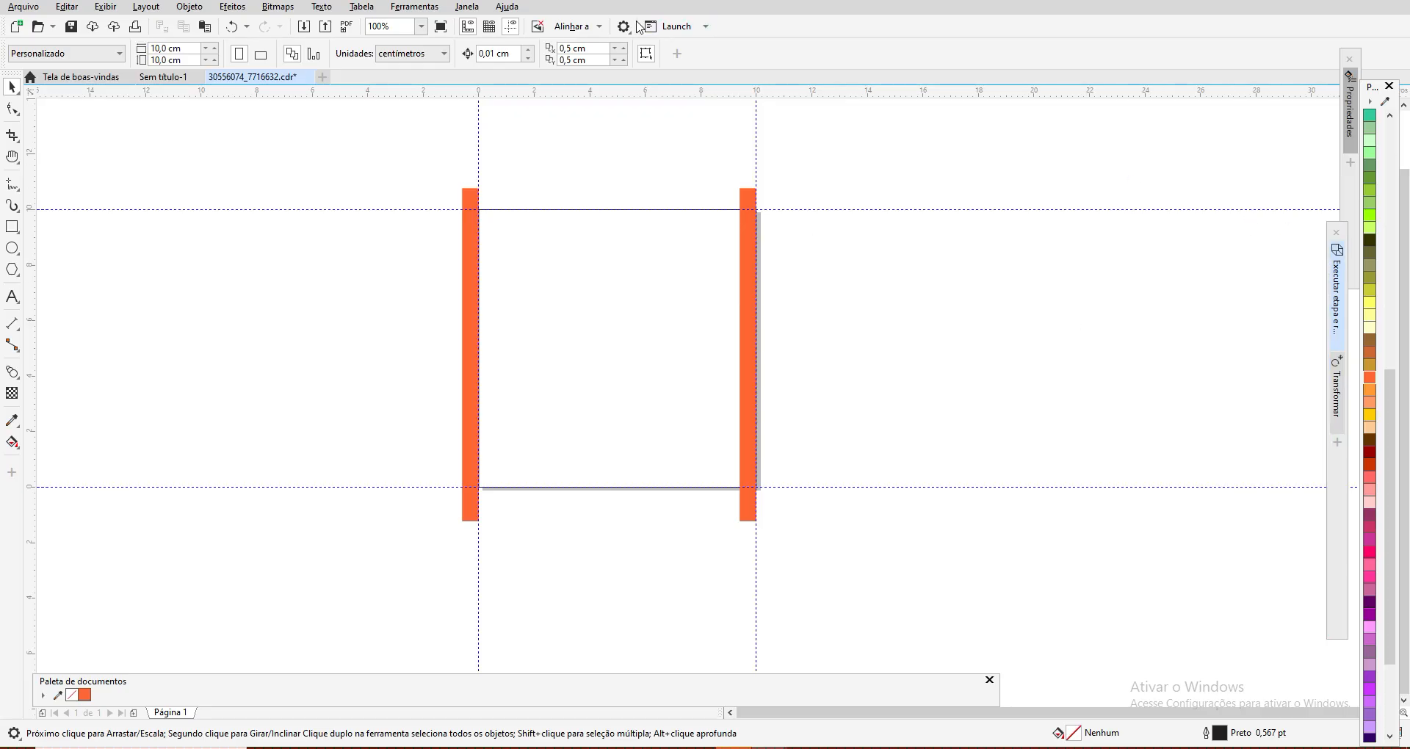
Step: Show the Objects list for Página 1 and select the rectangles on Camada 1 one after another
left_click(474, 8)
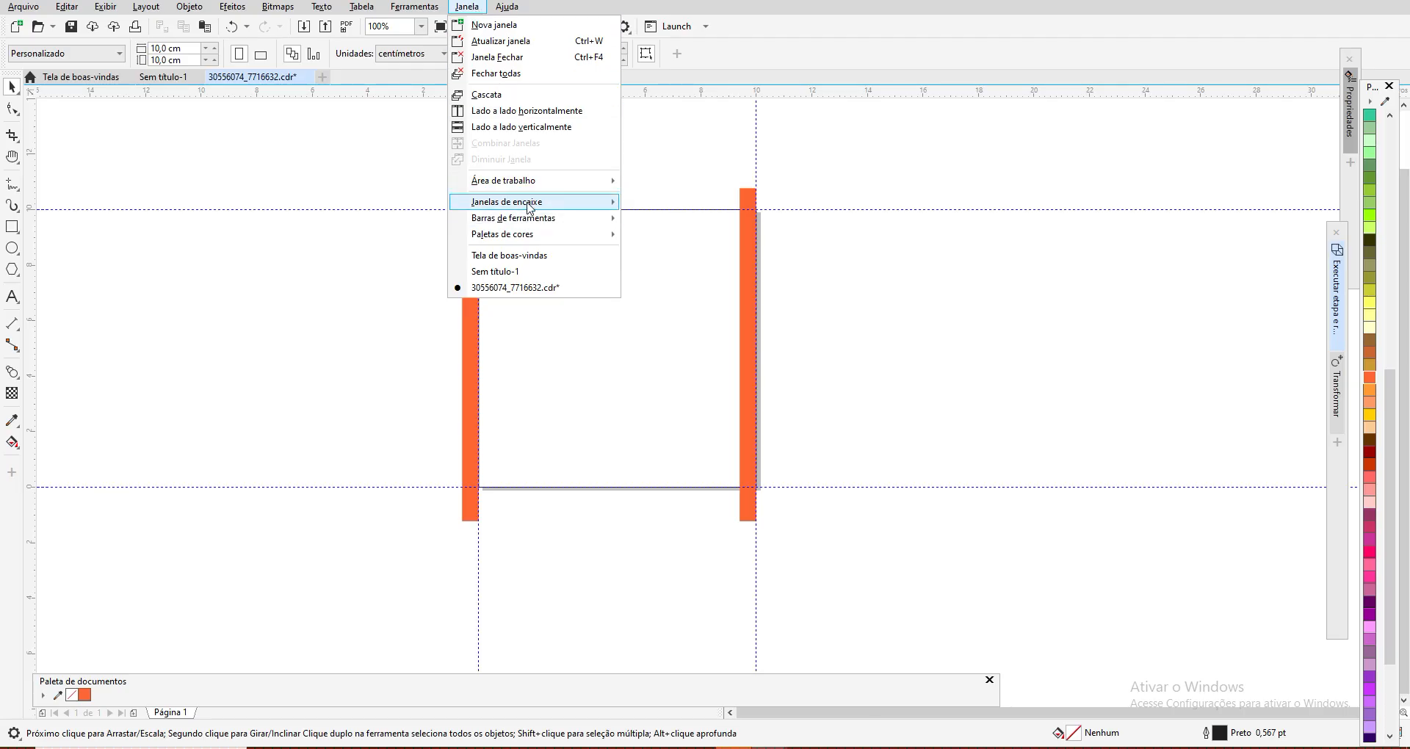
mouse_move(530, 208)
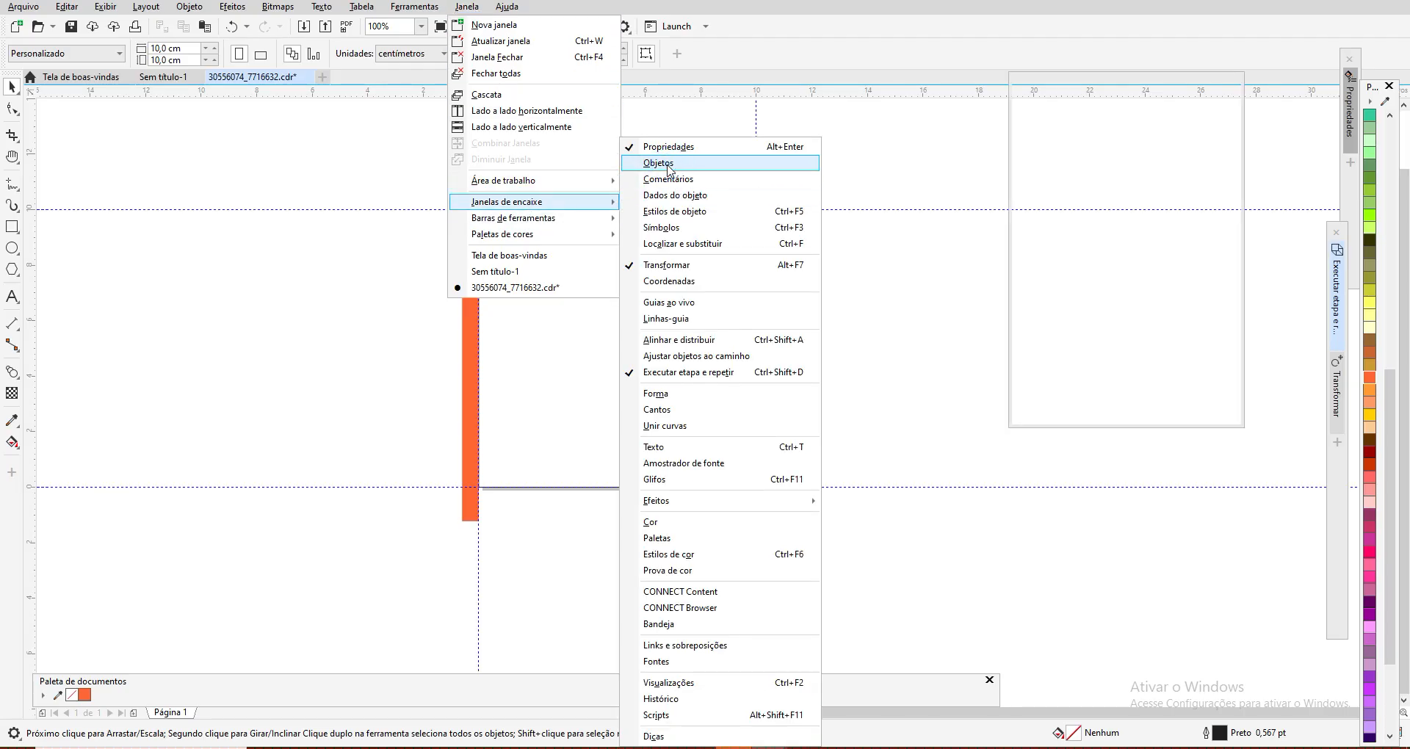
left_click(659, 163)
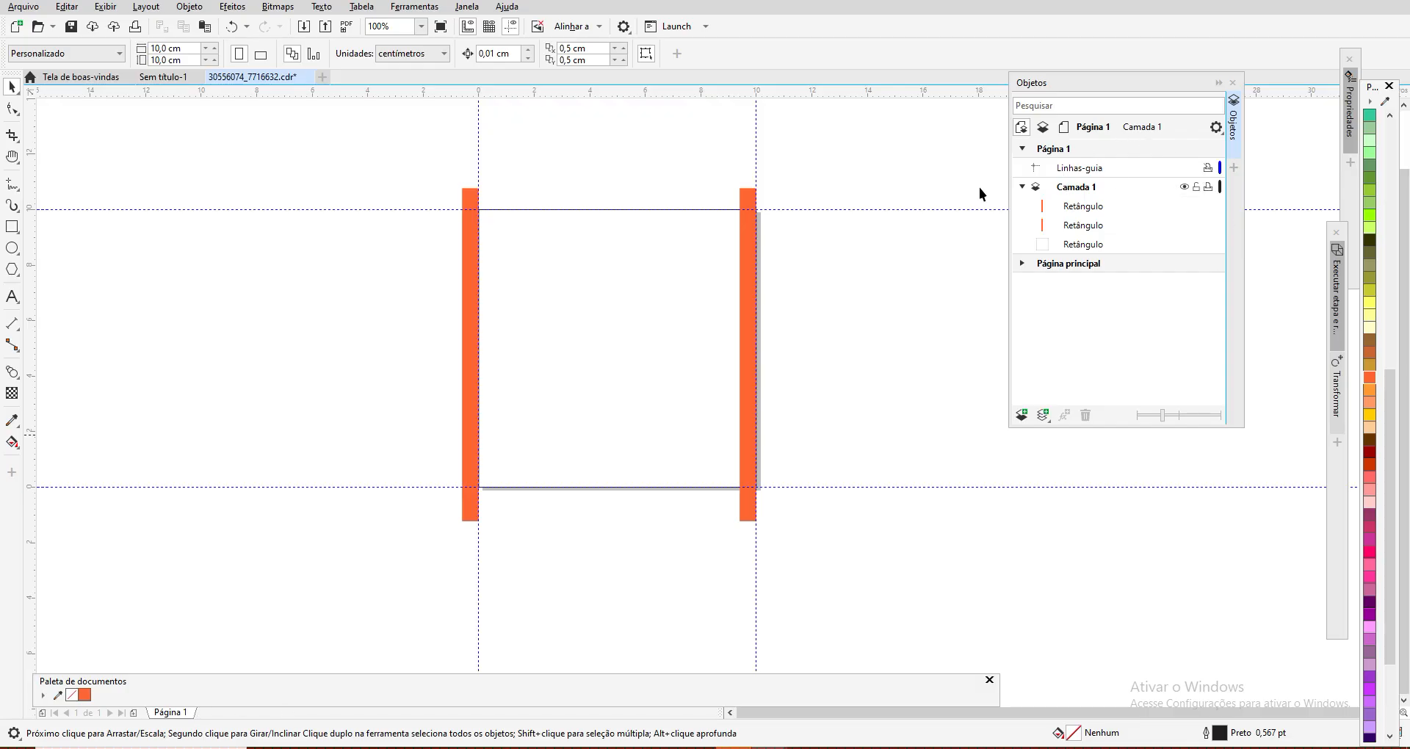
left_click(1022, 149)
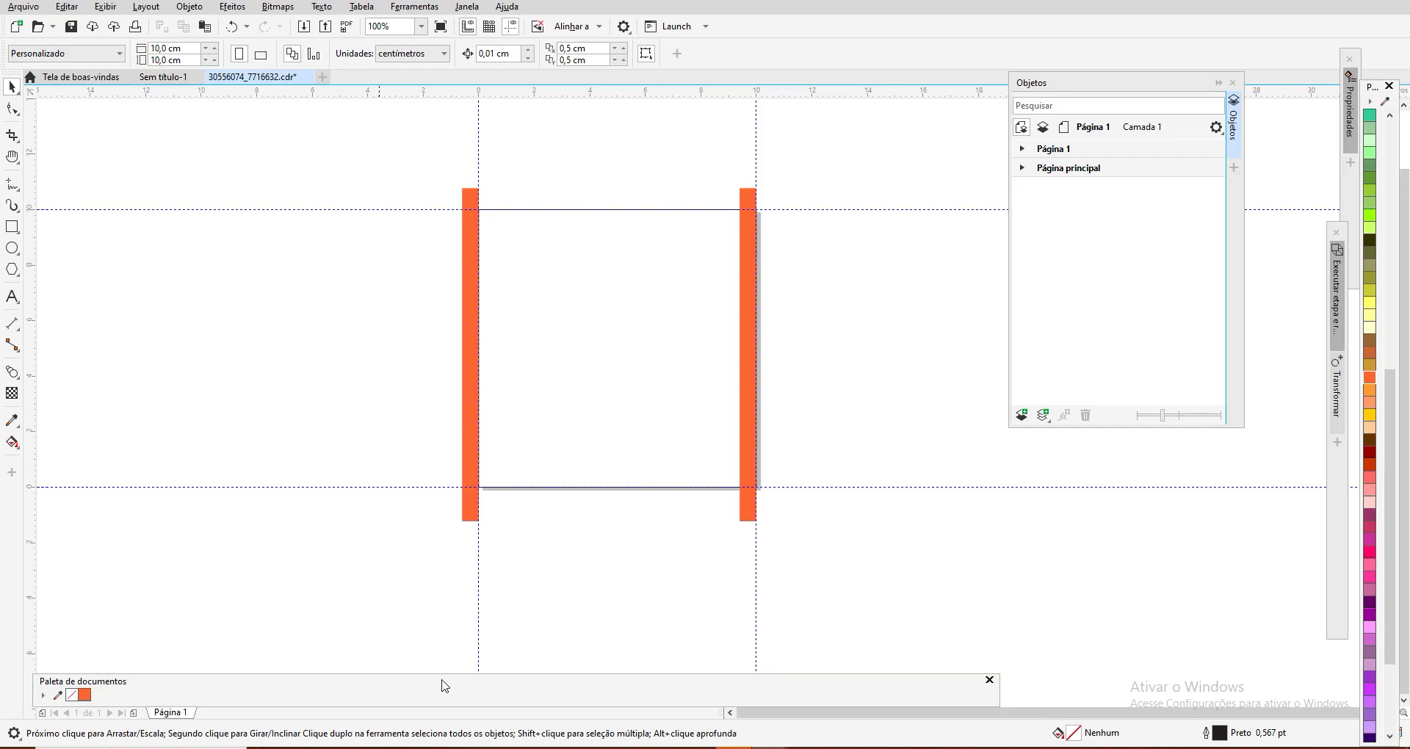
left_click(1022, 149)
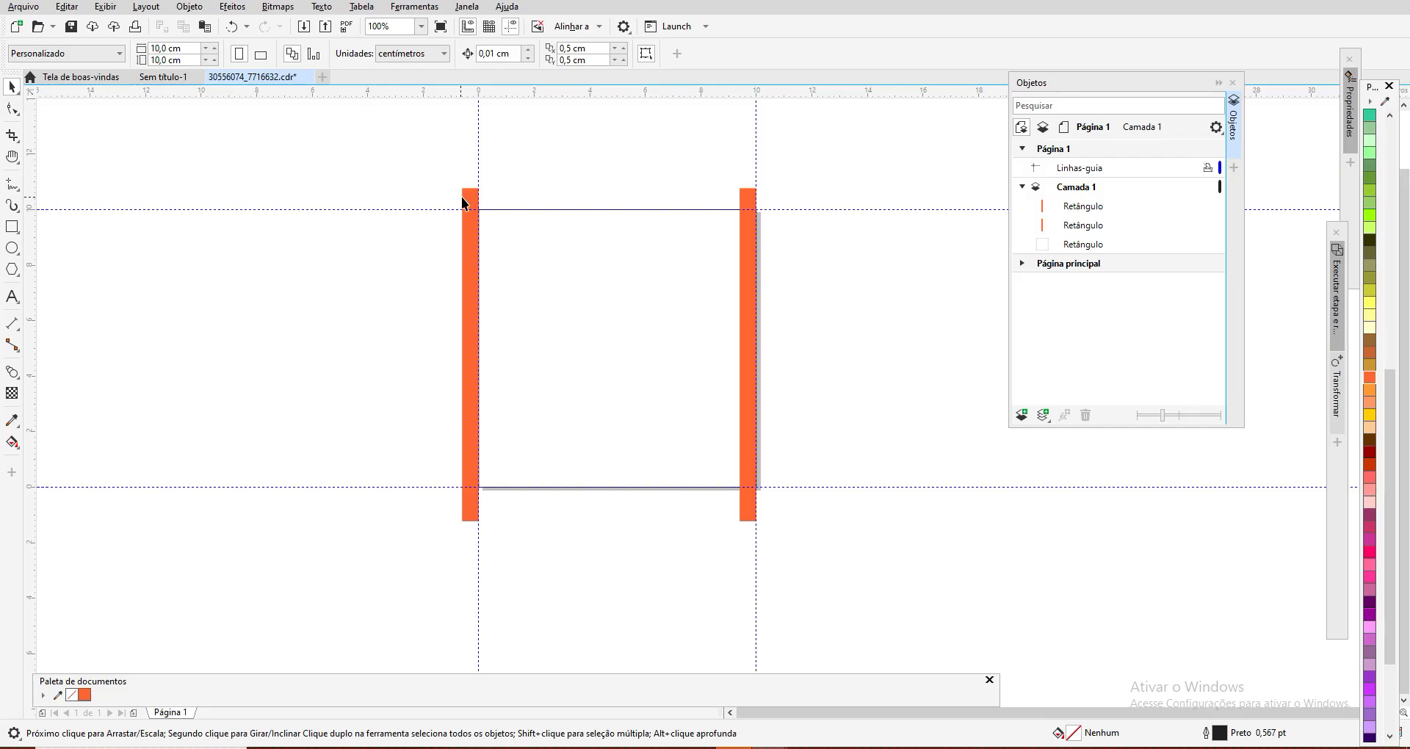
left_click(1086, 207)
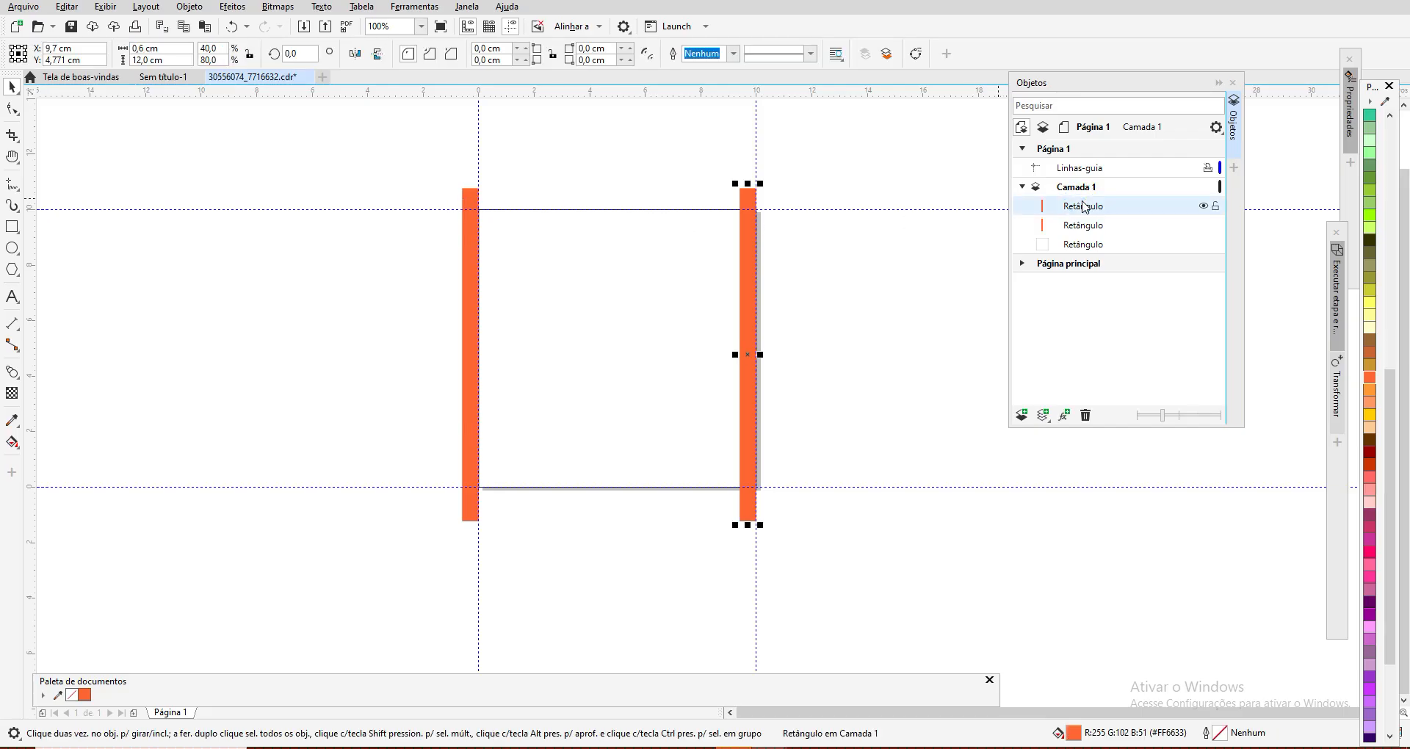
left_click(1086, 226)
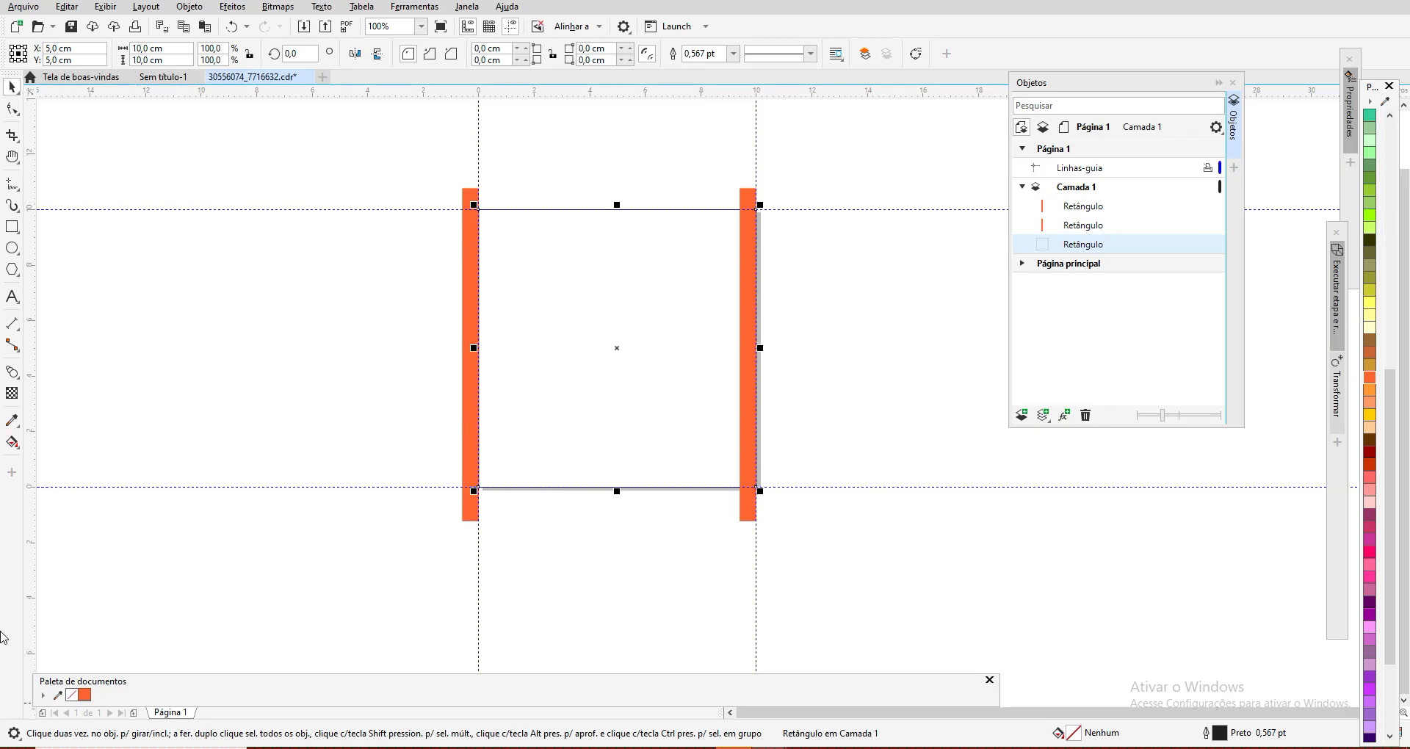
Step: Blend the left orange strip into the right one with 8 intermediate steps
left_click(19, 379)
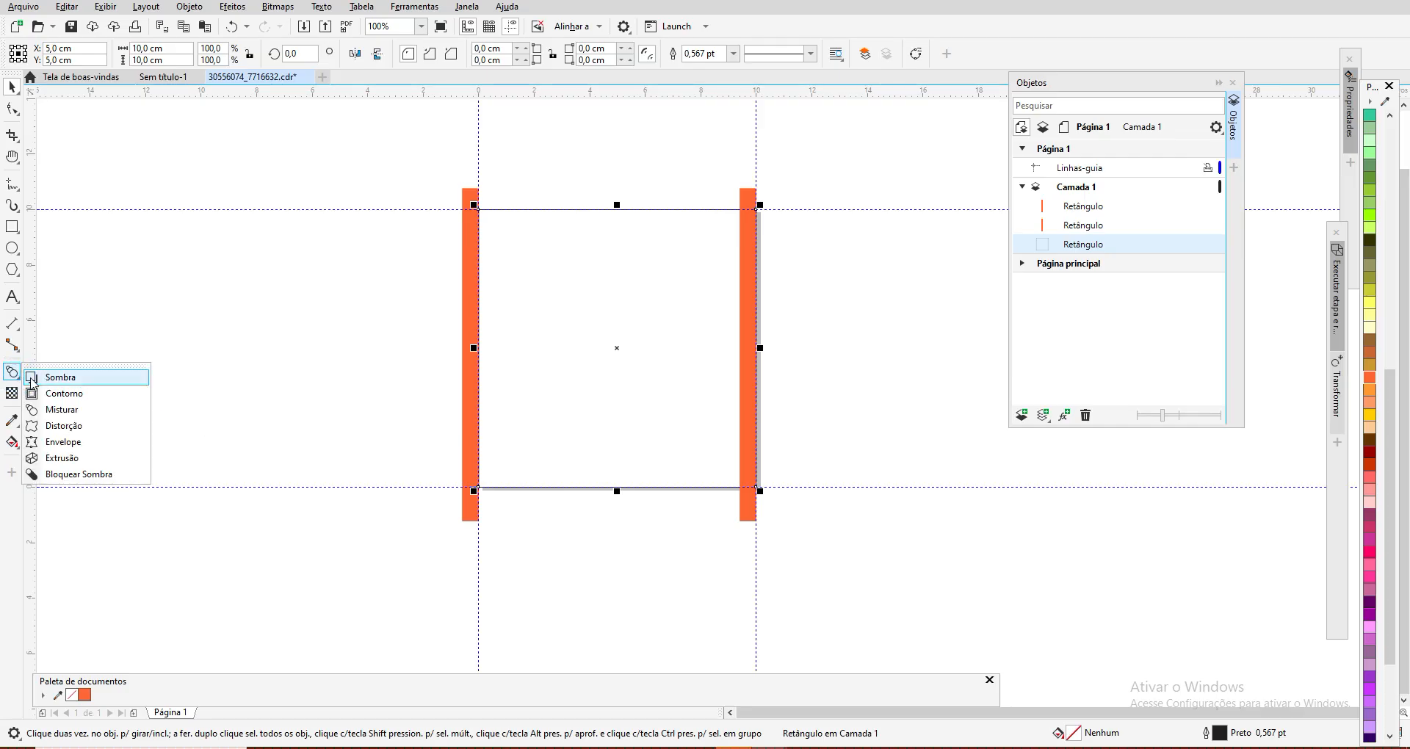
left_click(70, 416)
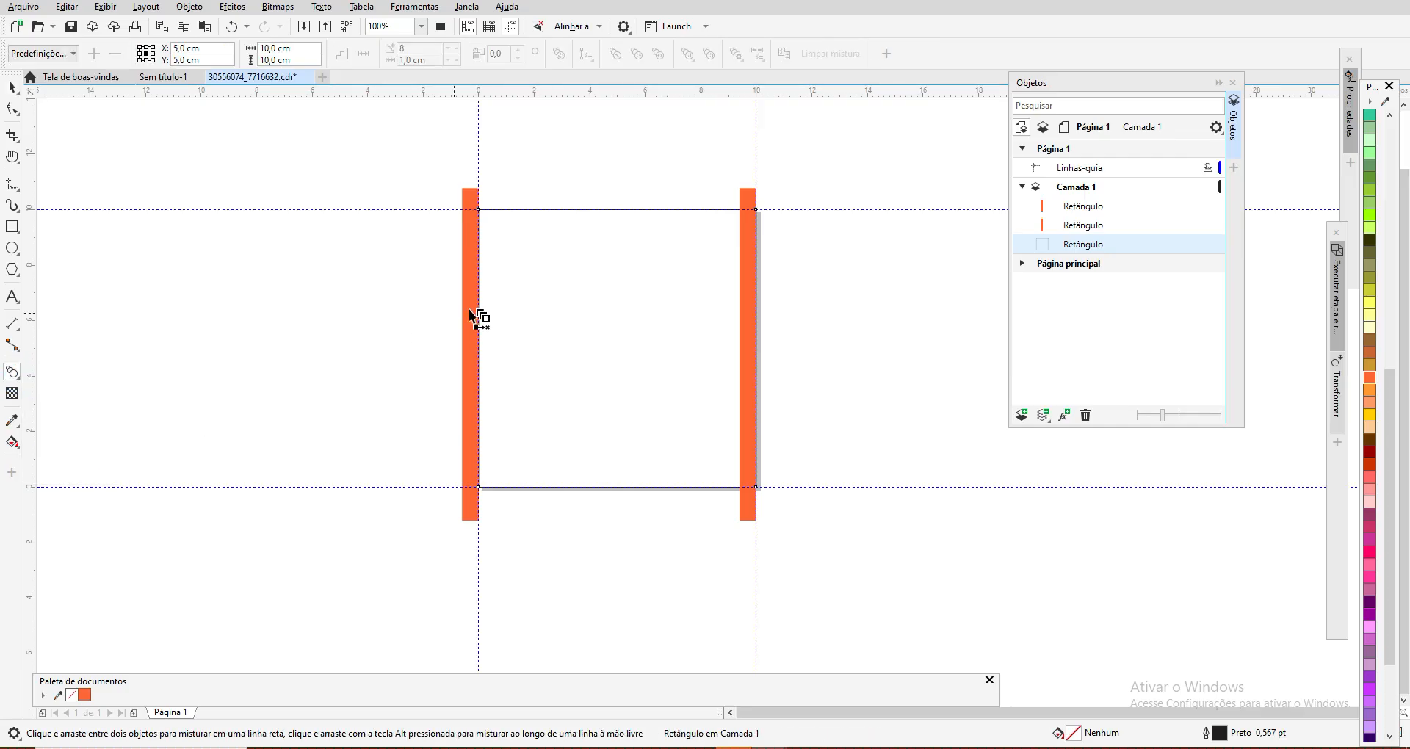
left_click_drag(470, 358, 747, 356)
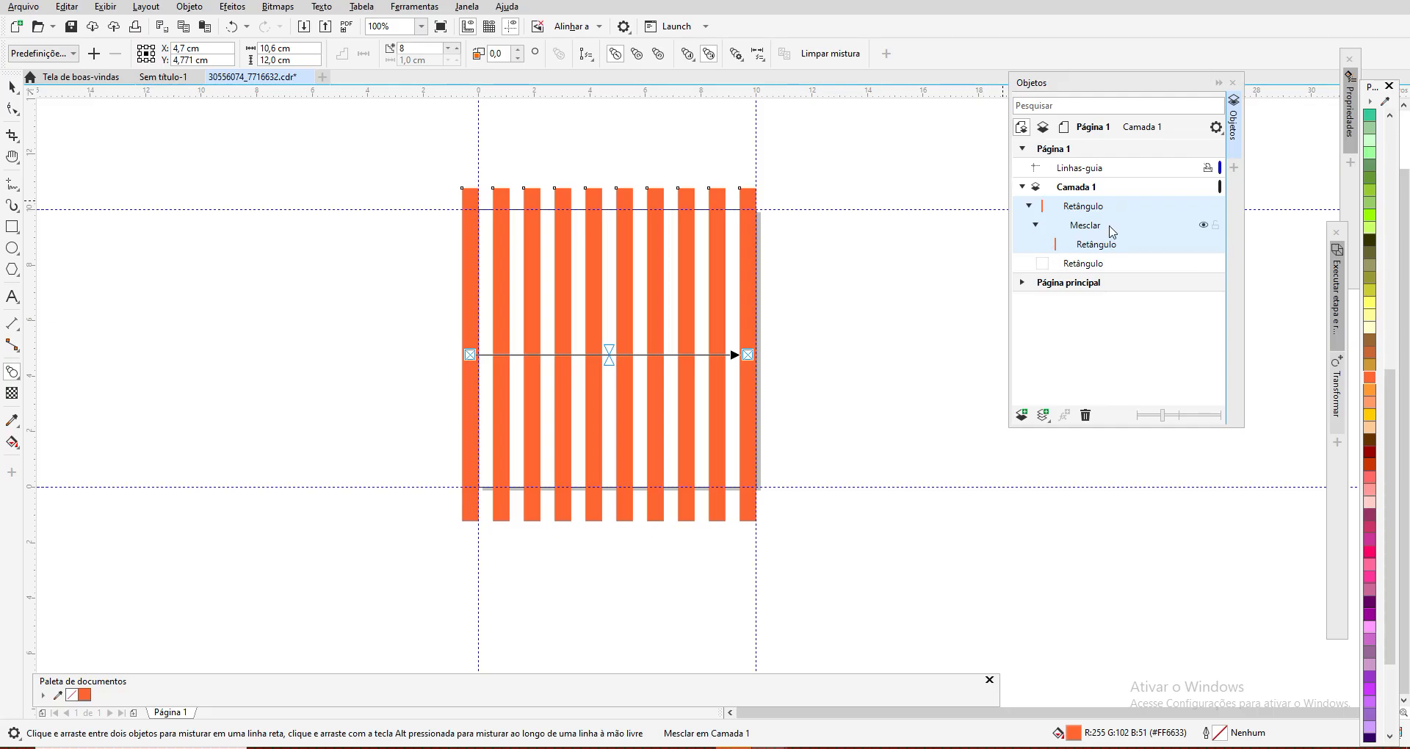
Step: Break the strip blend apart into separate objects and undo the separation
right_click(470, 209)
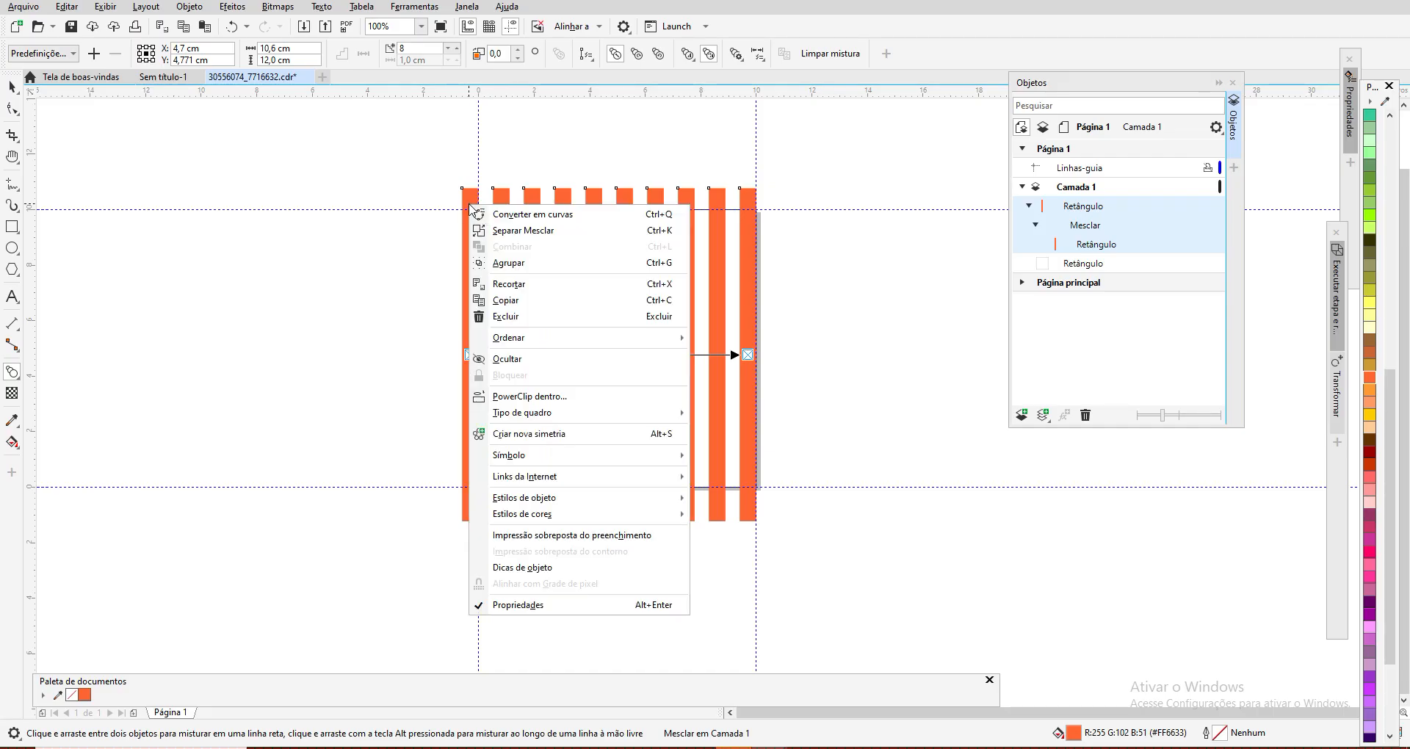
left_click(534, 230)
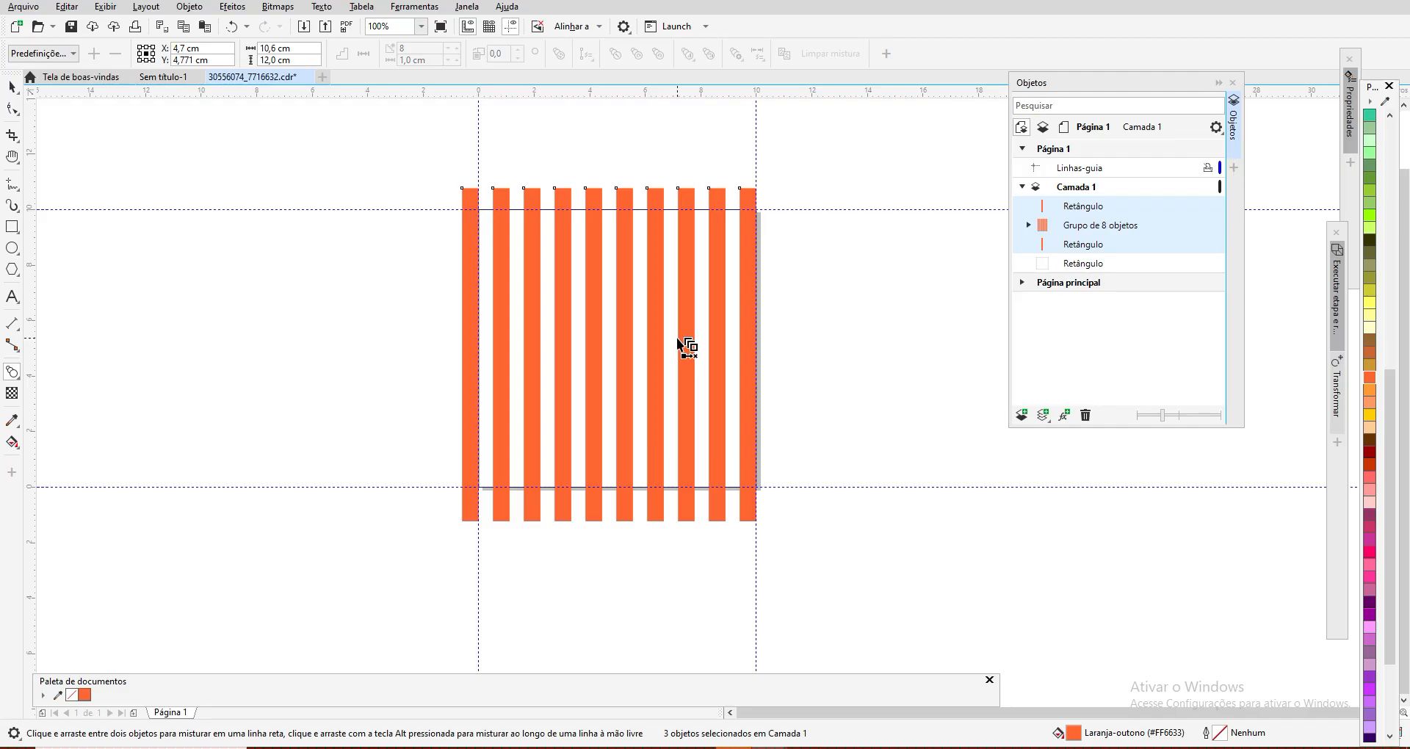
left_click(233, 27)
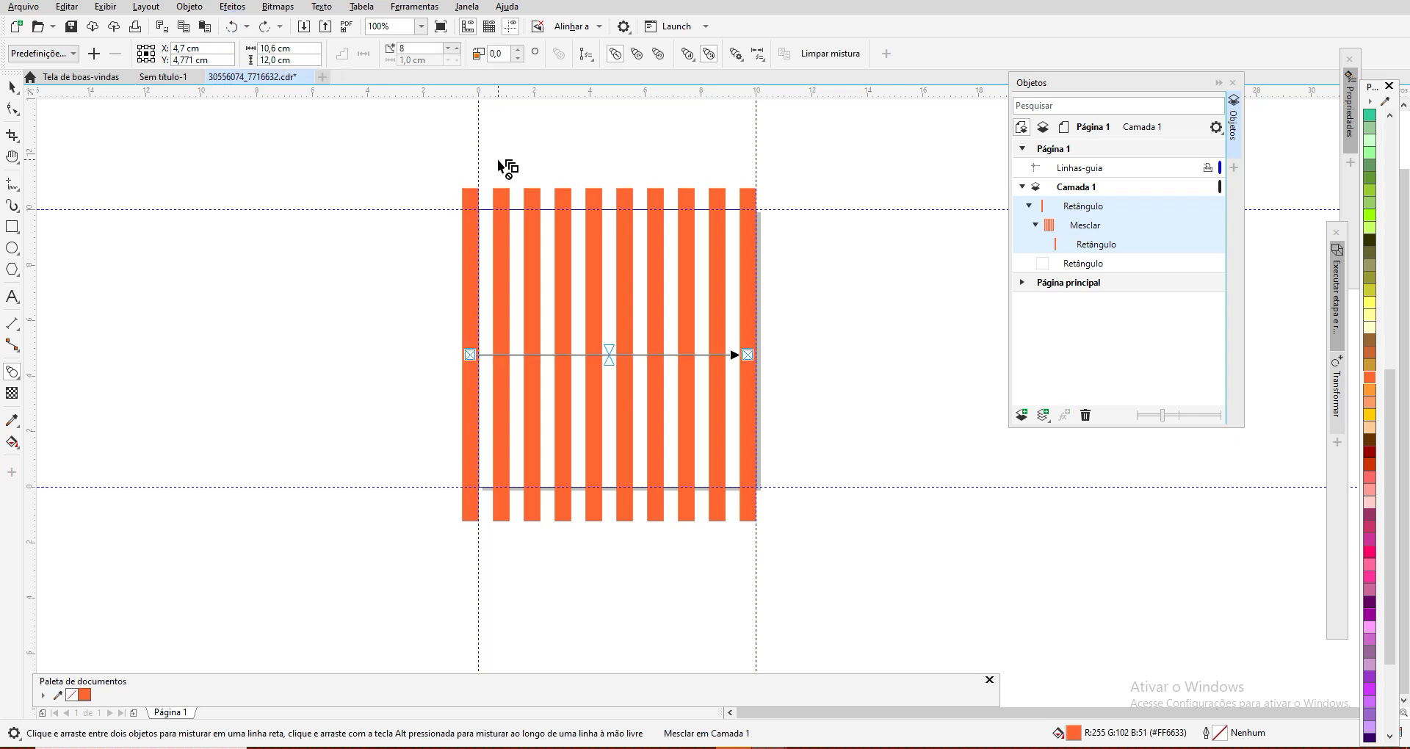
Step: Reduce the number of steps in the strip blend to 5
left_click(450, 53)
left_click(449, 54)
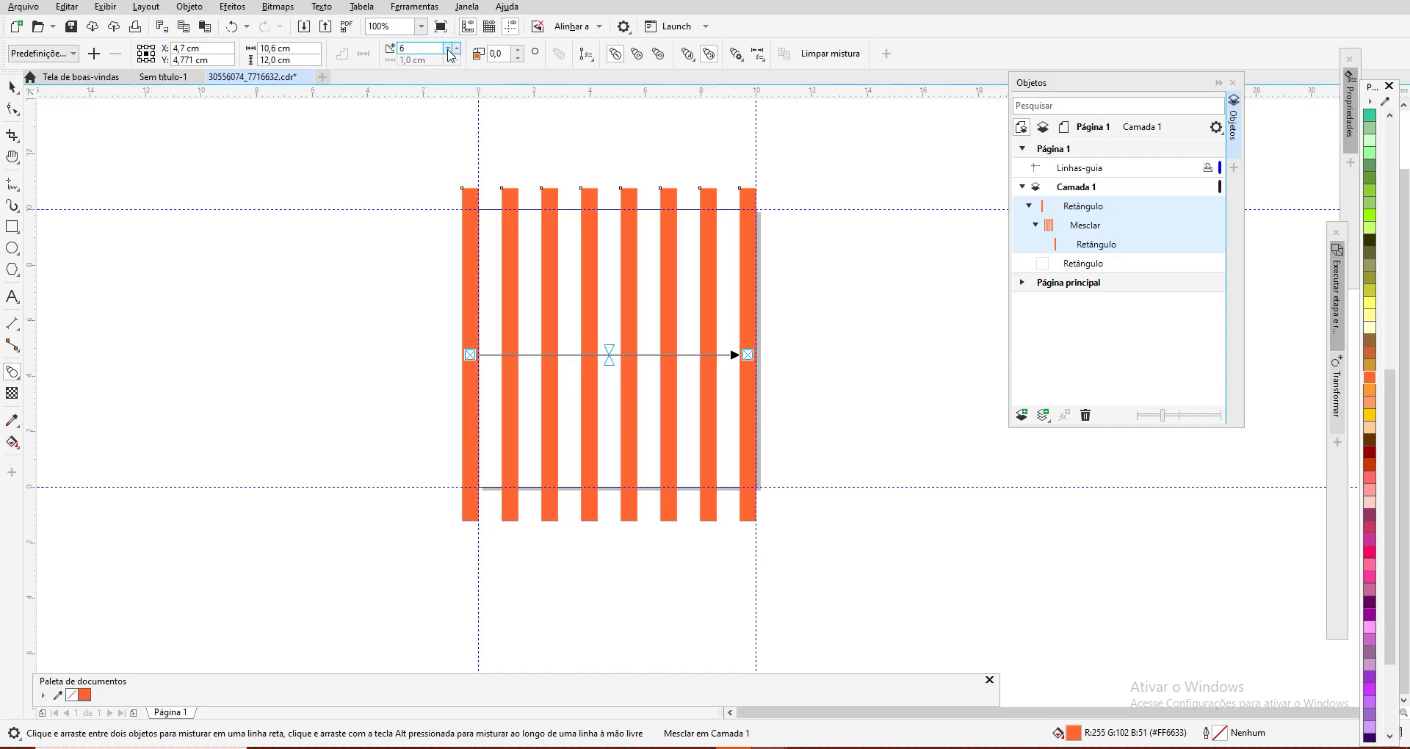
left_click(450, 54)
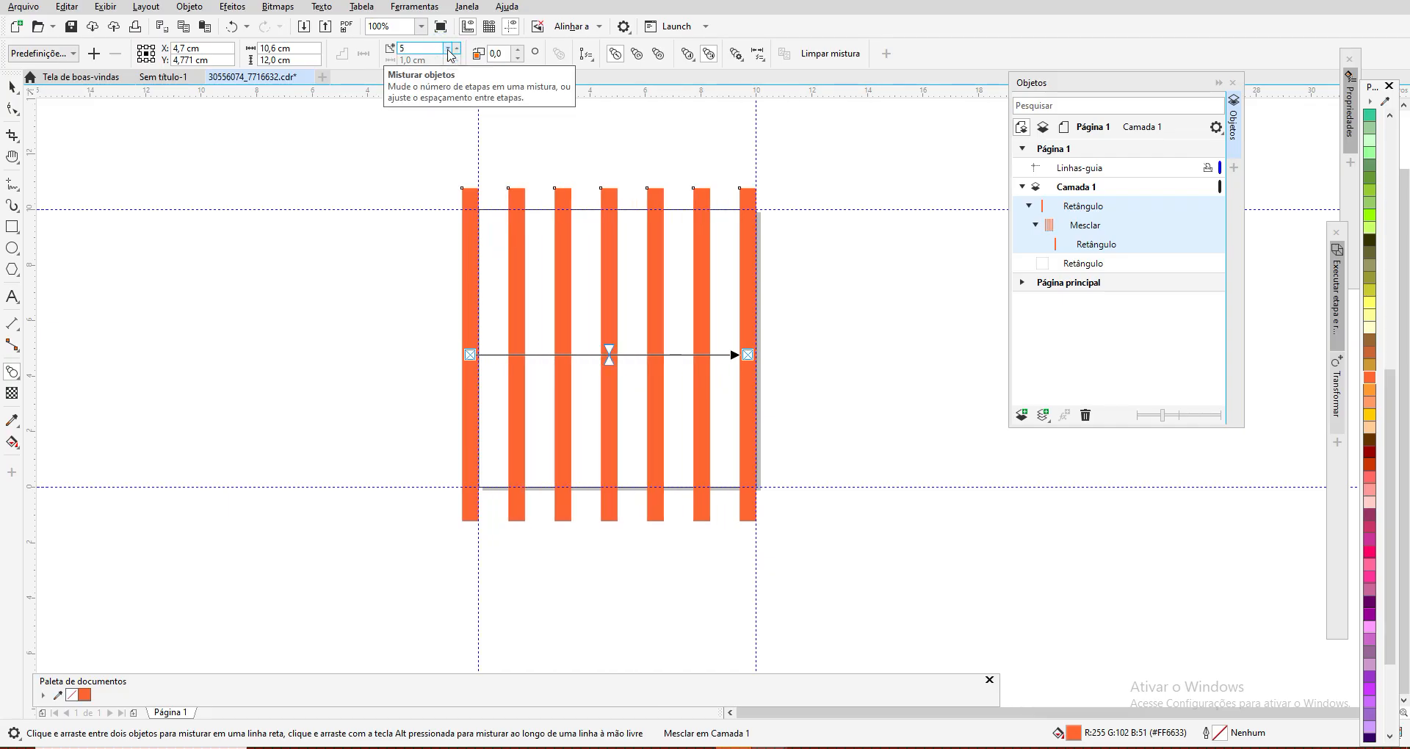
Step: Increase the strip blend to 8 intermediate steps and break it apart into separate objects
left_click(457, 49)
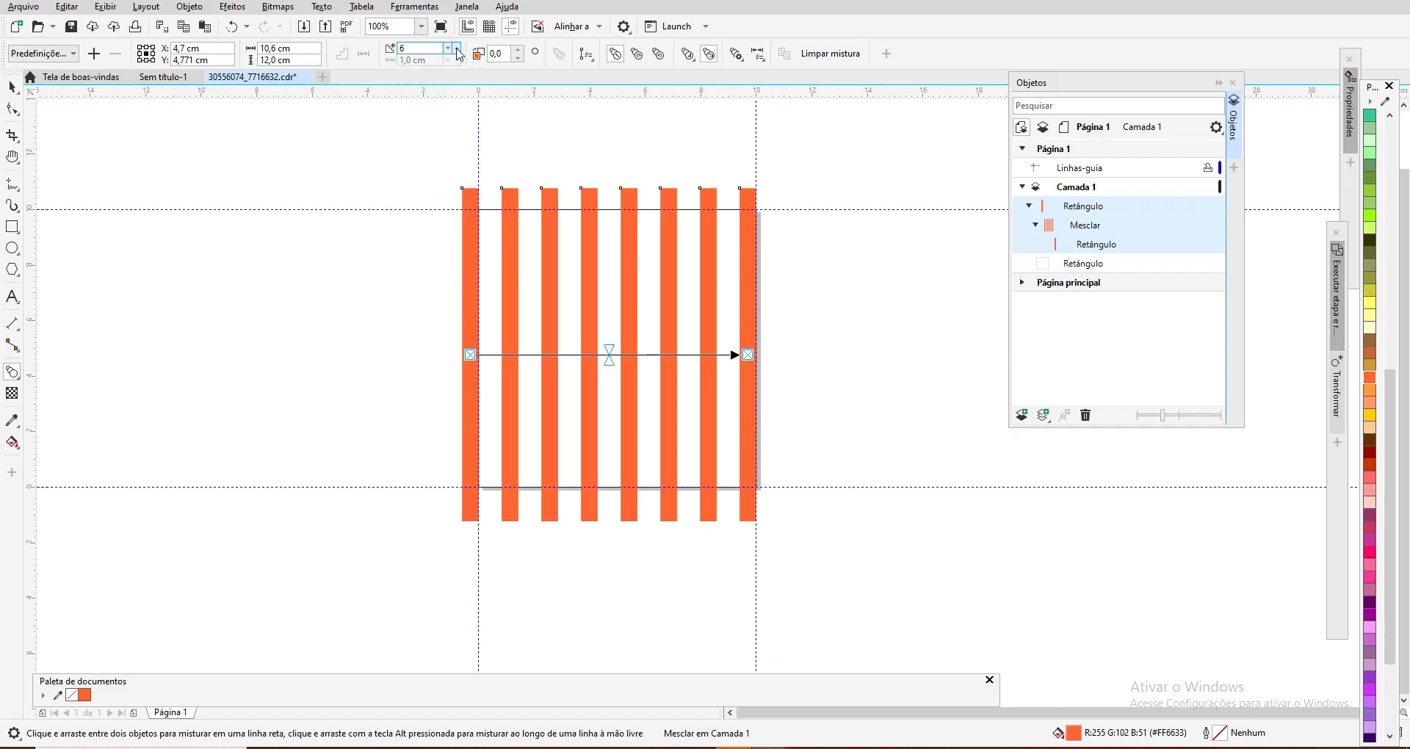
left_click(456, 49)
left_click(457, 49)
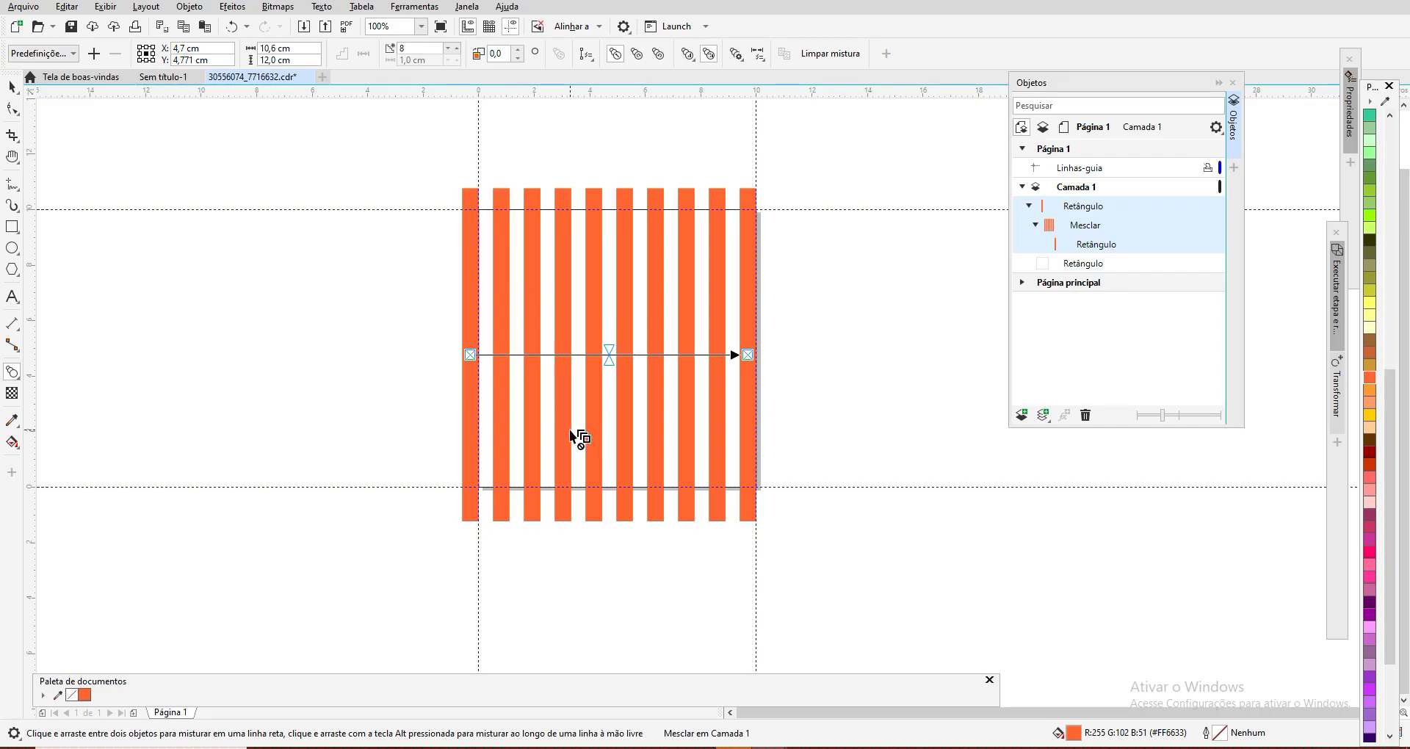
right_click(472, 196)
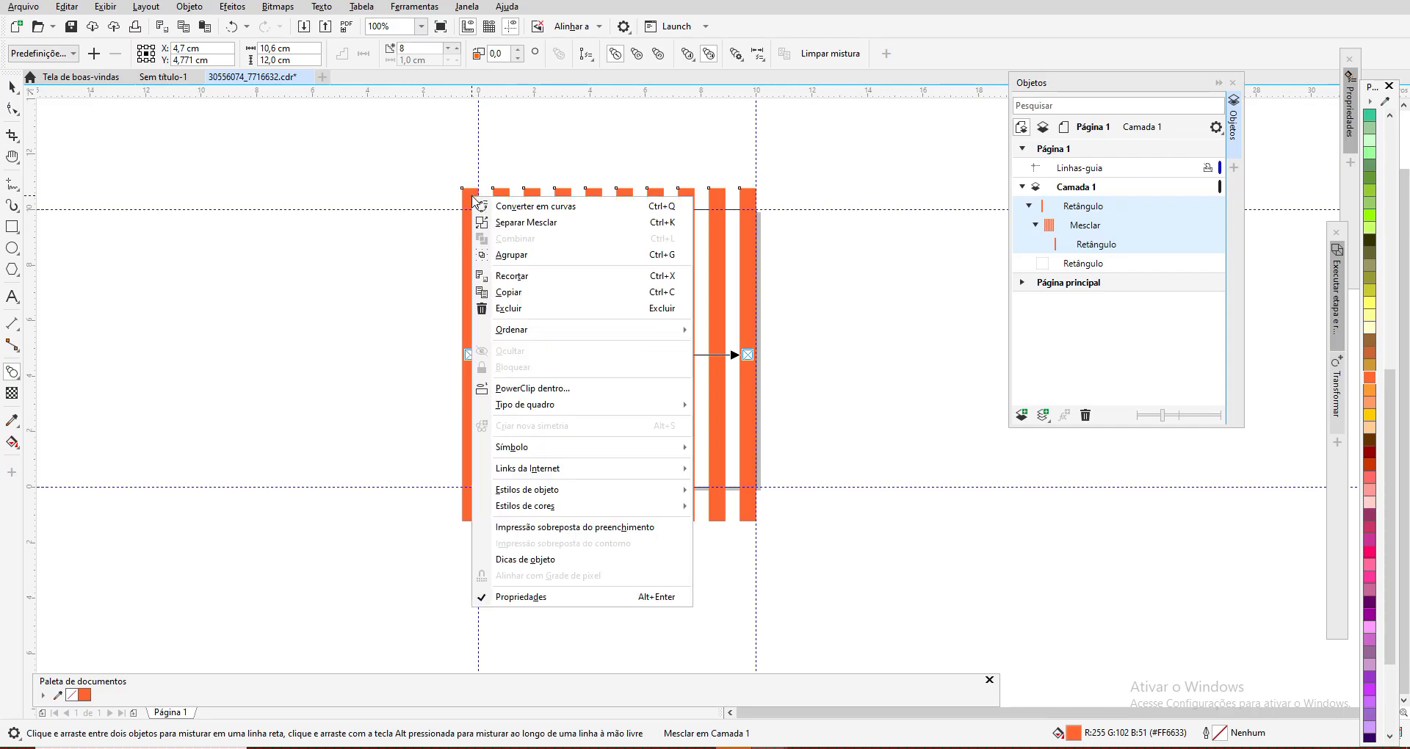
left_click(508, 223)
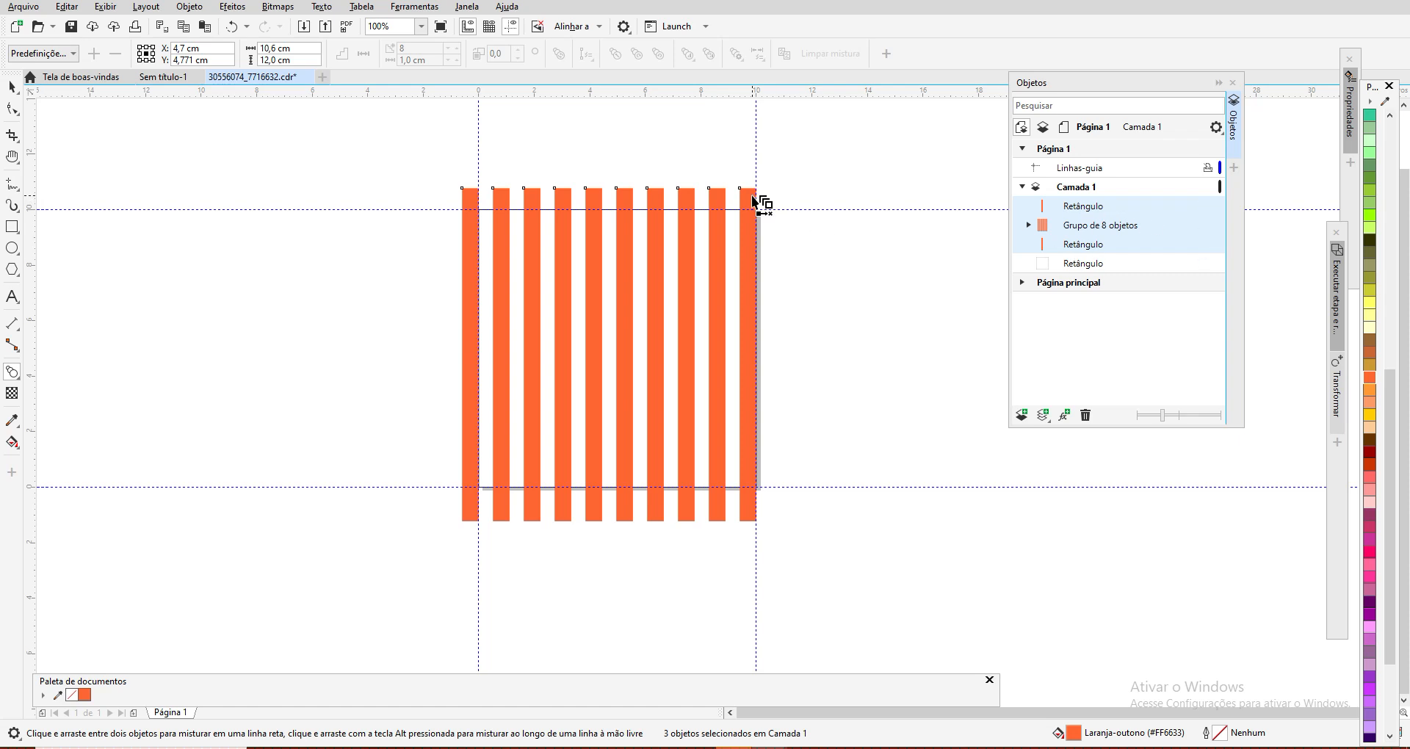
Step: Select the right strip, the group of 8 intermediate strips and the left strip one after another to identify them in the Objects list
left_click(1092, 206)
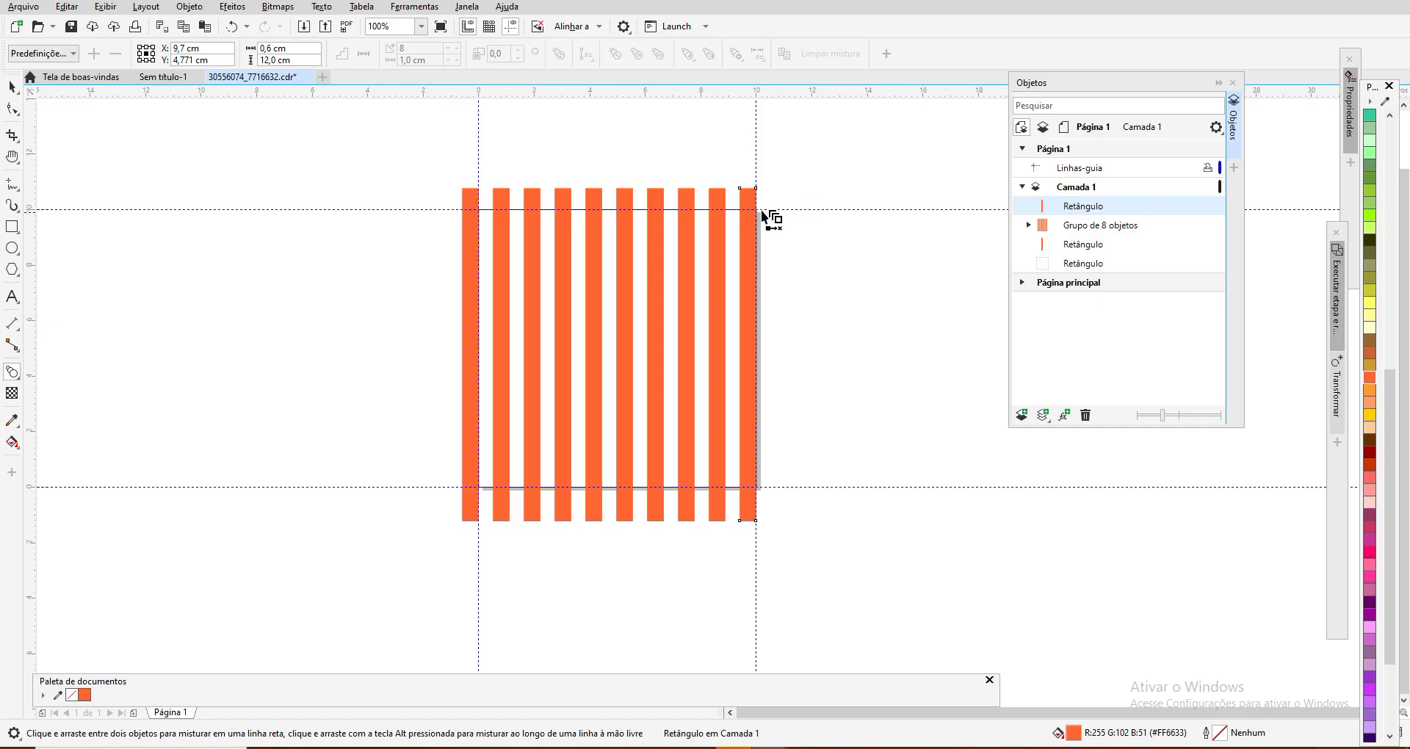
left_click(1107, 228)
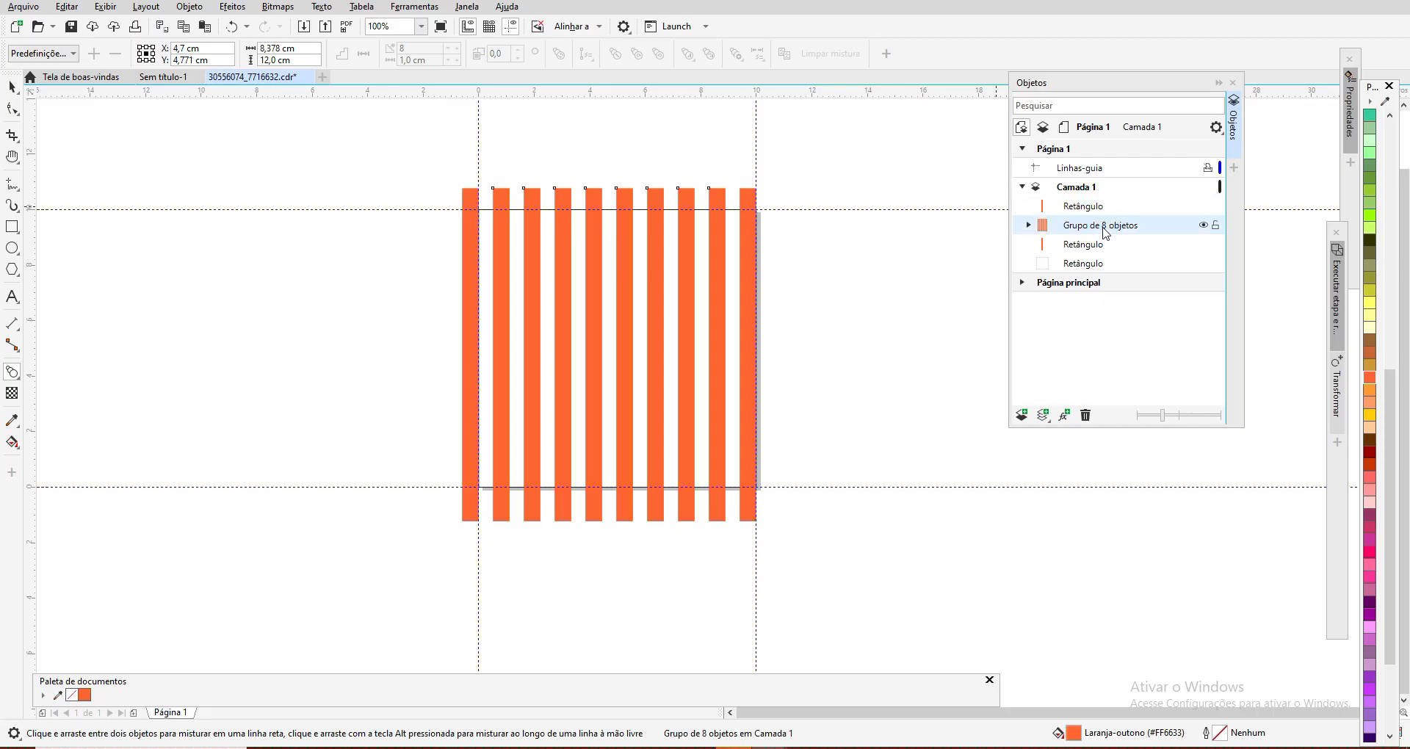
left_click(1081, 246)
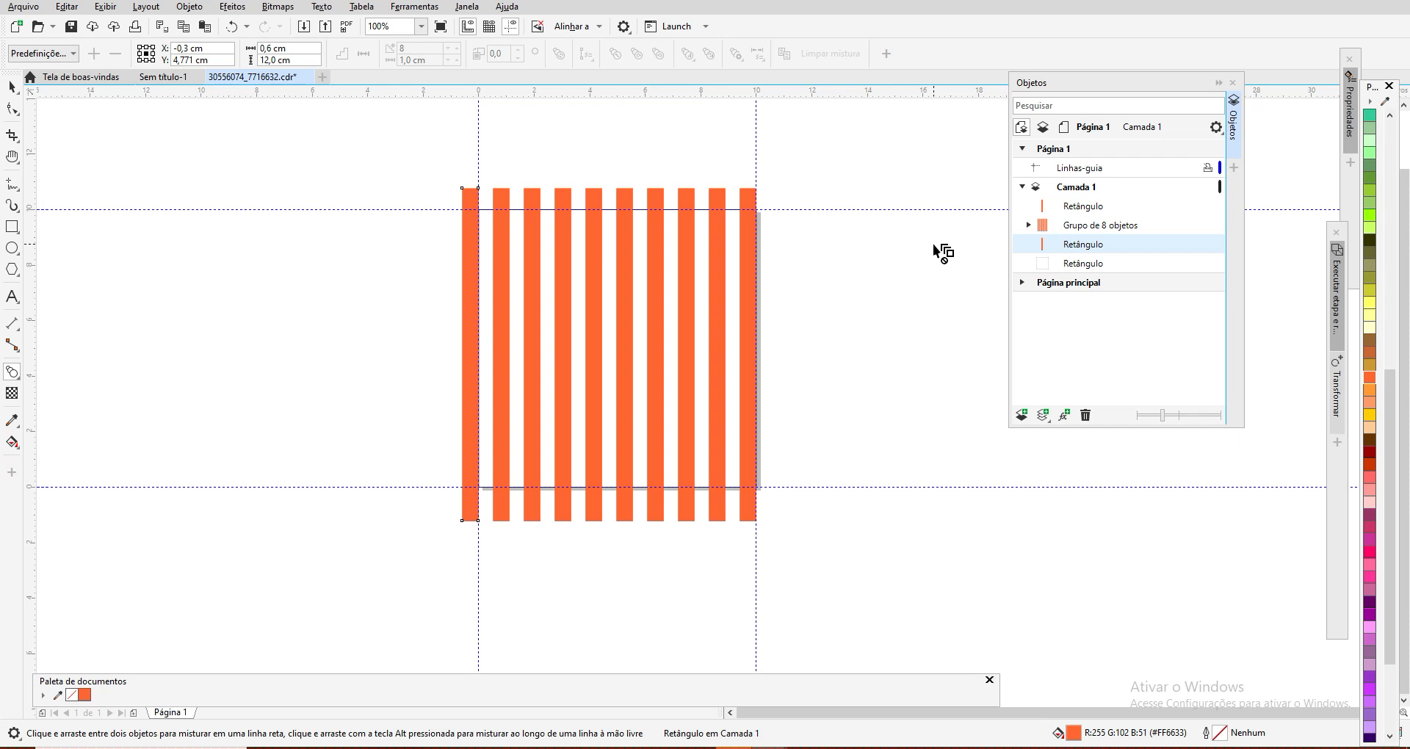
left_click(12, 89)
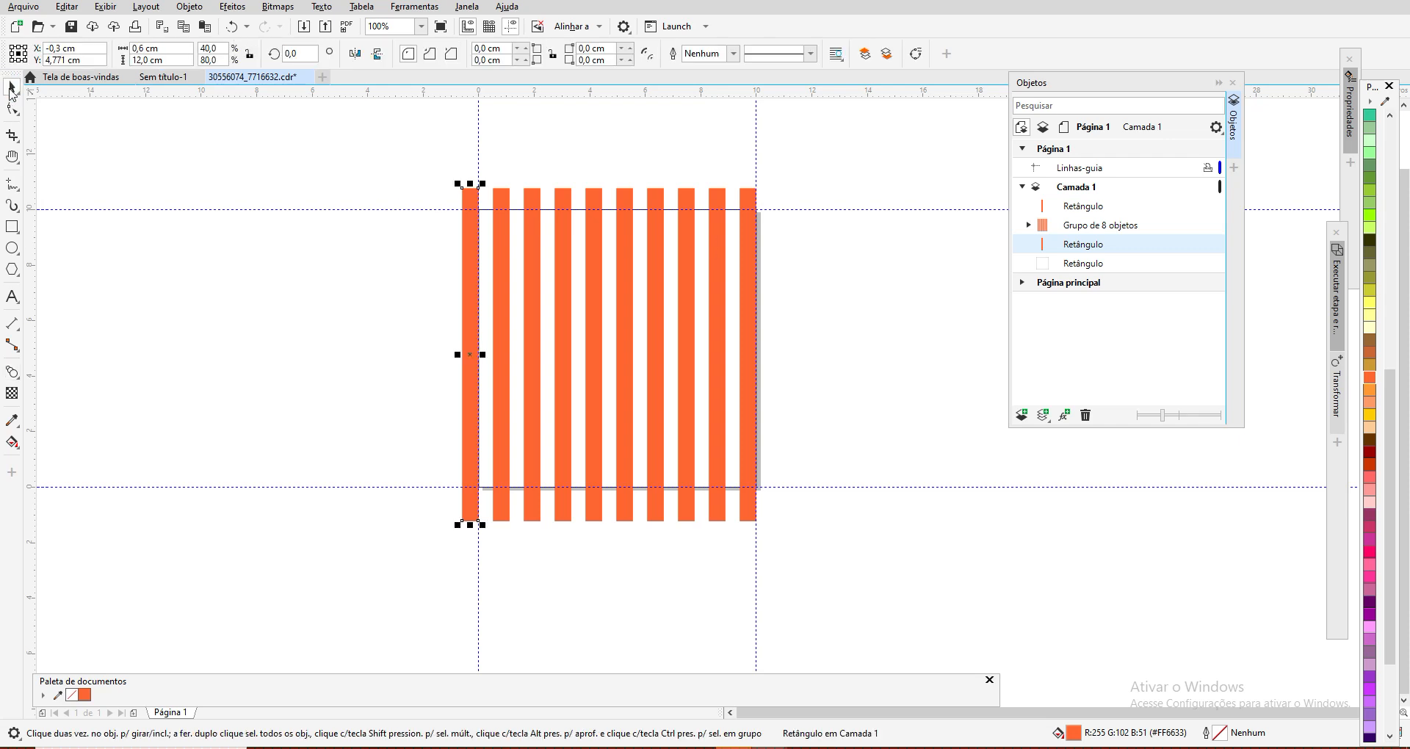
Step: Select everything on the page, clear the selection, and lock the 10 × 10 cm background rectangle
left_click_drag(284, 150, 841, 567)
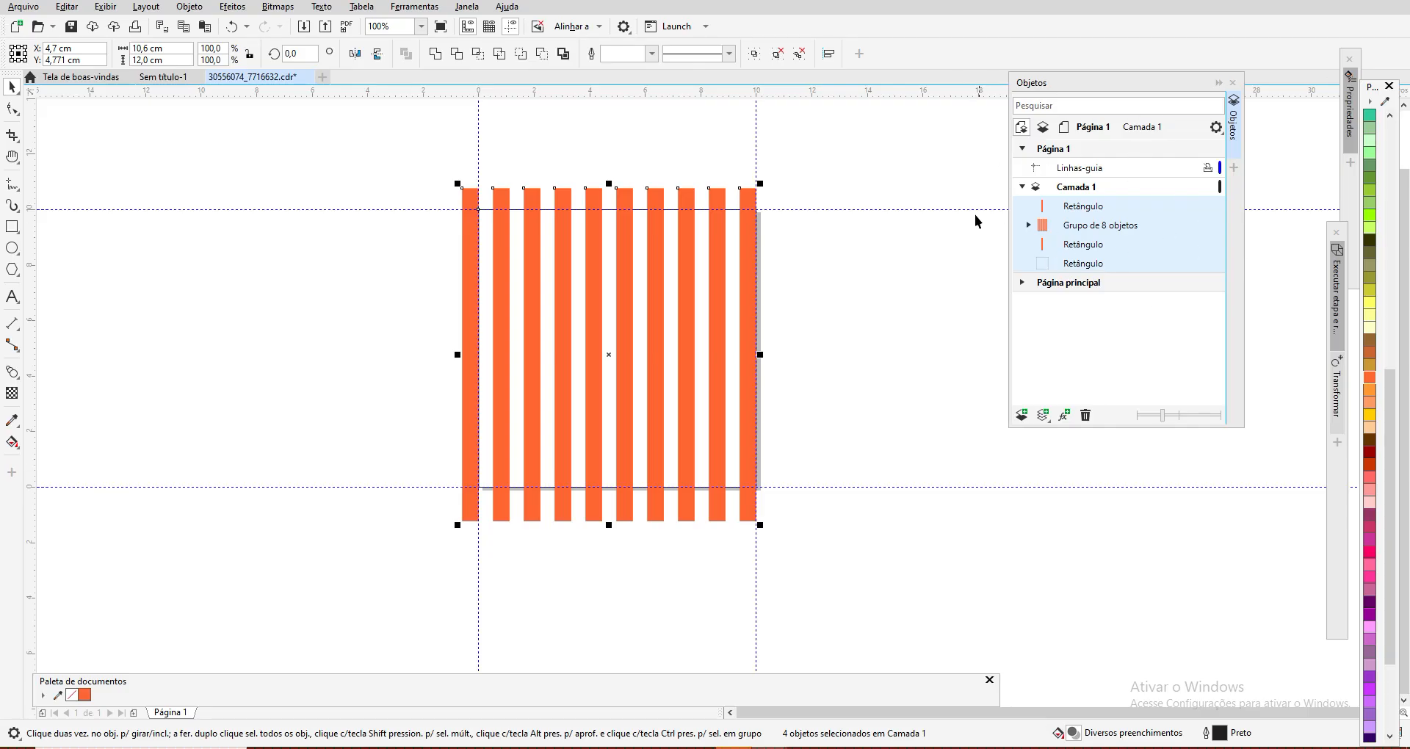
left_click(850, 344)
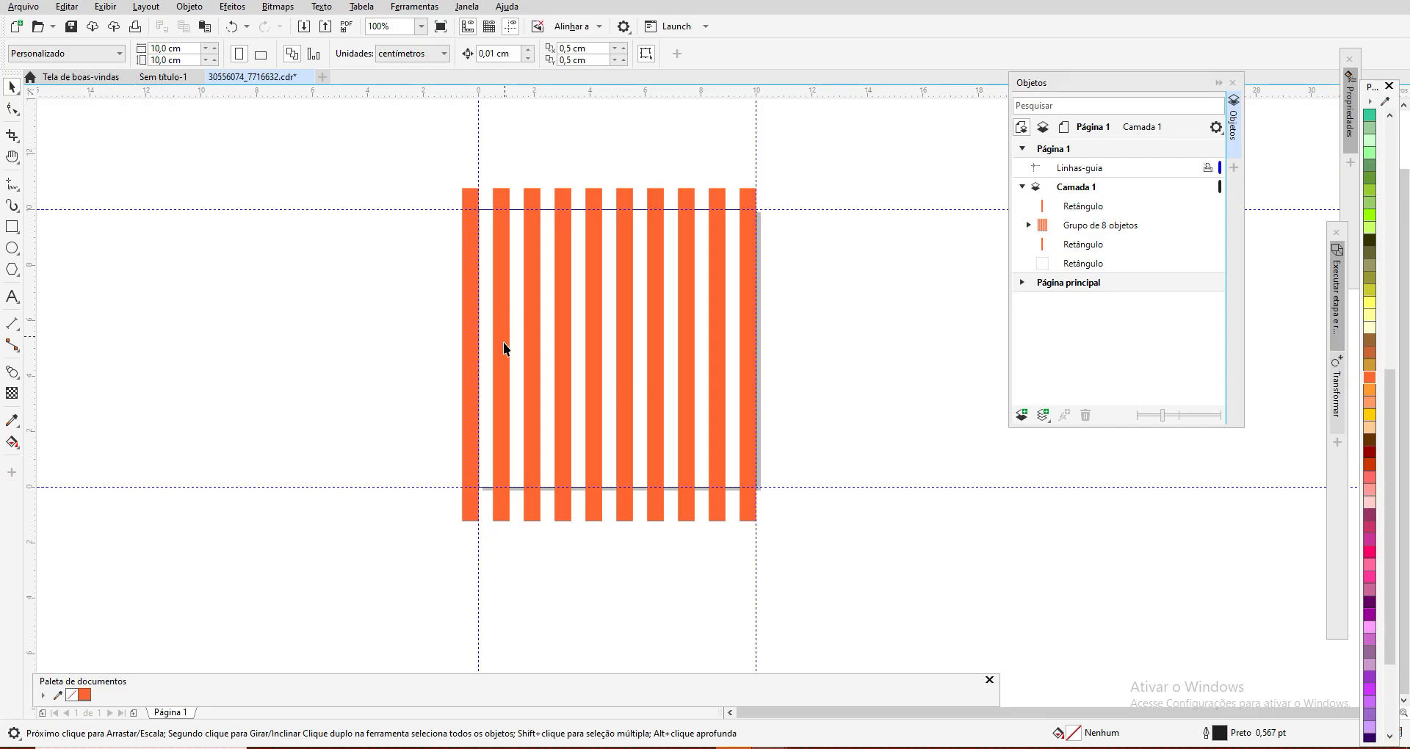
left_click(1084, 263)
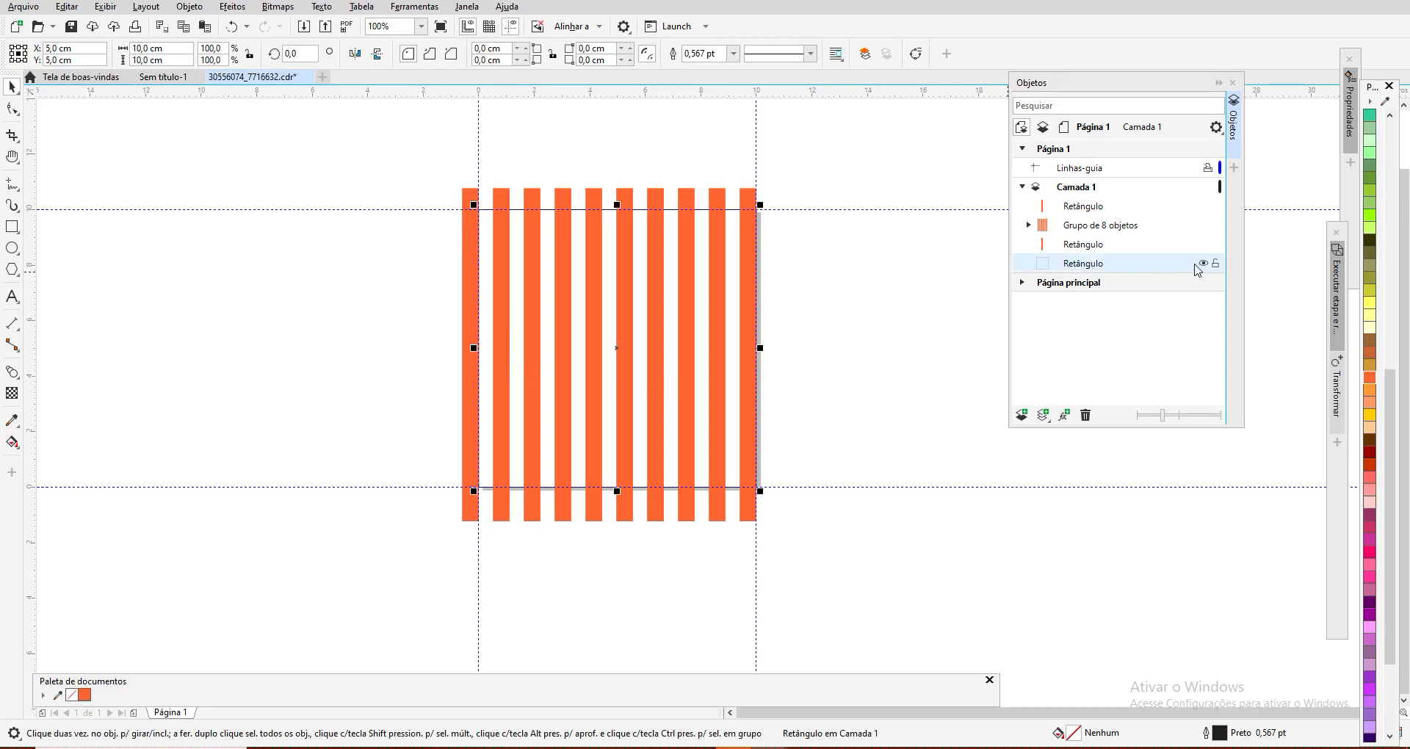
left_click(1216, 265)
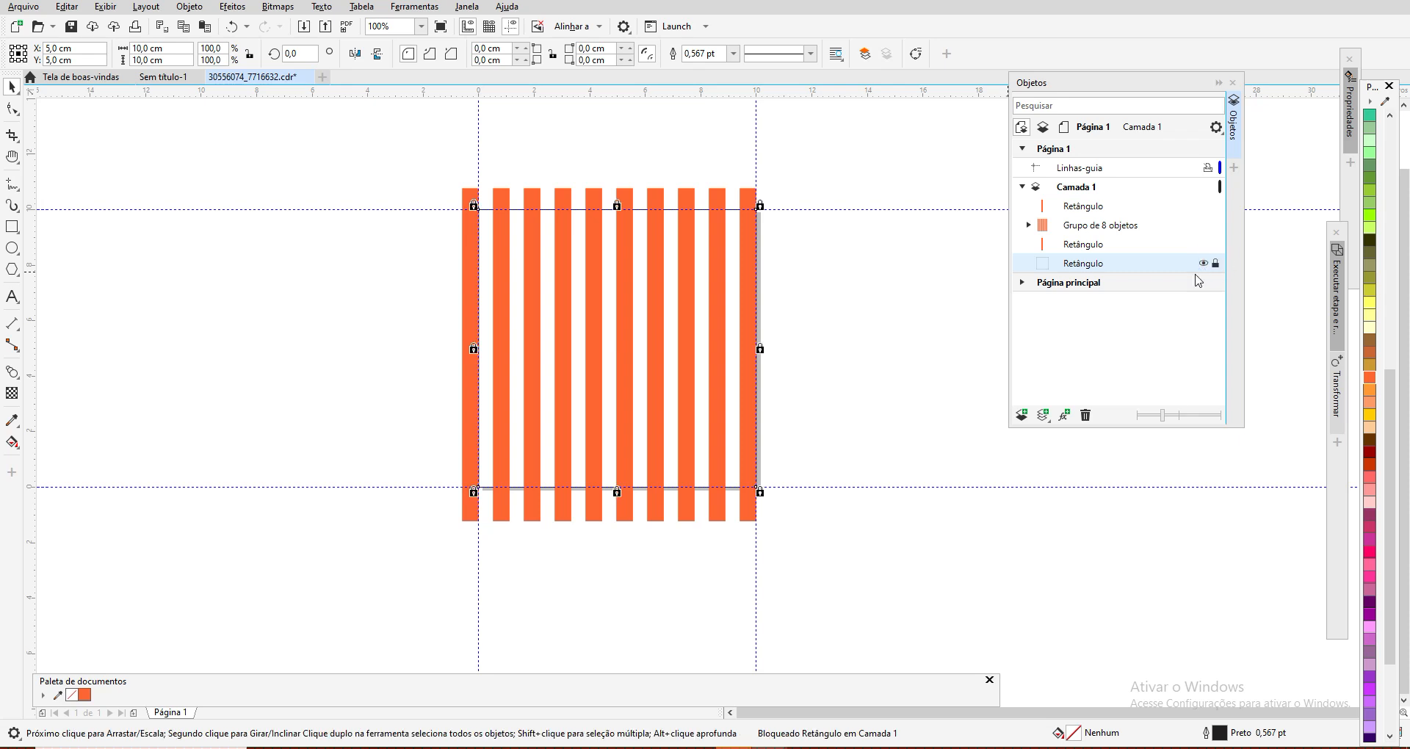
left_click(842, 337)
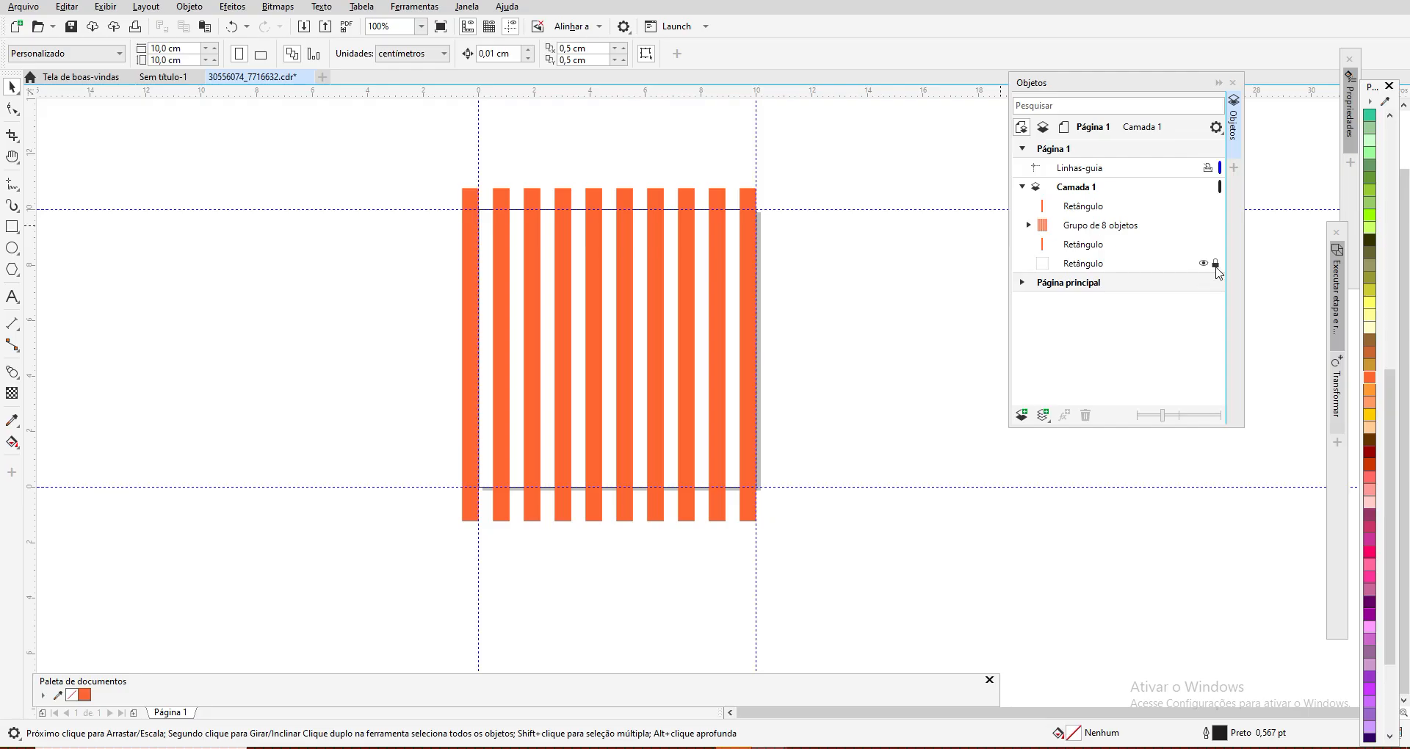
Step: Group the two outer strips with the group of 8 intermediate strips and look through the new group's members
left_click(1092, 211)
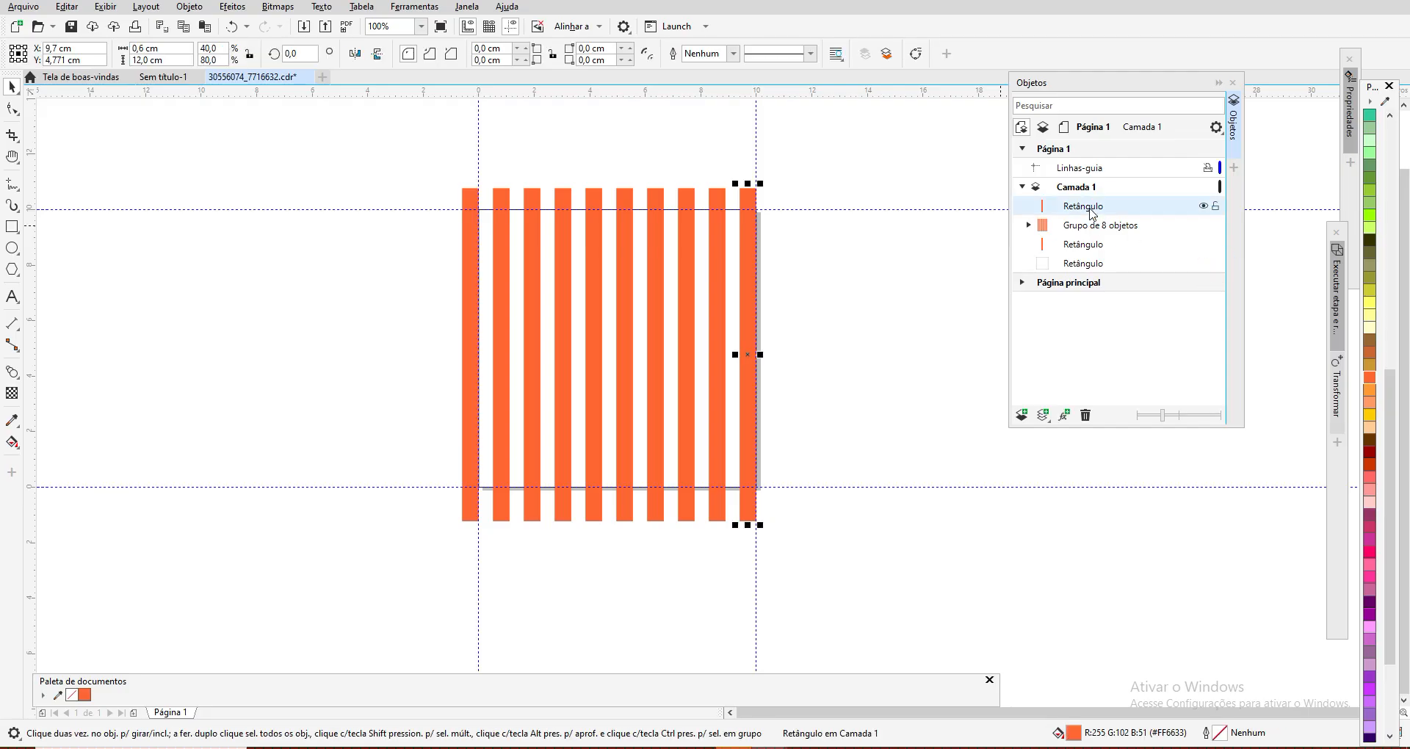
left_click(1076, 229)
left_click(1083, 206)
left_click(1087, 230, "ctrl")
left_click(1087, 245, "ctrl")
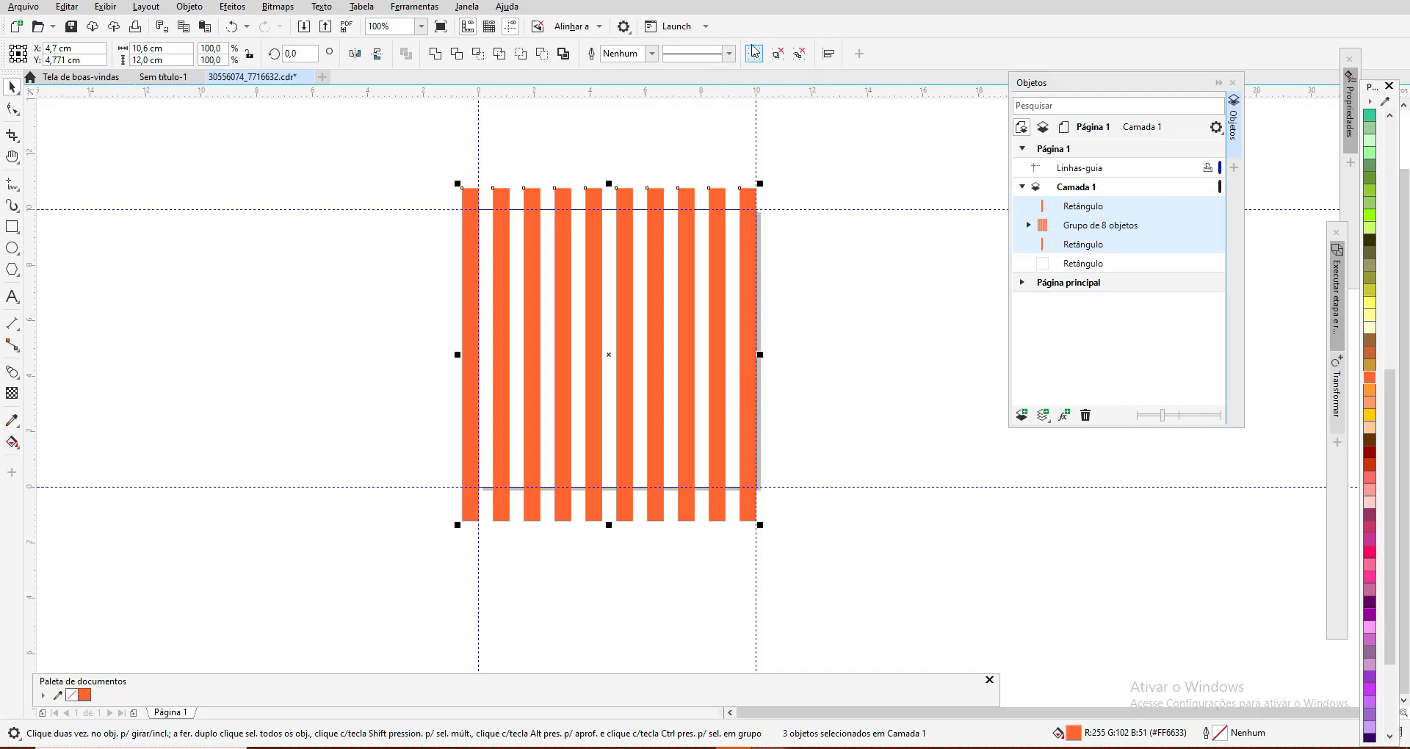
left_click(754, 54)
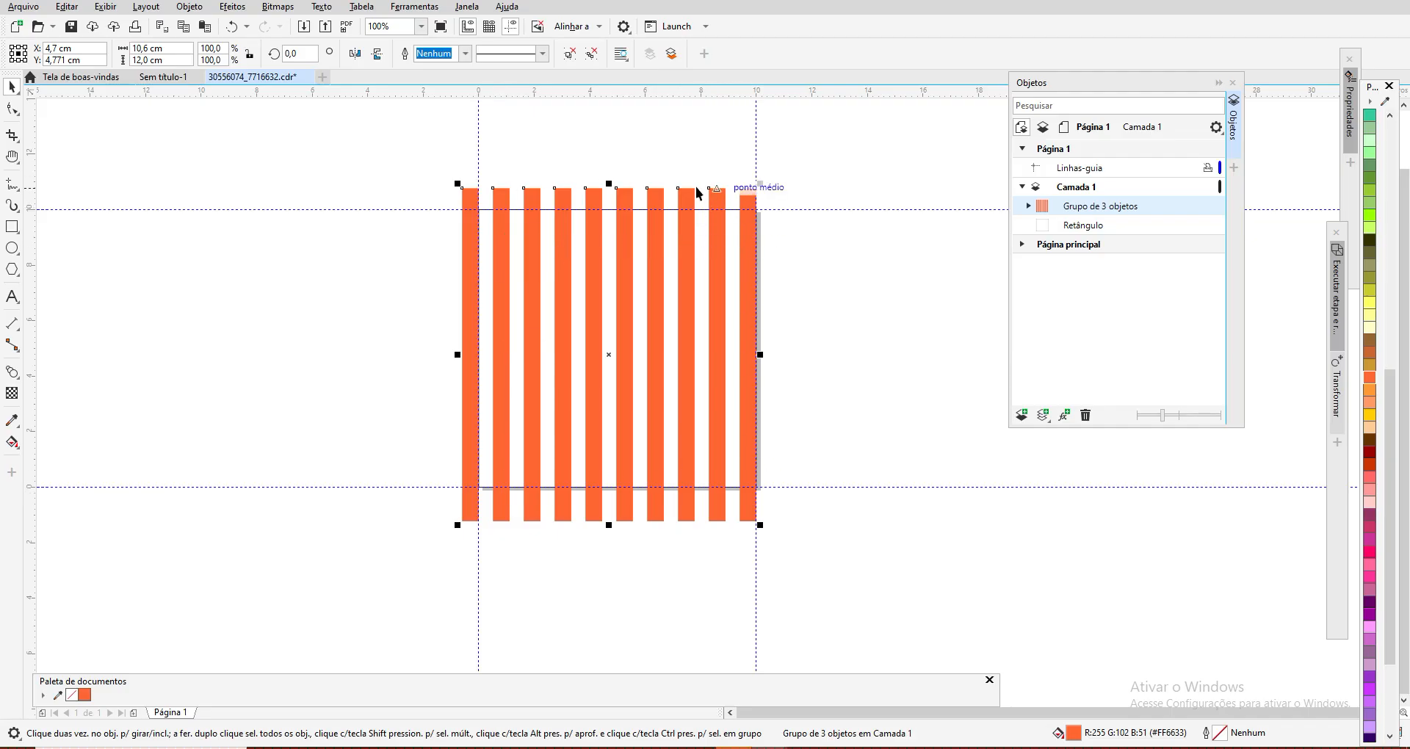
left_click(1028, 206)
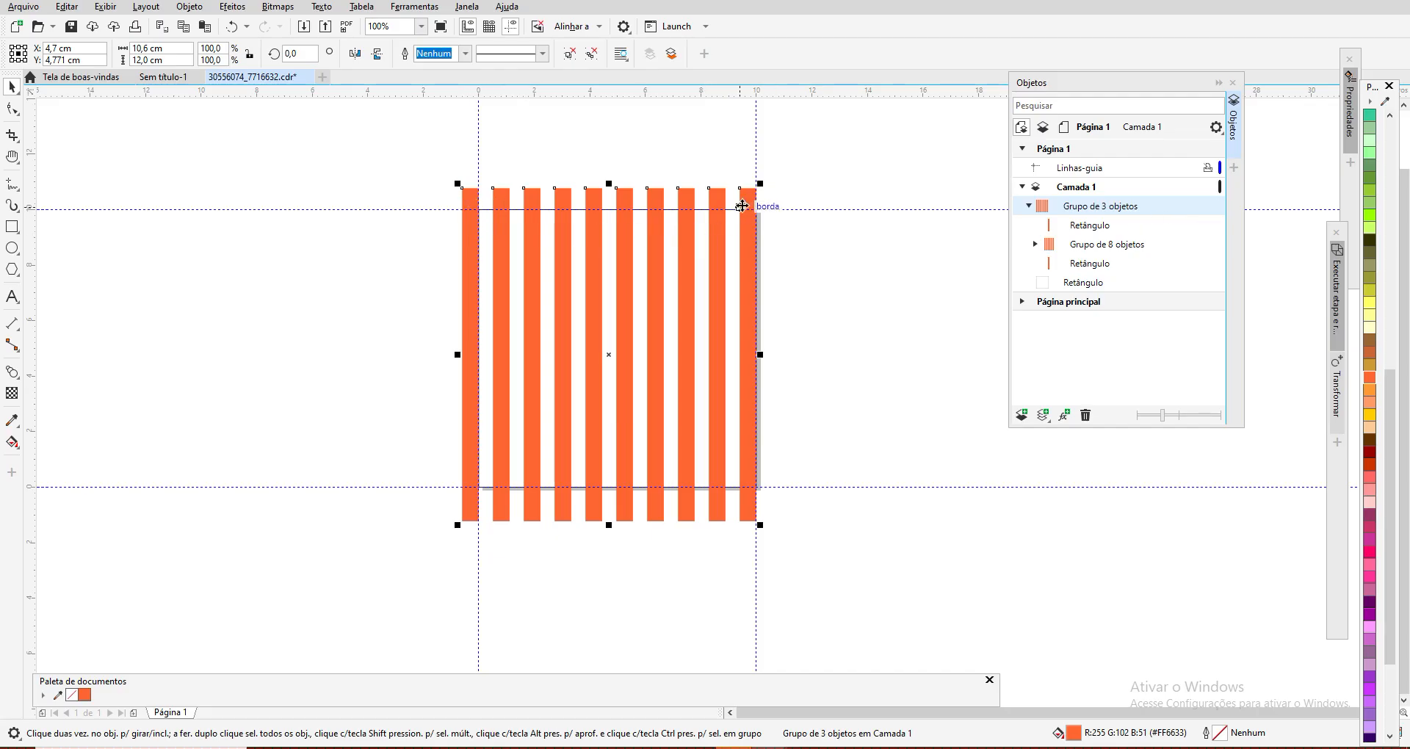
left_click(1028, 206)
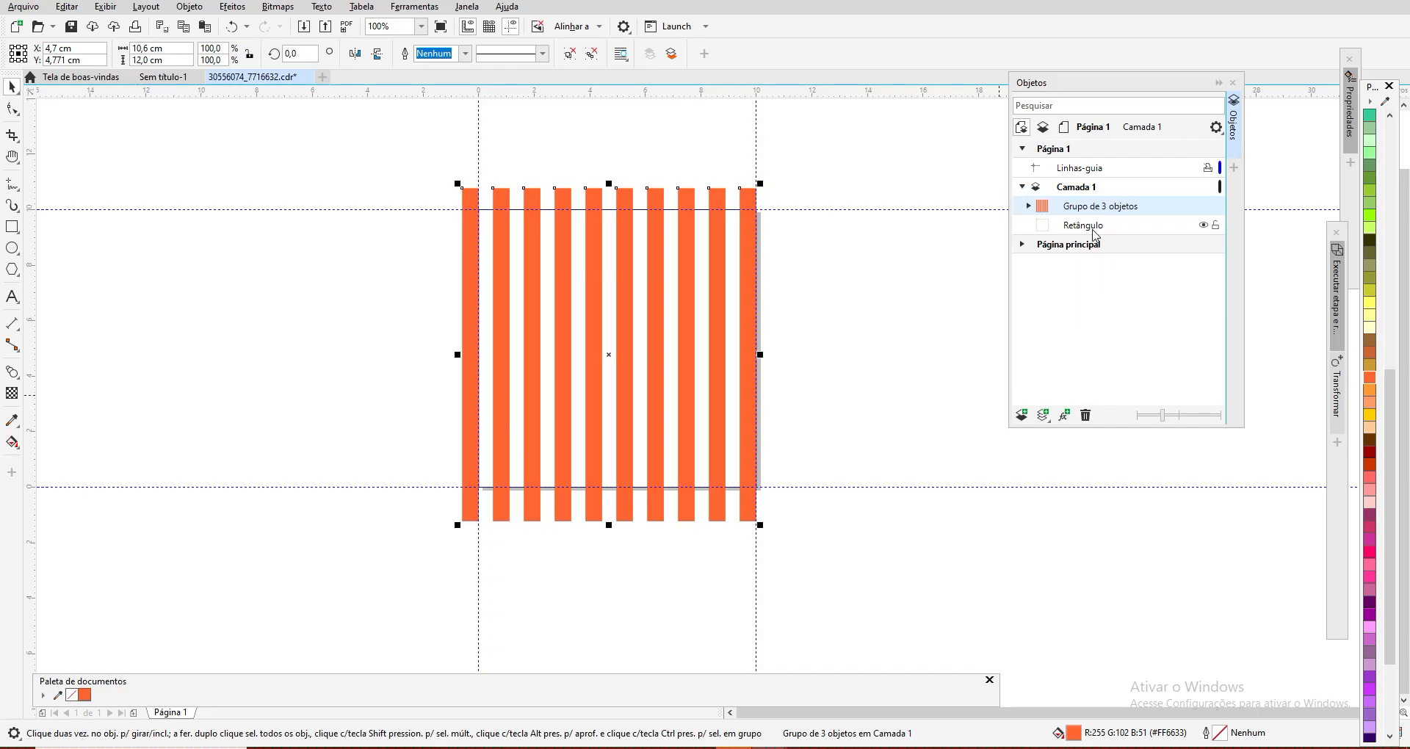
Step: Duplicate the complete stripe group and centre the copy on the page
left_click(1073, 209)
left_click(66, 9)
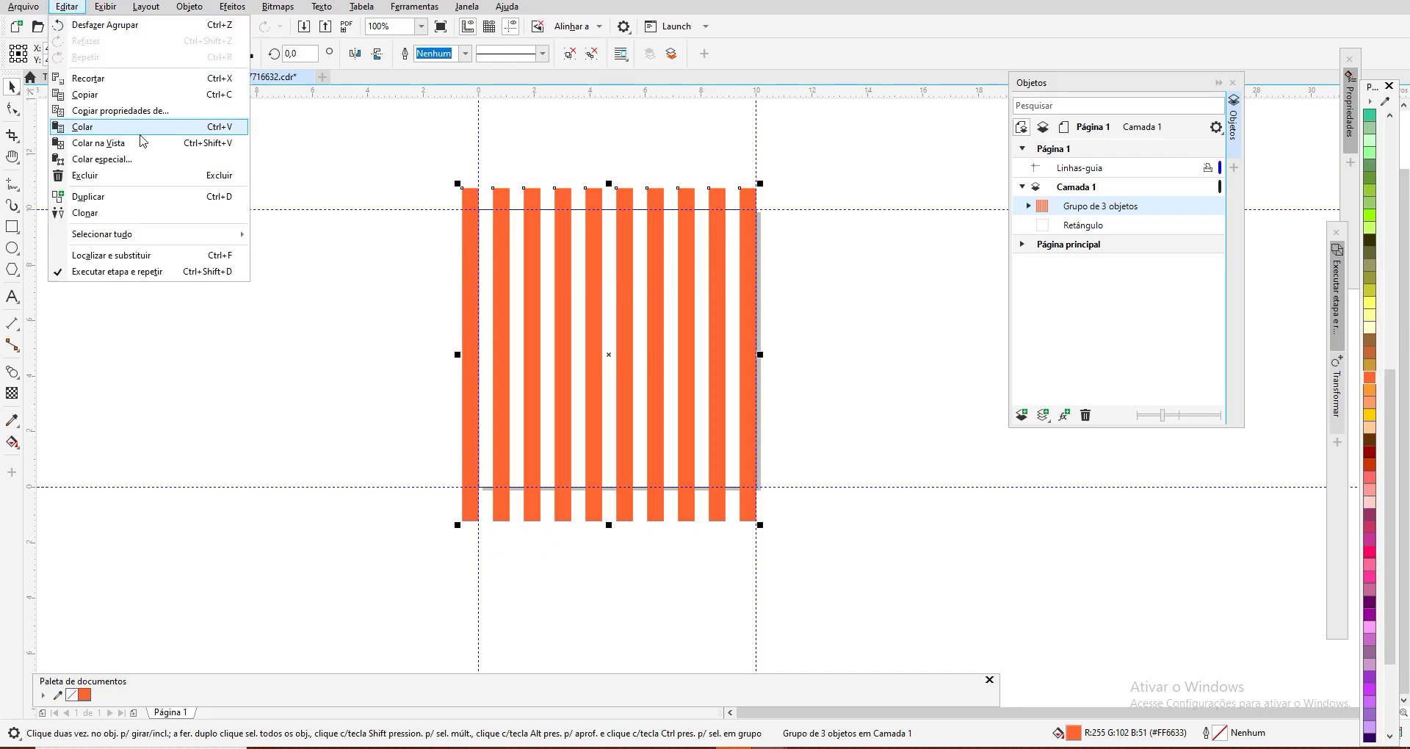
left_click(107, 197)
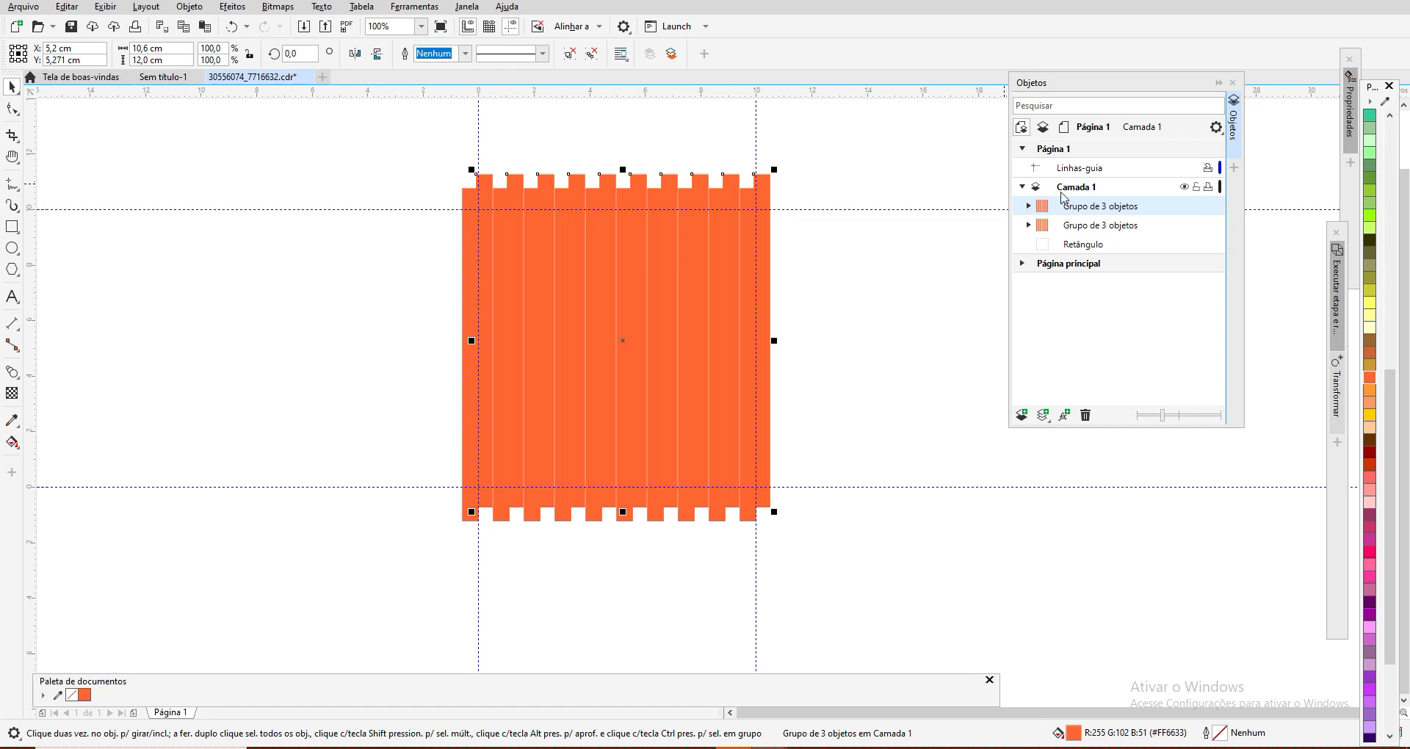
key("p")
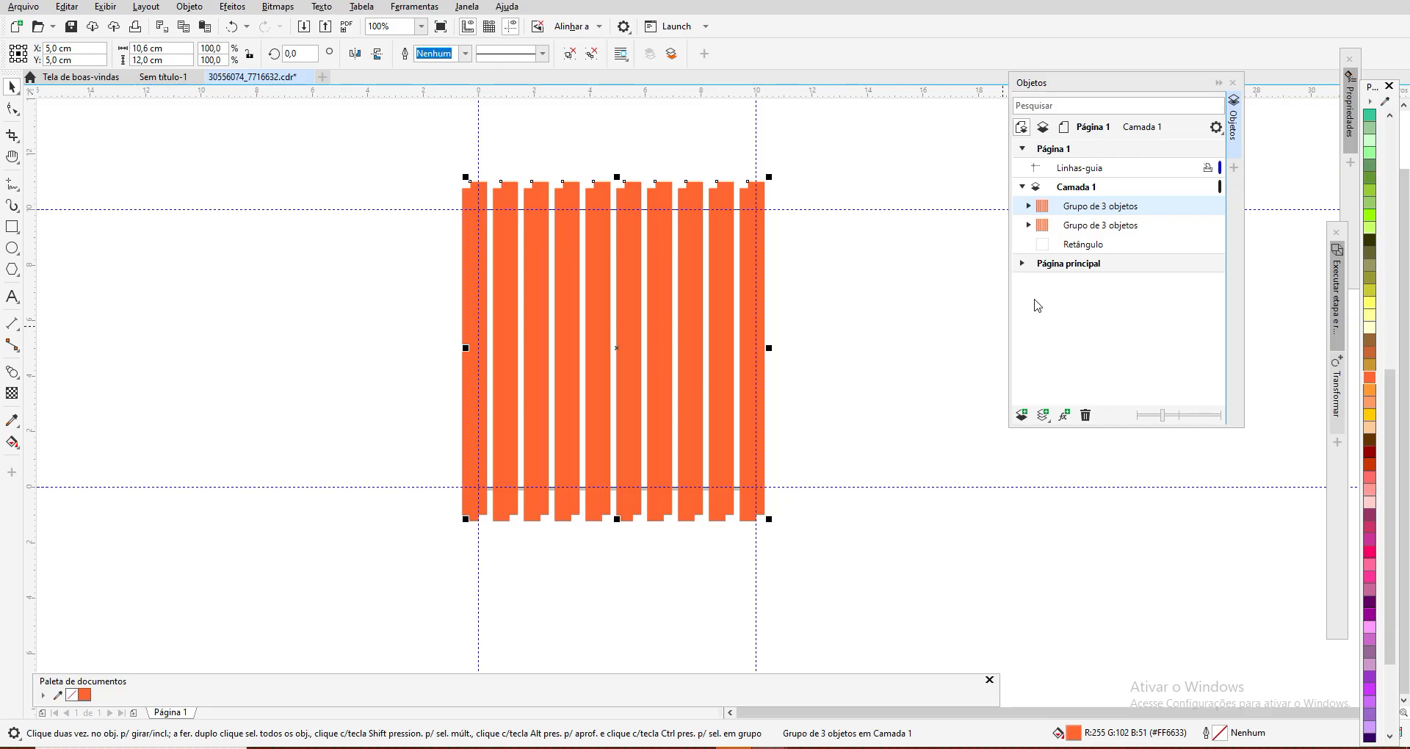
Step: Nudge the duplicated stripe group left to X 4,69 cm so its strips line up with the original ones
key("Left")
key("Left")
key("Left")
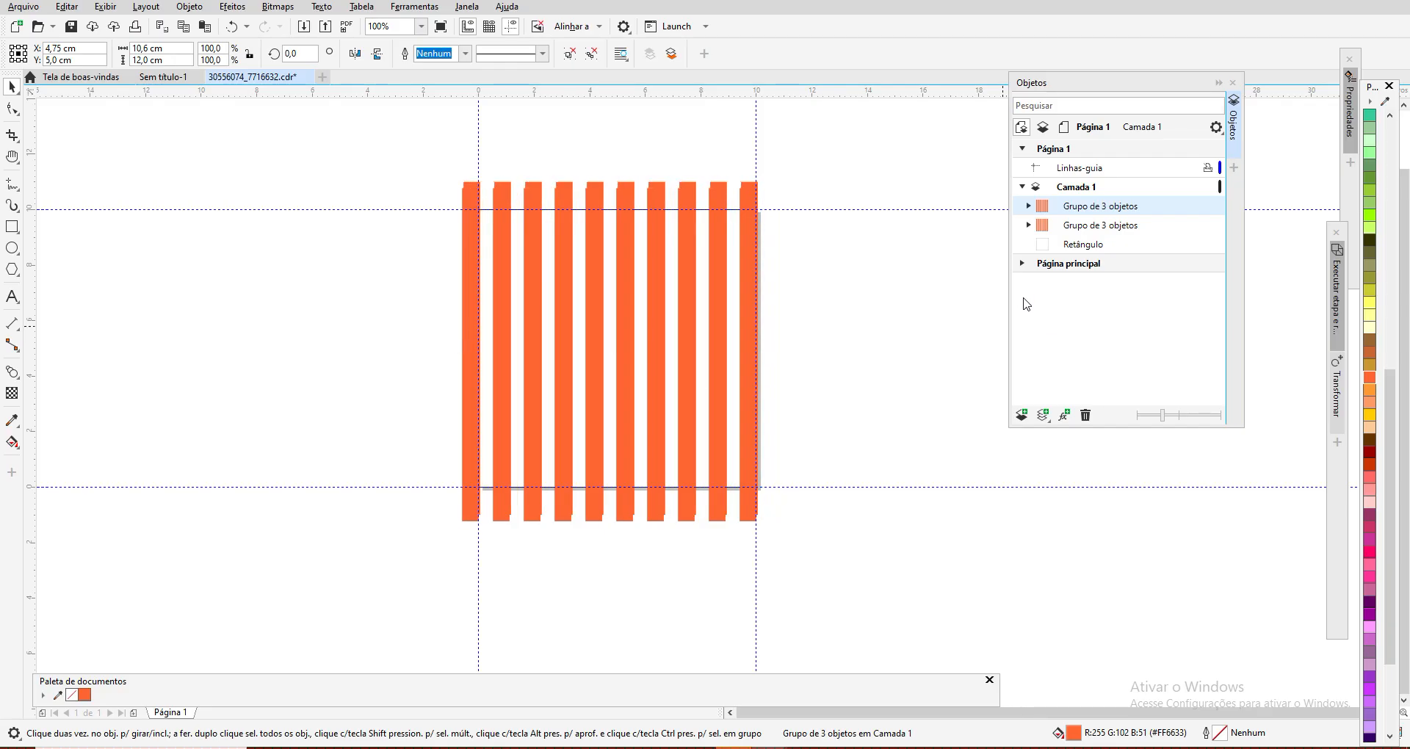
key("Left")
key("Left")
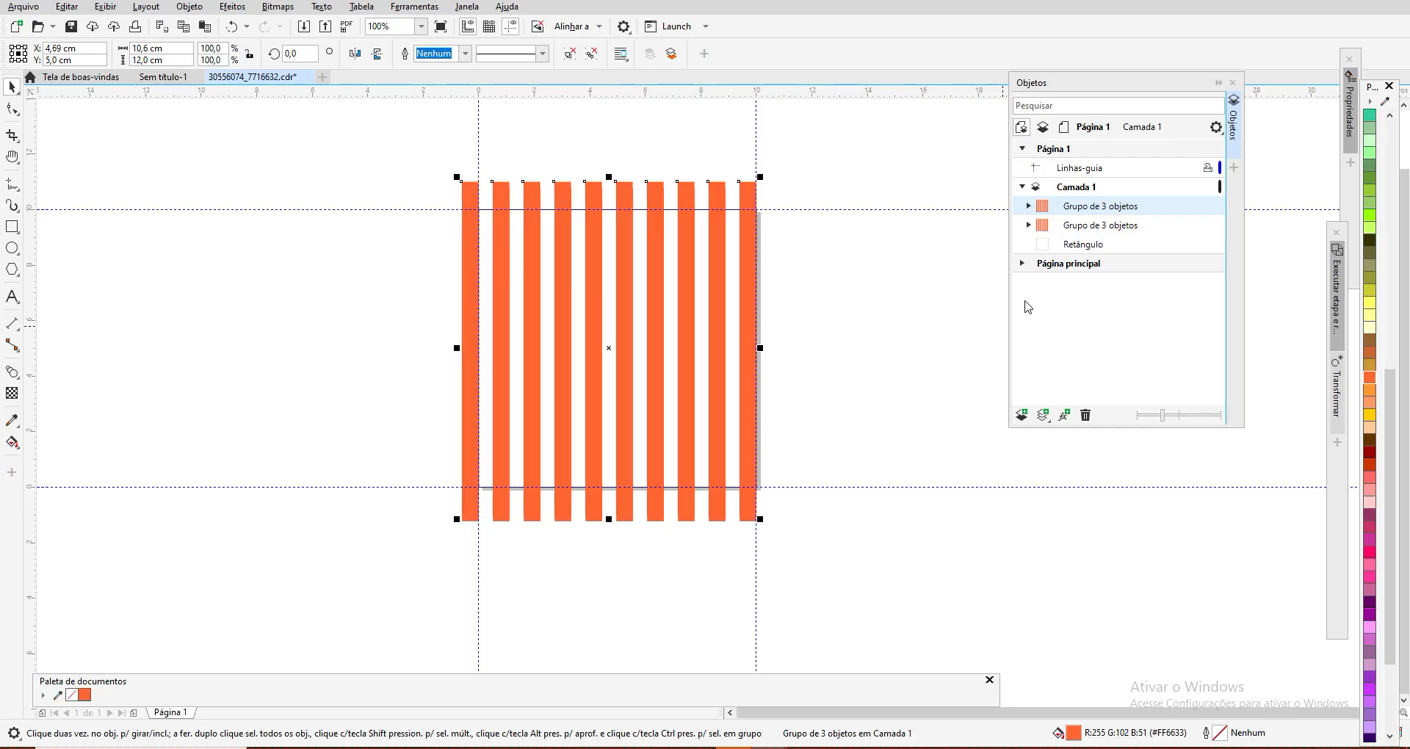
Step: Move the duplicated stripe group down to Y 2,28 cm
key("Down")
key("Down")
key("Down")
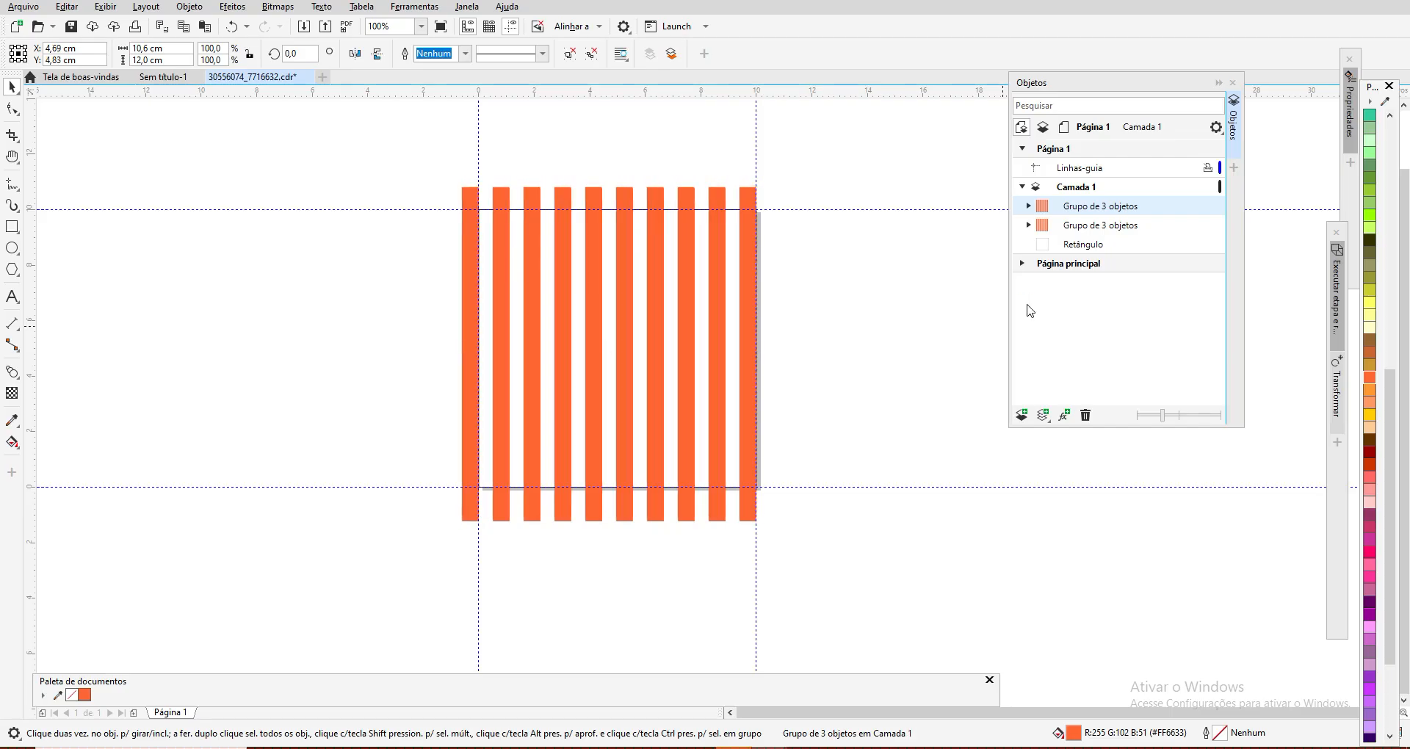
key("Down")
key("Down")
key("Down")
key("Down")
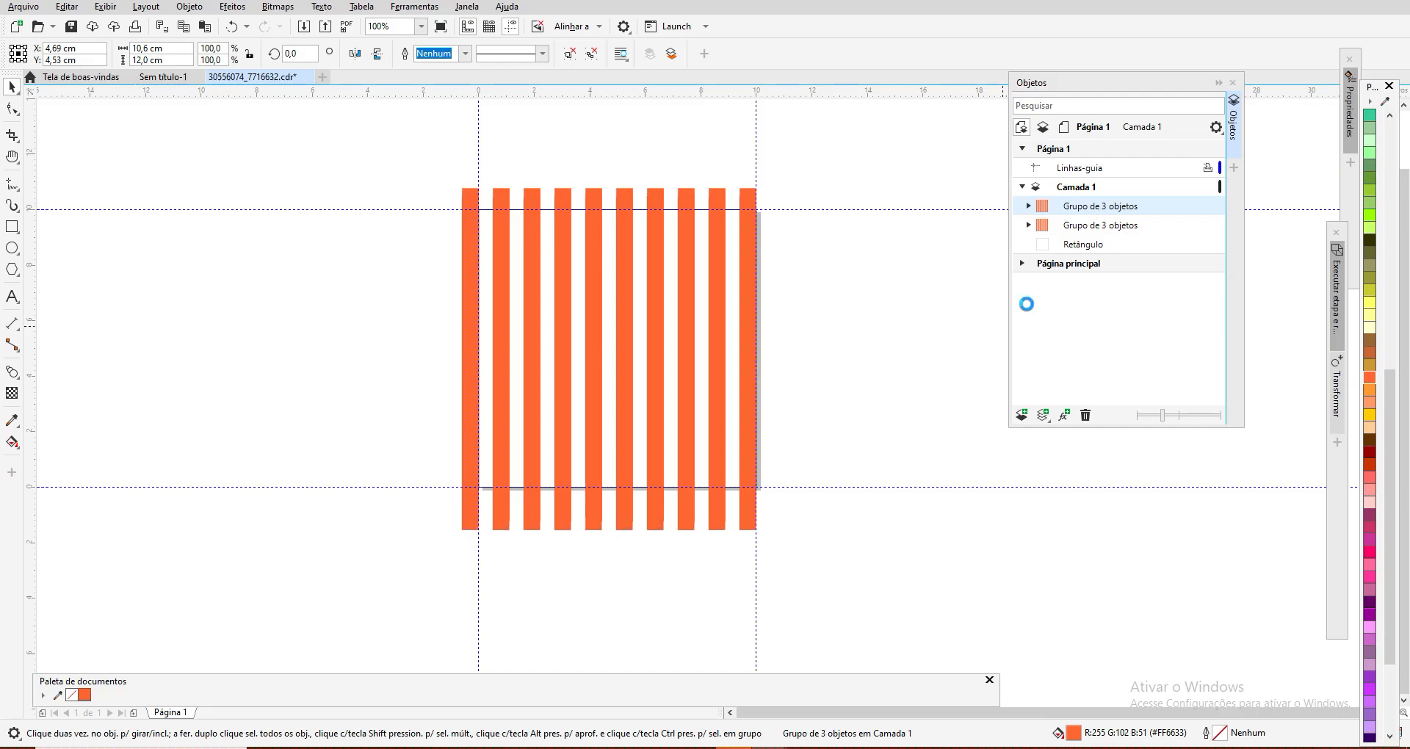
key("Down")
key("Down")
key("Down")
key("Down")
key("Down")
key("Down")
key("Down")
key("Down")
key("Down")
key("Down")
key("Down")
key("Down")
key("Down")
key("Down")
key("Down")
key("Down")
key("Down")
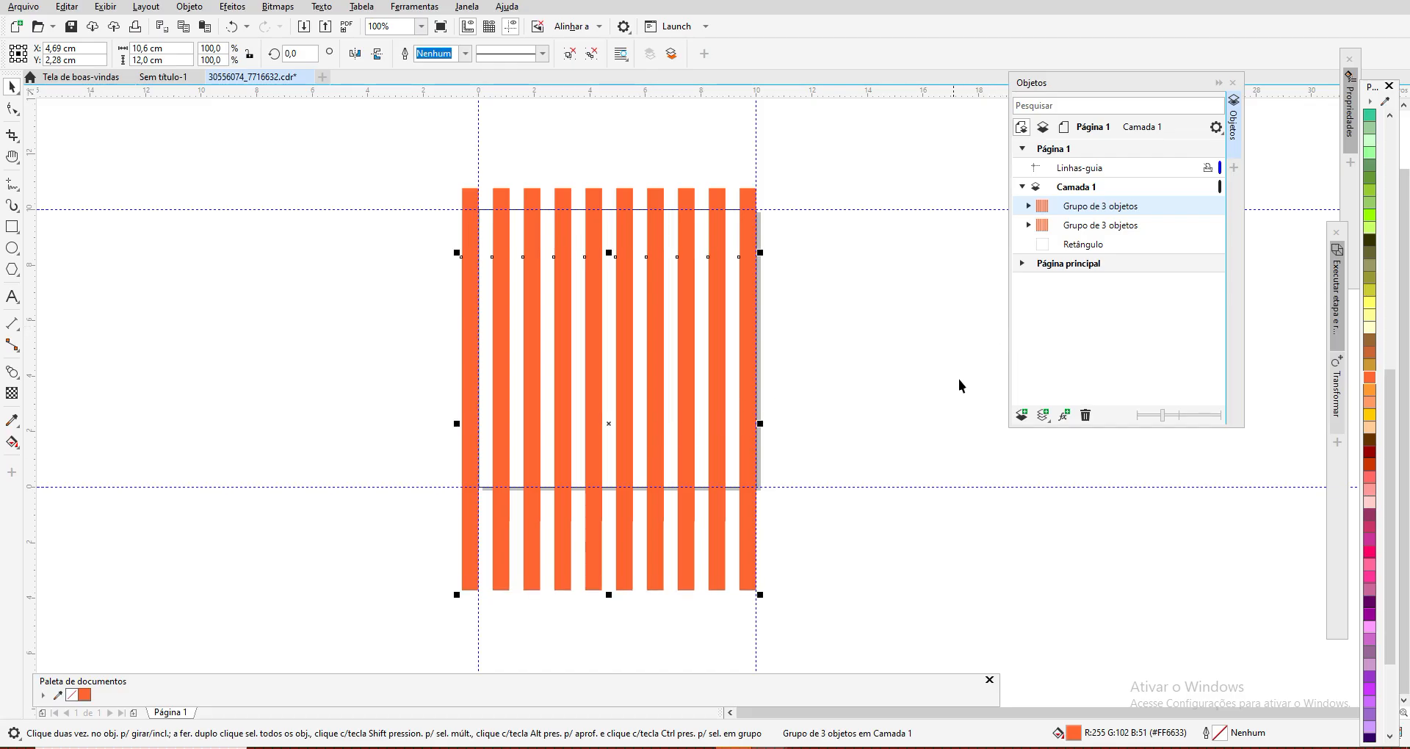
Step: Move the duplicated stripe group up to Y 4,73 cm so it lies over the original stripes
key("Up")
key("Up")
key("Up")
key("Up")
key("Up")
key("Up")
key("Up")
key("Up")
key("Up")
key("Up")
key("Up")
key("Up")
key("Up")
key("Up")
key("Up")
key("Up")
key("Up")
key("Up")
key("Up")
key("Up")
key("Up")
key("Up")
key("Up")
key("Up")
key("Up")
key("Up")
key("Up")
key("Up")
key("Up")
key("Up")
key("Up")
key("Up")
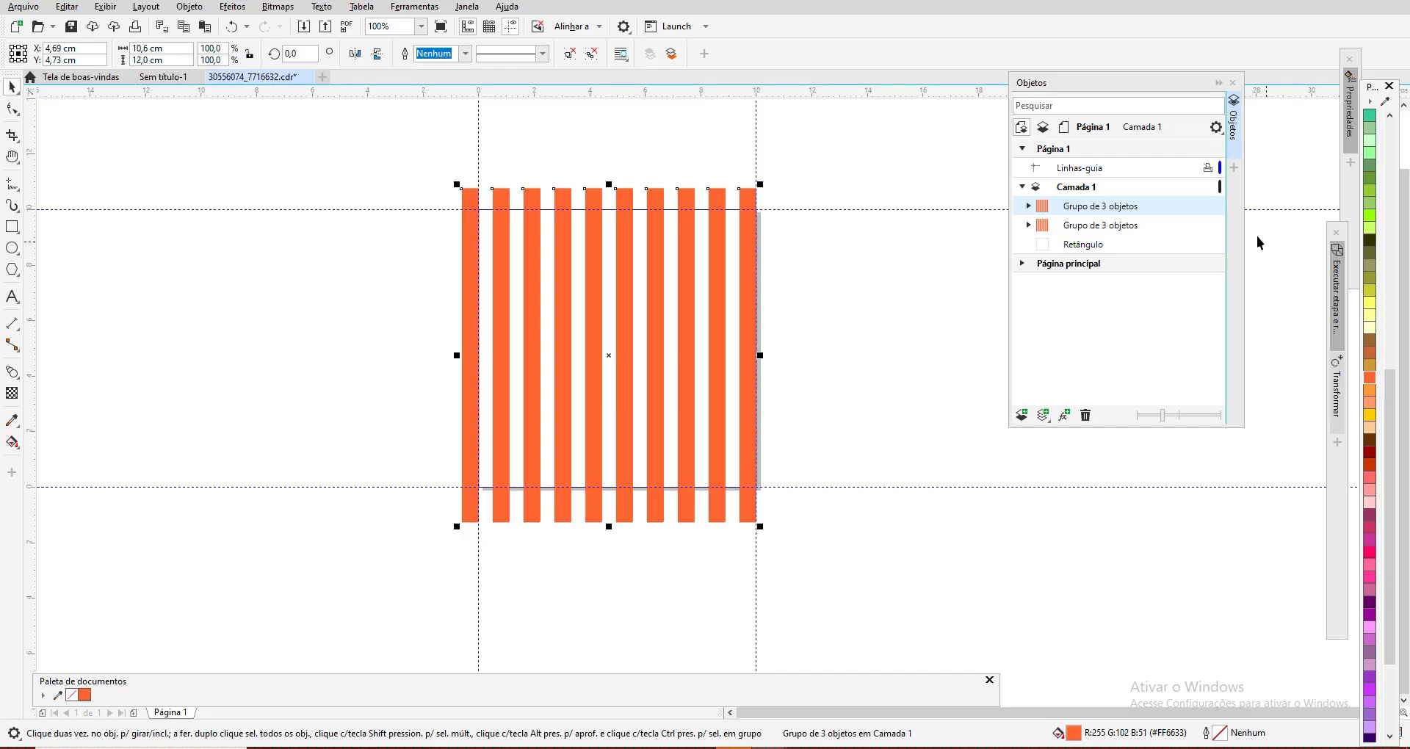
Step: Rotate the duplicated stripe group 90° so that it crosses the original vertical stripes
left_click(1100, 232)
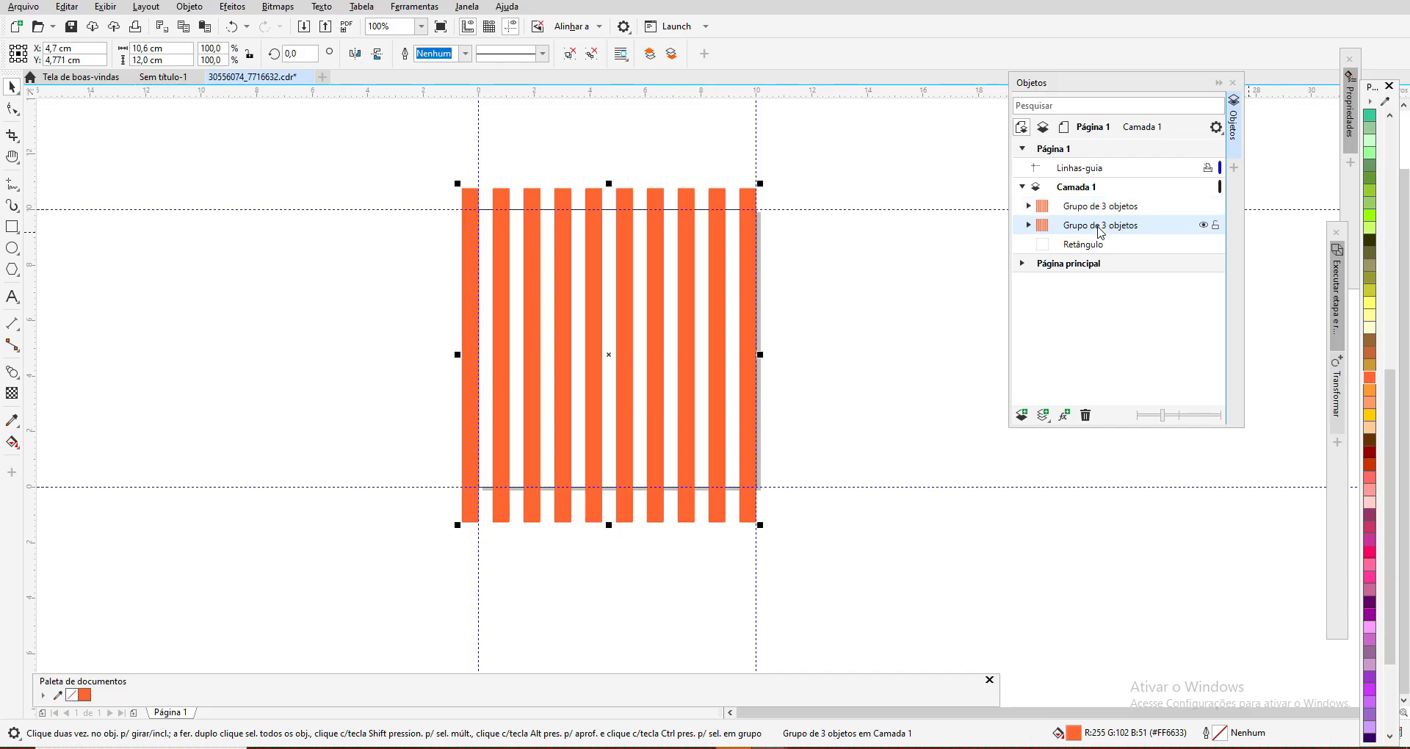
left_click(1097, 208)
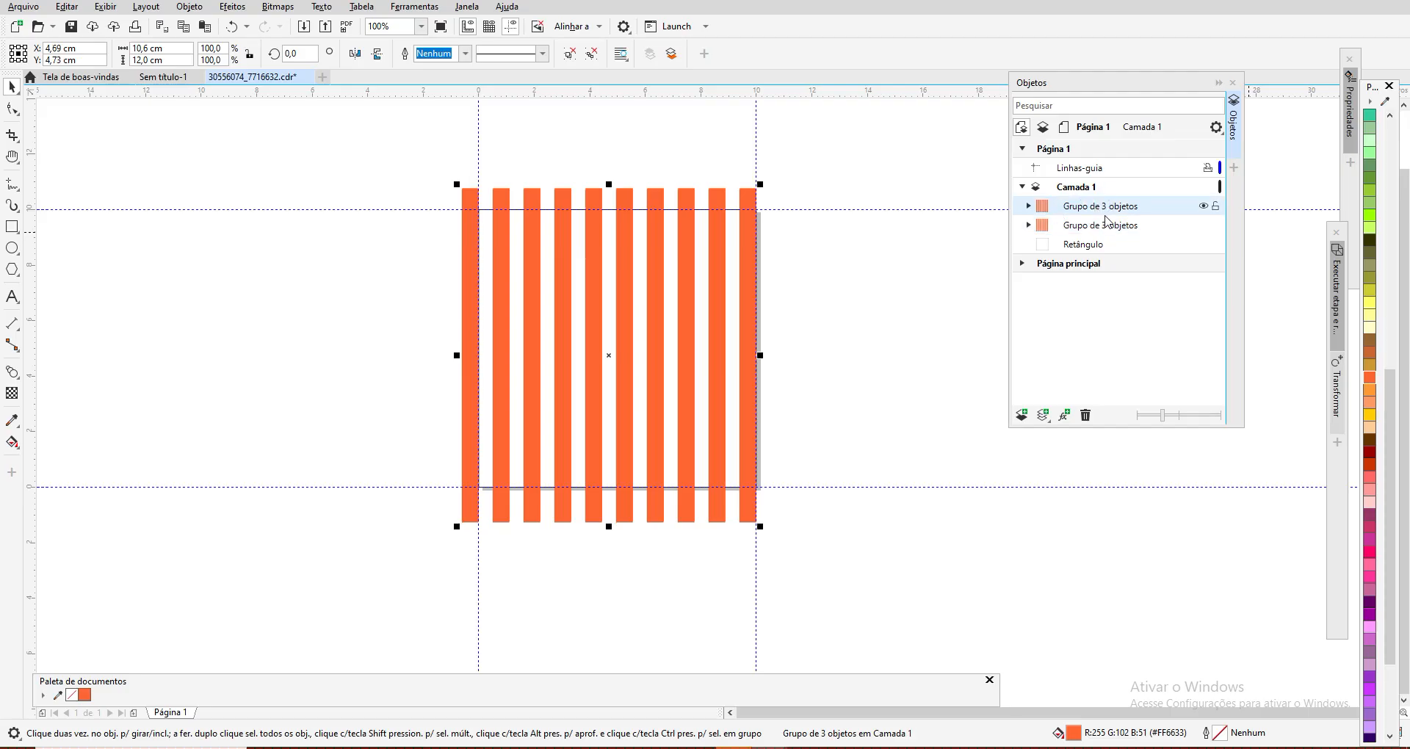
left_click(293, 54)
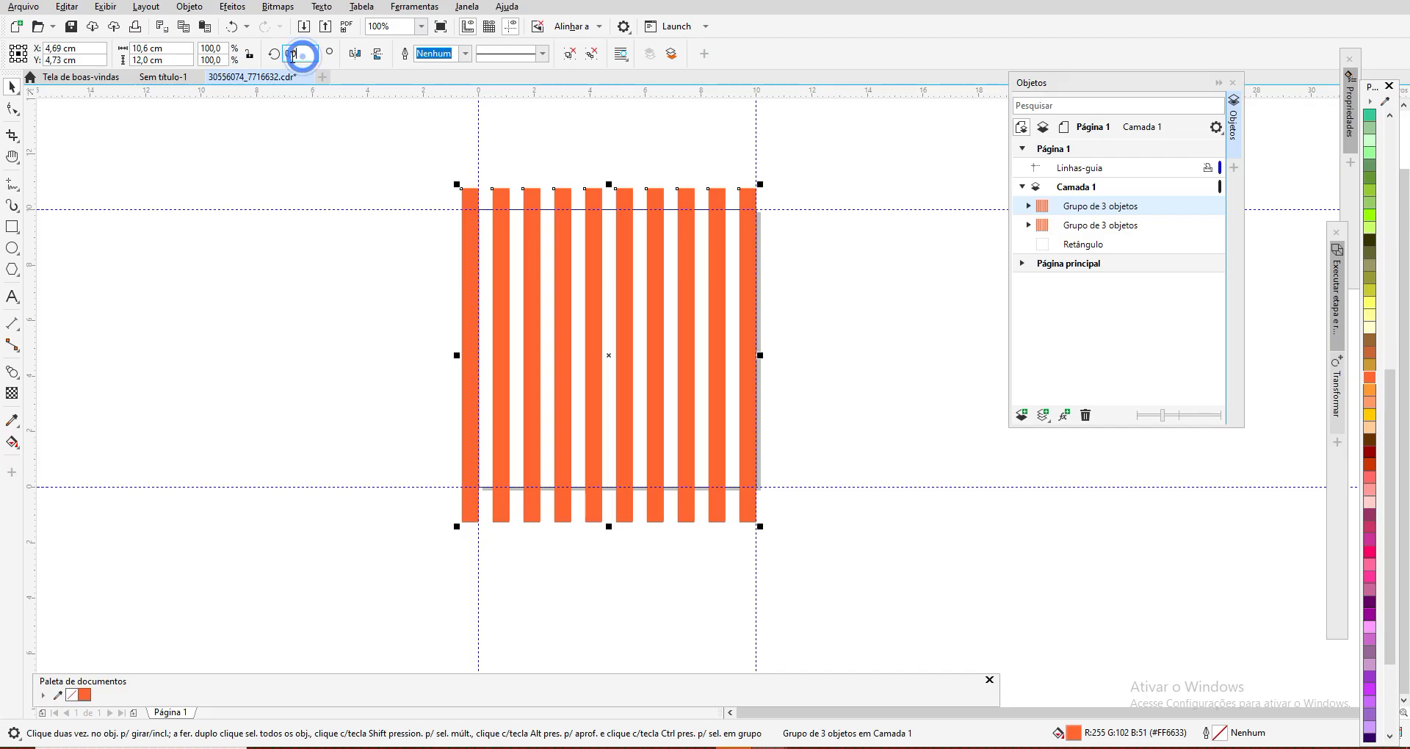
type("9")
key("Return")
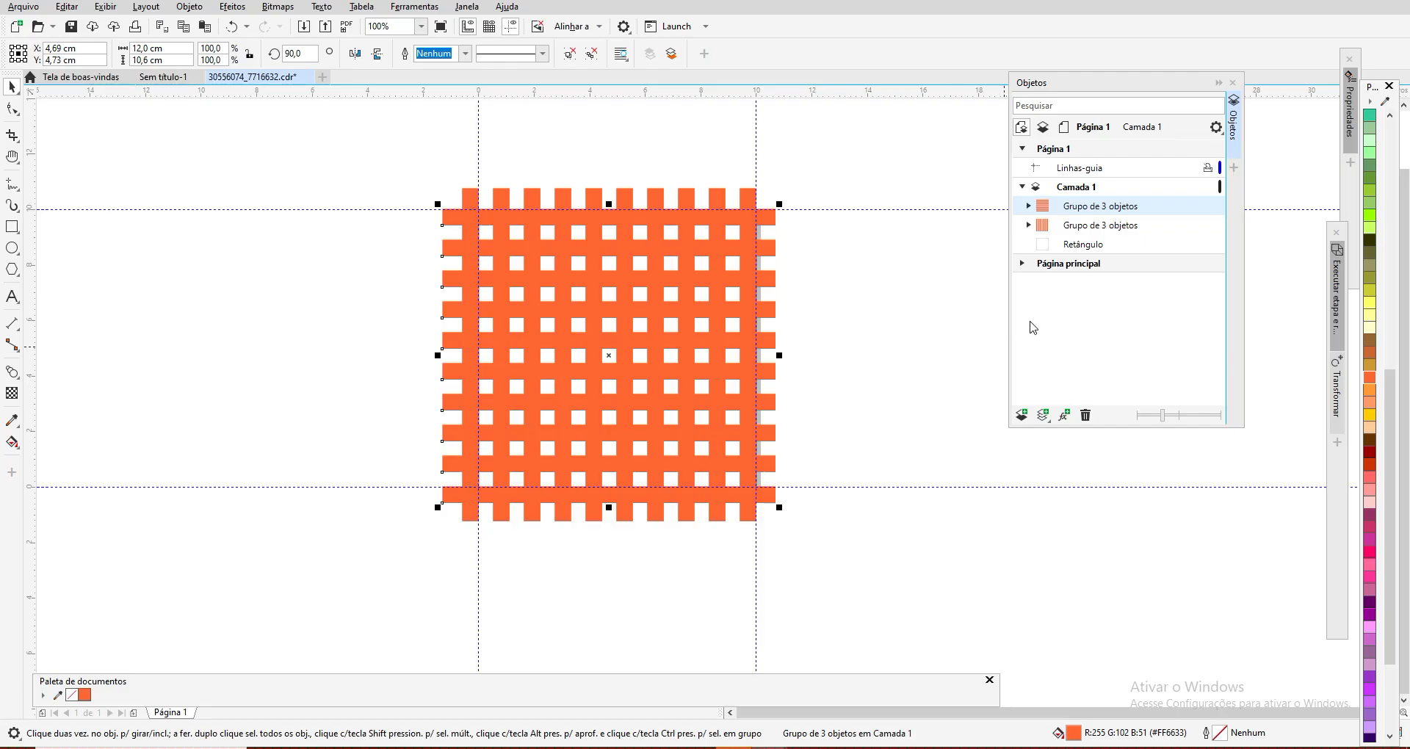
Step: Apply uniform transparency to the original group of vertical stripes and deselect it
left_click(1047, 228)
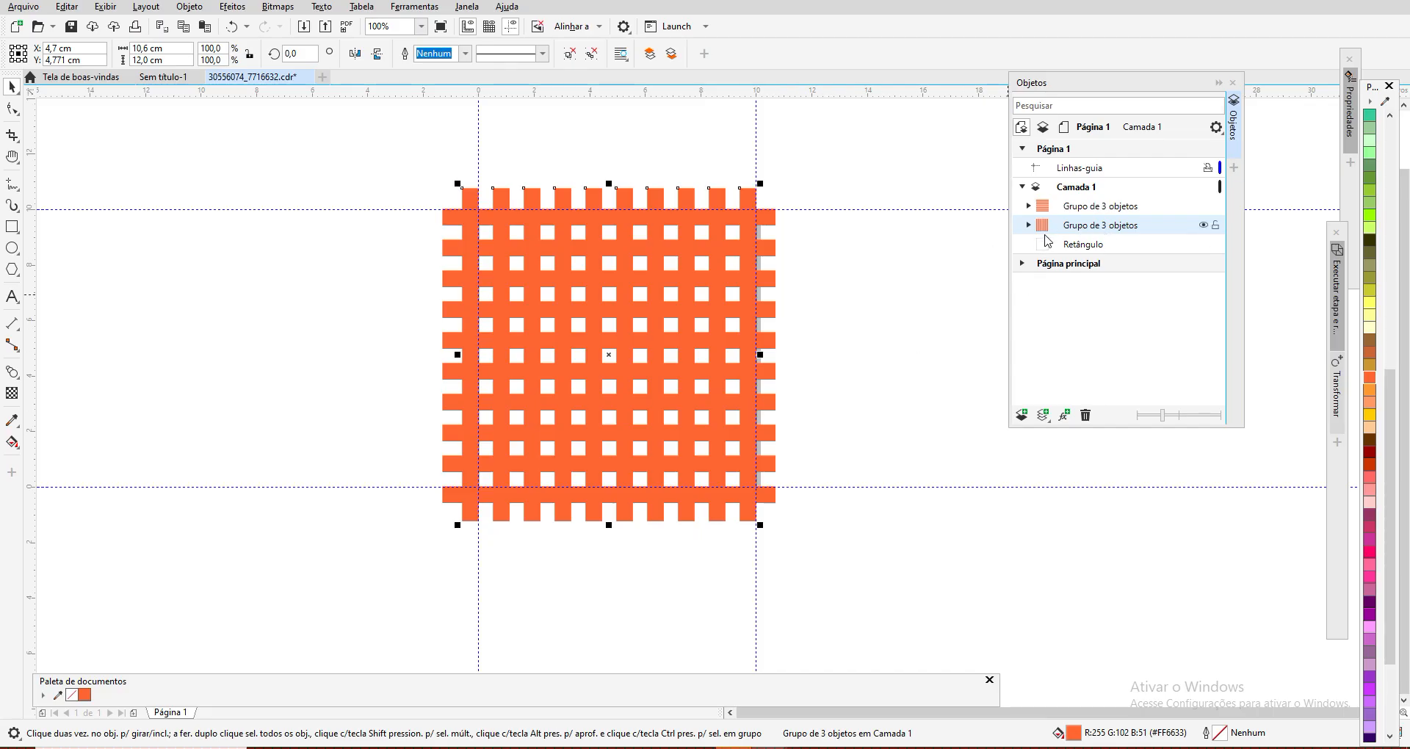
left_click(13, 393)
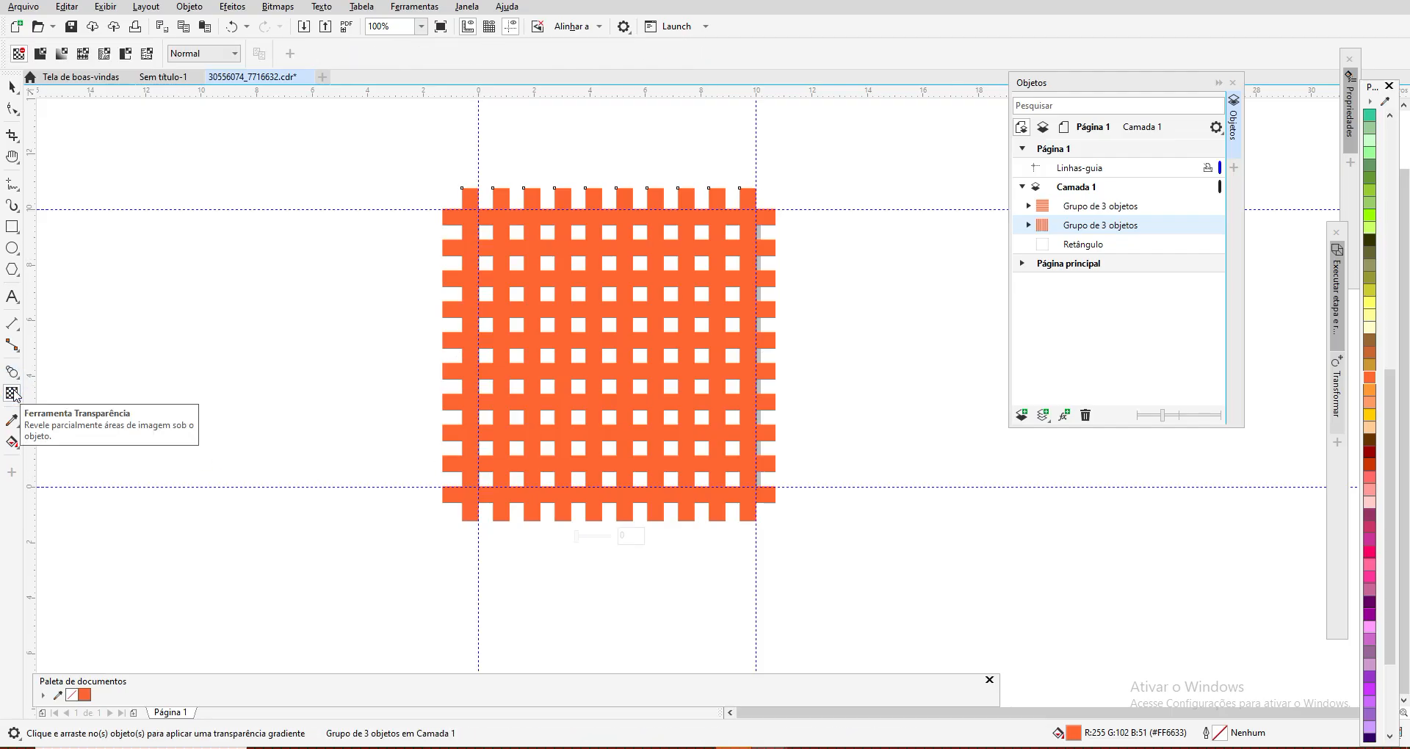
left_click(18, 55)
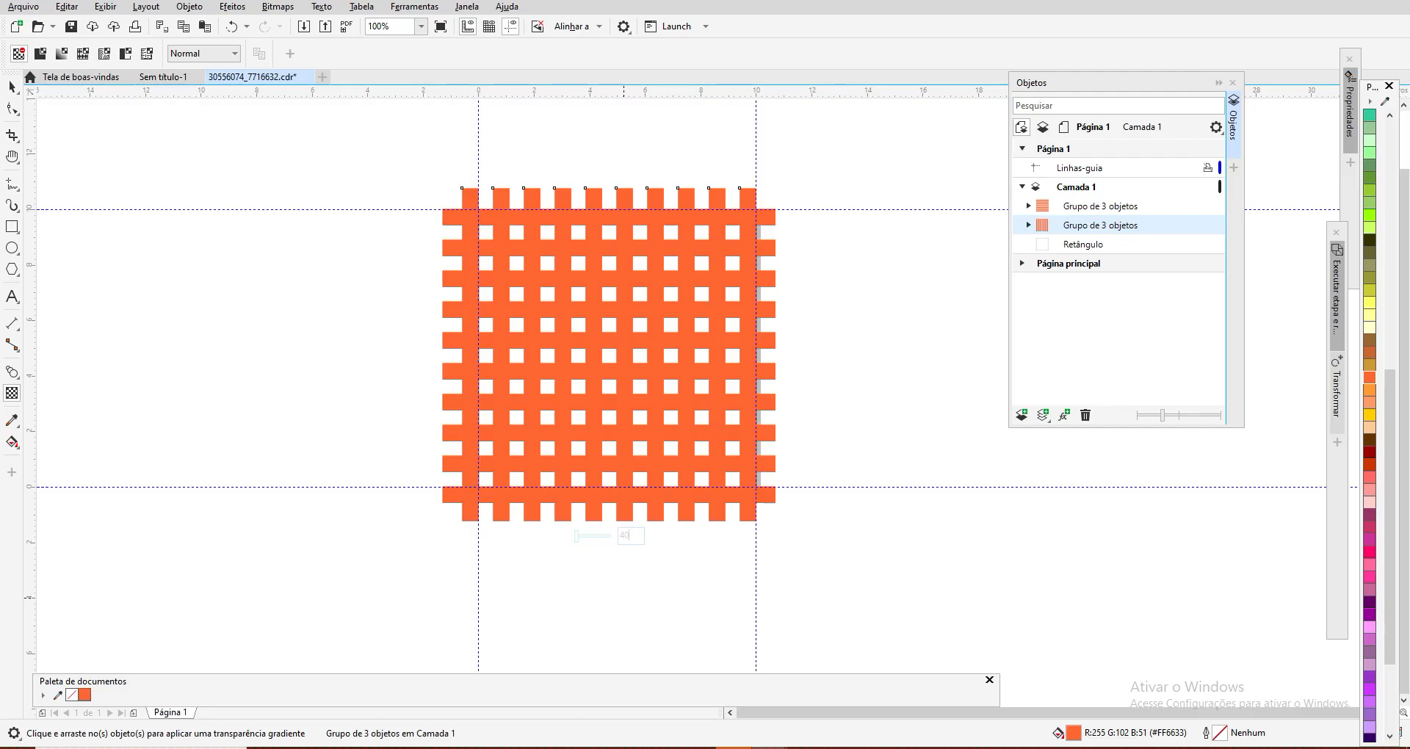
left_click(683, 555)
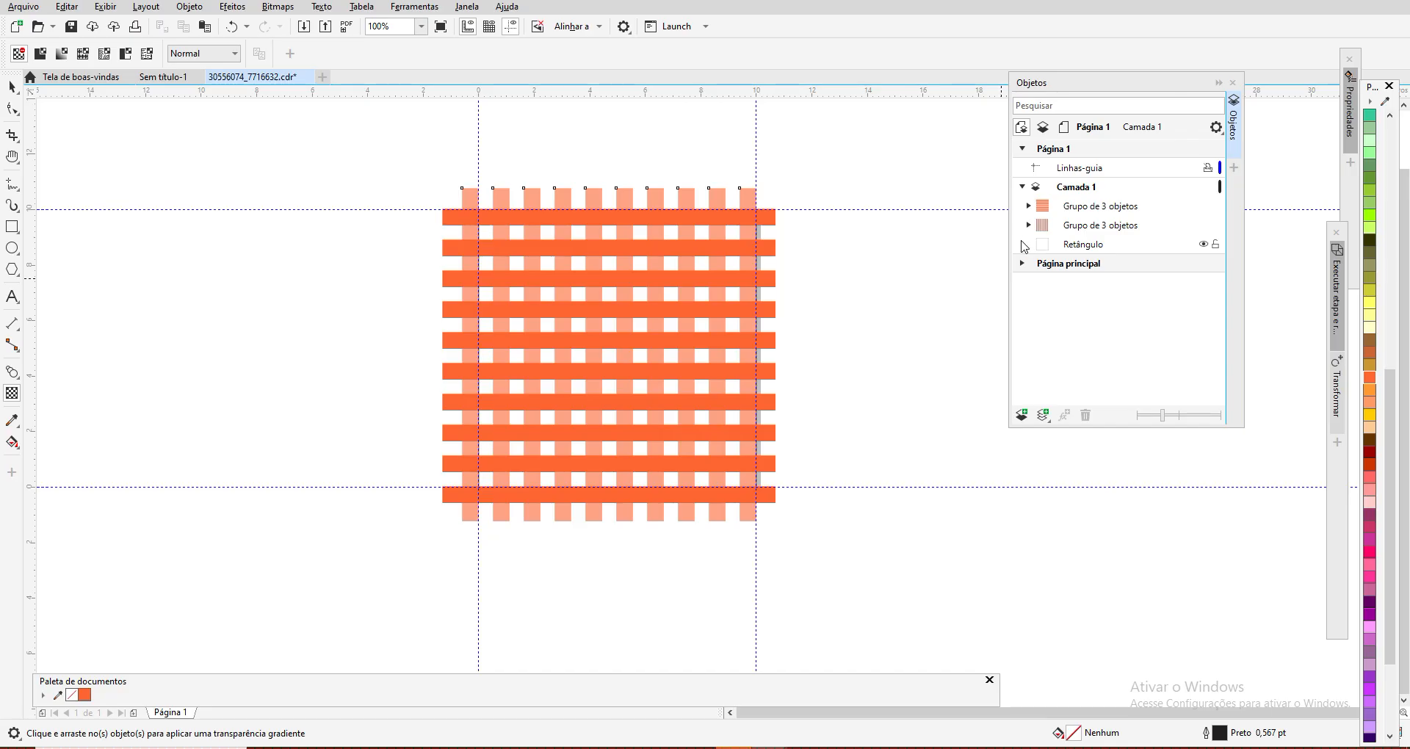
Step: Apply uniform transparency of 40 to the group of horizontal stripes
left_click(1081, 213)
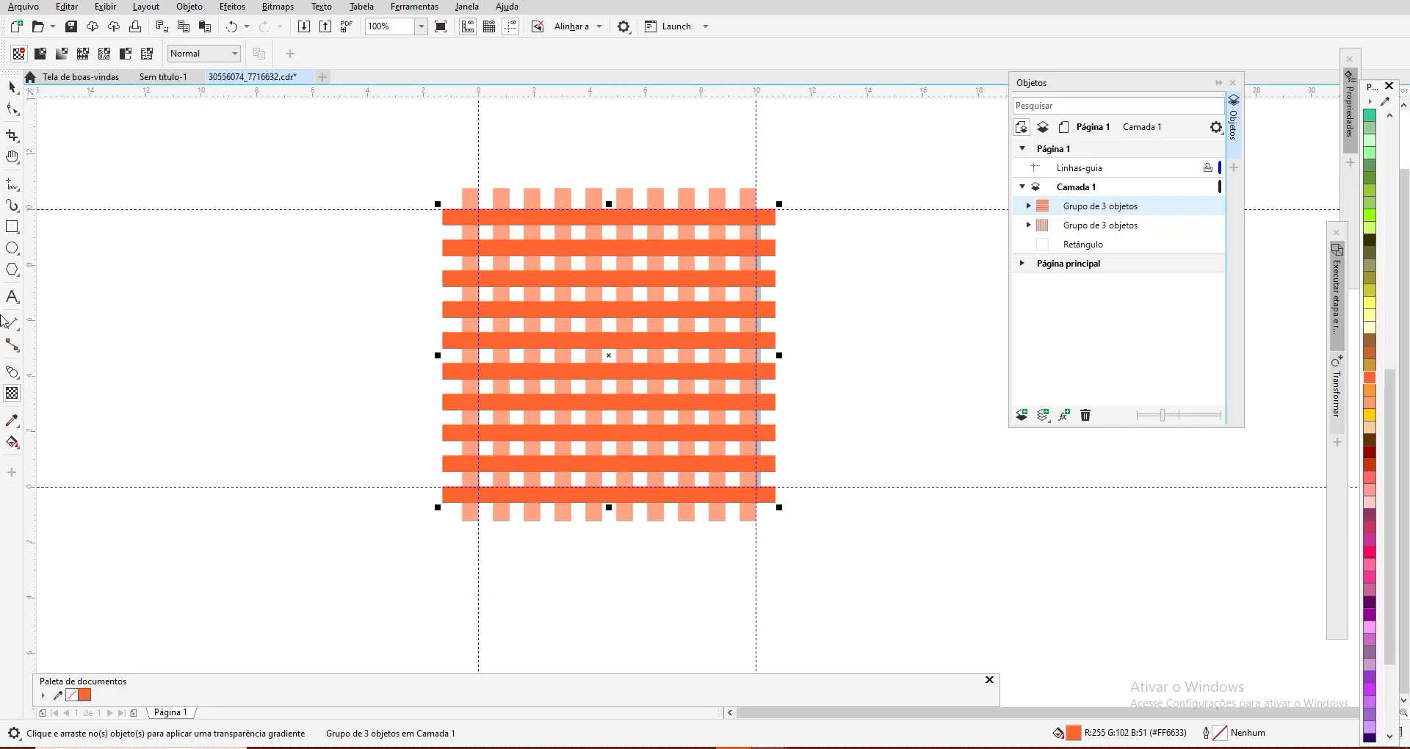
left_click(13, 394)
left_click(626, 502)
left_click(627, 518)
key("Return")
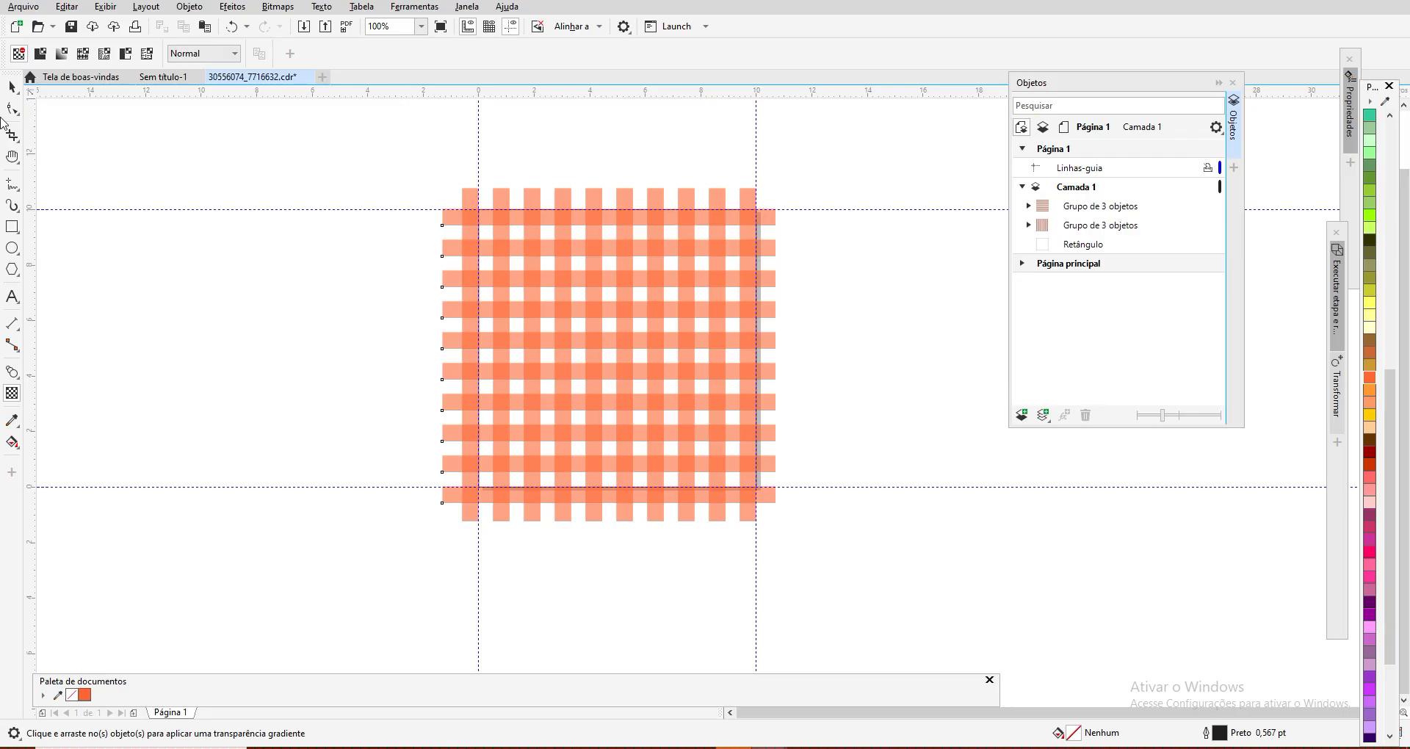
Step: Lock the 10 × 10 cm page rectangle behind the two stripe groups
left_click(12, 89)
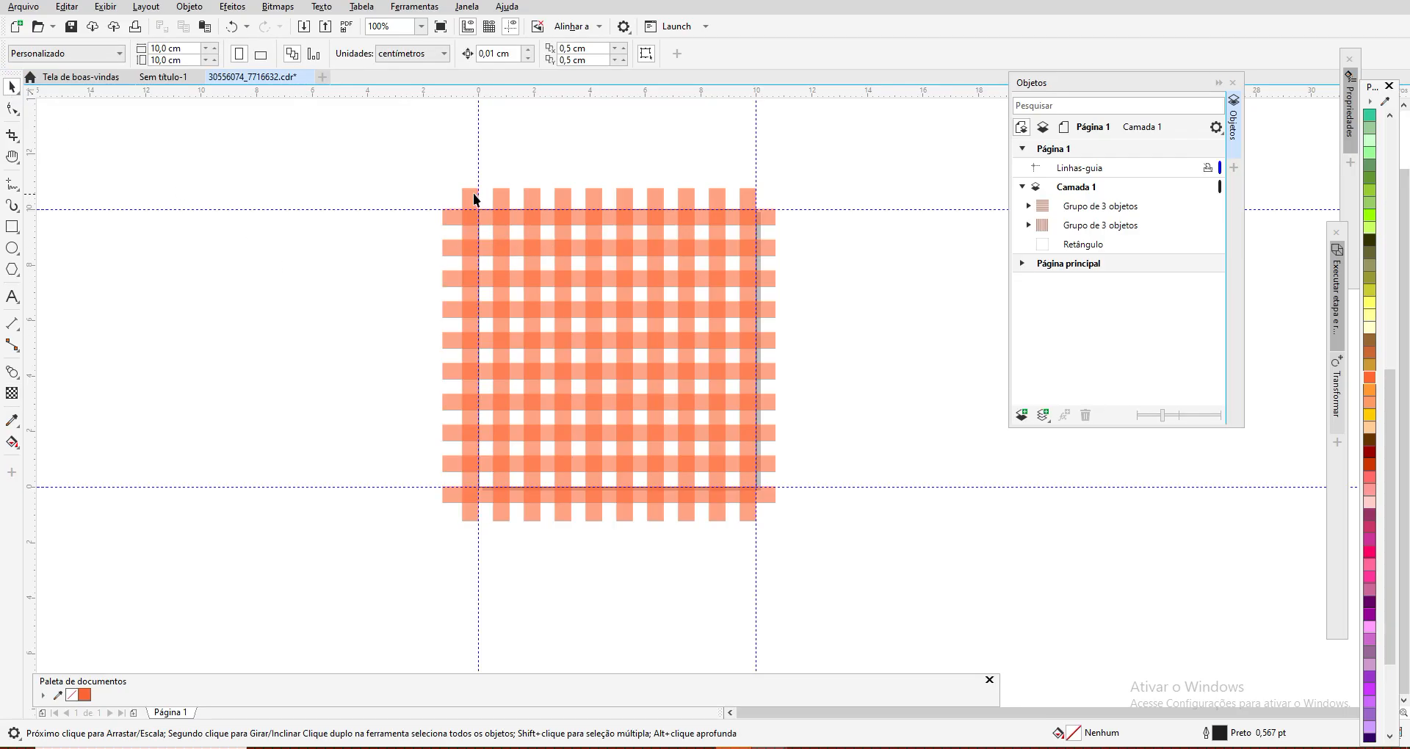
left_click_drag(412, 170, 792, 535)
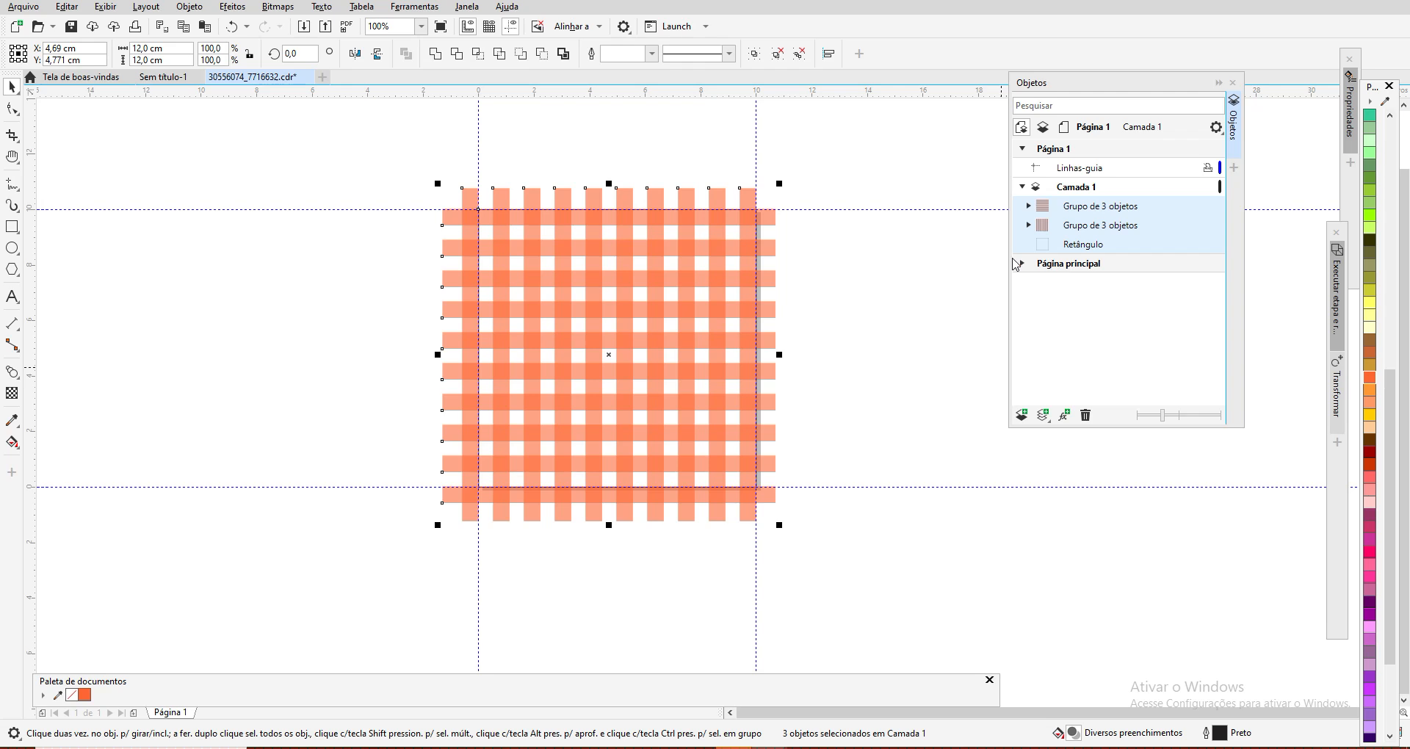
left_click(859, 253)
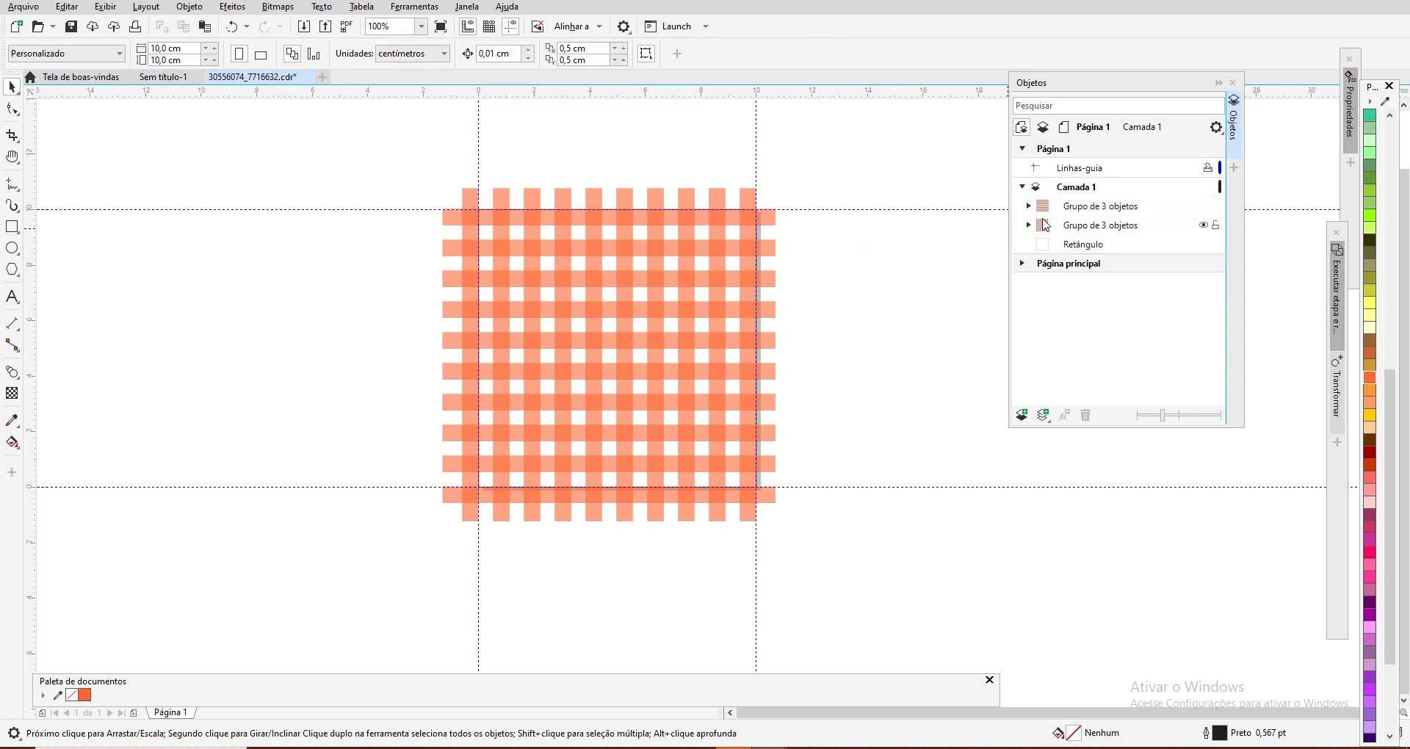
left_click(1215, 246)
Step: Set the transparency merge mode of both stripe groups to Multiplicar and group them together
left_click_drag(408, 182, 793, 533)
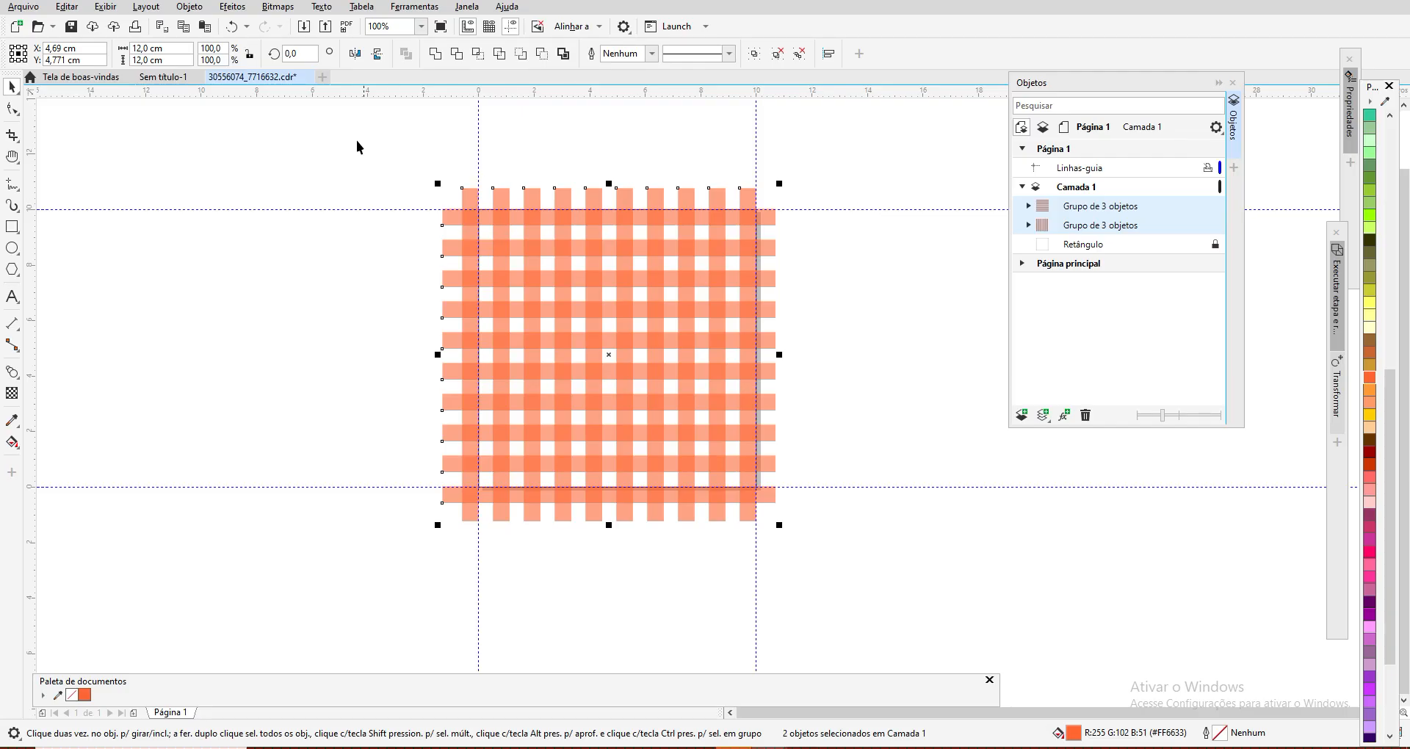
left_click(12, 394)
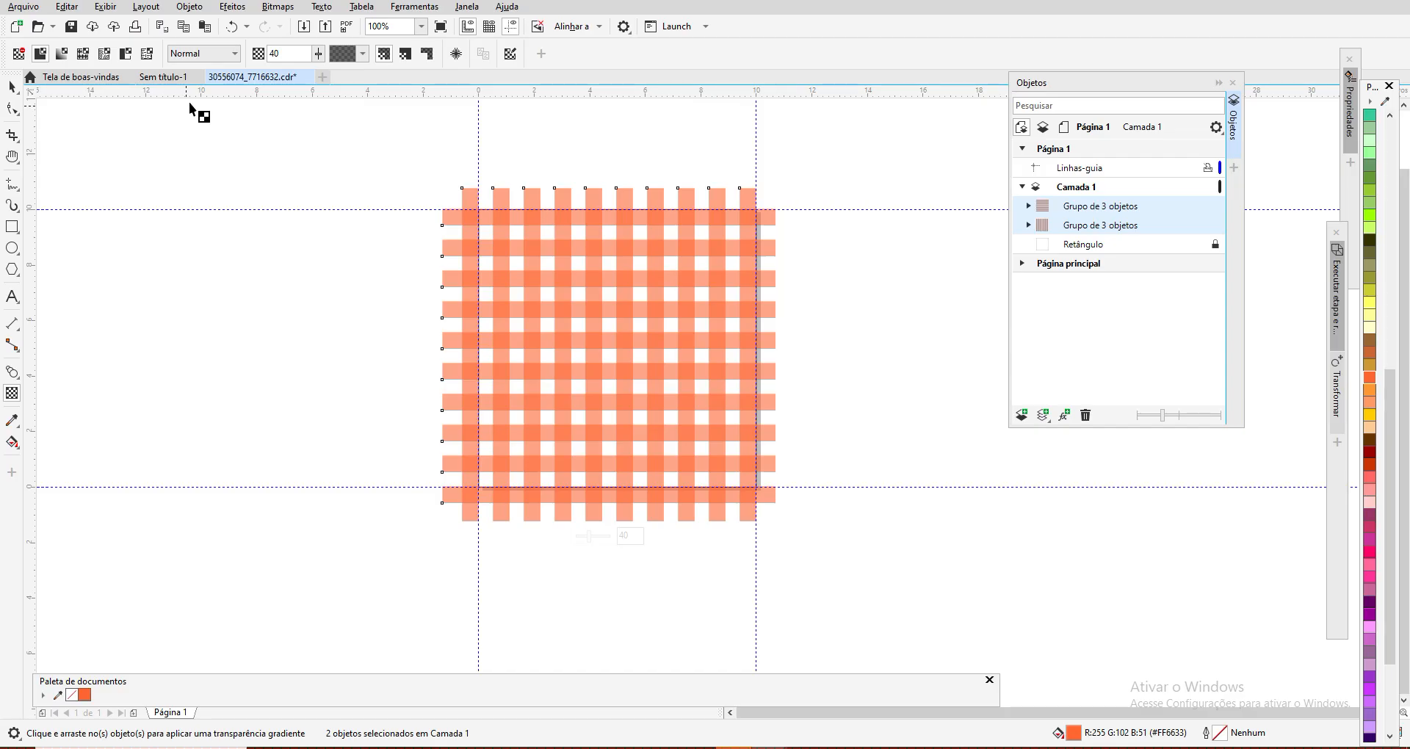
left_click(233, 53)
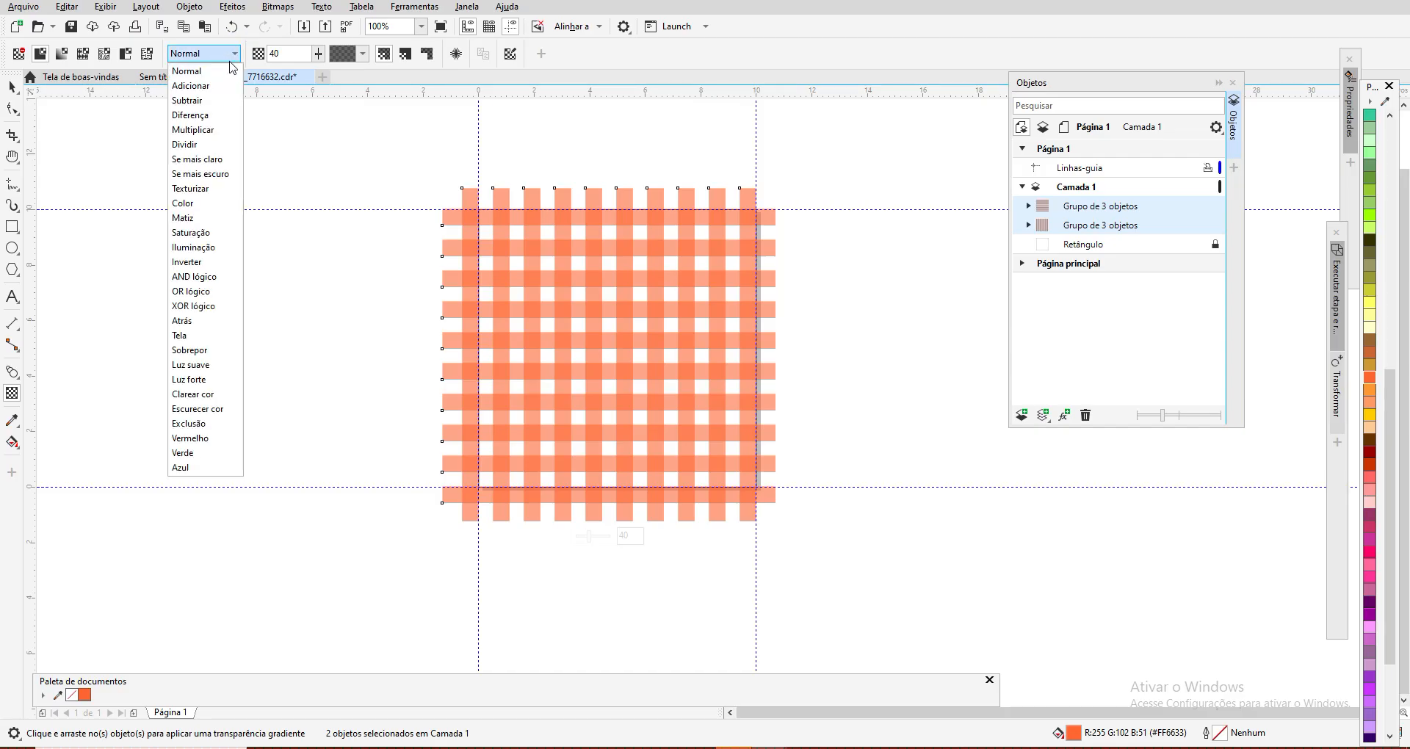
left_click(205, 130)
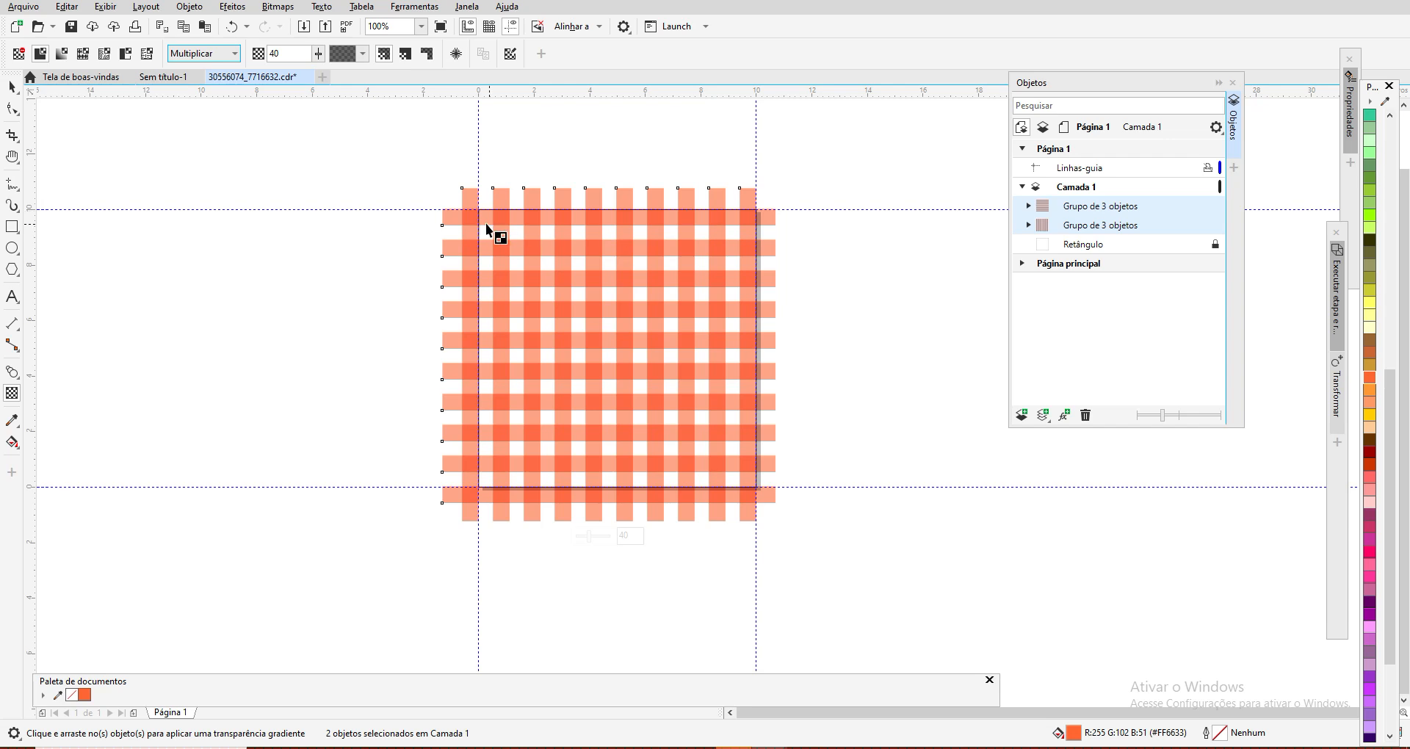
left_click(12, 89)
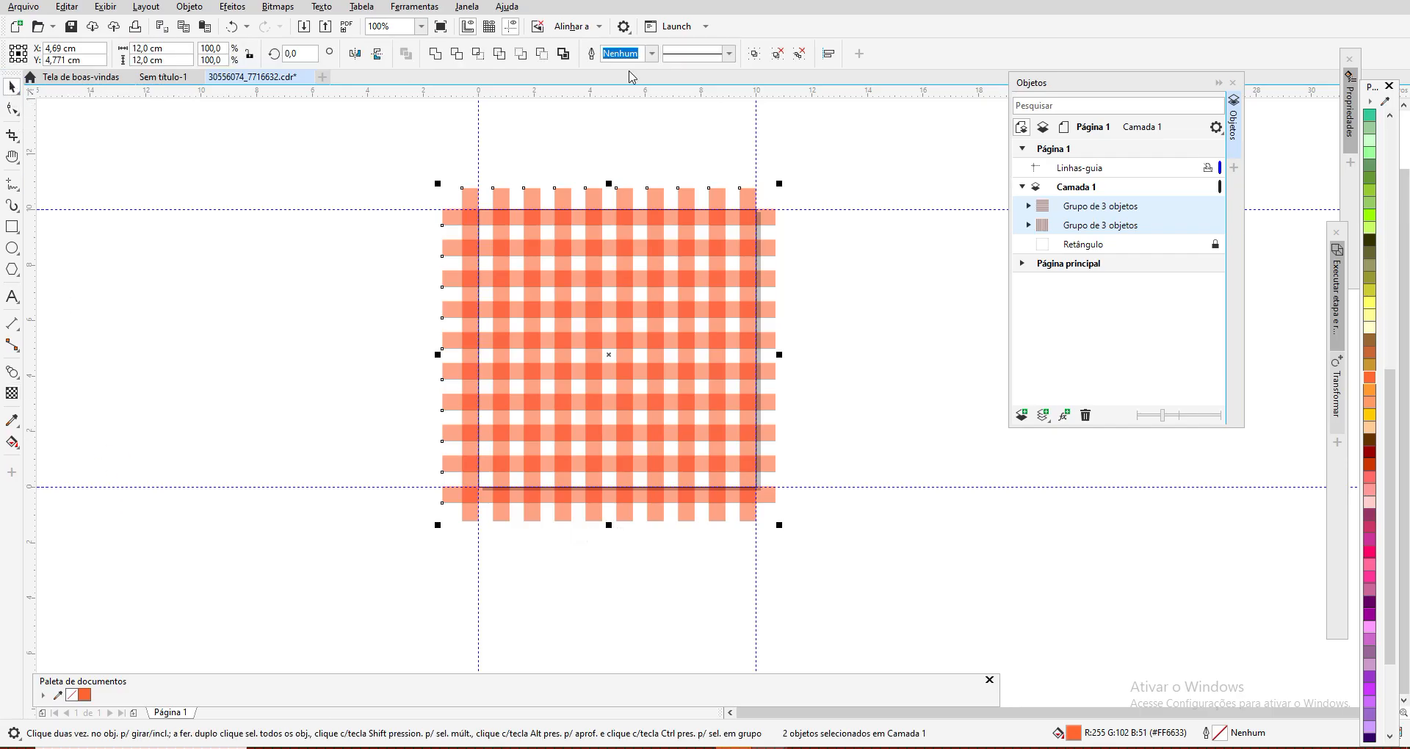
left_click(754, 54)
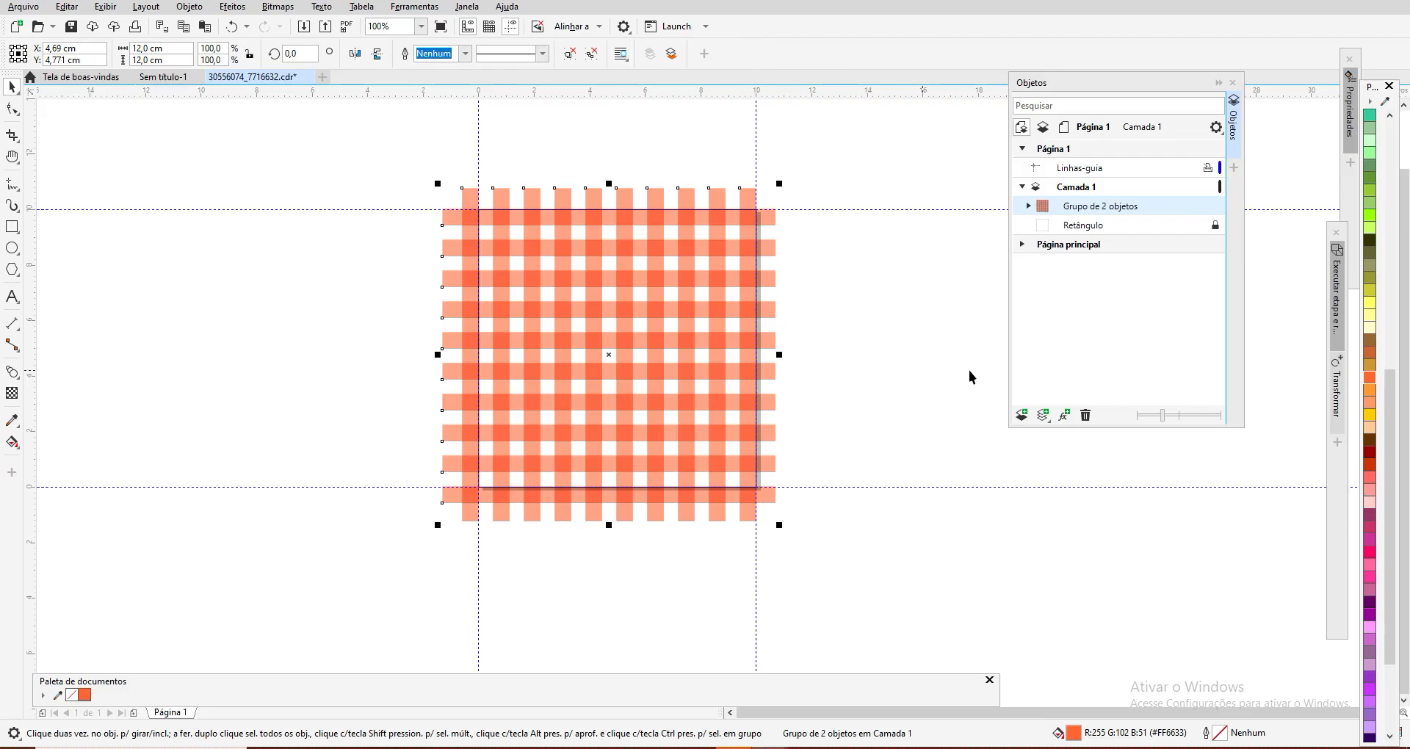
Step: Unlock the page rectangle and remove its outline
left_click(1216, 228)
left_click(1074, 228)
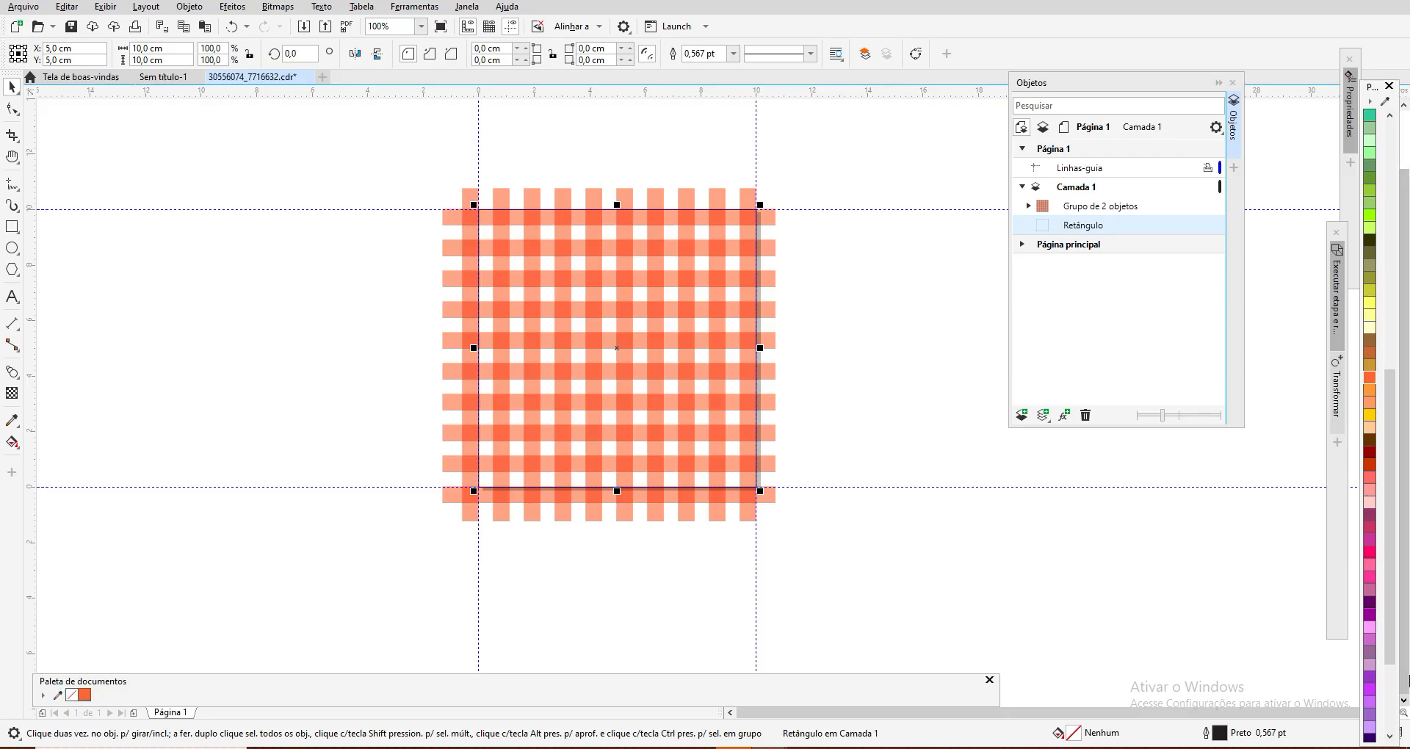
left_click_drag(1390, 513, 1370, 125)
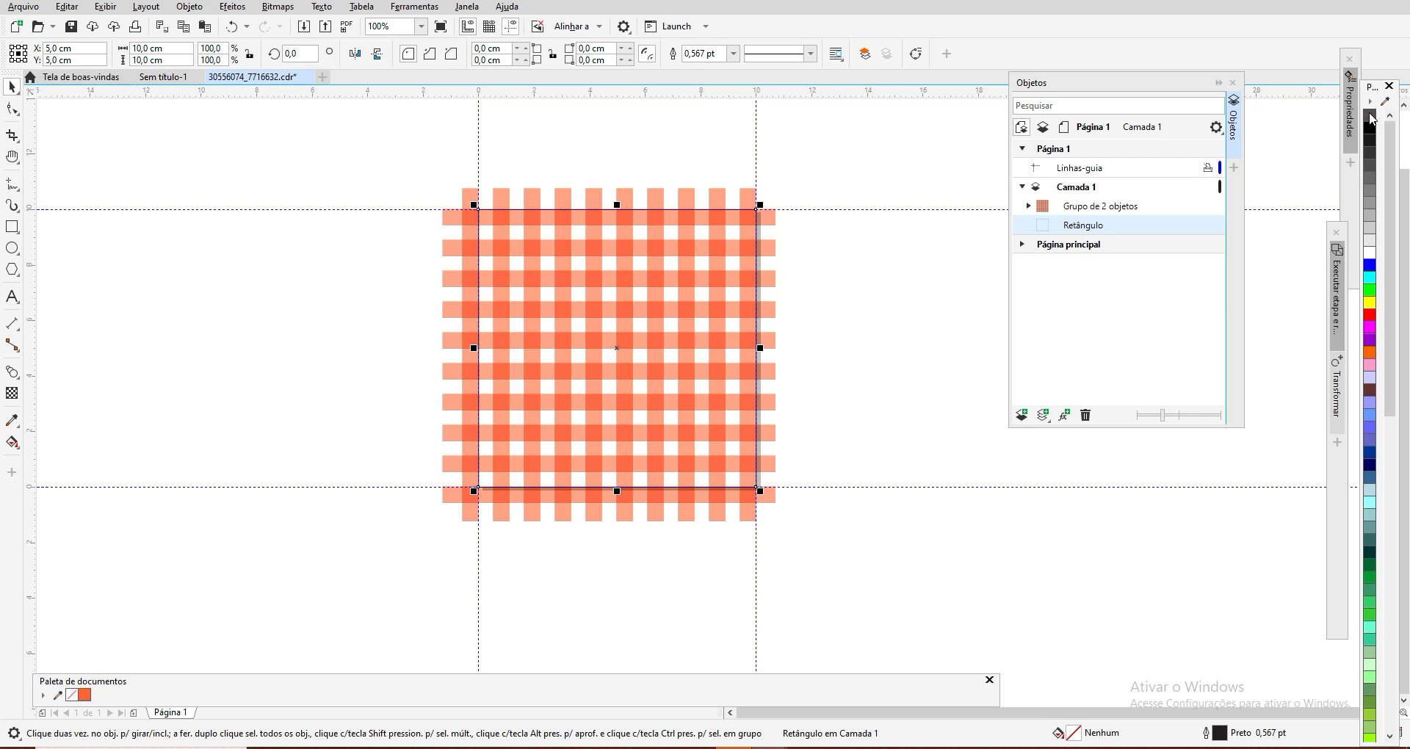
right_click(1371, 119)
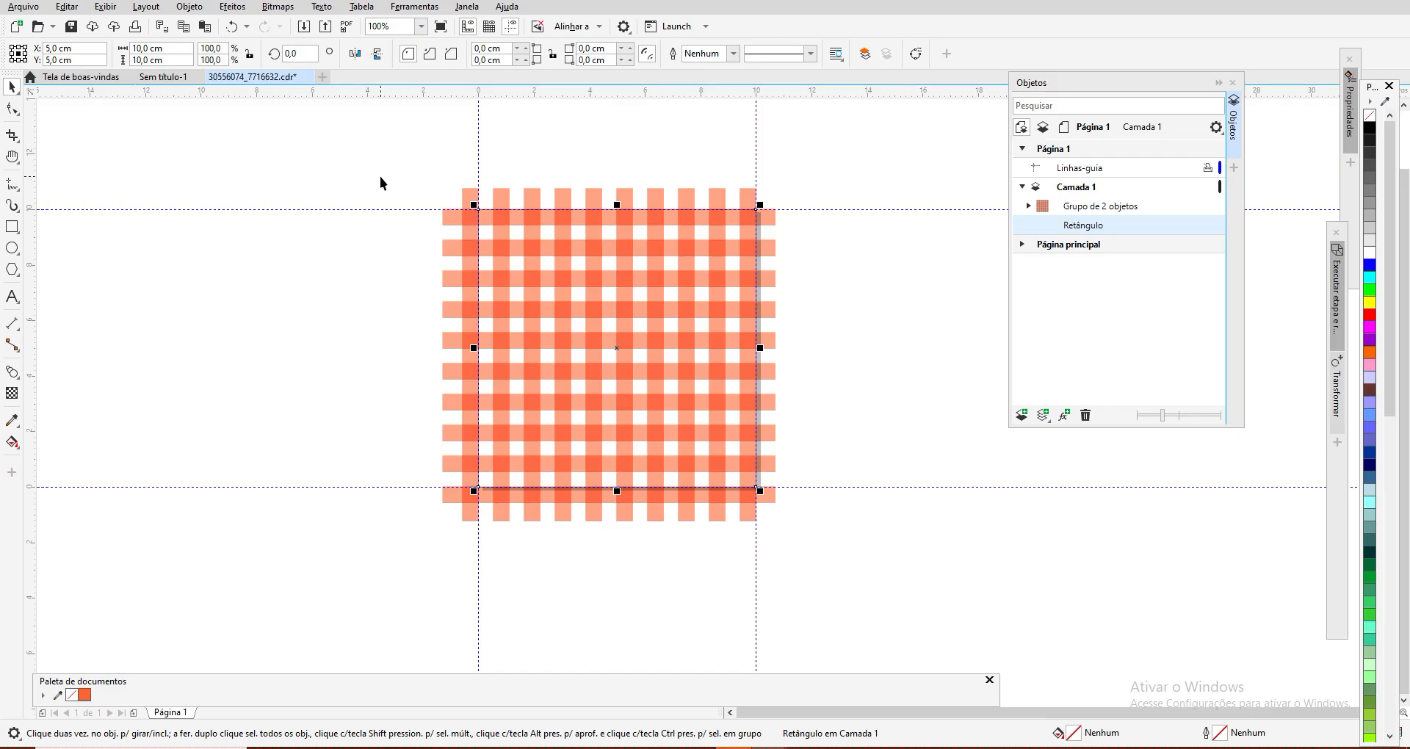
Step: Group the page rectangle with the crossed stripes and check the contents of the new group
left_click_drag(377, 154, 866, 550)
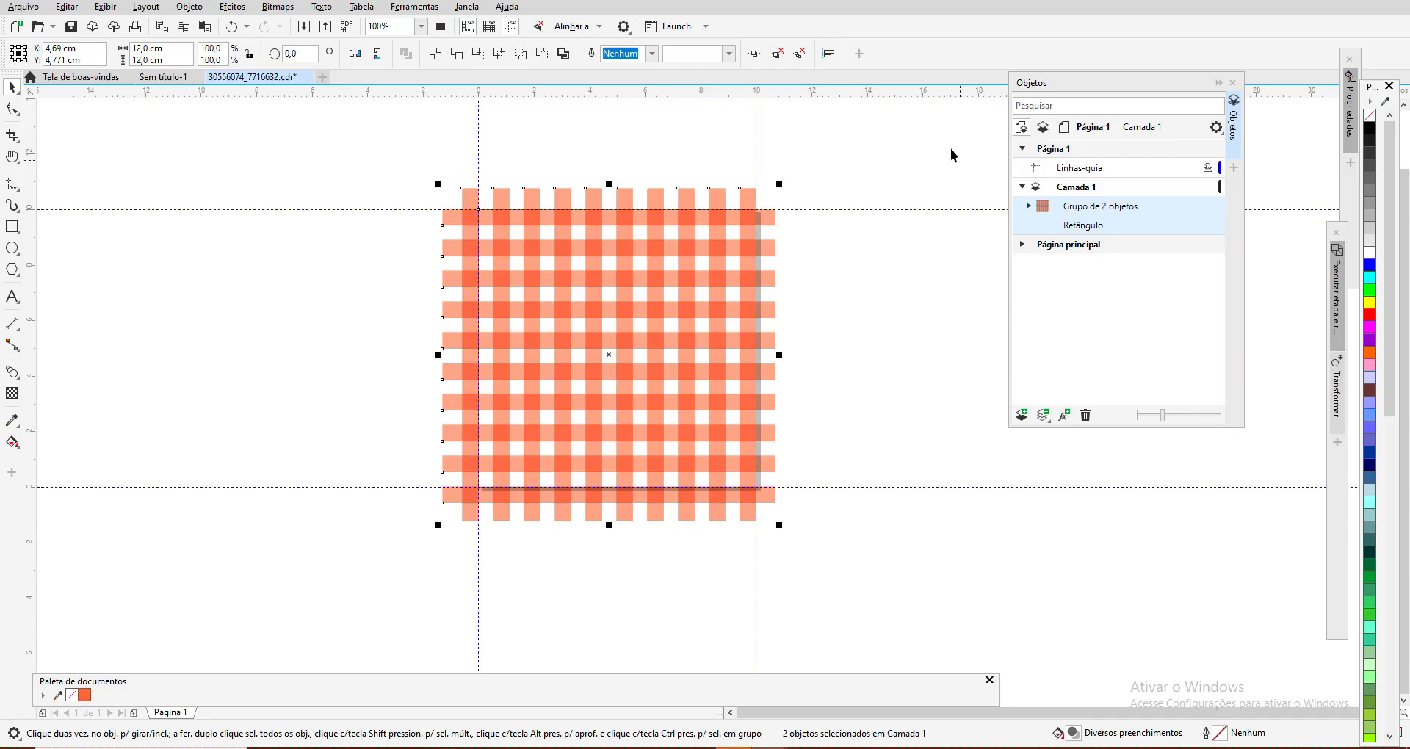
left_click(754, 54)
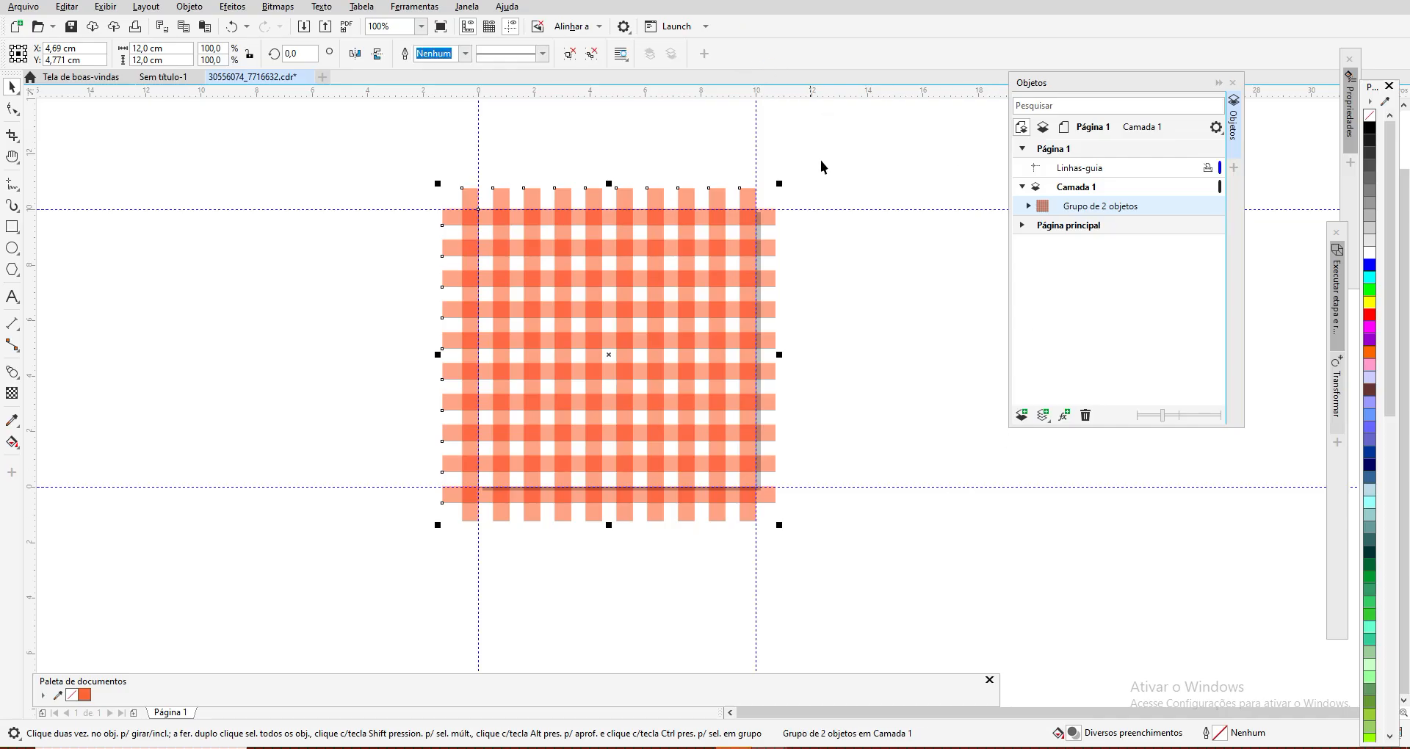
left_click(873, 341)
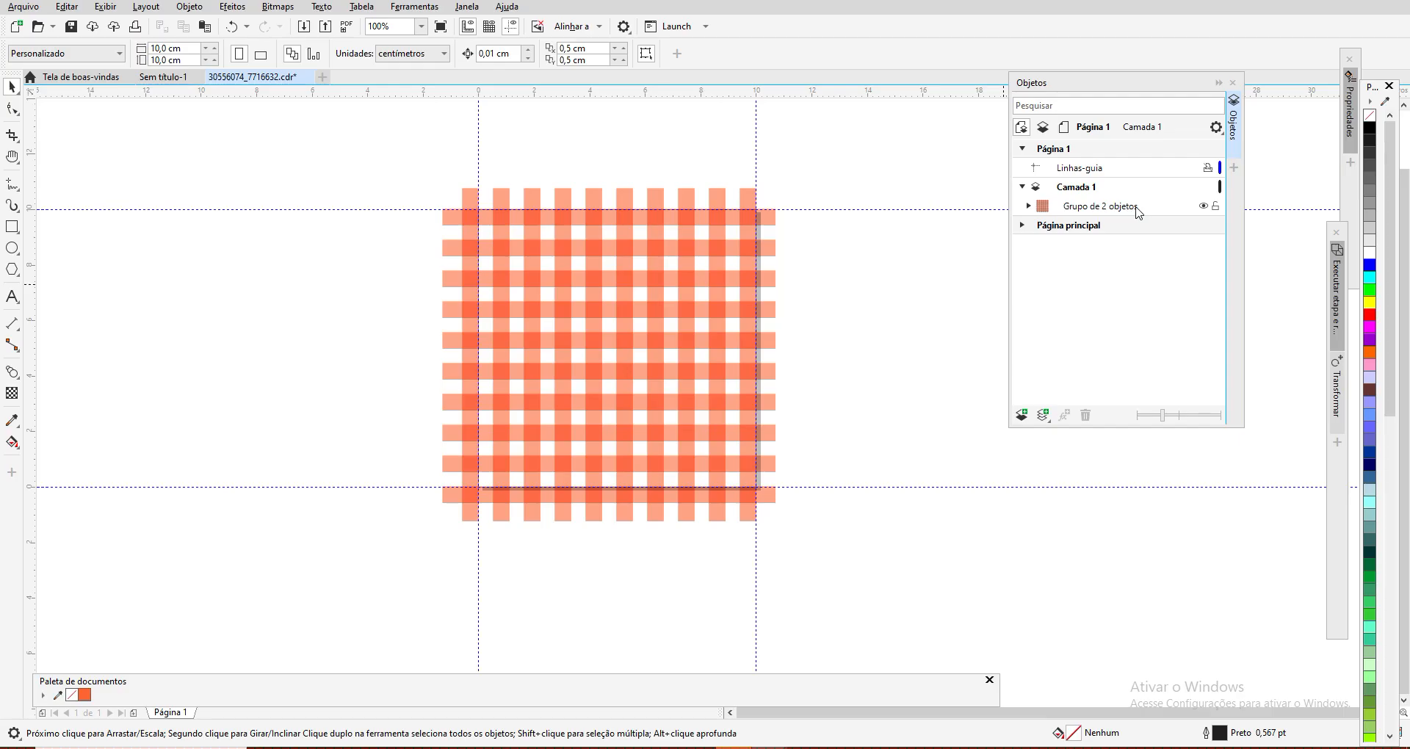
left_click(1029, 207)
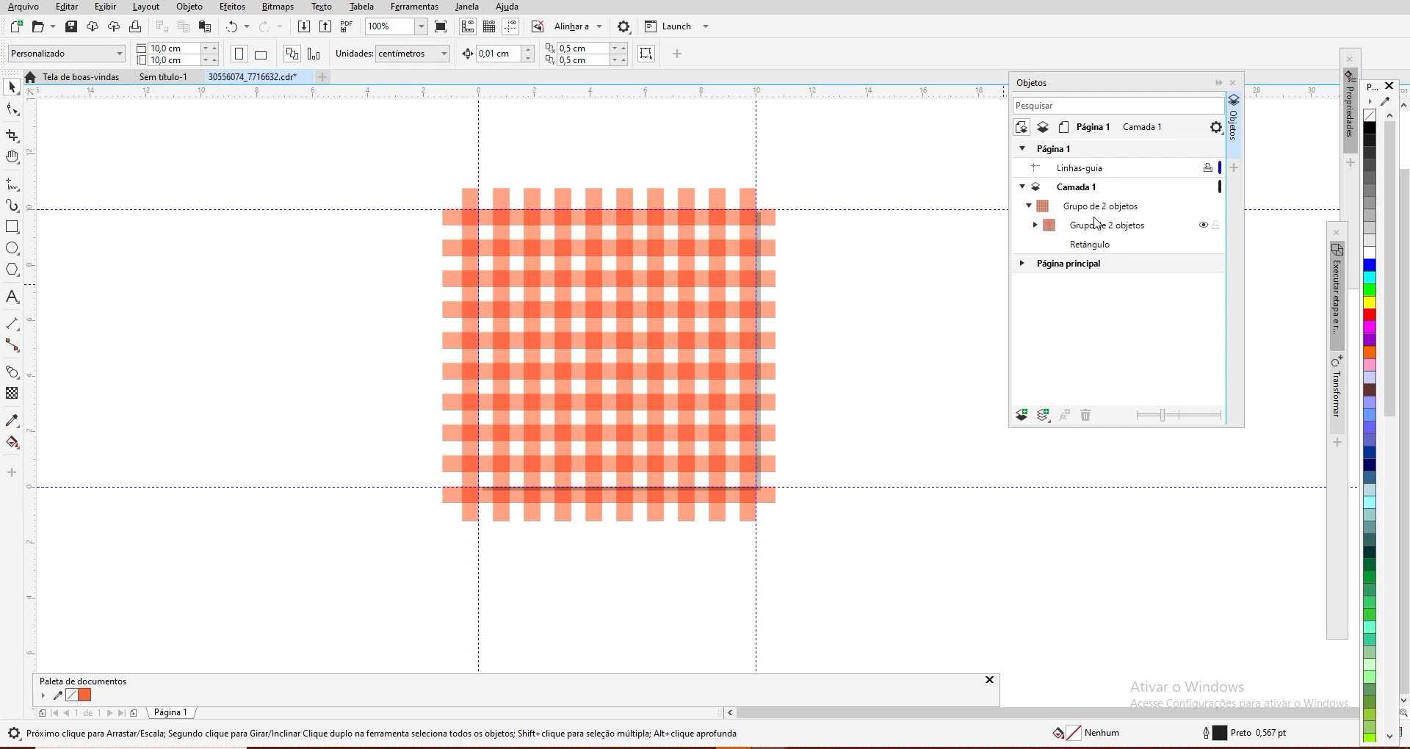
left_click(1029, 206)
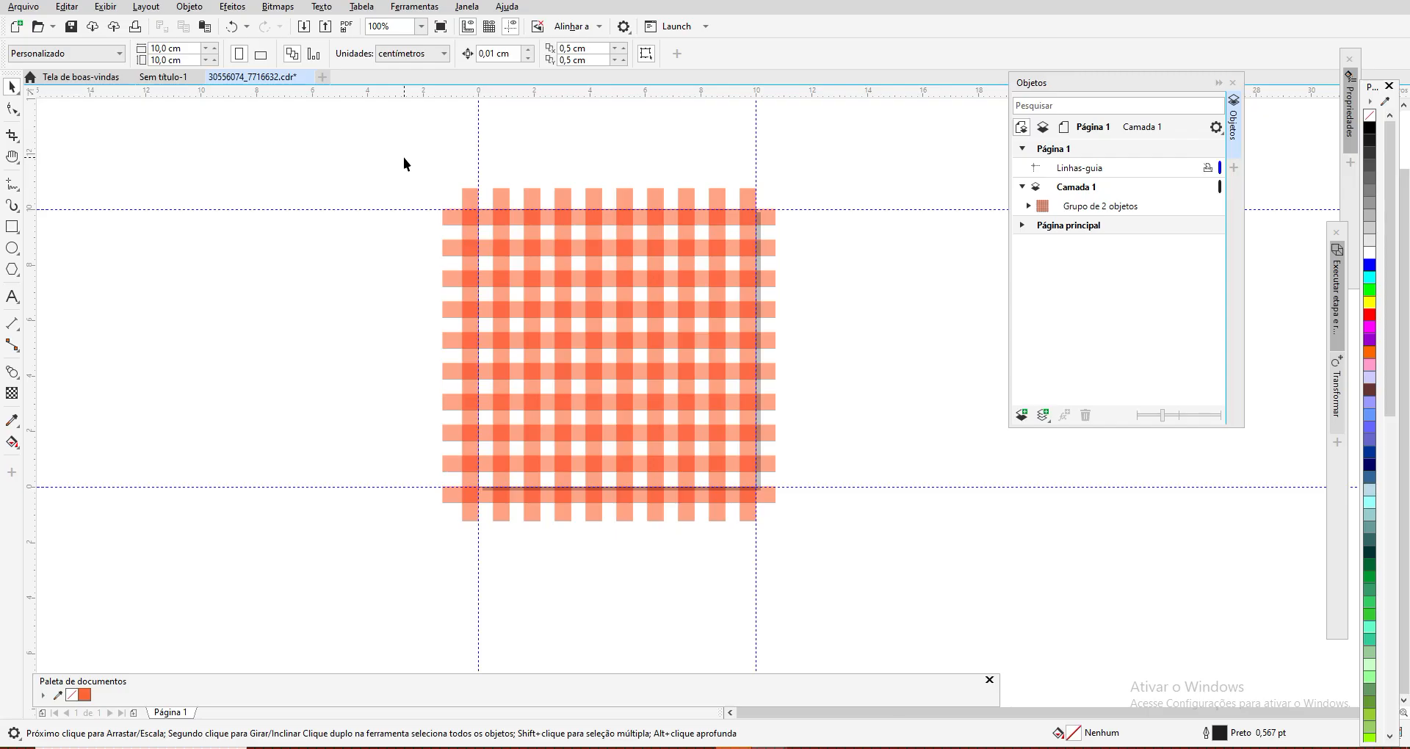
Step: Start creating a pattern fill of type Vetor from the checked design
left_click(195, 7)
mouse_move(213, 25)
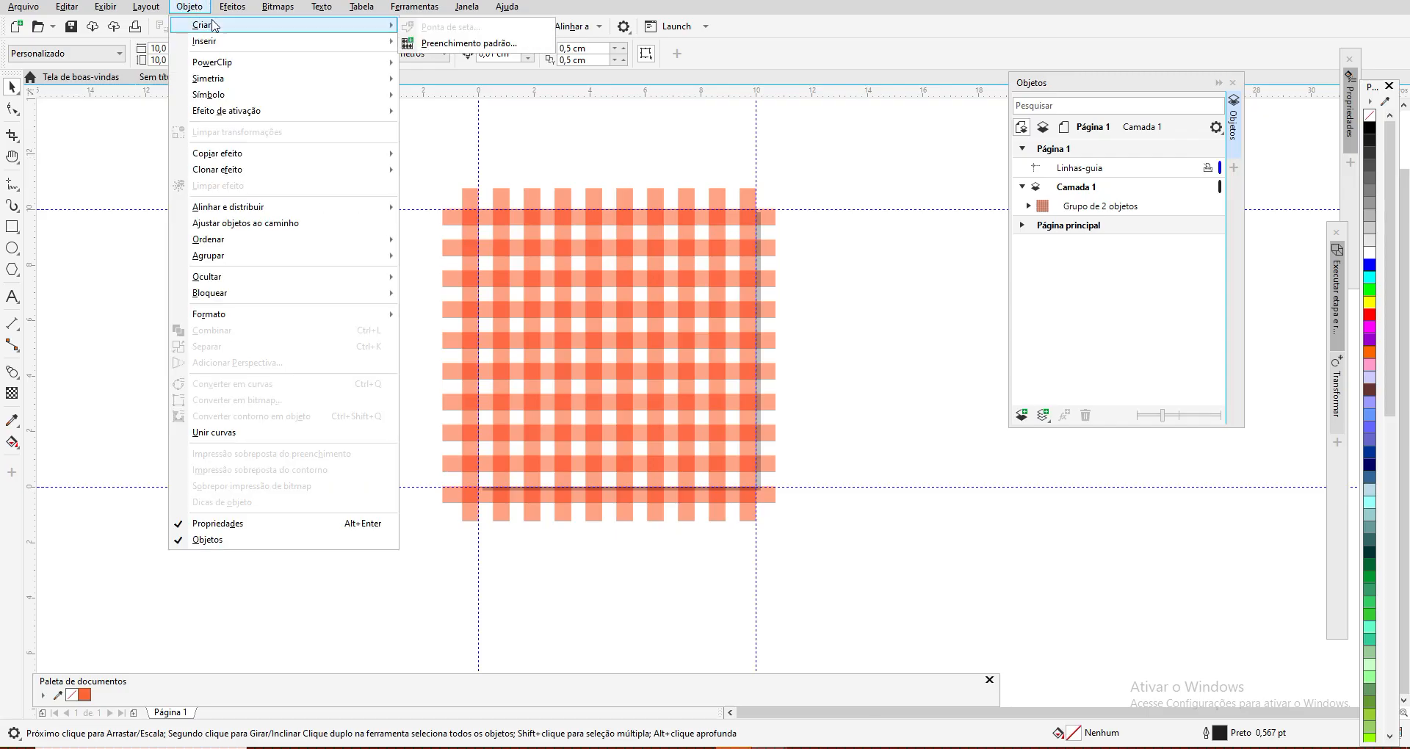
left_click(468, 42)
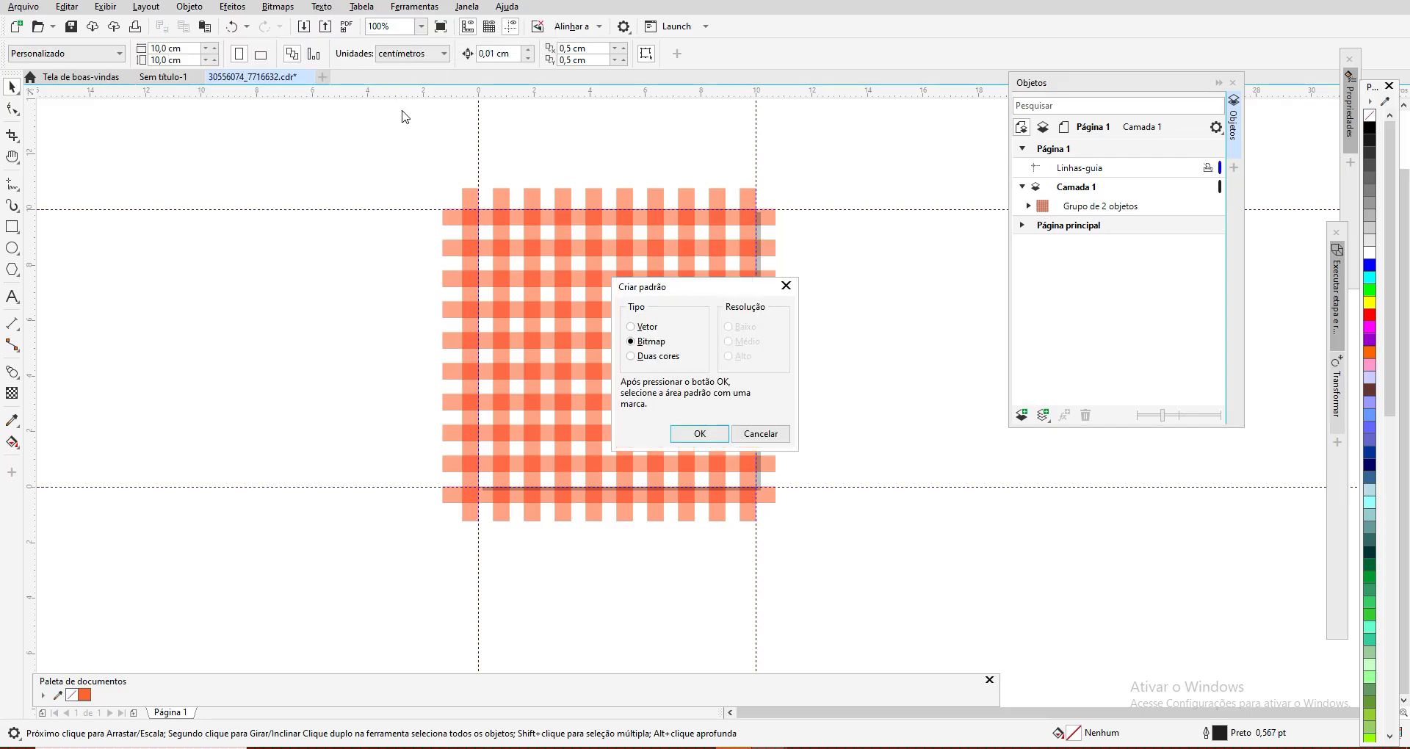
left_click(631, 327)
left_click(700, 433)
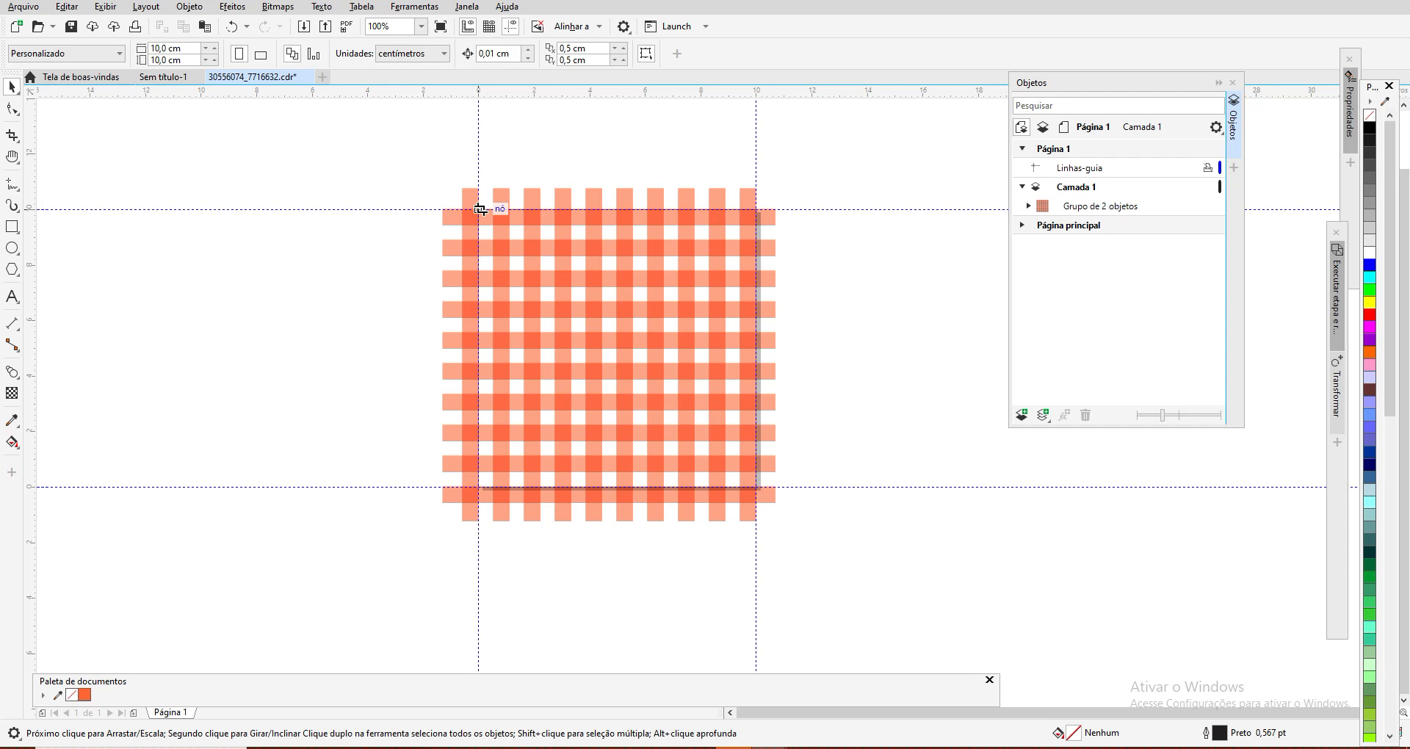
Step: Frame the pattern tile on the 10 × 10 cm page boundary, accept it, and save the vector fill with the title xadrezlaranjaB
left_click_drag(479, 210, 754, 490)
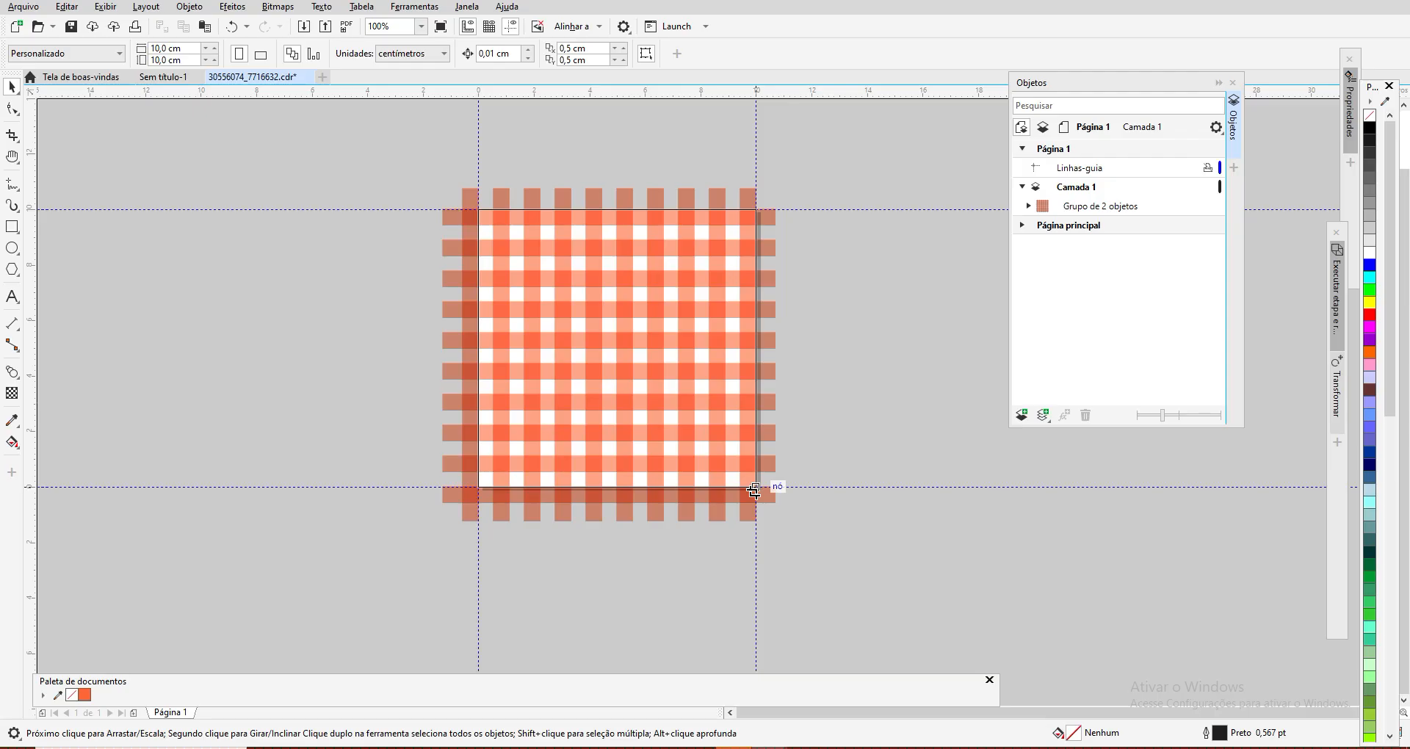
left_click_drag(754, 490, 756, 488)
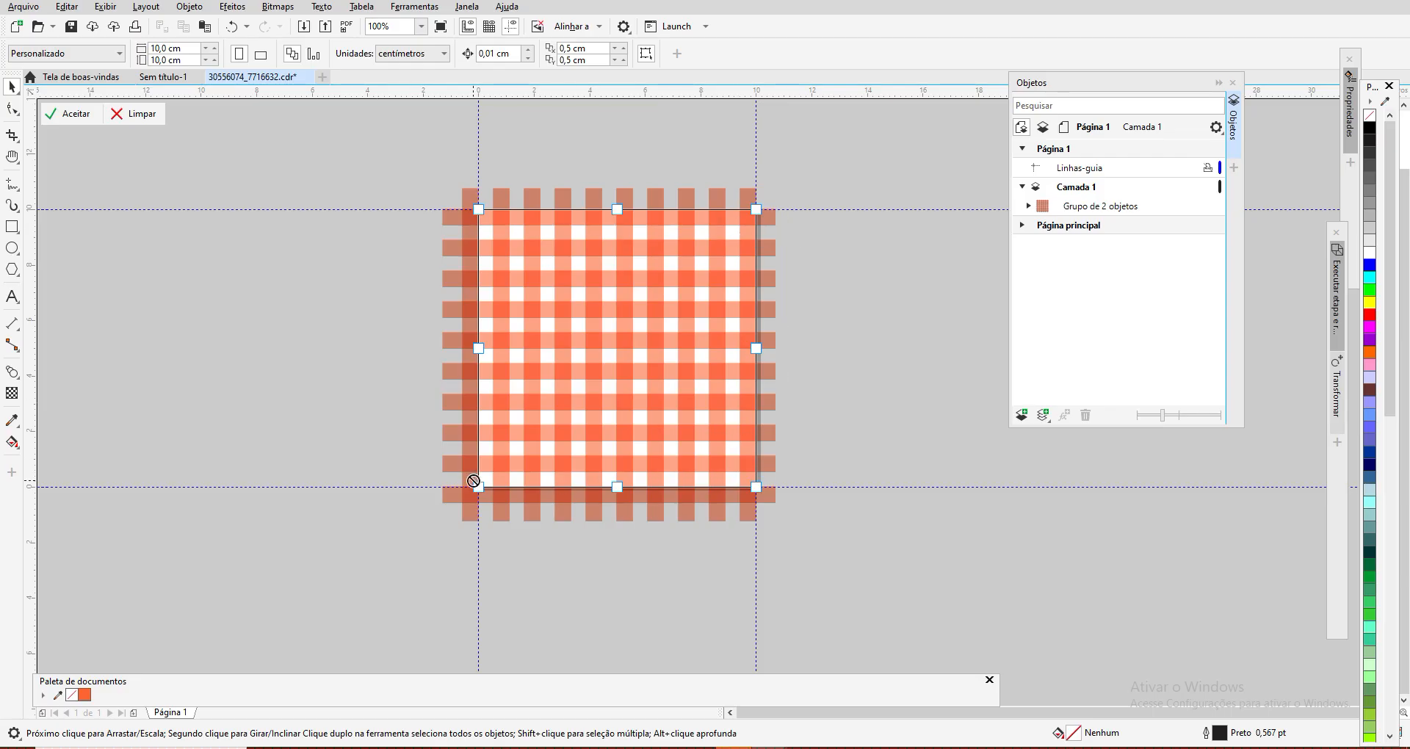
left_click(72, 113)
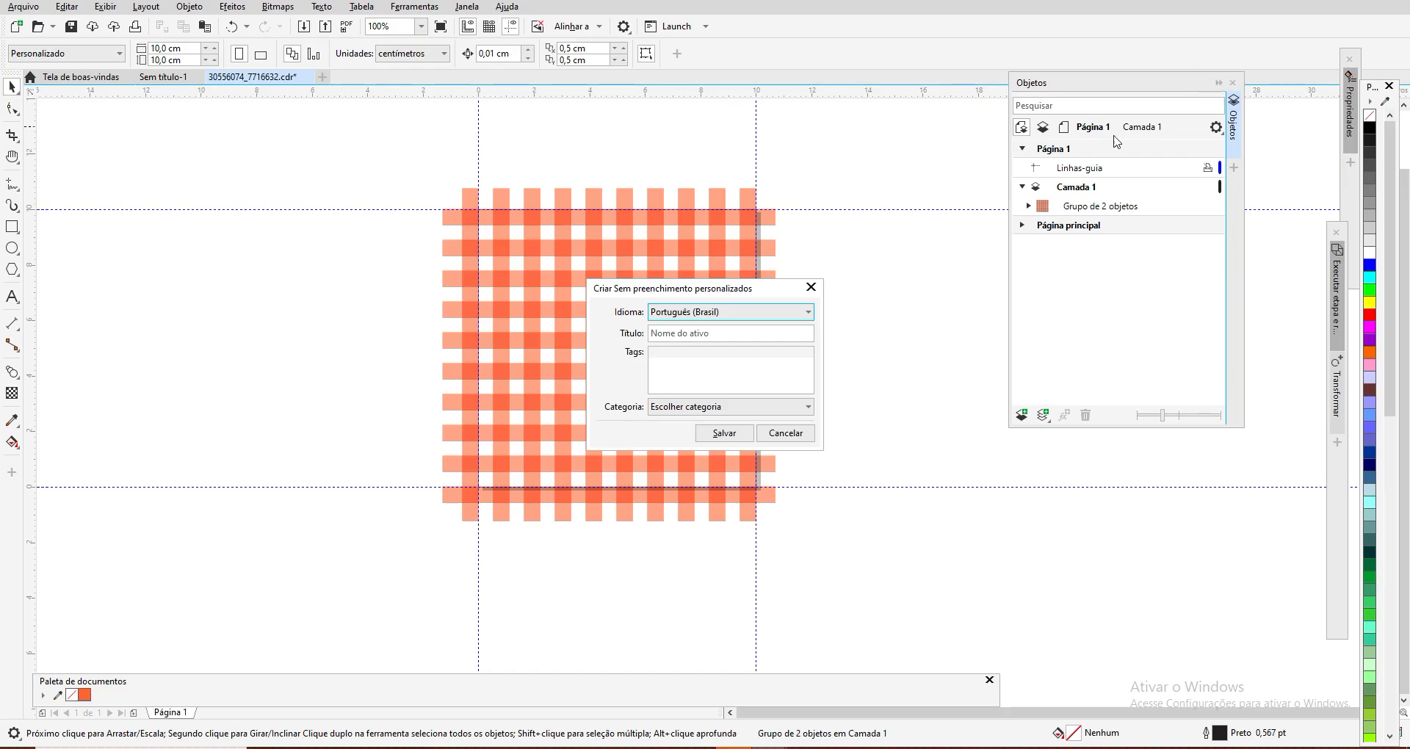
left_click(661, 336)
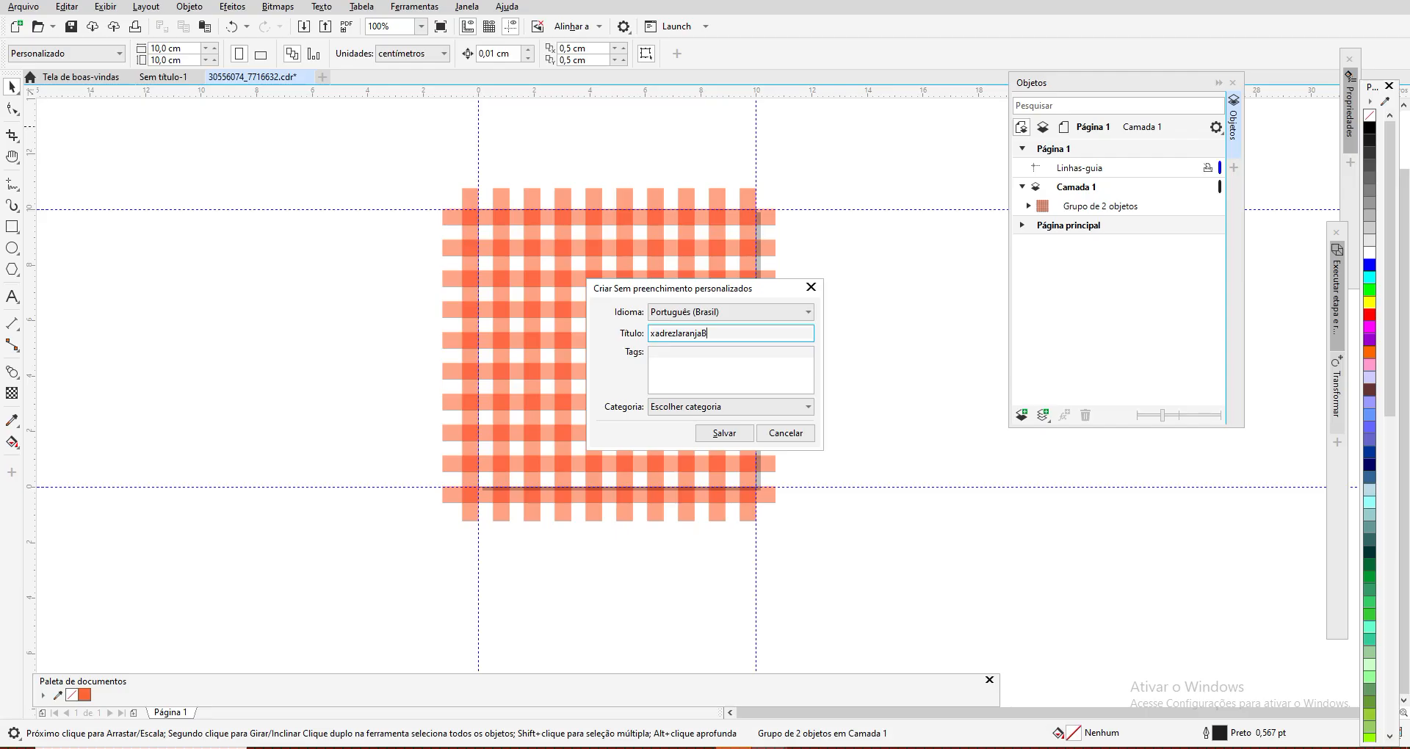
left_click(723, 435)
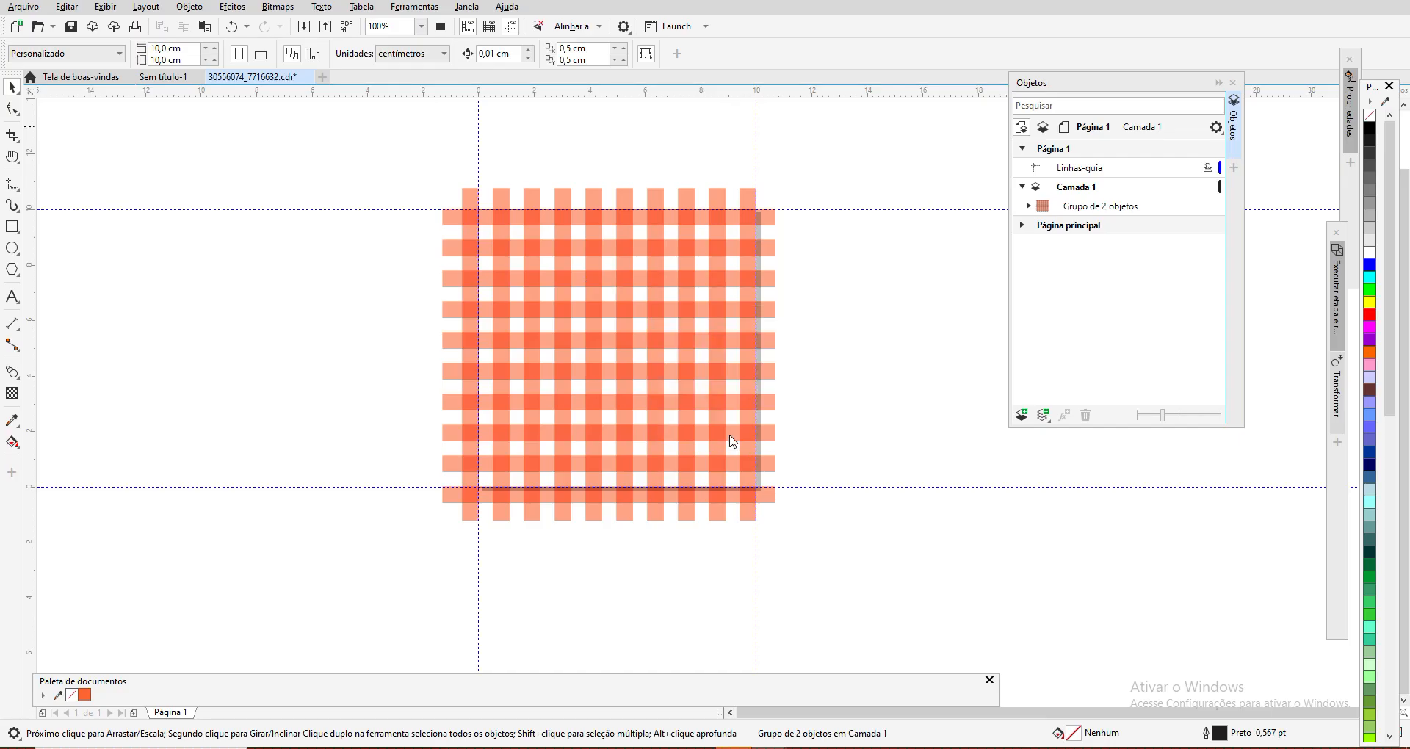
Step: Collapse the object list and draw a rectangle about 33.9 × 18.2 cm in the empty space beyond the page's upper-left corner
left_click(1219, 83)
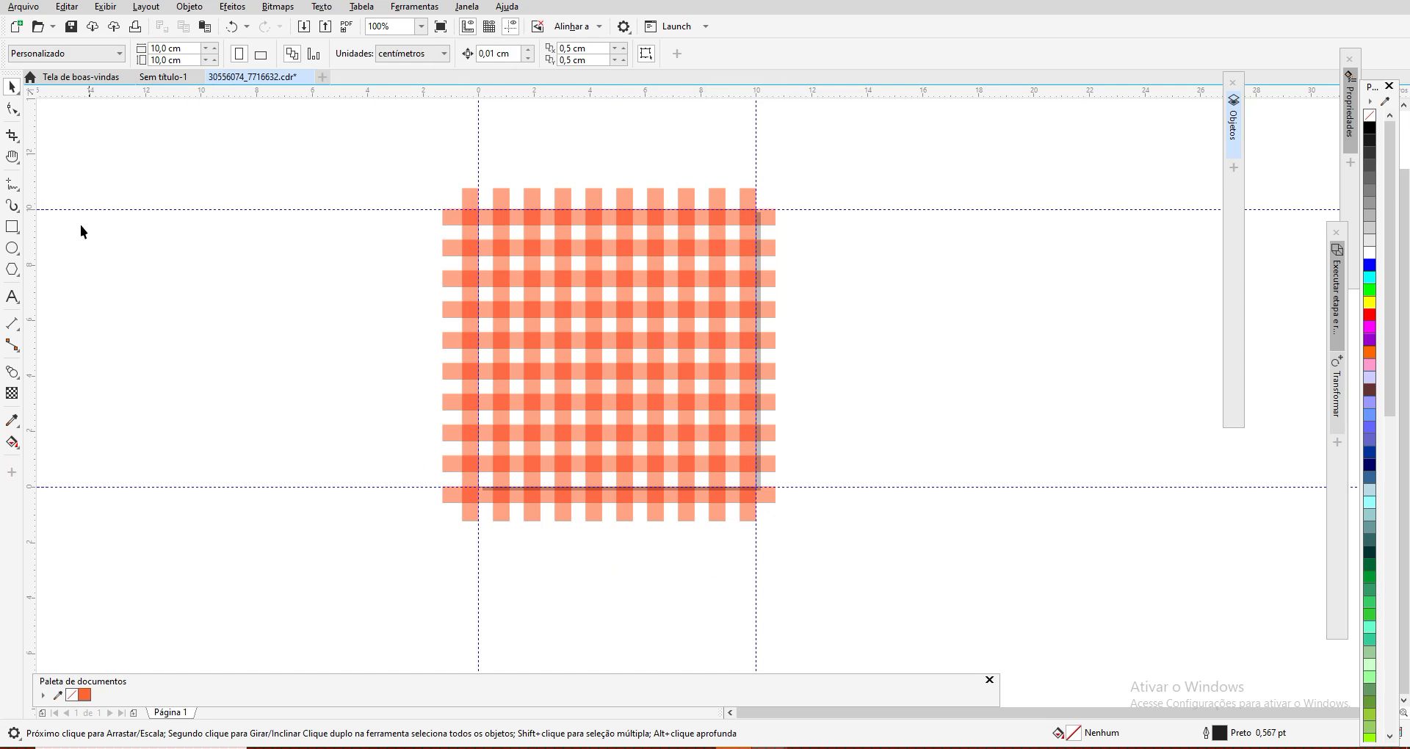
left_click(14, 158)
left_click_drag(91, 192, 752, 639)
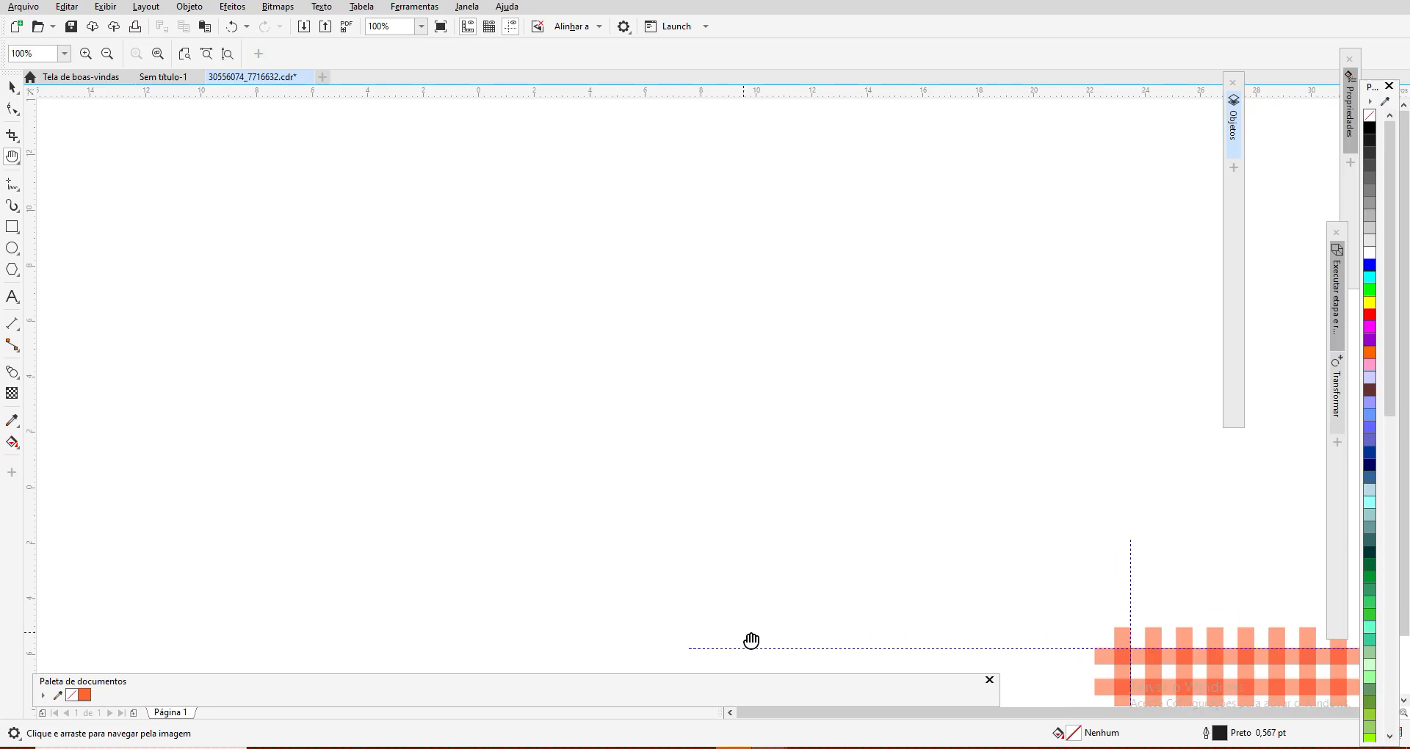
left_click(11, 227)
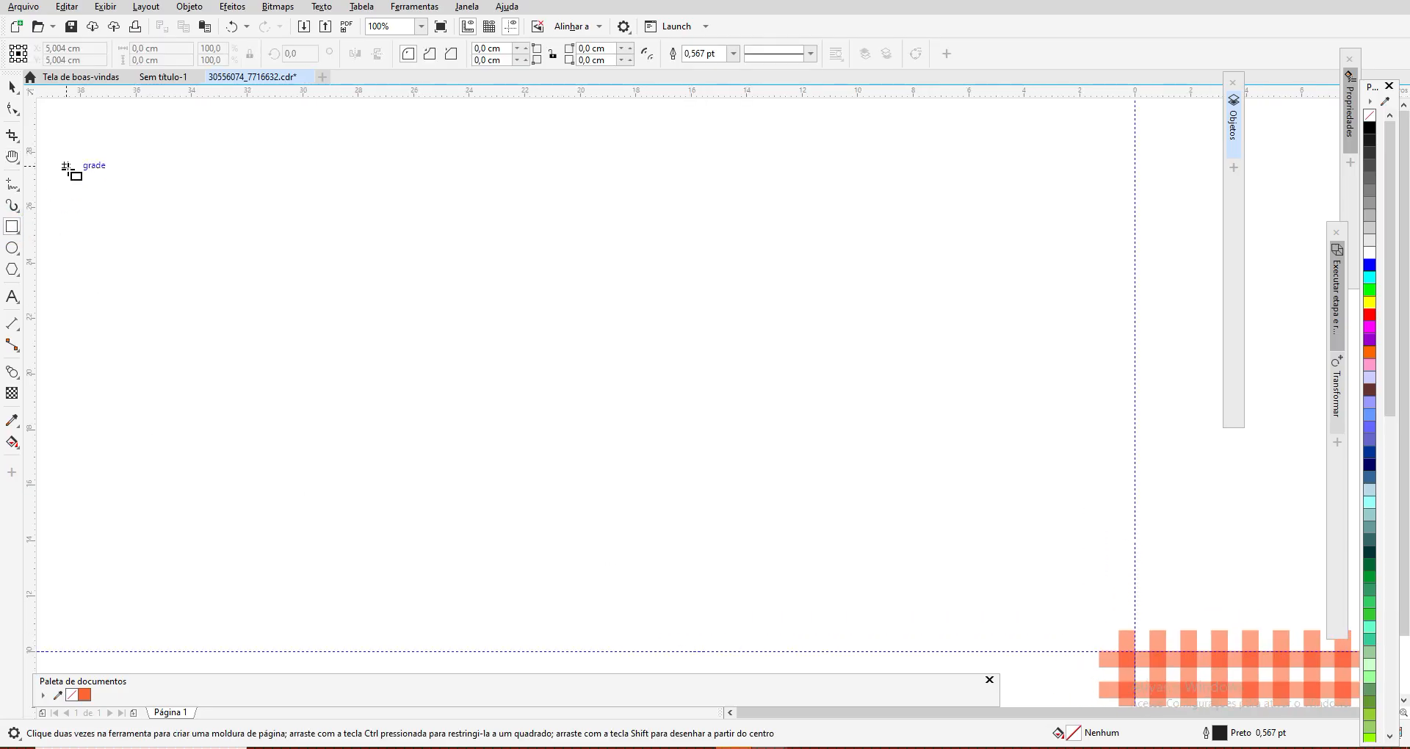
left_click_drag(55, 129, 995, 631)
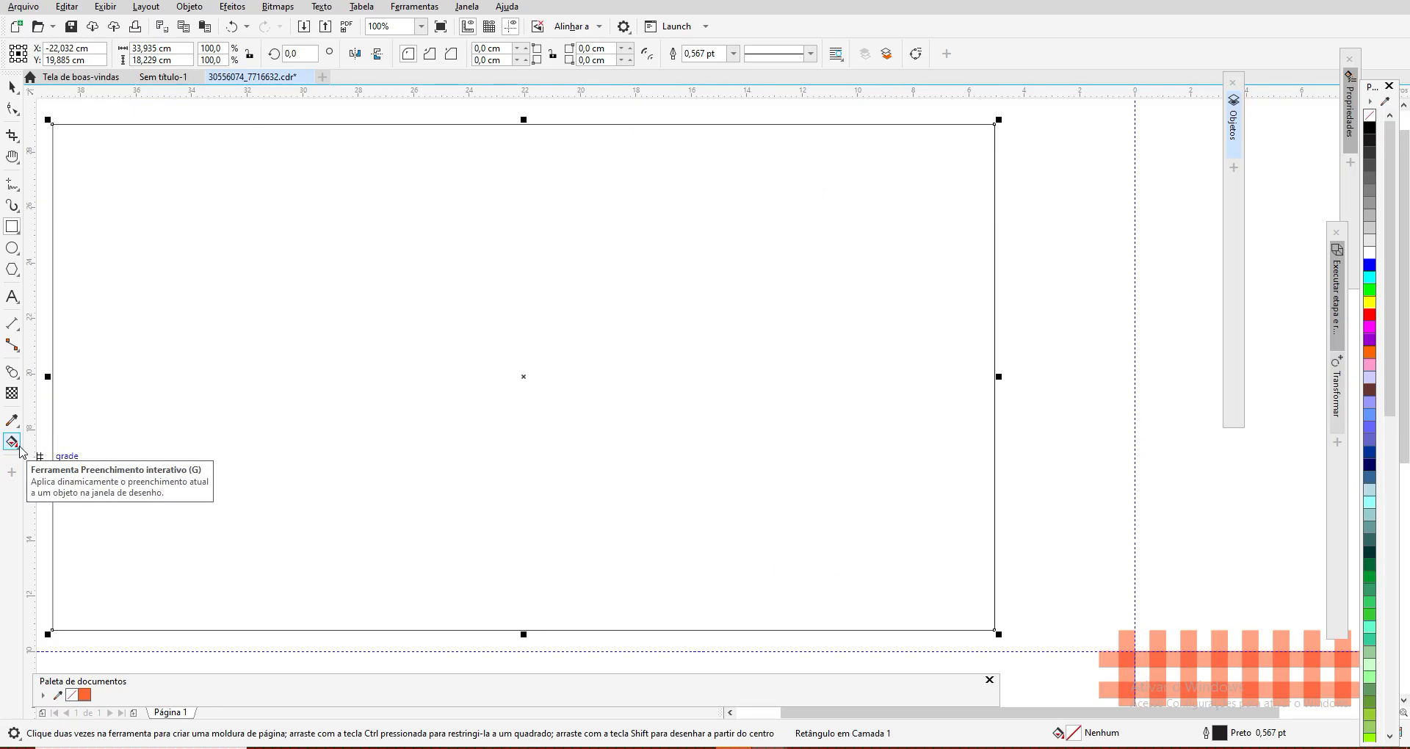
Step: Fill the new rectangle with the saved vector pattern xadrezlaranjaB
left_click(13, 441)
left_click(88, 447)
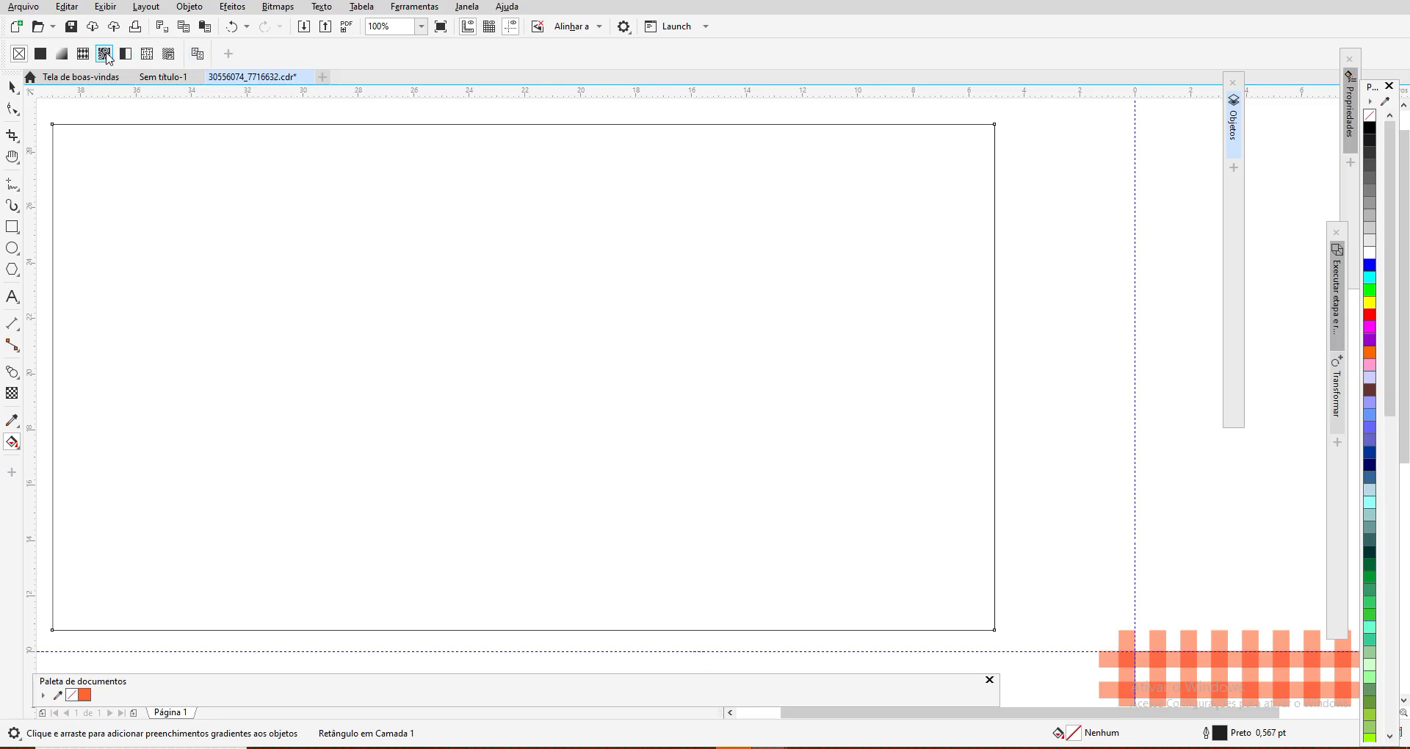
left_click(83, 54)
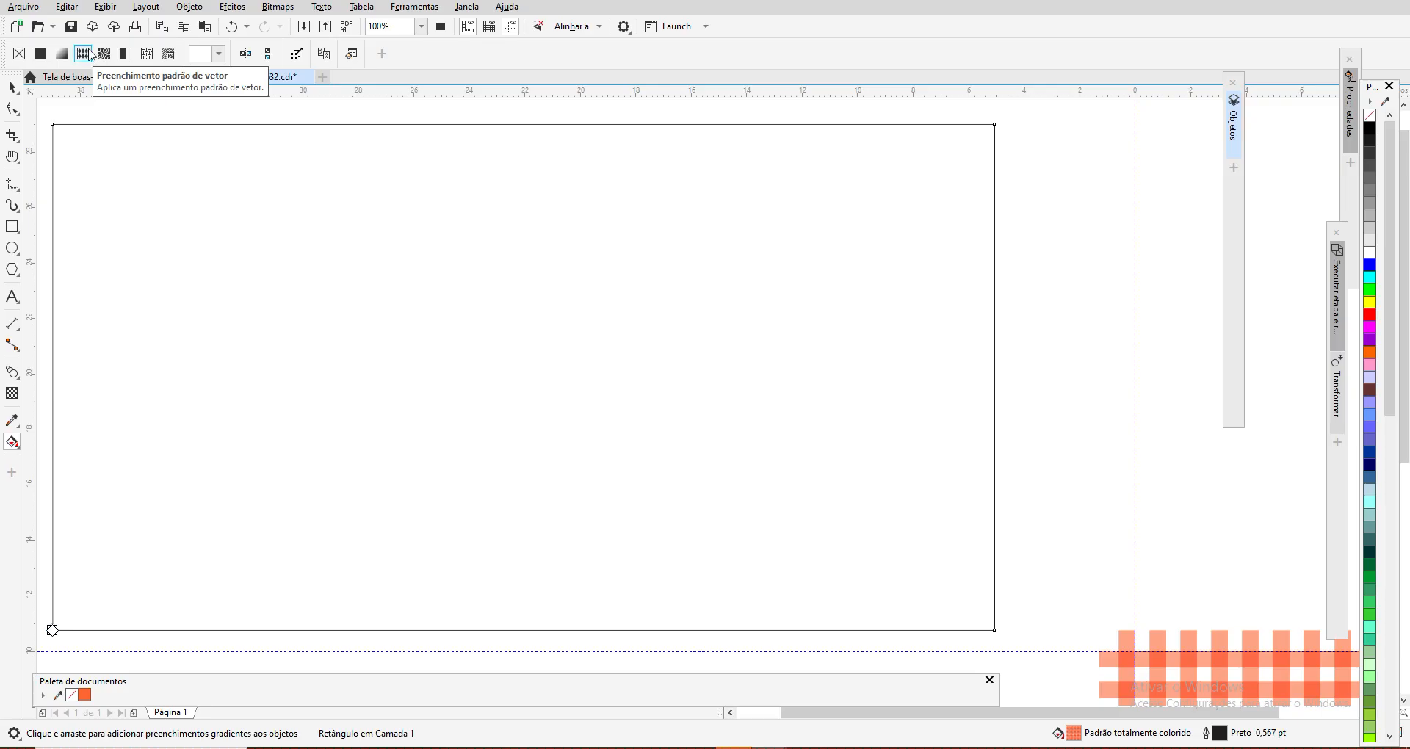
left_click(218, 54)
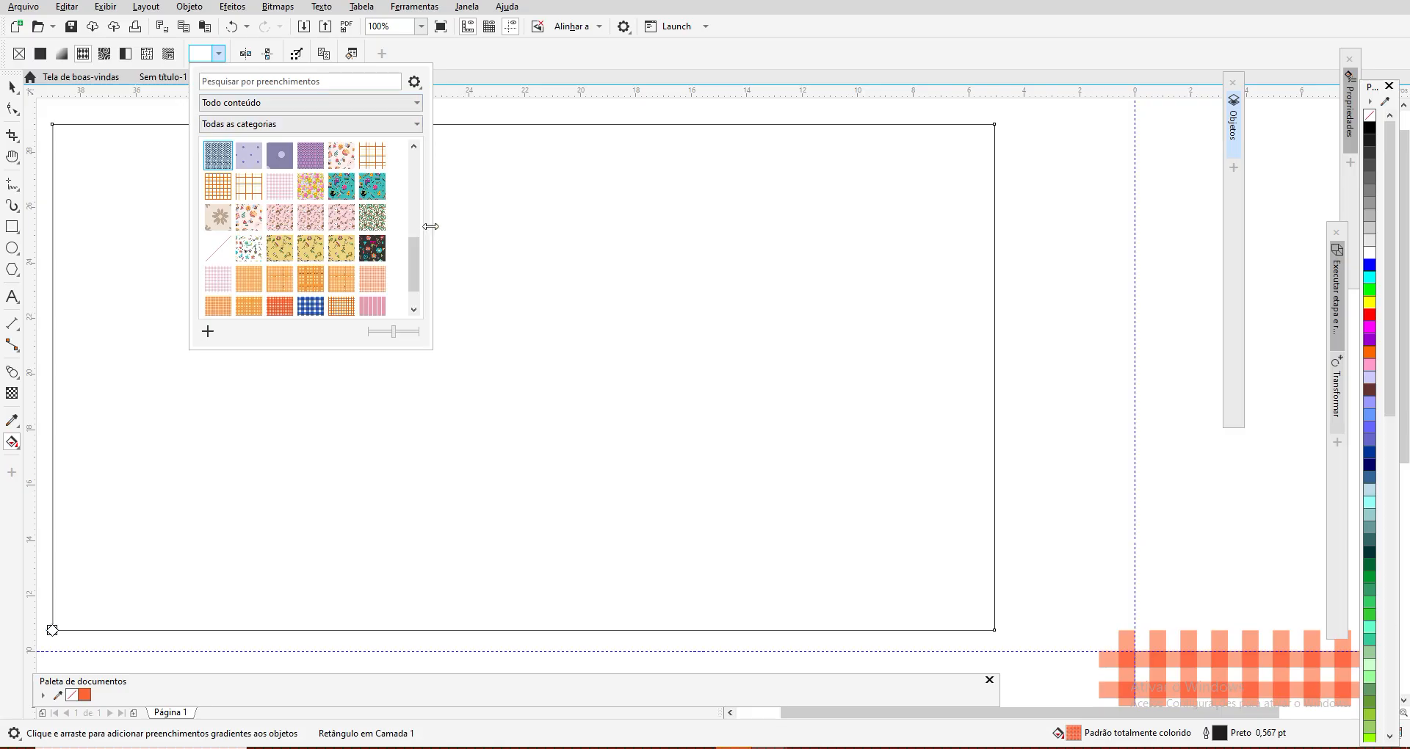
mouse_move(416, 273)
left_mouse_down()
mouse_move(417, 151)
mouse_move(409, 282)
left_mouse_up()
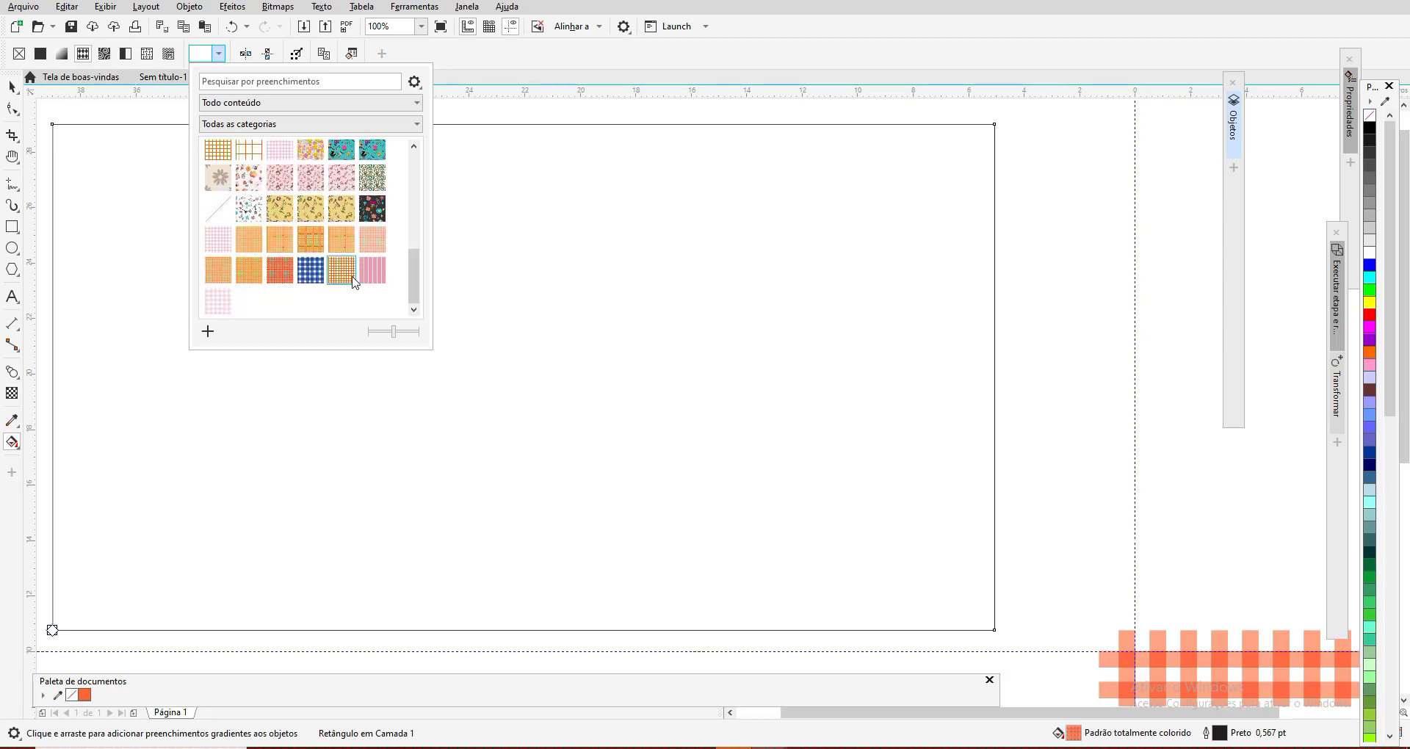
left_click(281, 277)
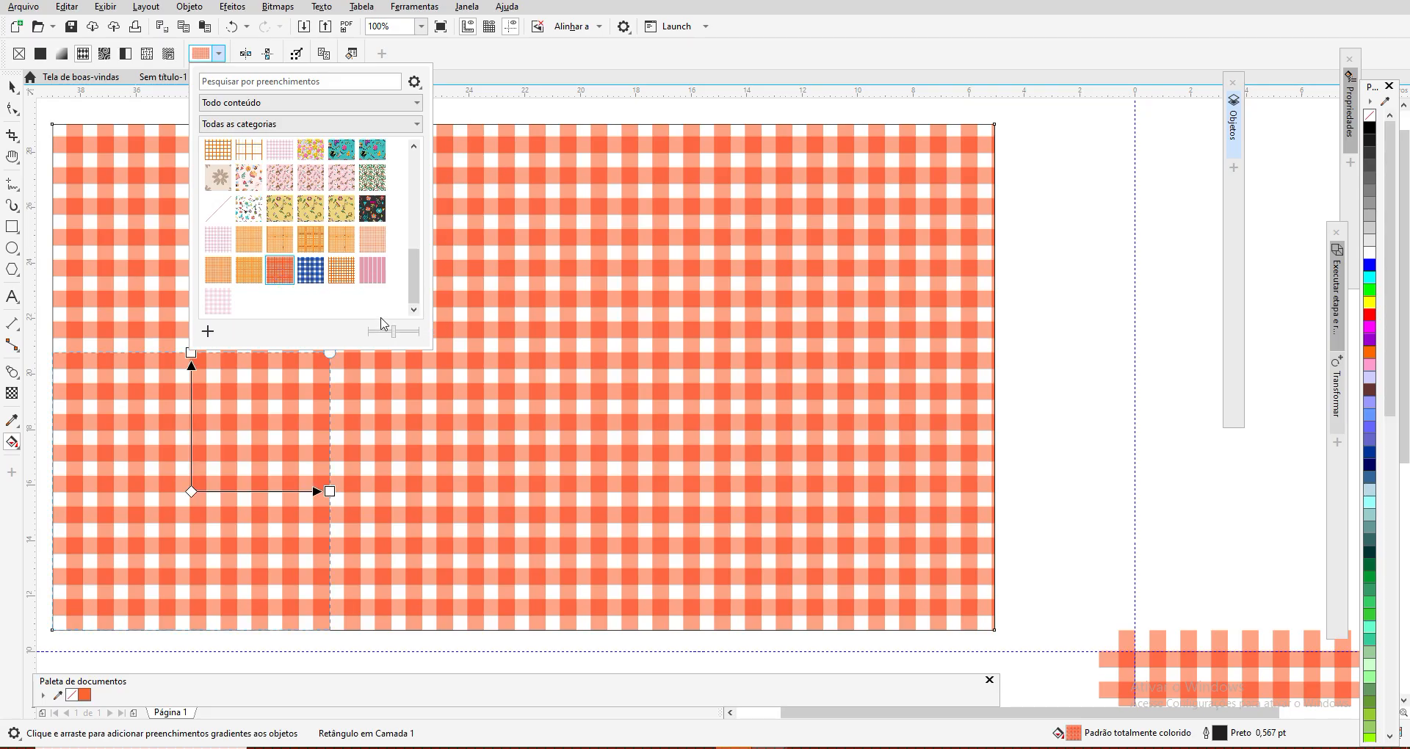
left_click(515, 119)
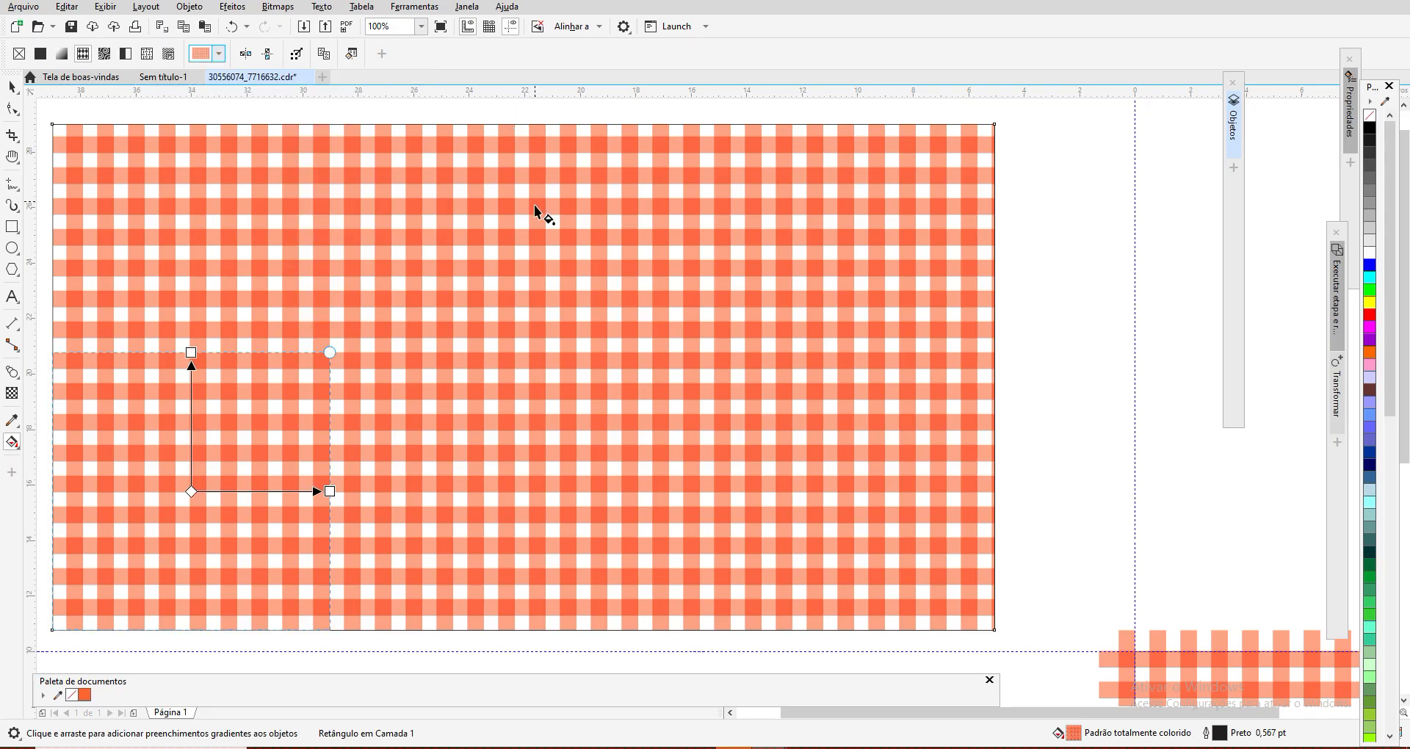
Step: Examine the checked fill in the large rectangle for a seamless repeat and compare it with the original tile
scroll(555, 233, "down", 1)
scroll(562, 250, "up", 1)
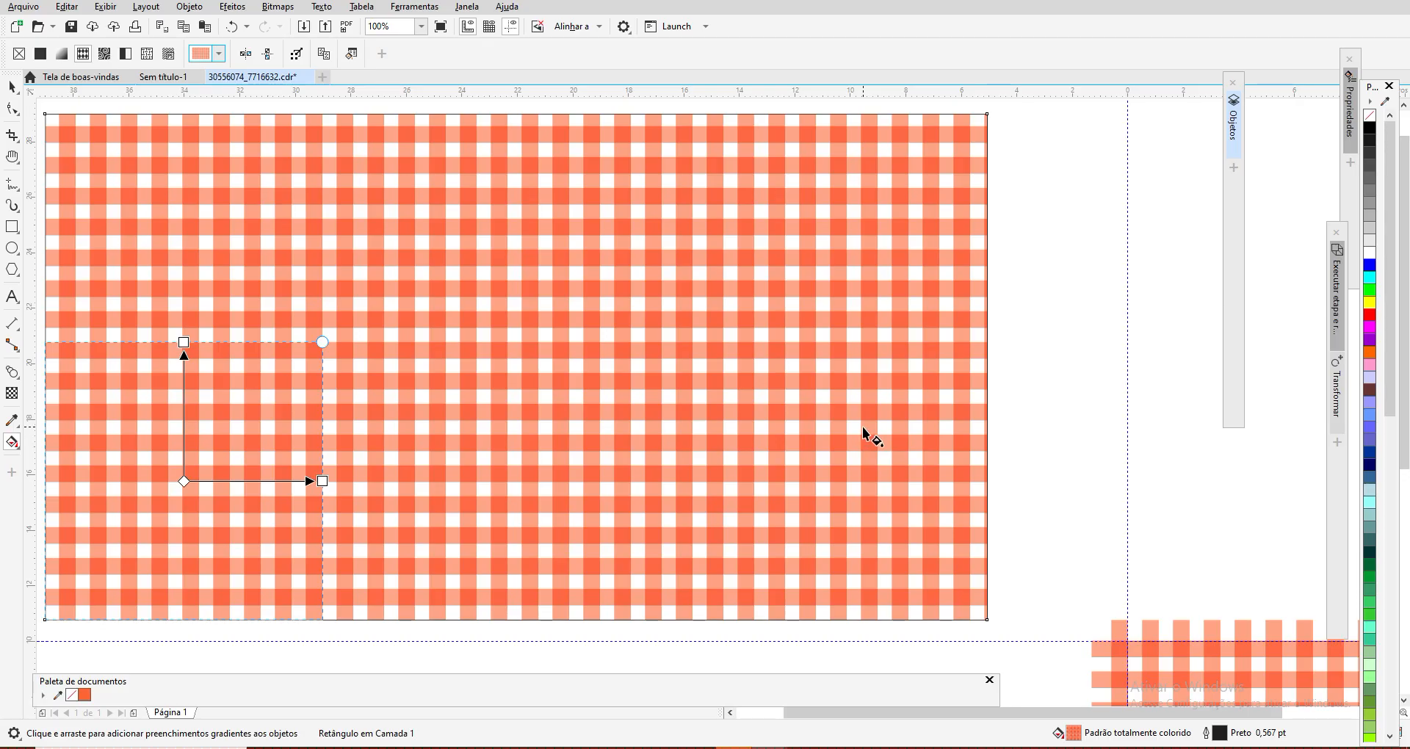
scroll(826, 390, "down", 1)
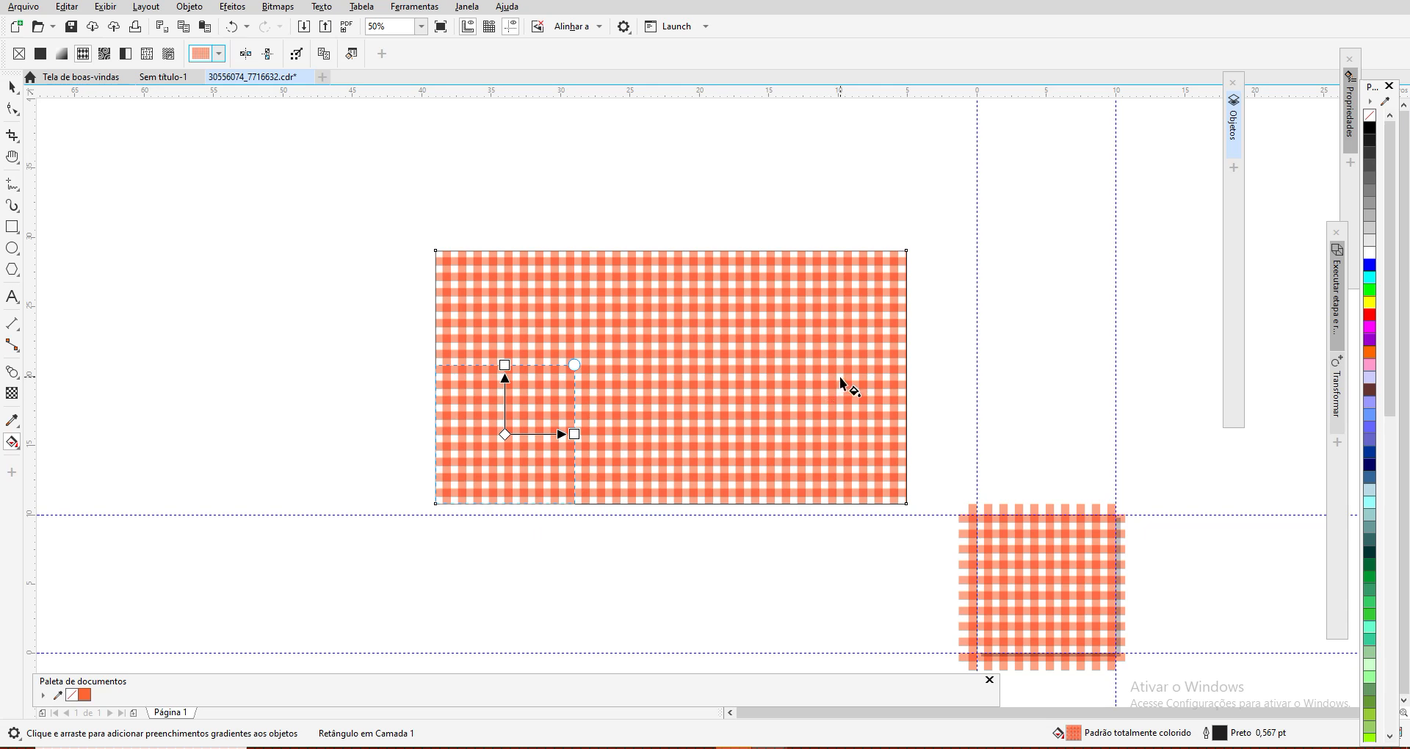
scroll(841, 383, "up", 1)
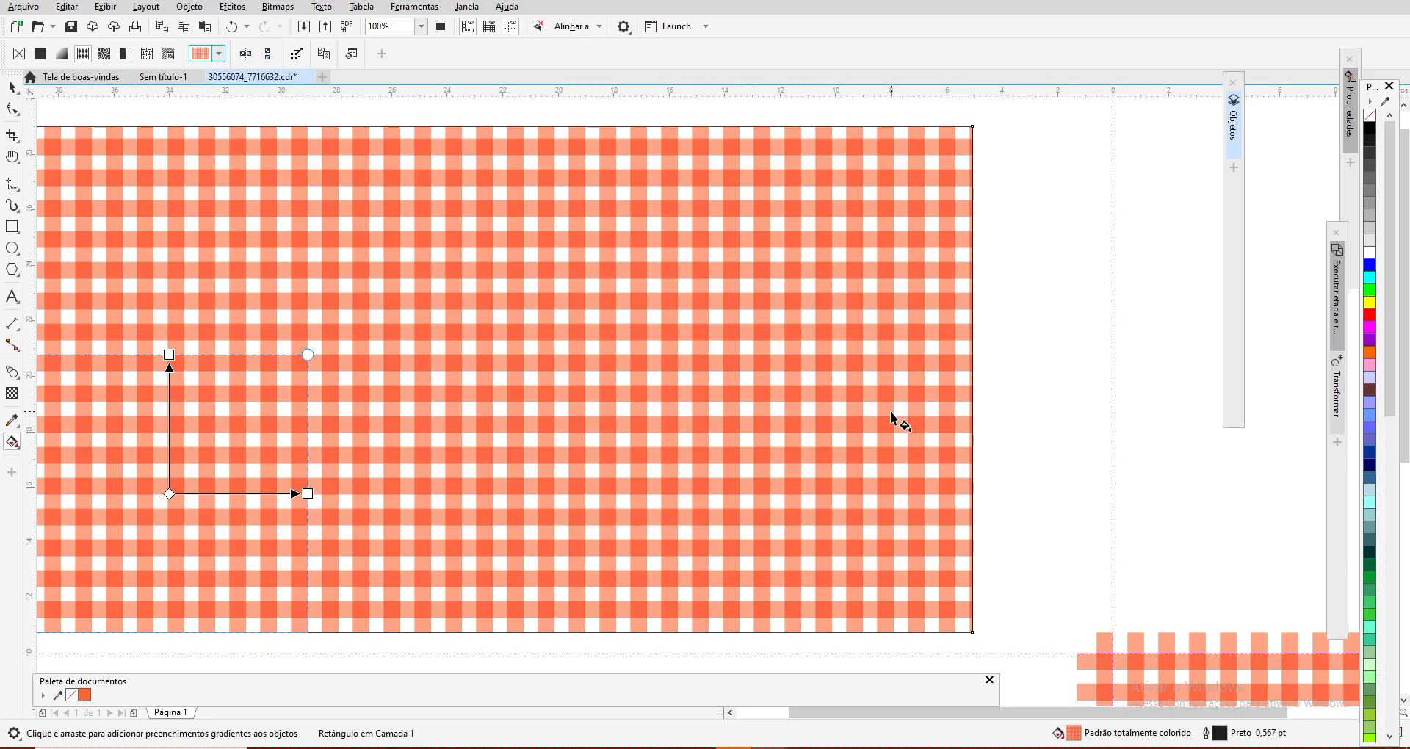
scroll(894, 415, "down", 1)
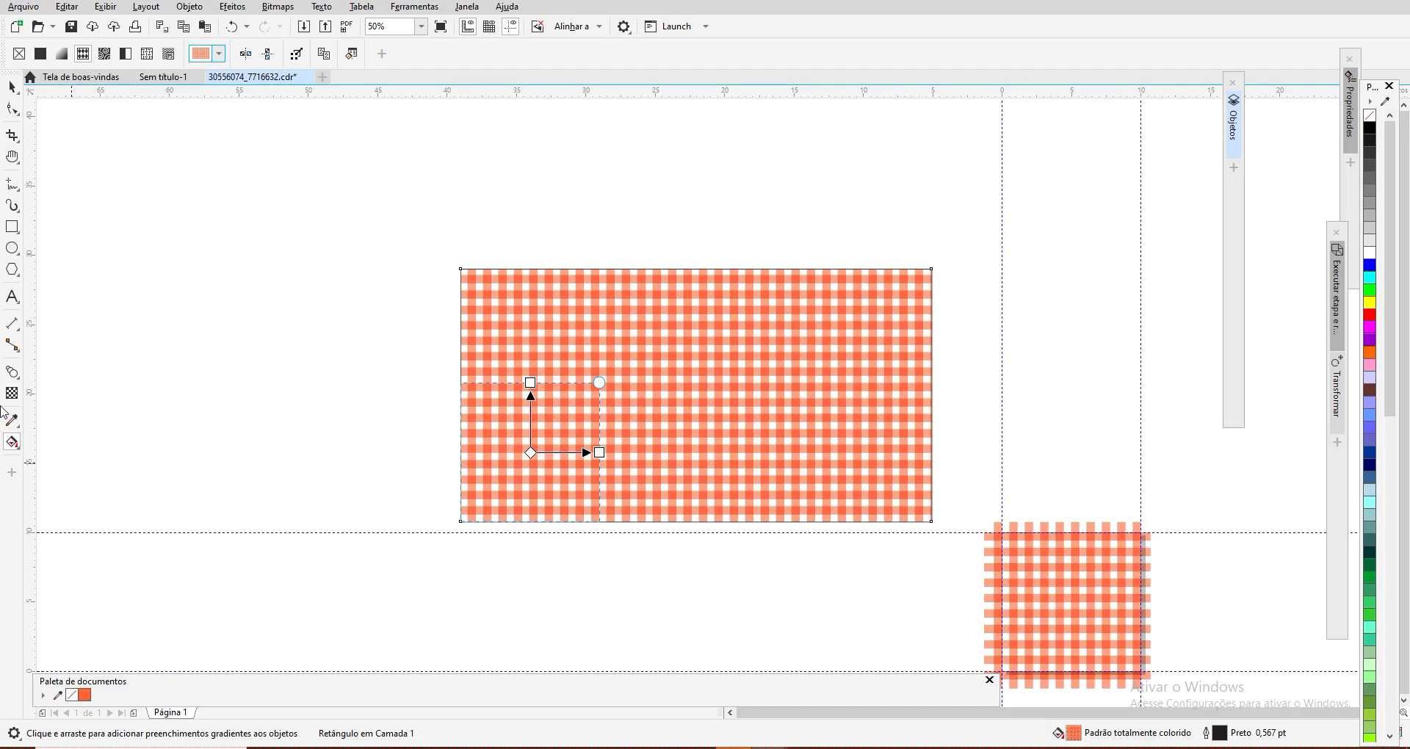
left_click(12, 156)
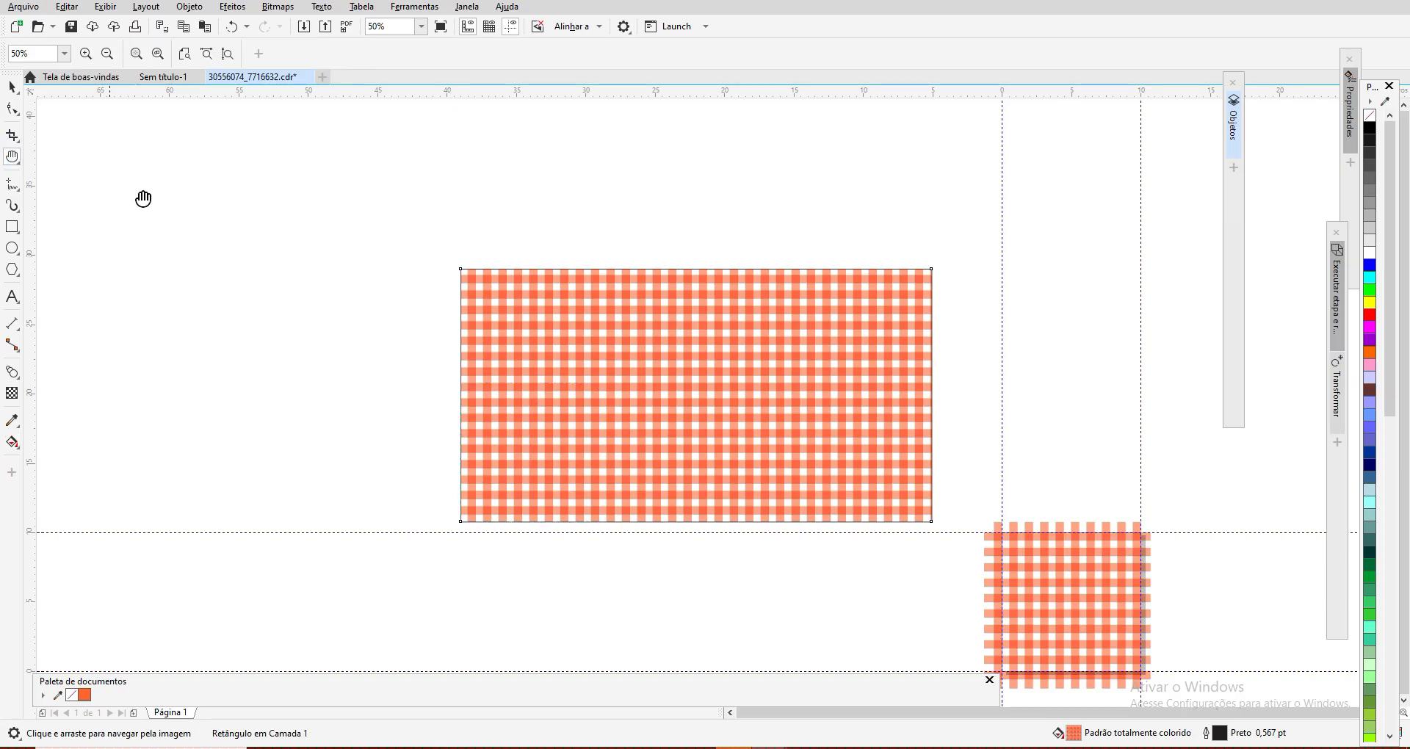
left_click_drag(595, 450, 381, 267)
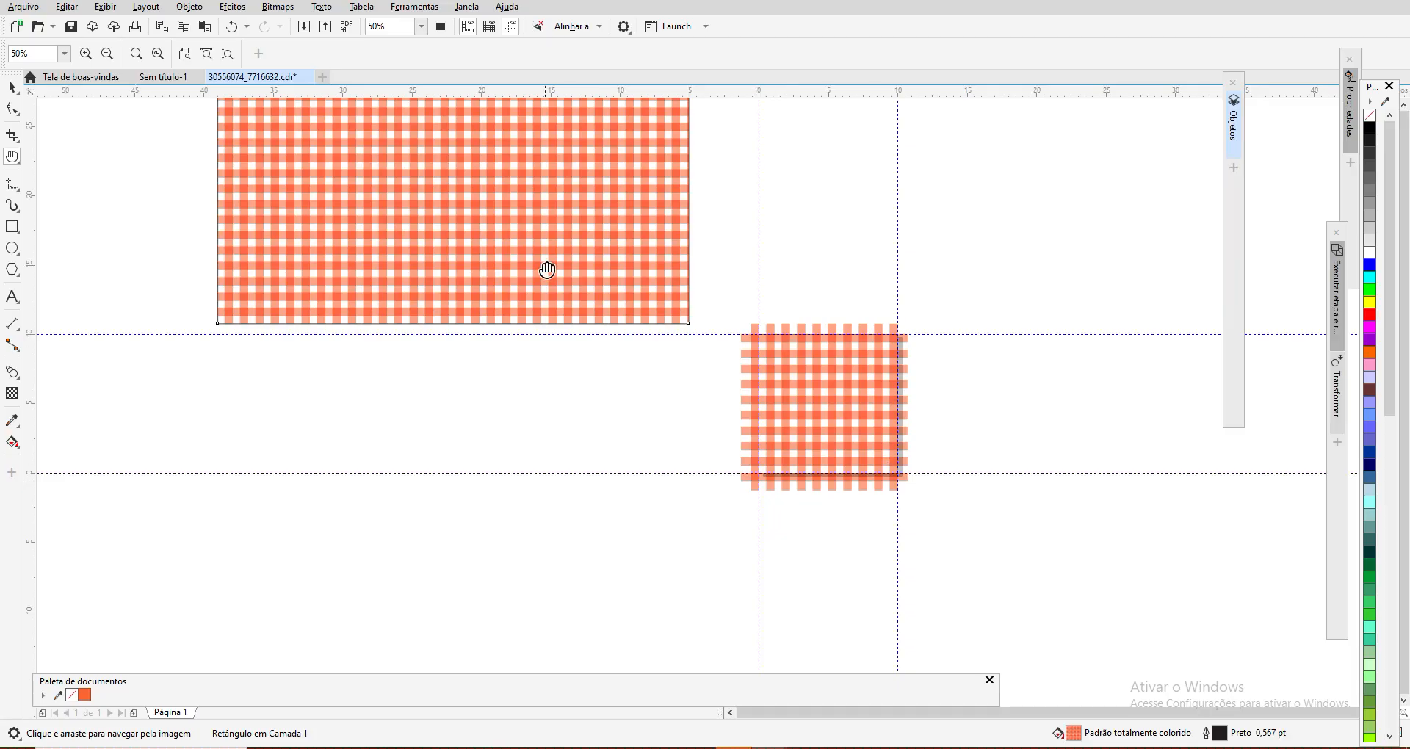
left_click_drag(518, 214, 578, 261)
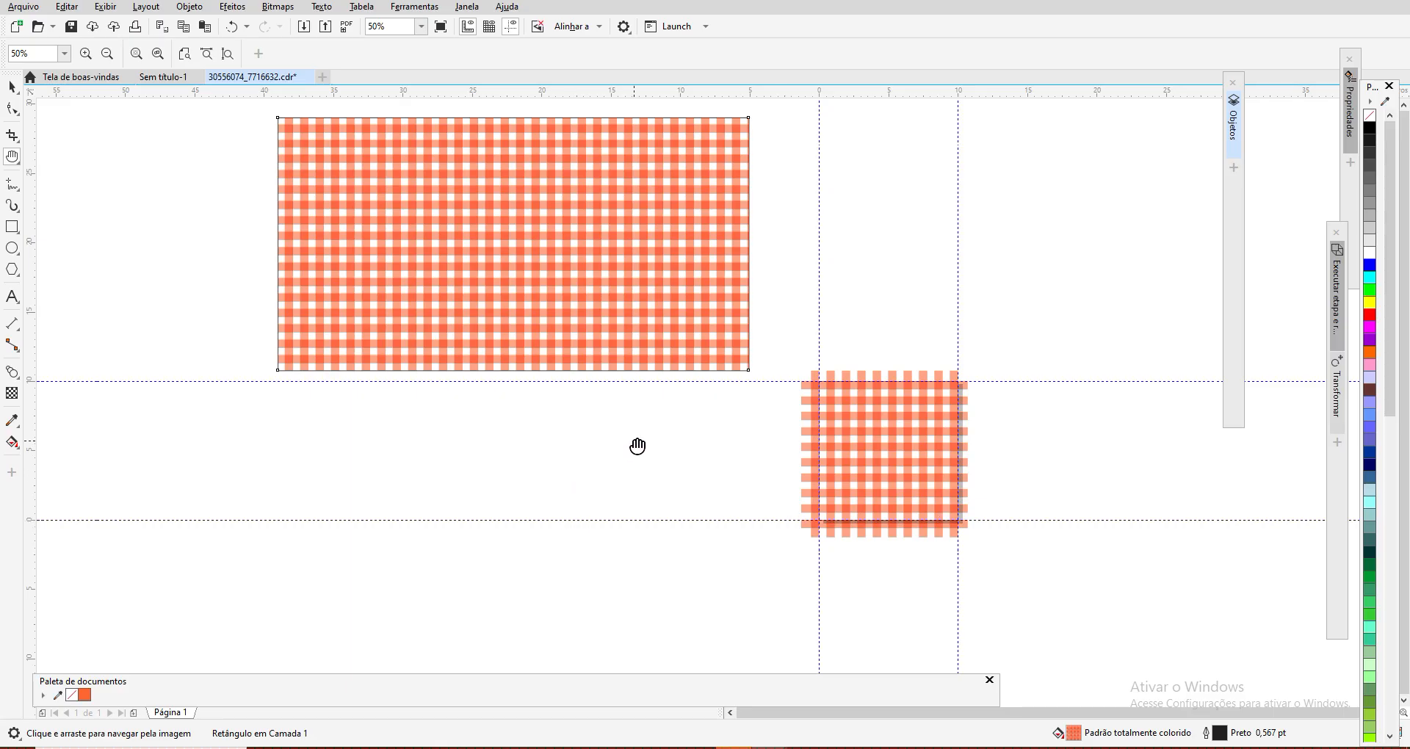
scroll(634, 442, "up", 1)
scroll(638, 446, "down", 1)
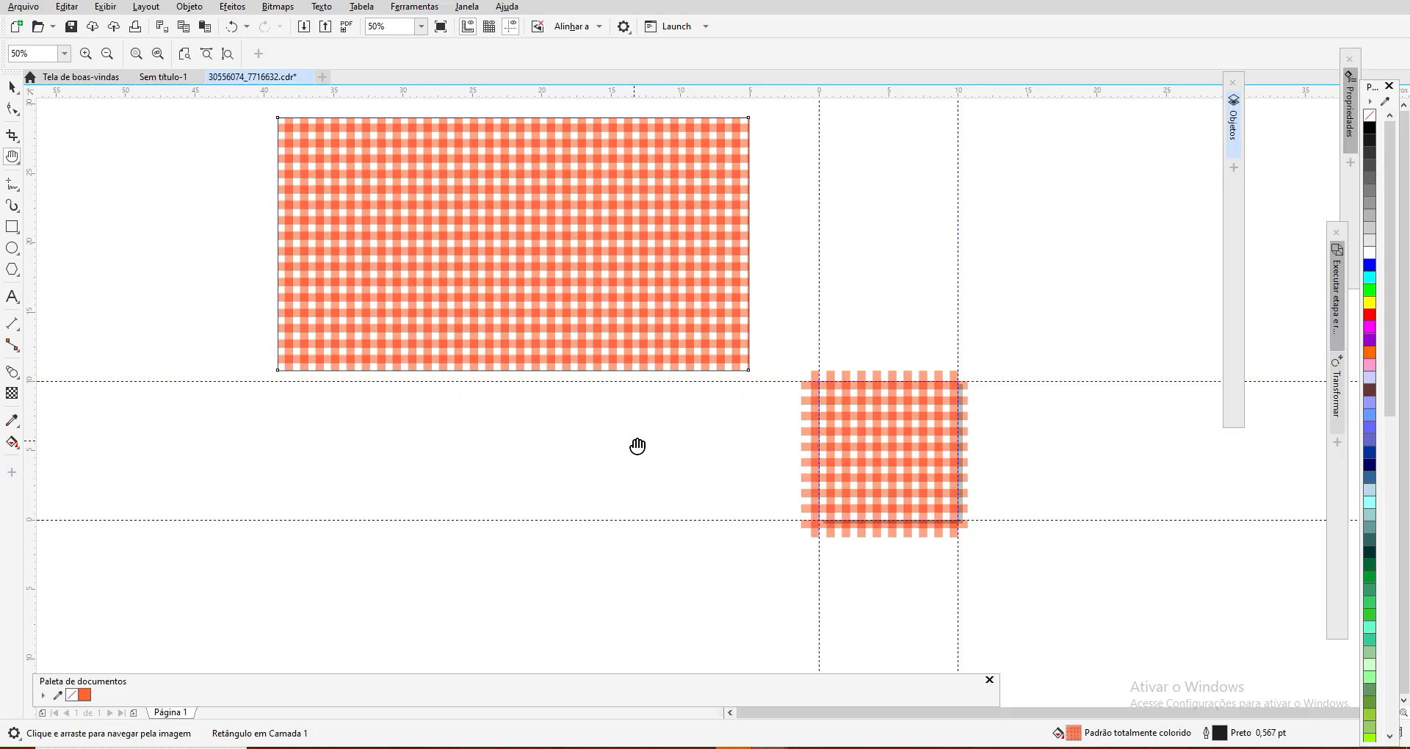
left_click_drag(664, 438, 508, 438)
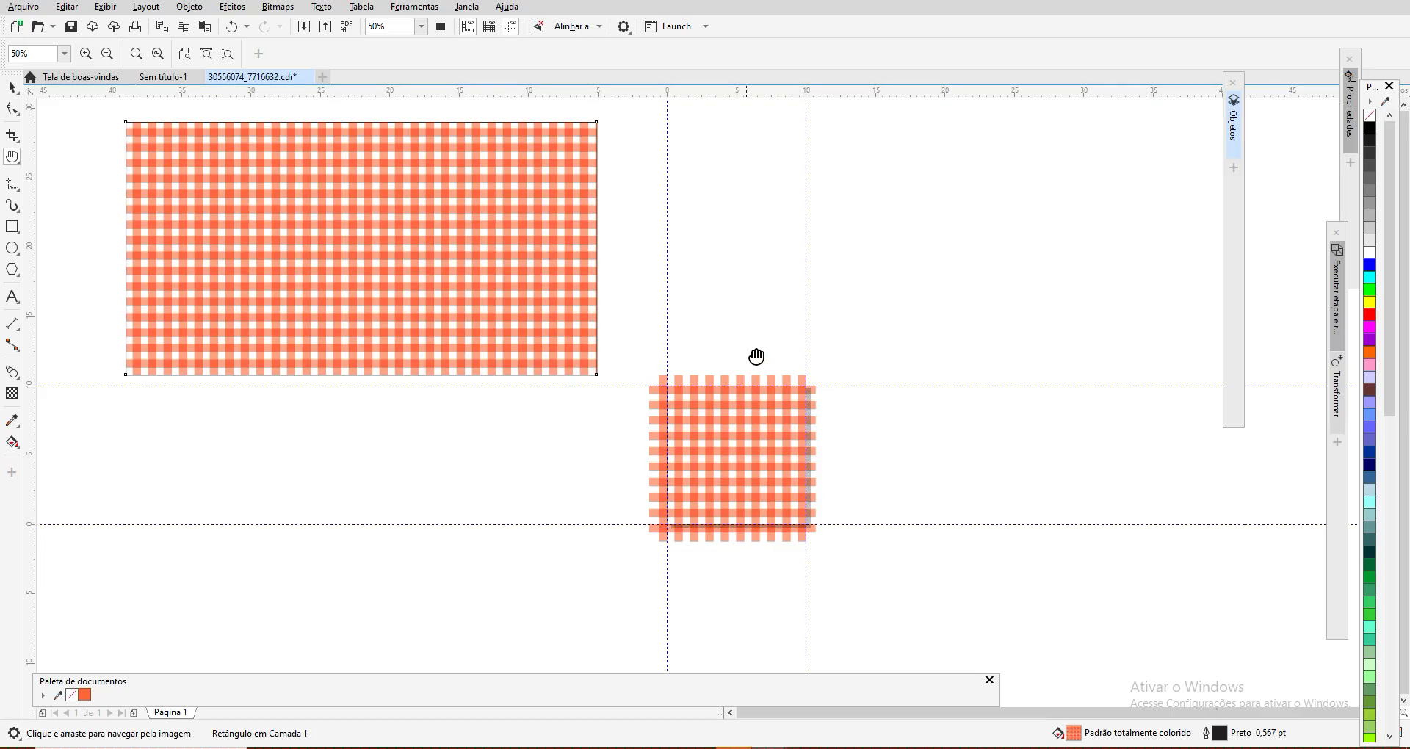
scroll(799, 325, "down", 1)
left_click_drag(896, 274, 827, 131)
Step: Show the object list and select the group of crossed stripes on the page
left_click(1234, 121)
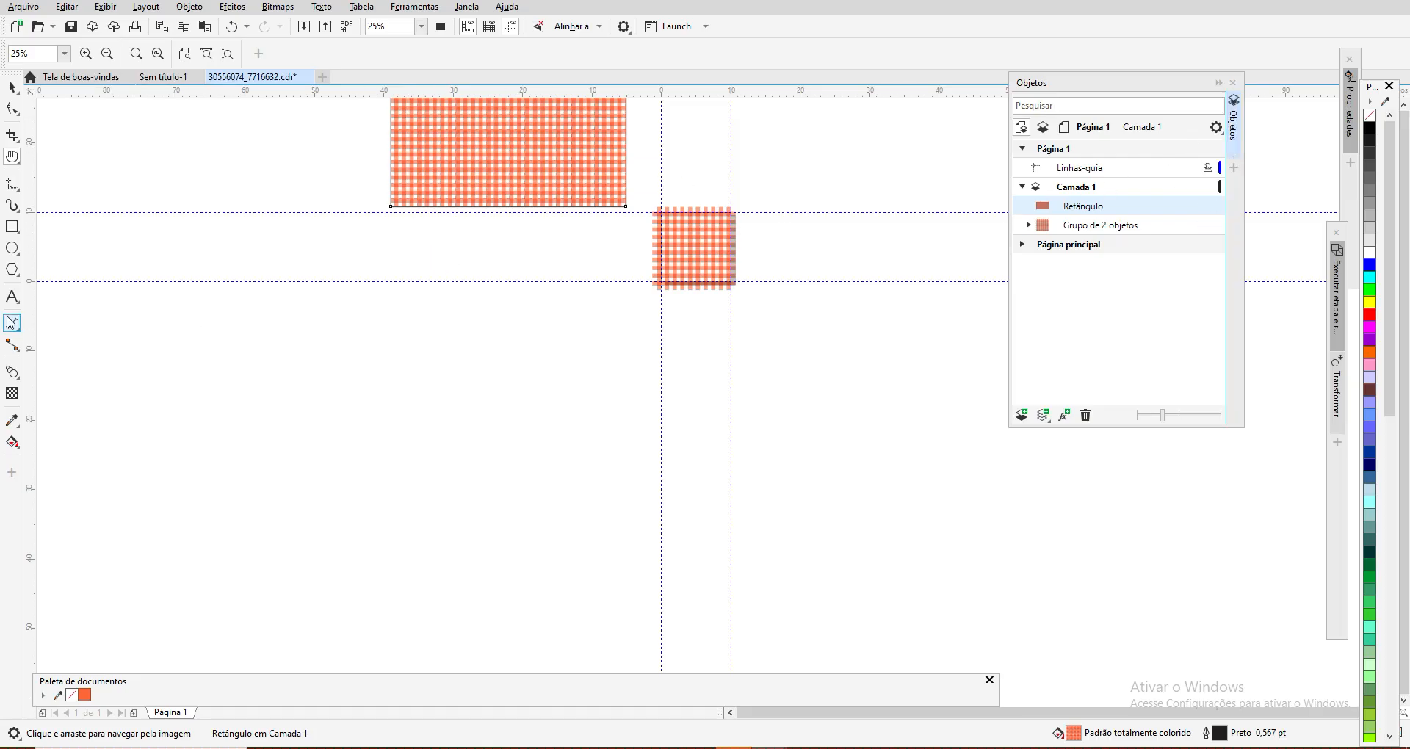
left_click(12, 86)
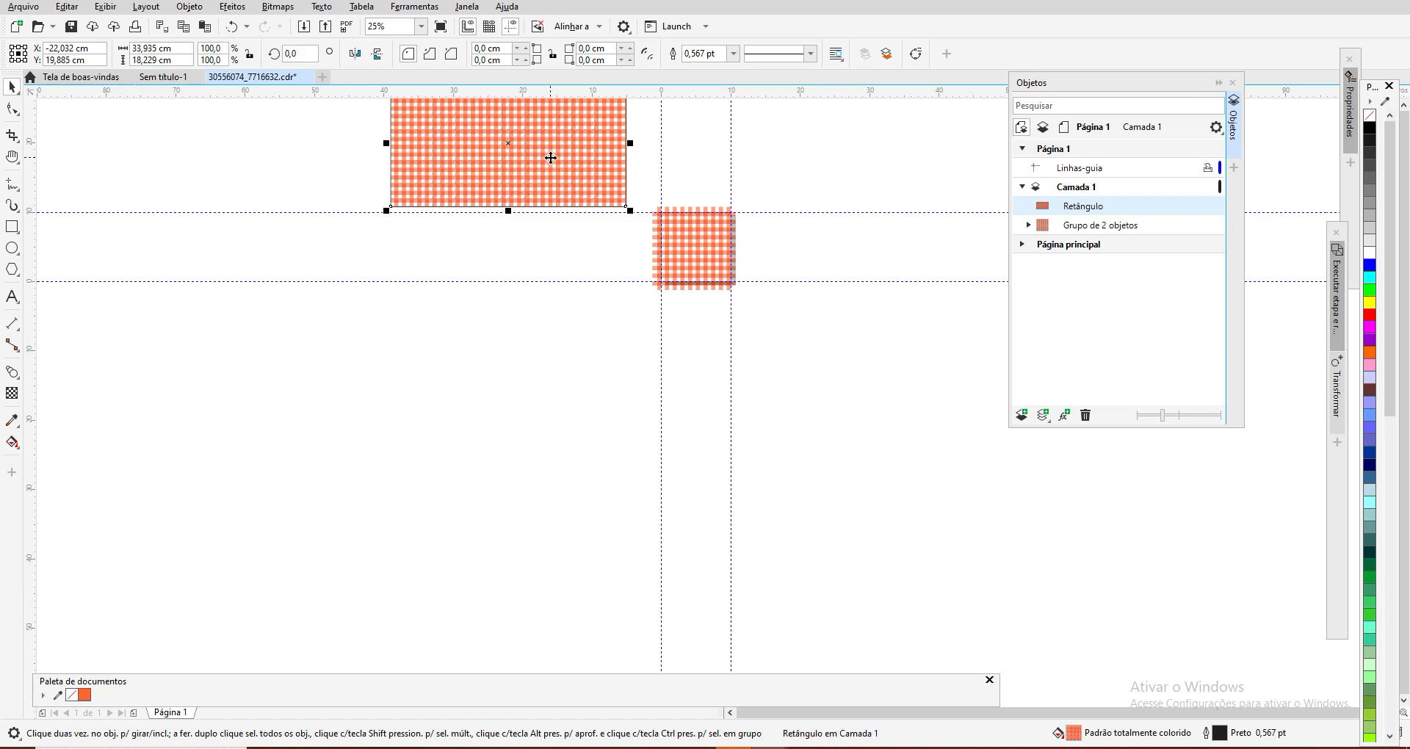
left_click(708, 249)
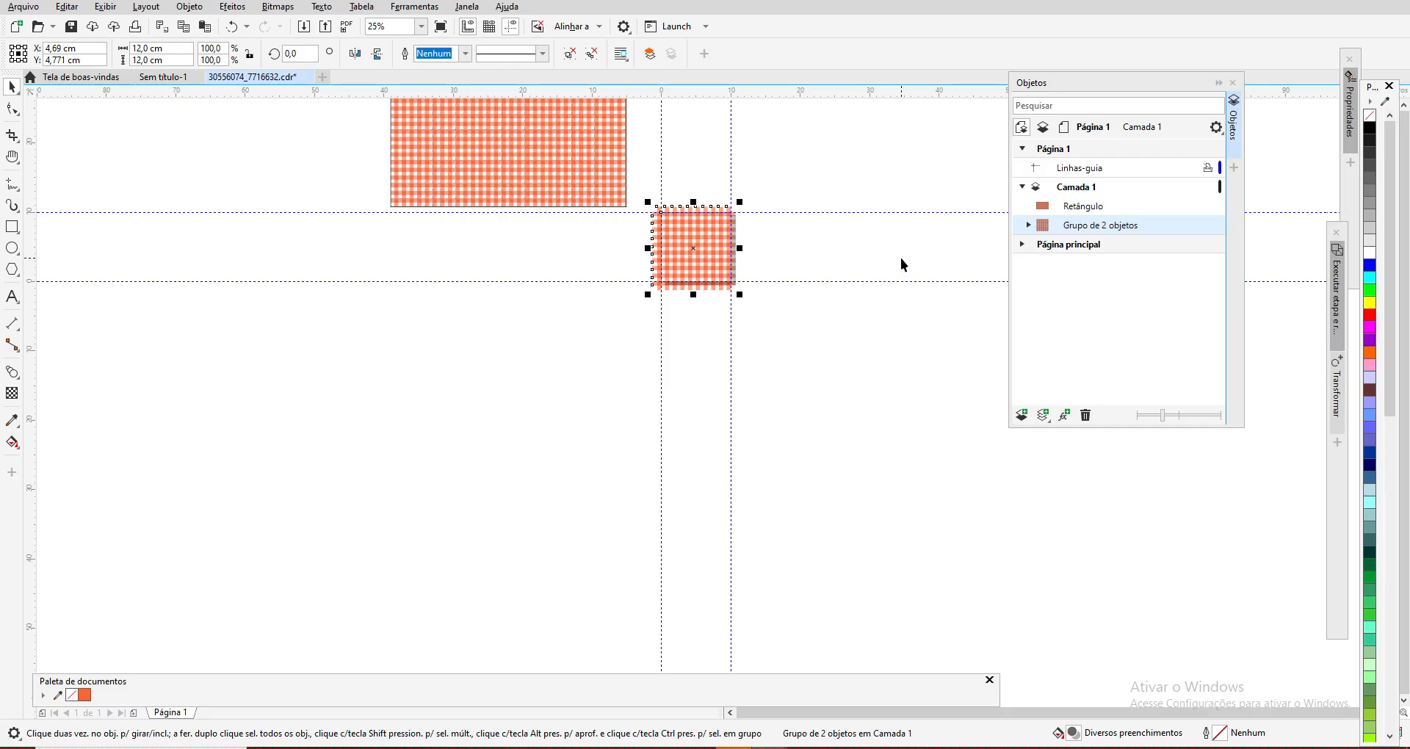
Step: Examine the crossed stripes against the page edges and compare their colours and spacing with the pattern-filled rectangle
scroll(831, 243, "up", 1)
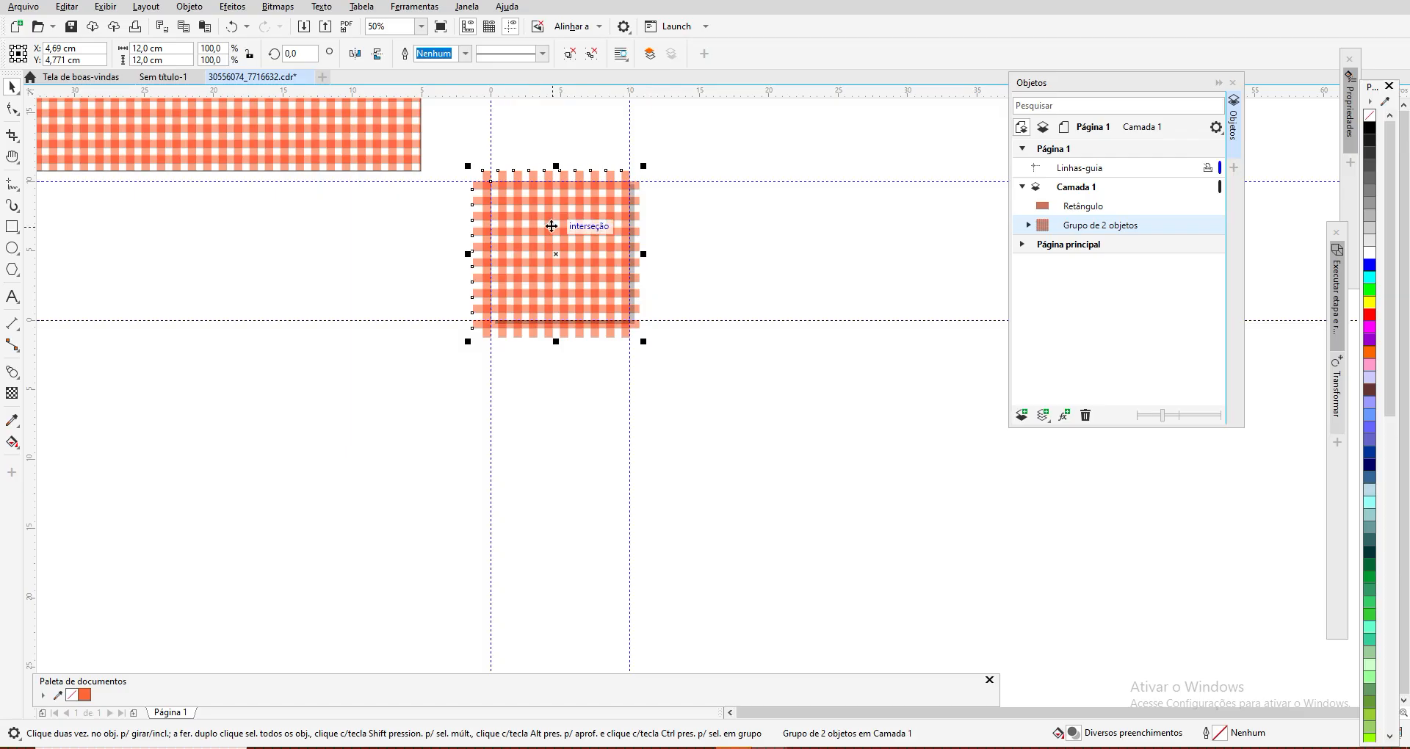
scroll(554, 225, "up", 1)
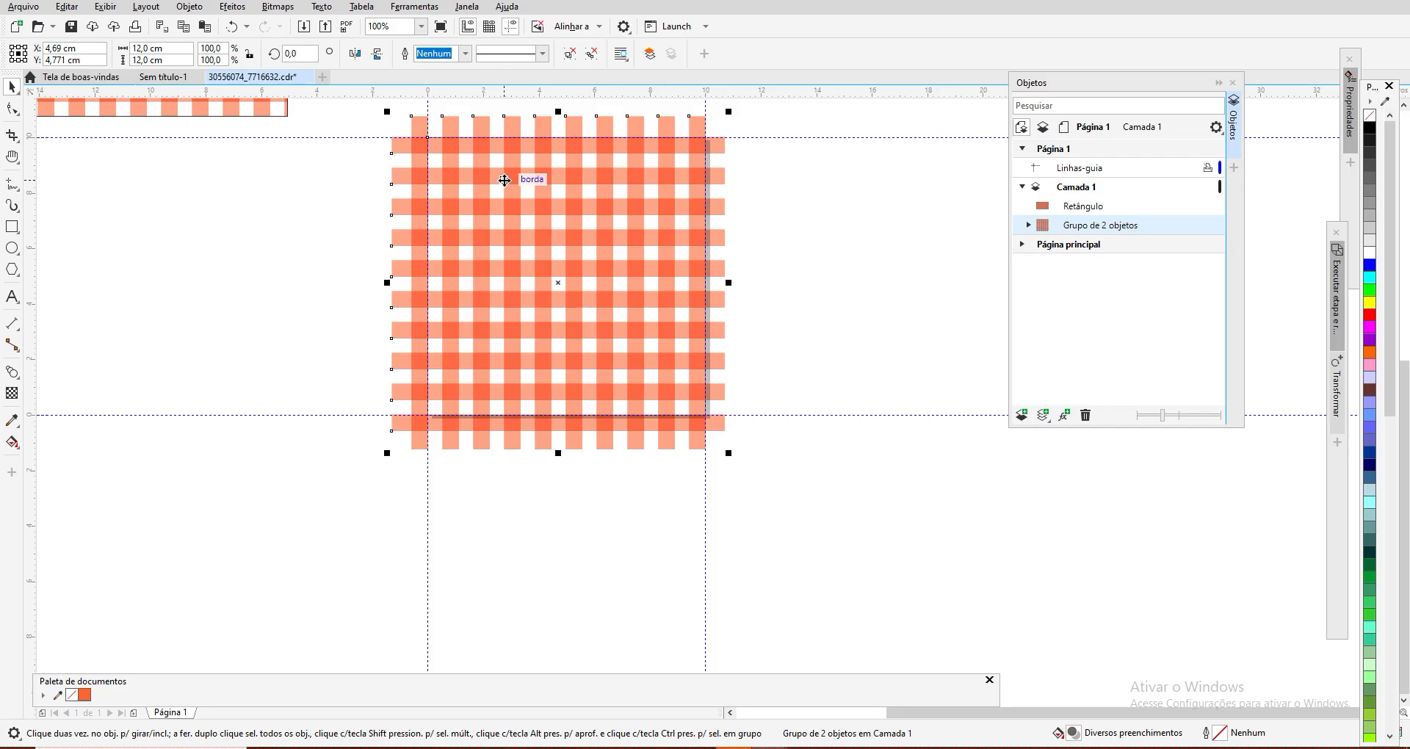
left_click(11, 156)
left_click_drag(585, 232, 672, 269)
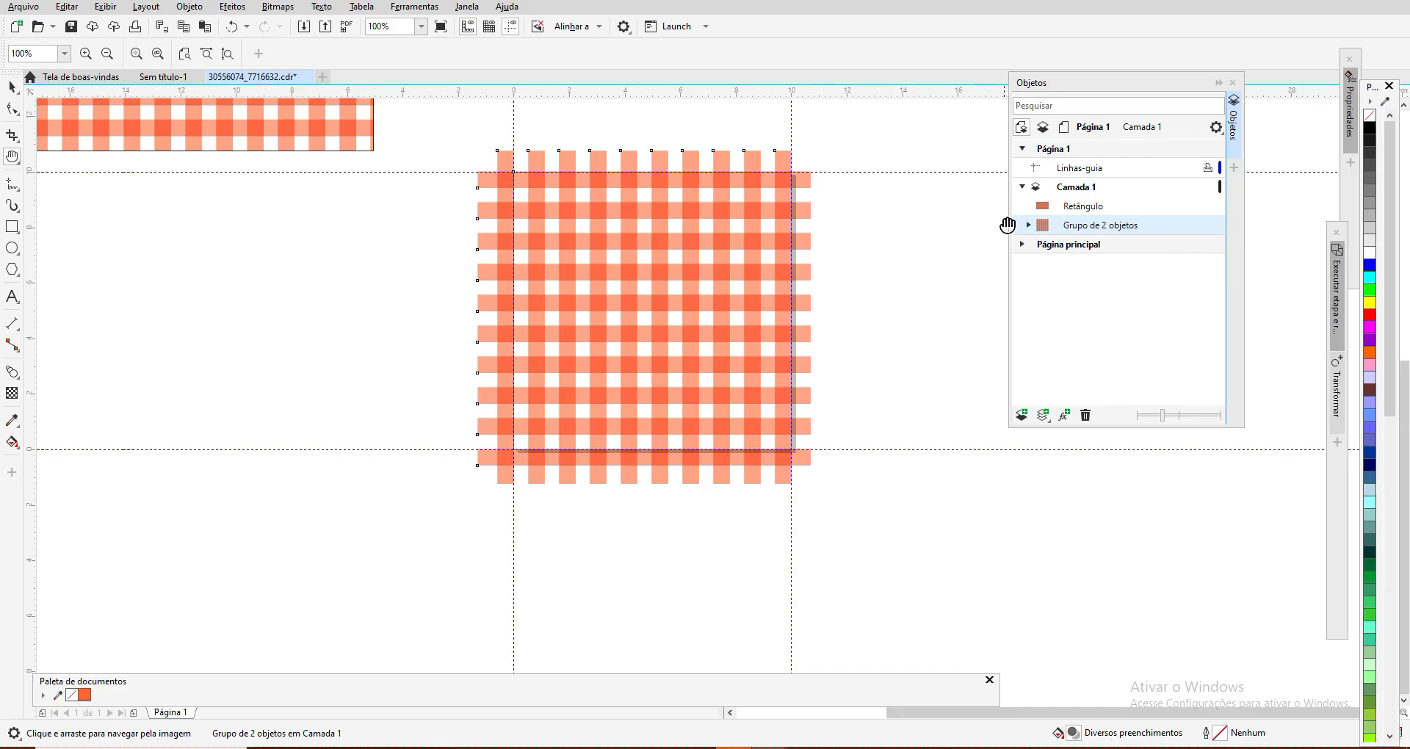
mouse_move(695, 292)
left_mouse_down()
mouse_move(796, 293)
mouse_move(680, 320)
mouse_move(680, 333)
left_mouse_up()
left_click_drag(198, 163, 321, 316)
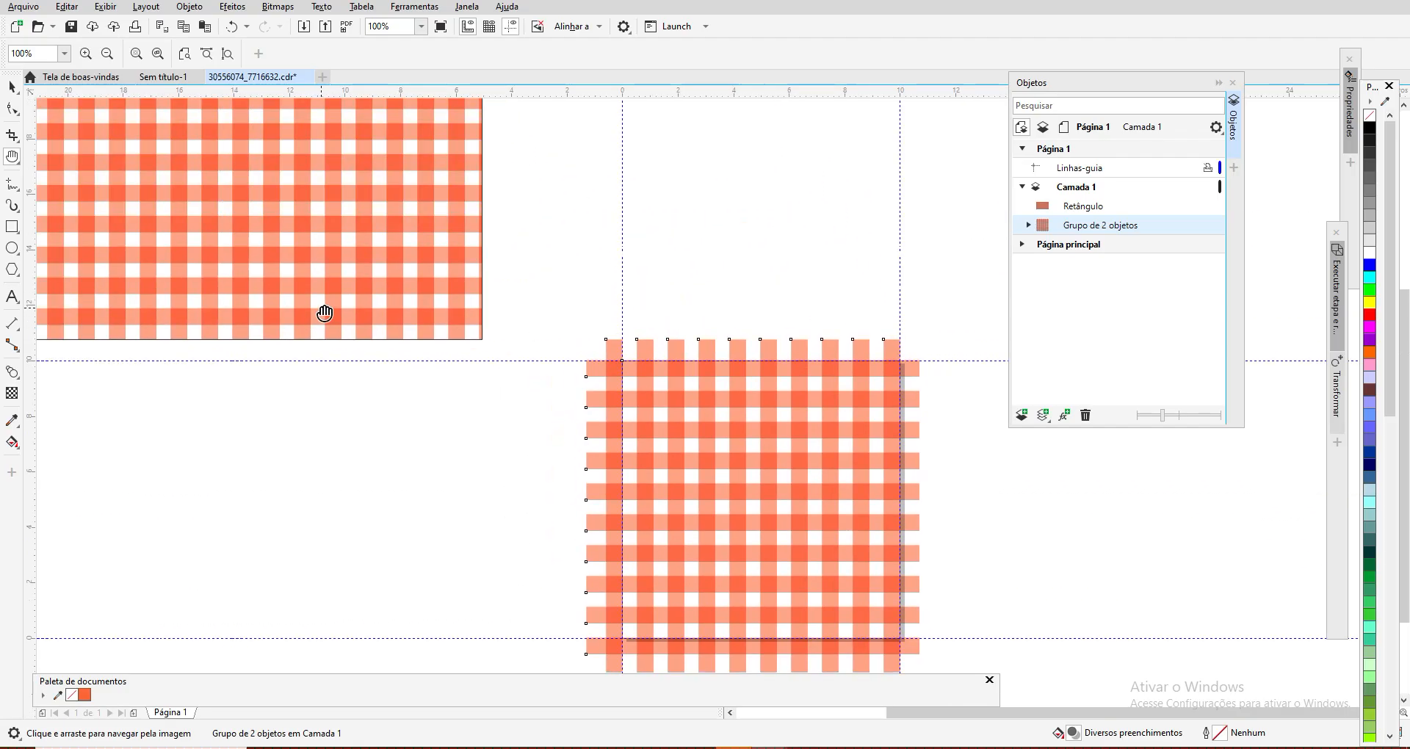
left_click_drag(201, 218, 401, 277)
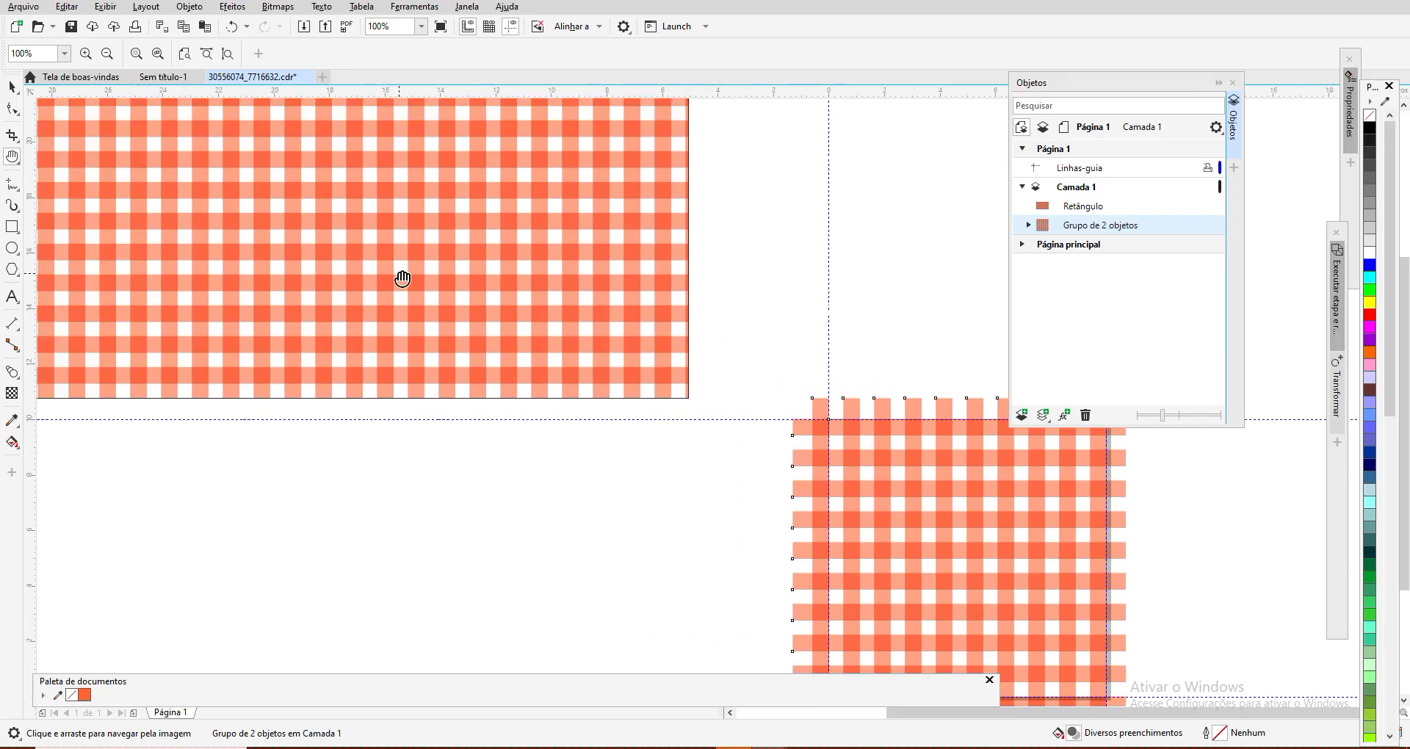
scroll(402, 278, "down", 1)
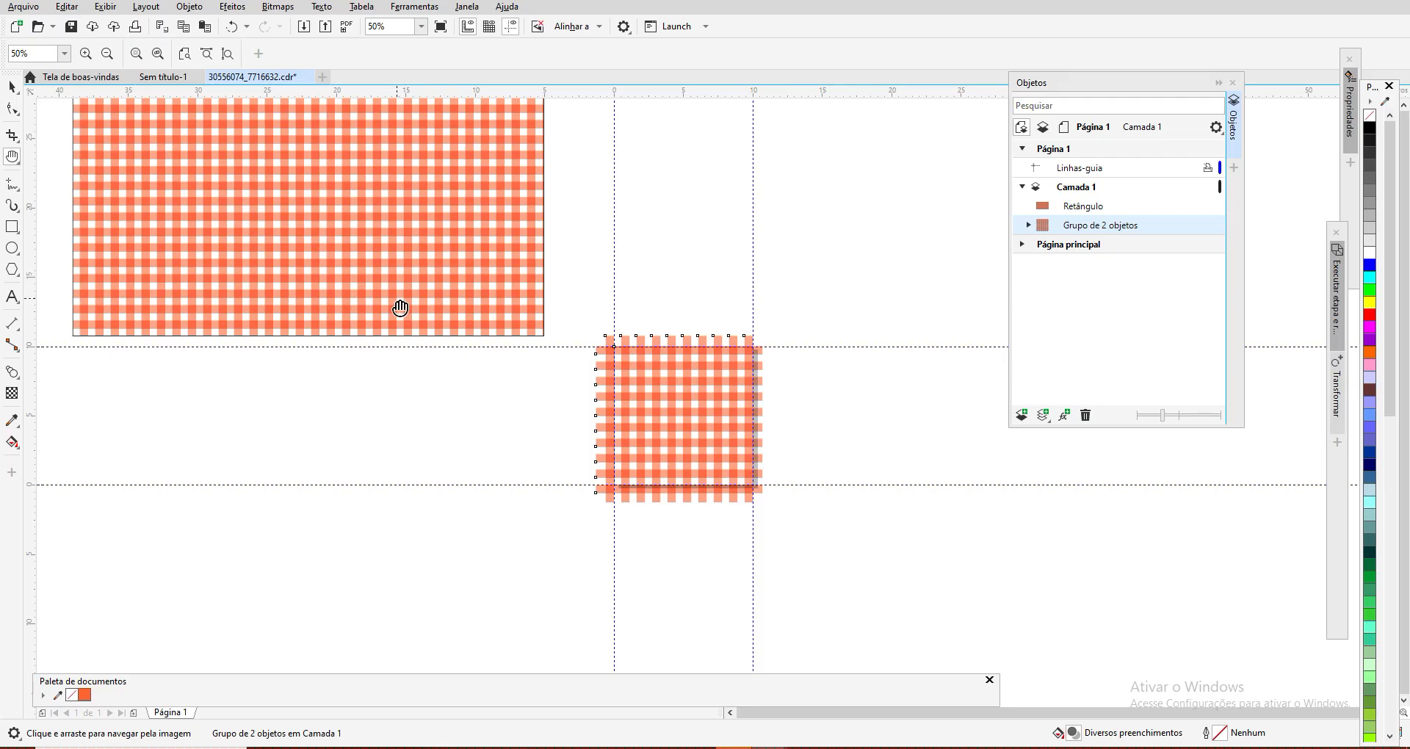
scroll(402, 316, "up", 1)
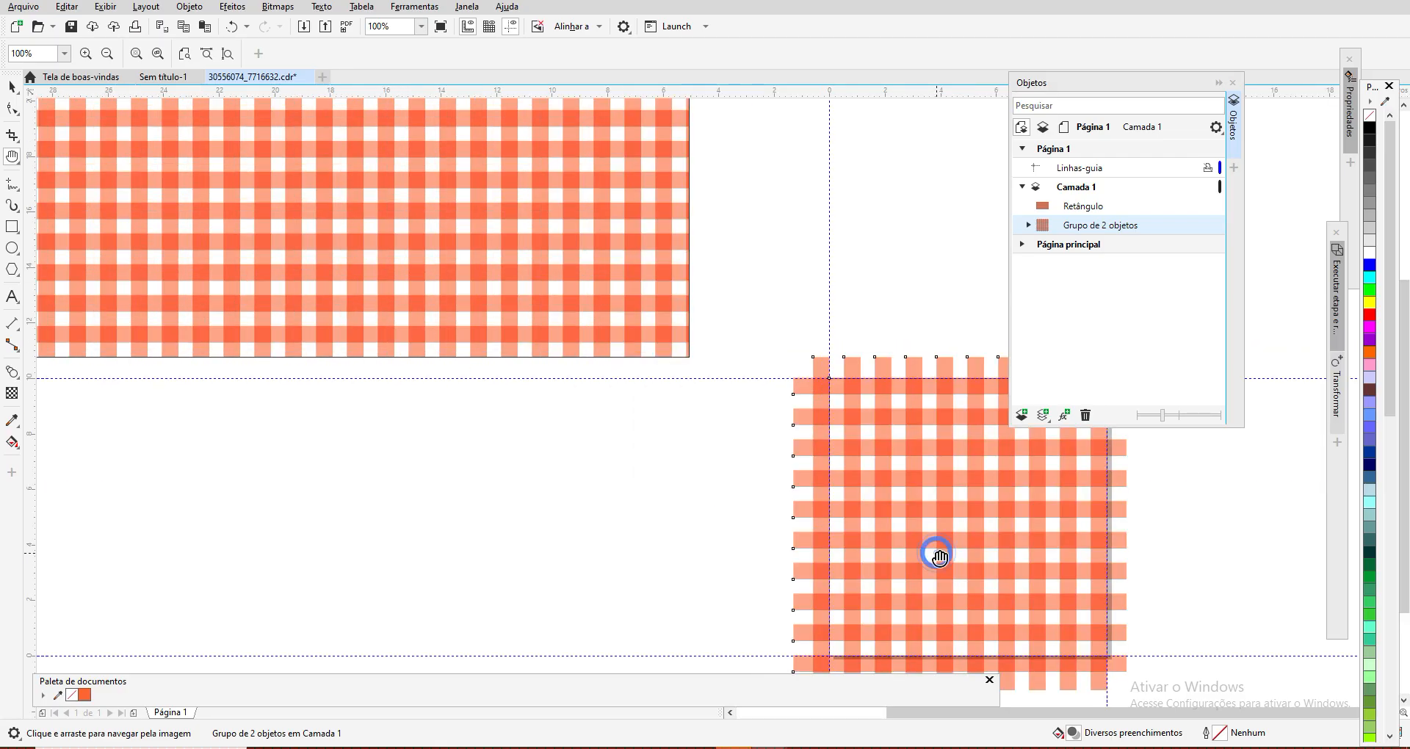
left_click_drag(937, 559, 498, 412)
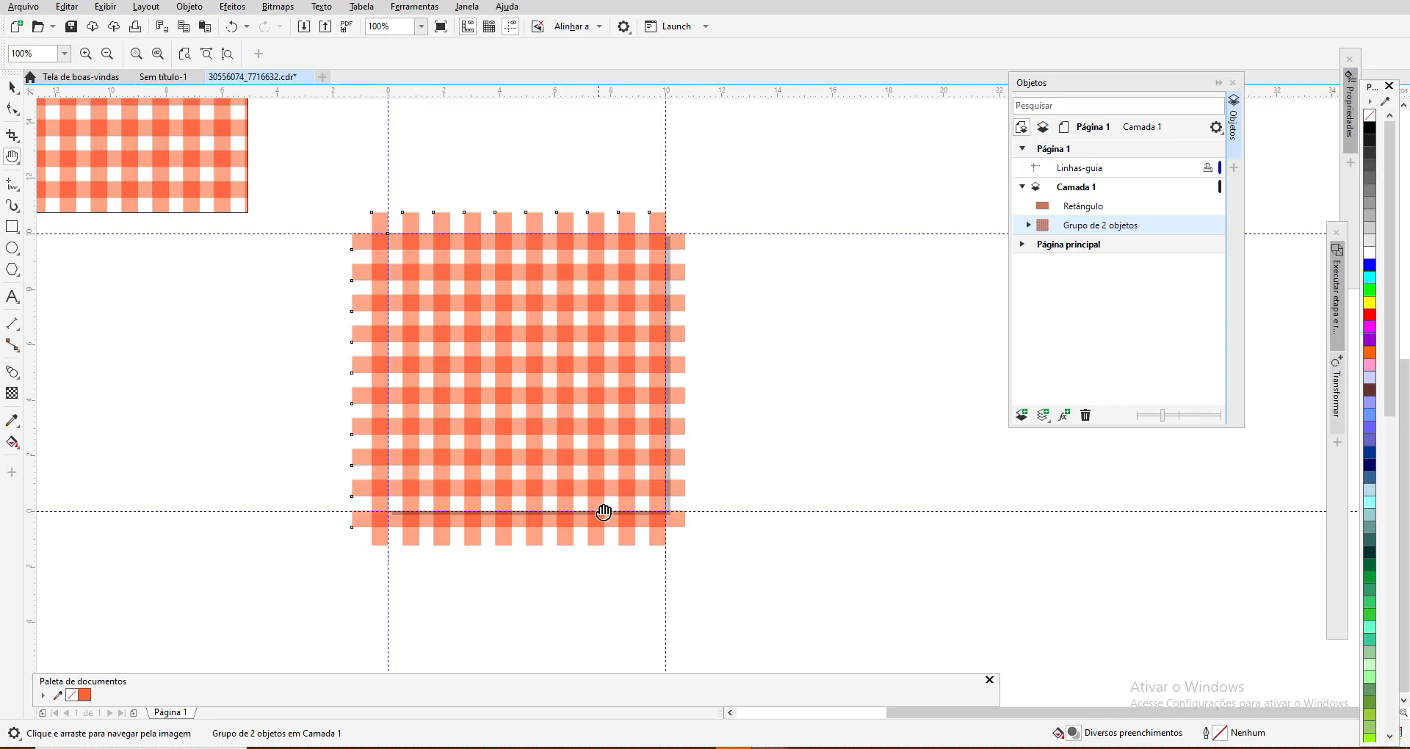
left_click(189, 7)
mouse_move(208, 29)
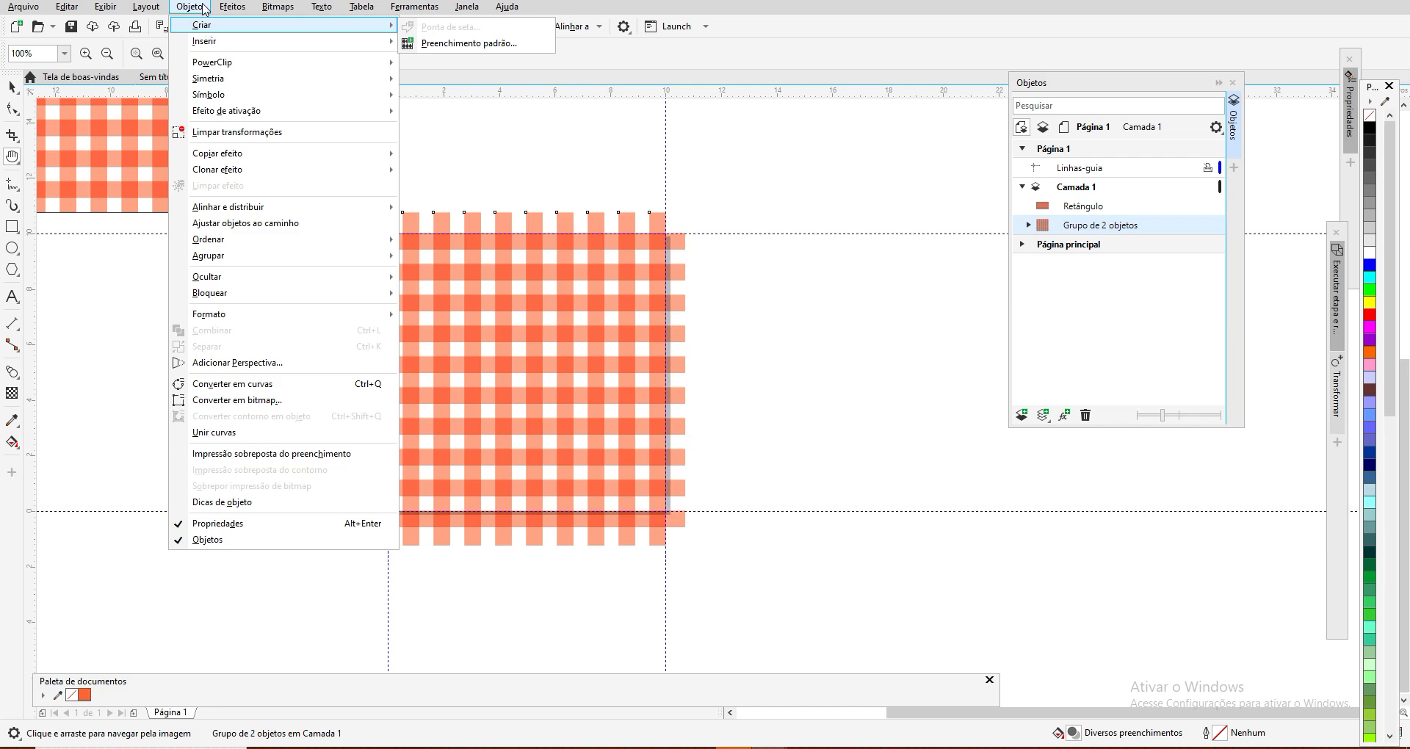
left_click(205, 9)
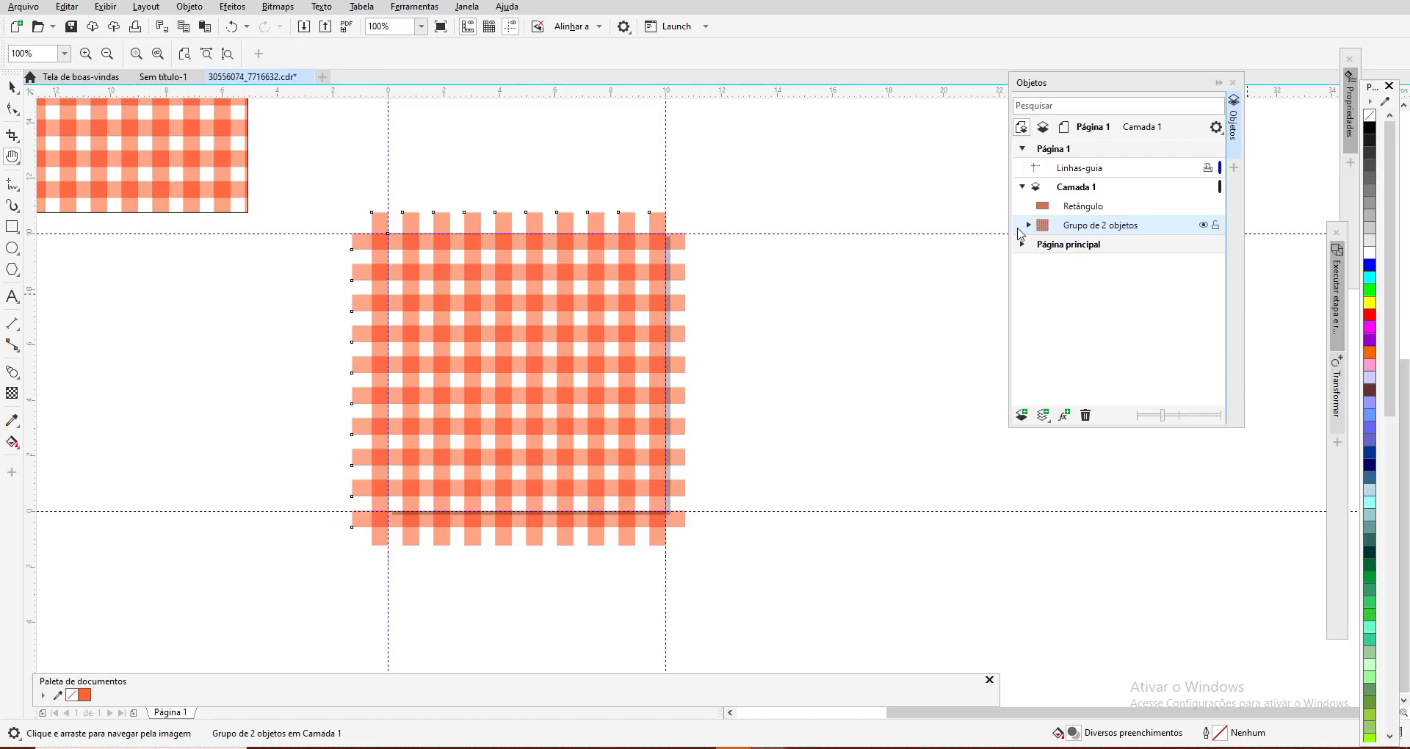
Step: Rotate the xadrezlaranjaB vector pattern fill of the large rectangle by 45°, keeping the tile size unchanged
left_click(1082, 209)
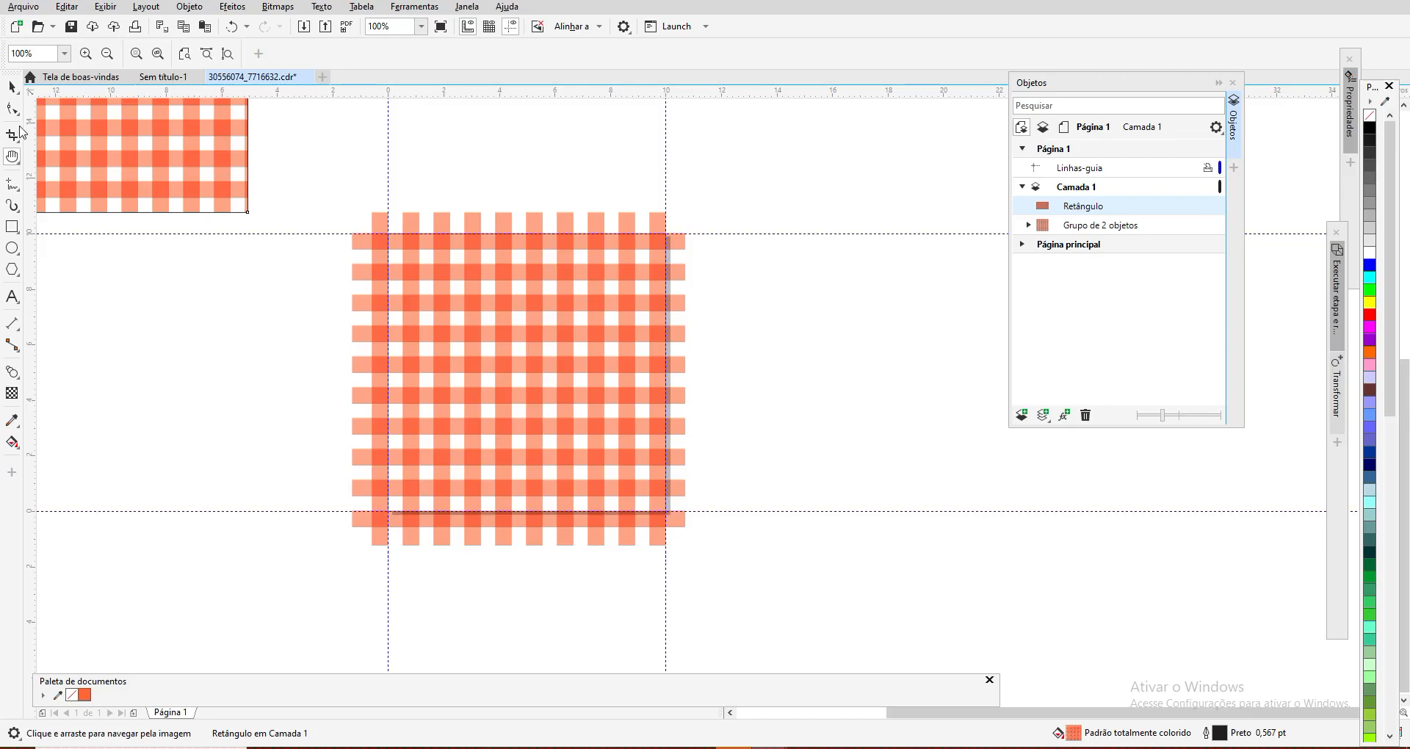
left_click(13, 87)
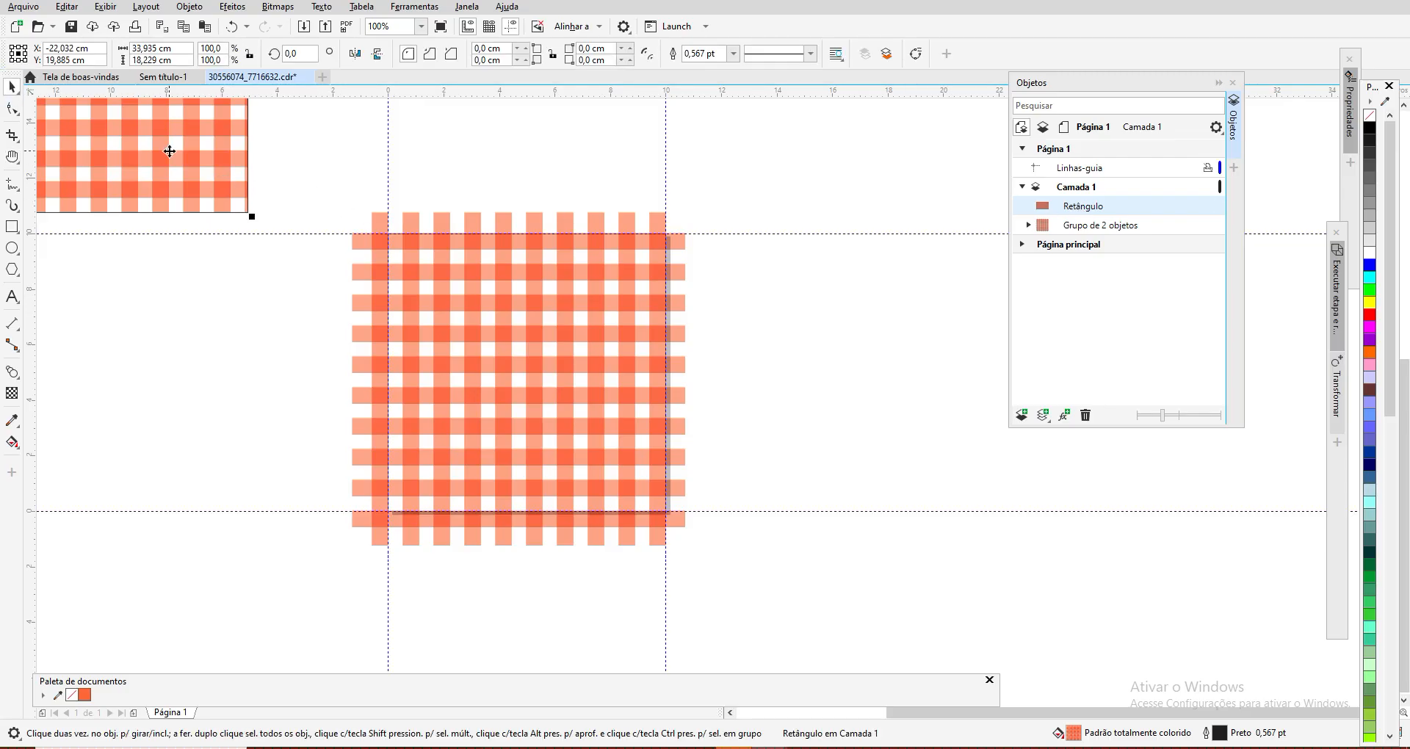
left_click(13, 157)
left_click_drag(91, 144, 809, 466)
left_click_drag(331, 305, 414, 314)
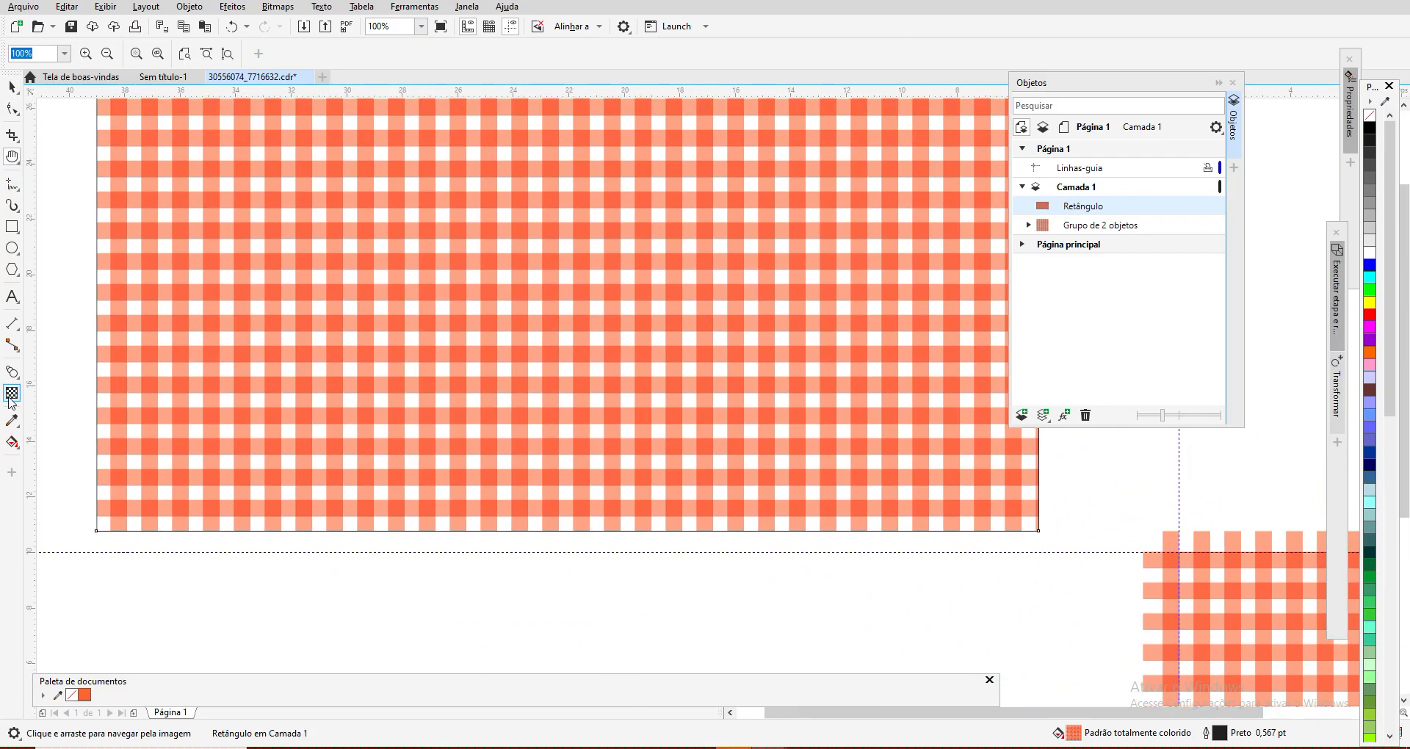
left_click(13, 441)
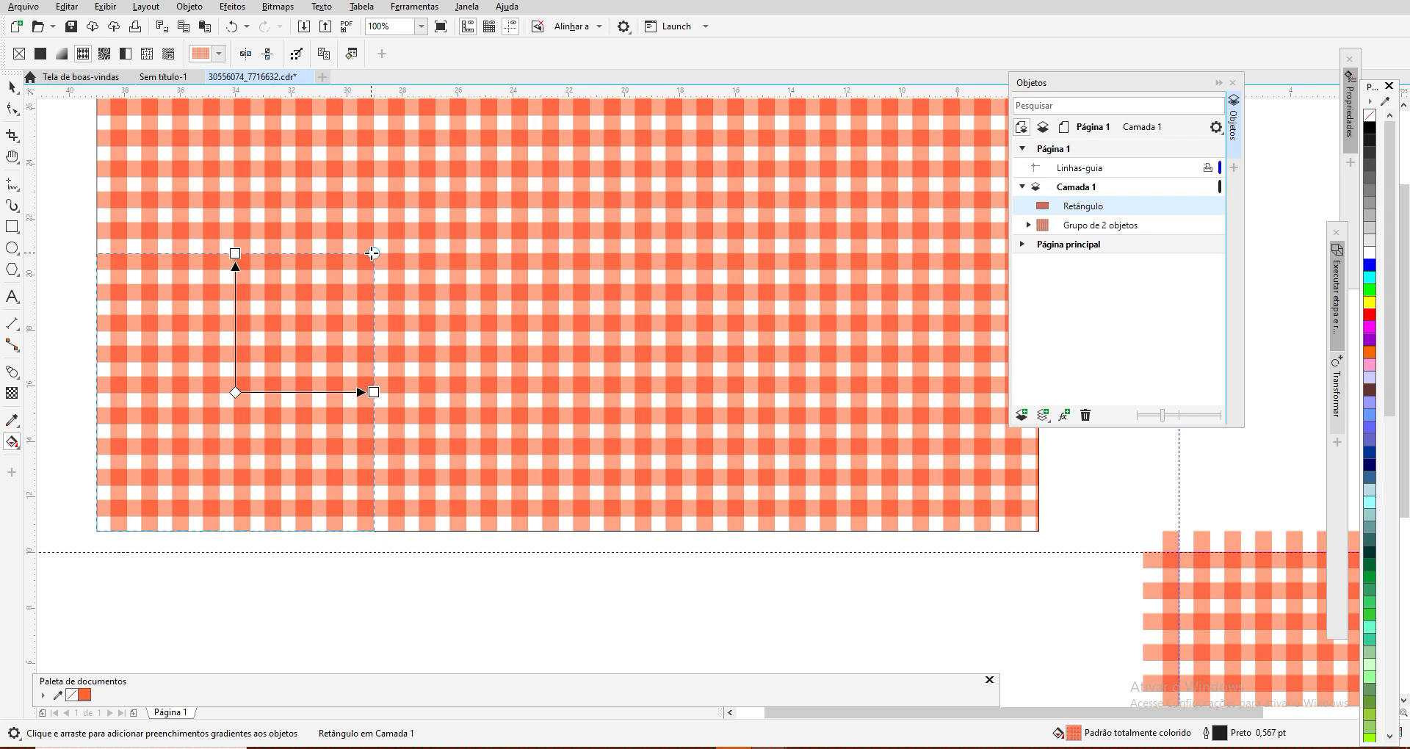
left_click(353, 54)
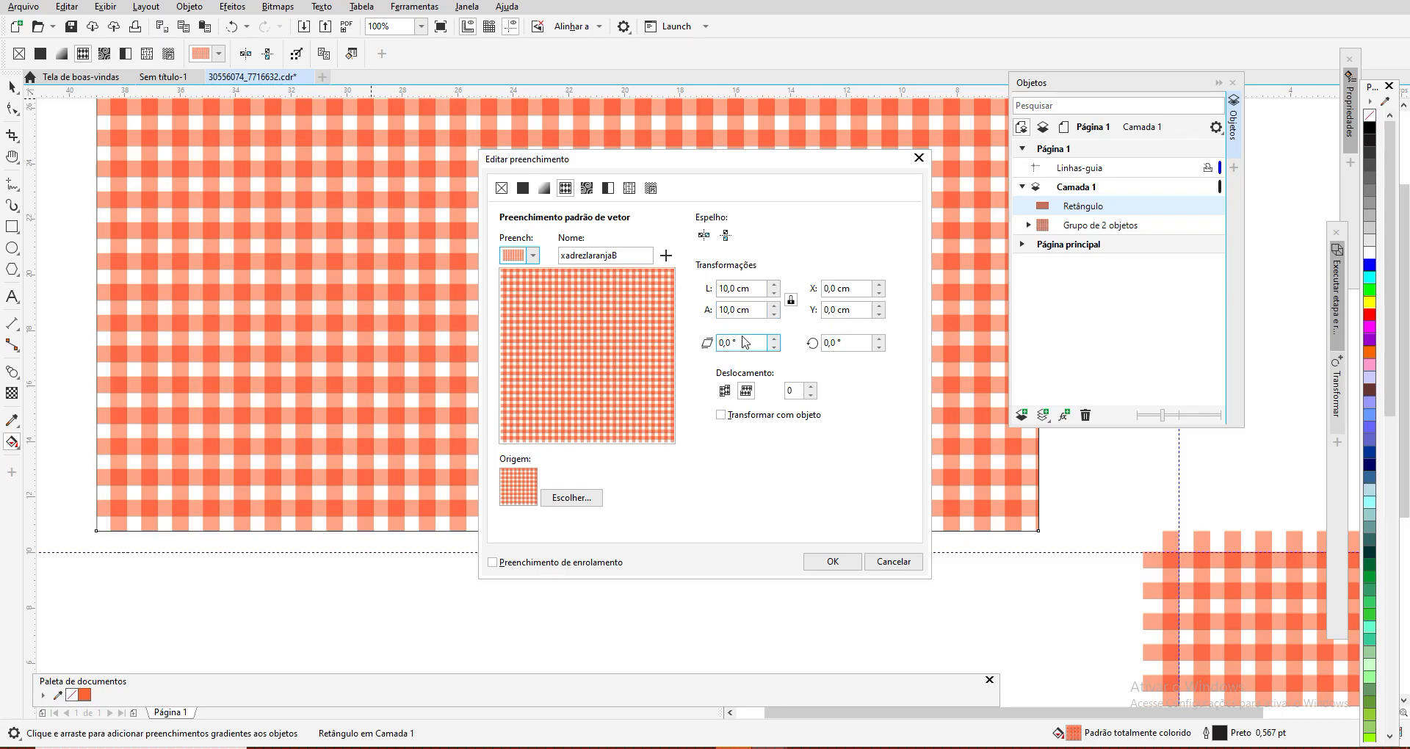
left_click_drag(844, 342, 809, 343)
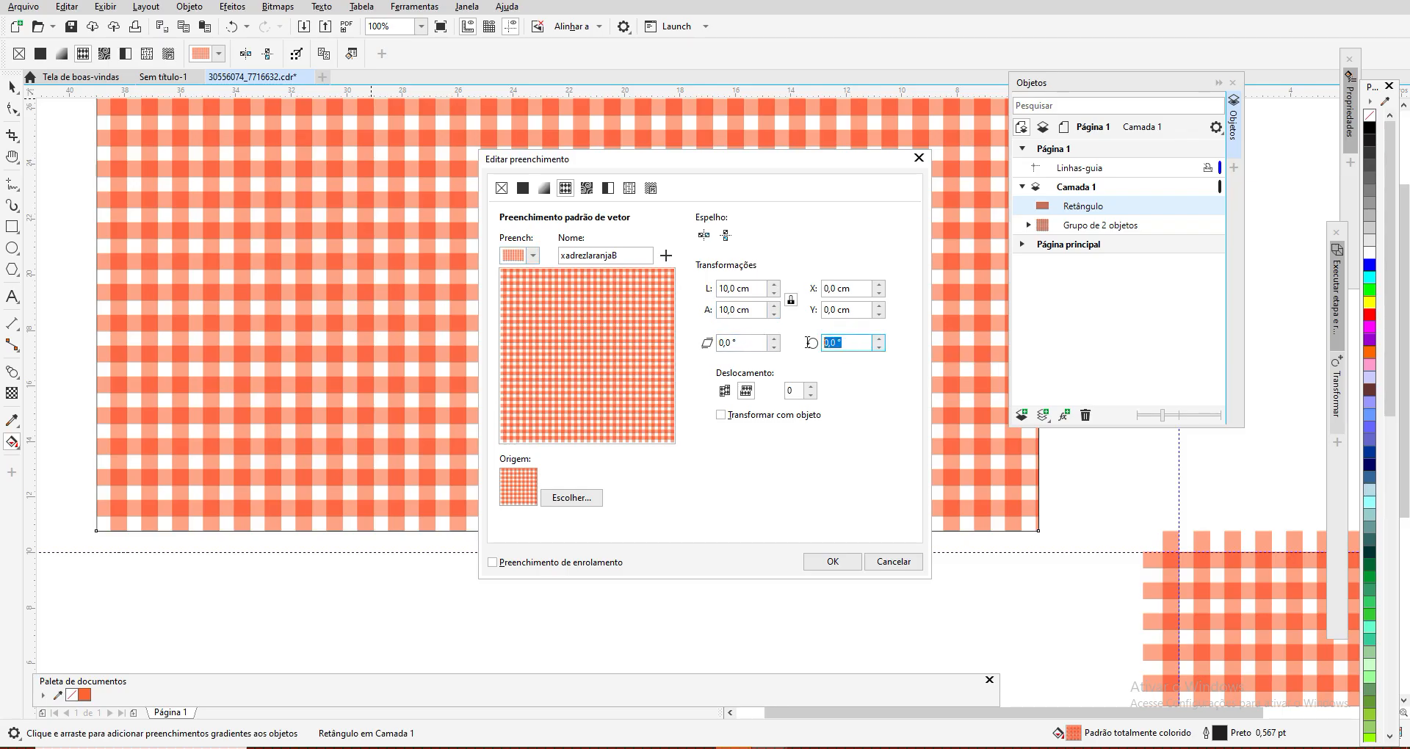
type("45")
left_click(837, 562)
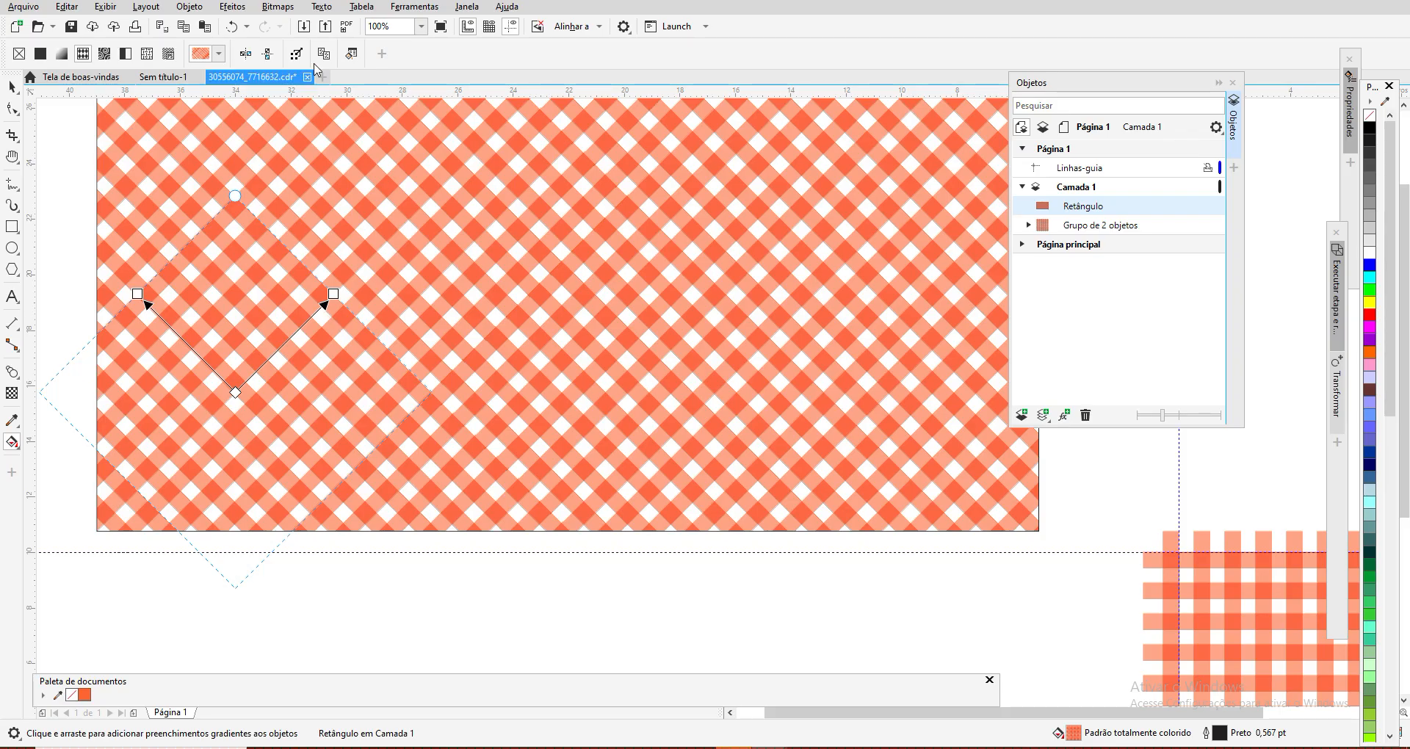
left_click(352, 55)
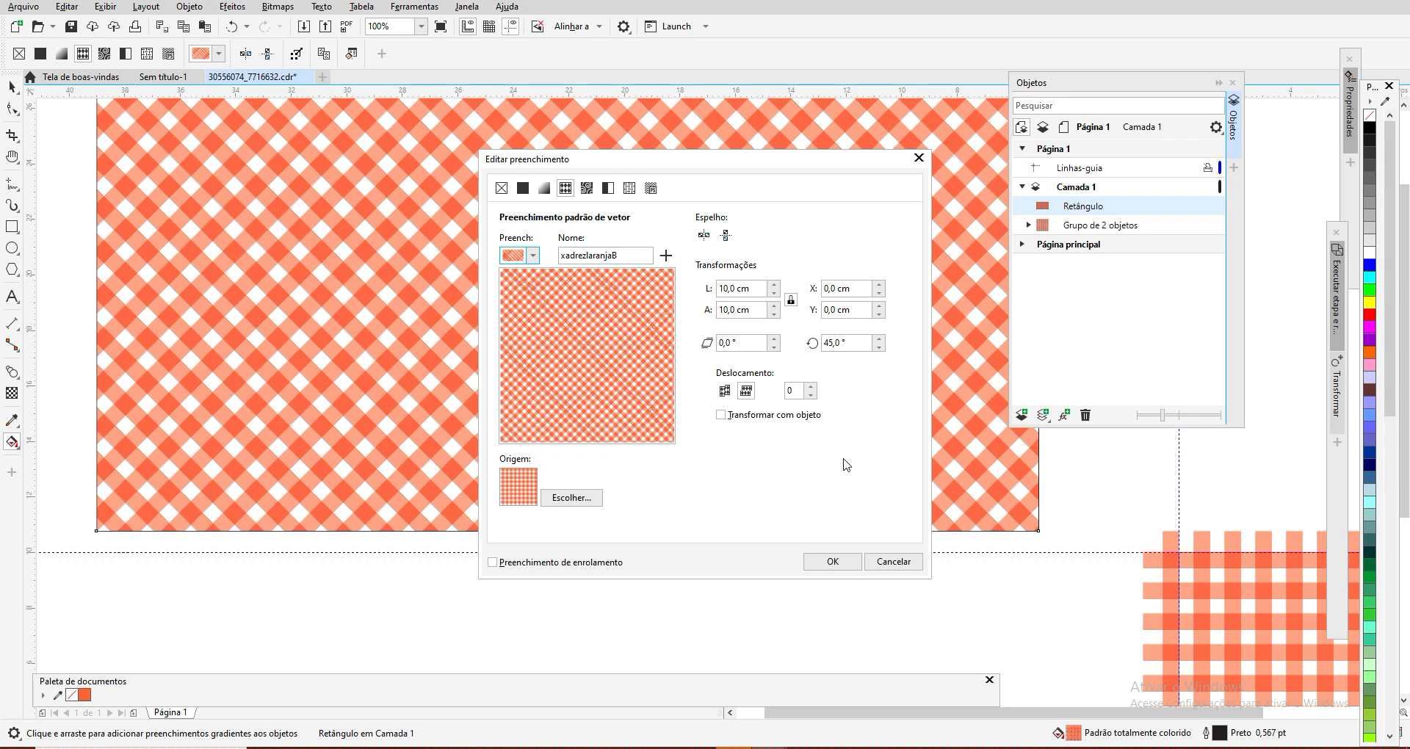
left_click(911, 563)
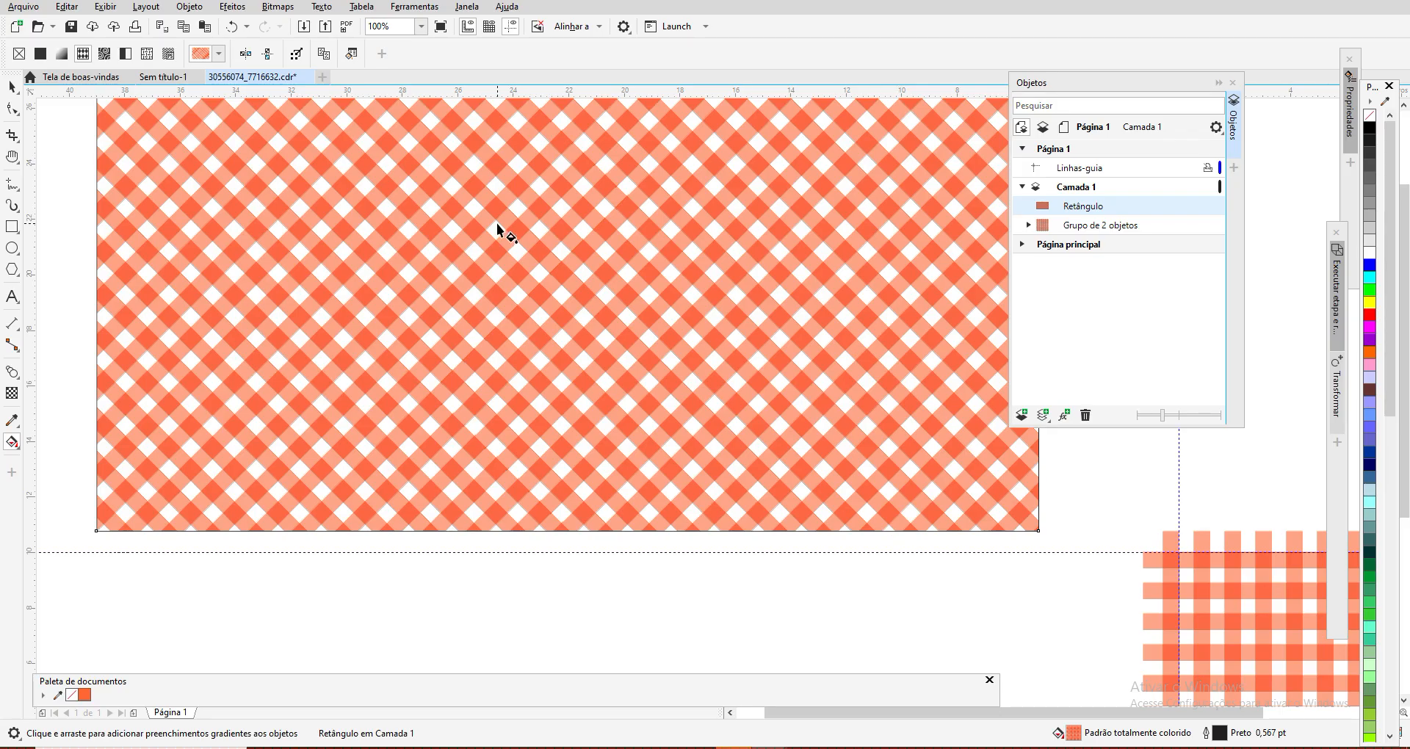
Step: Delete the large pattern-filled test rectangle, keeping only the group of crossed stripes
scroll(515, 244, "down", 1)
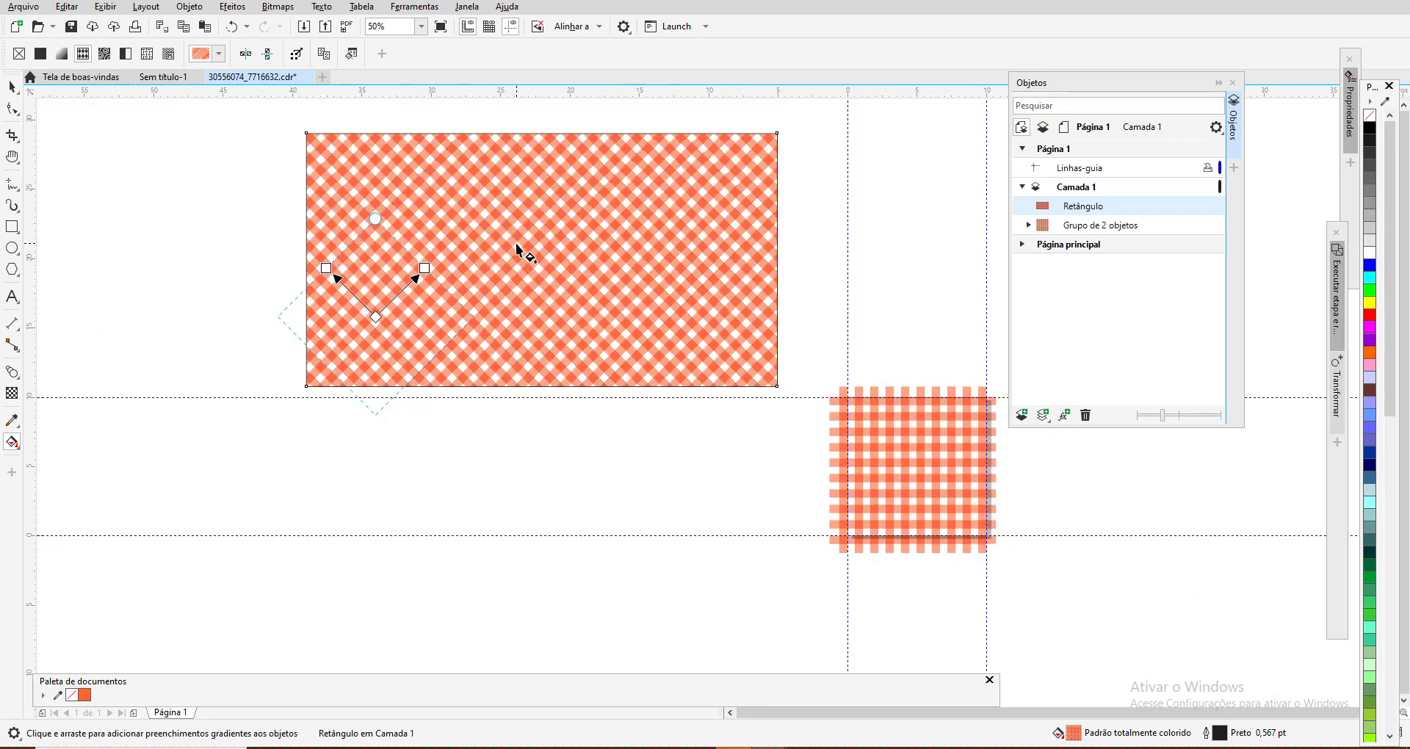
left_click(12, 88)
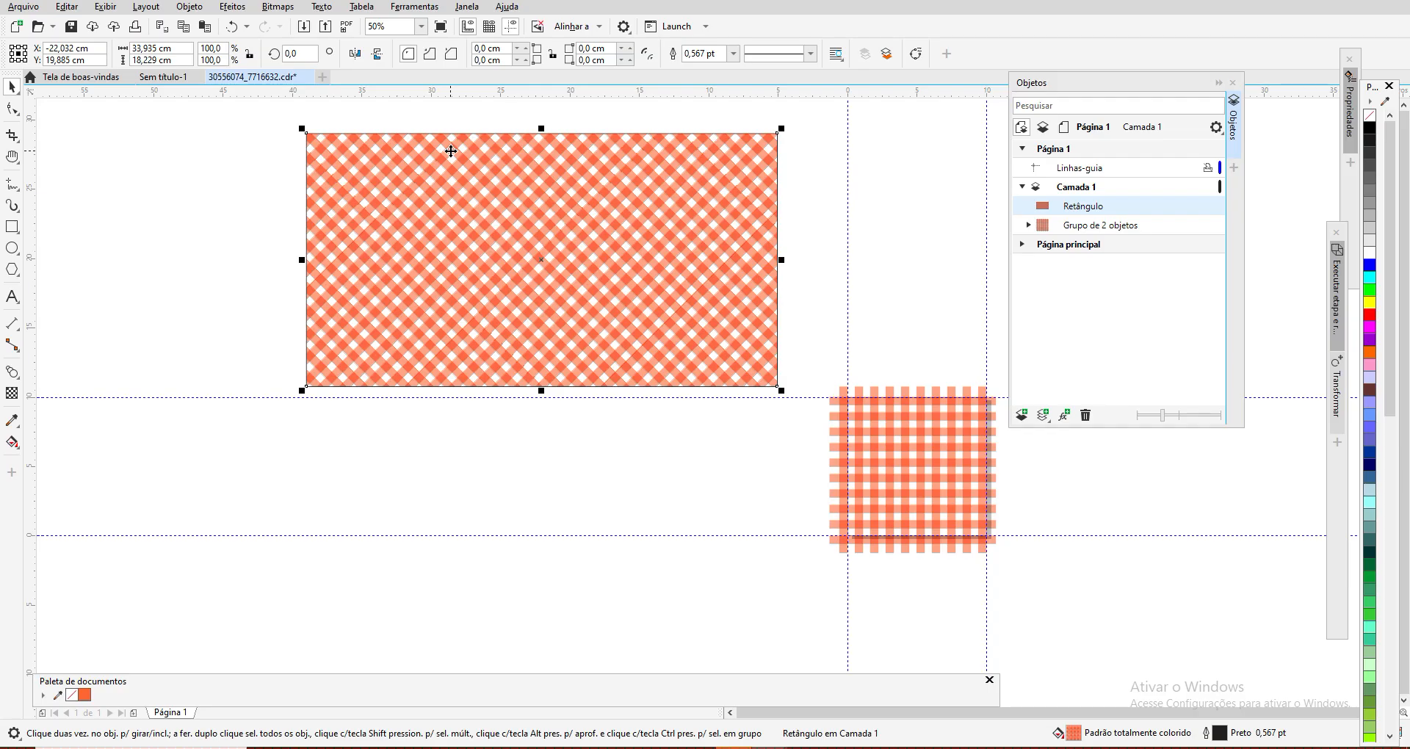
key("Delete")
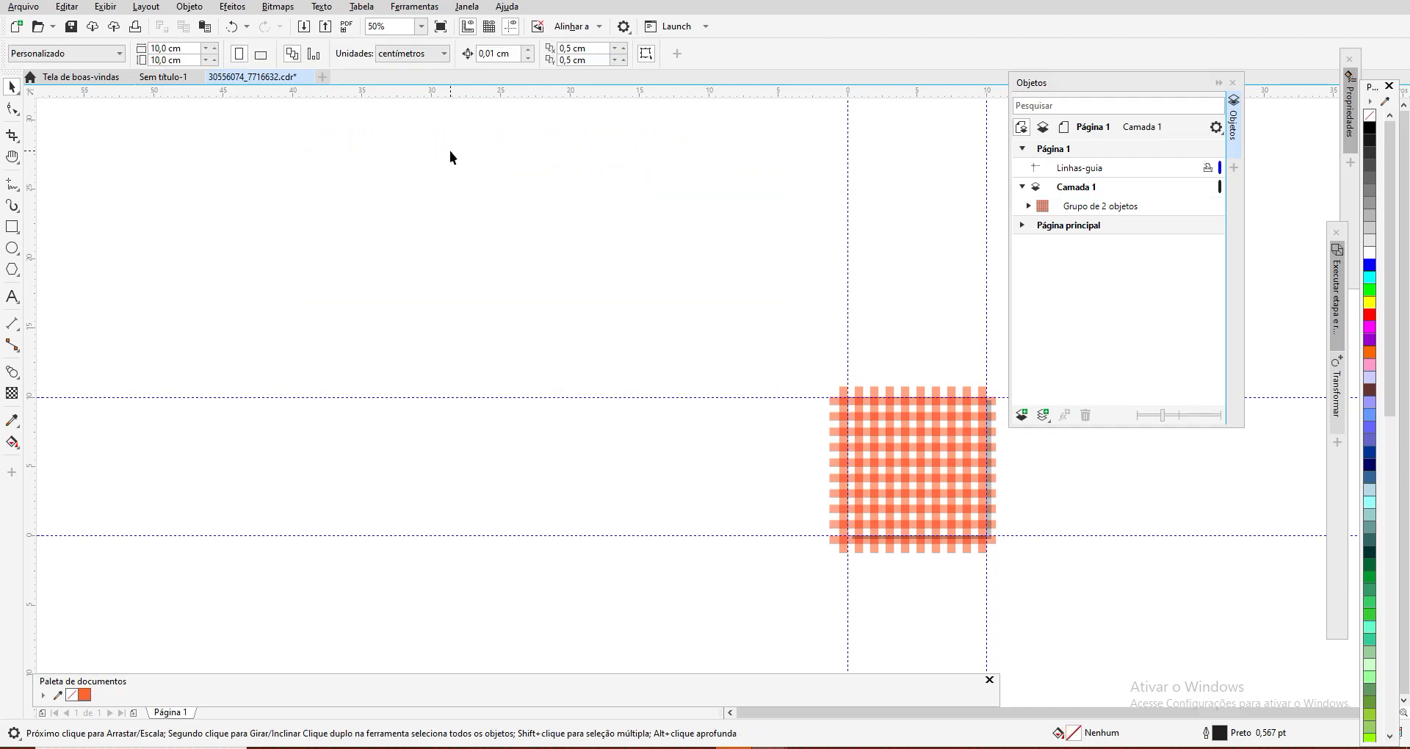
left_click(13, 156)
left_click_drag(696, 554, 305, 395)
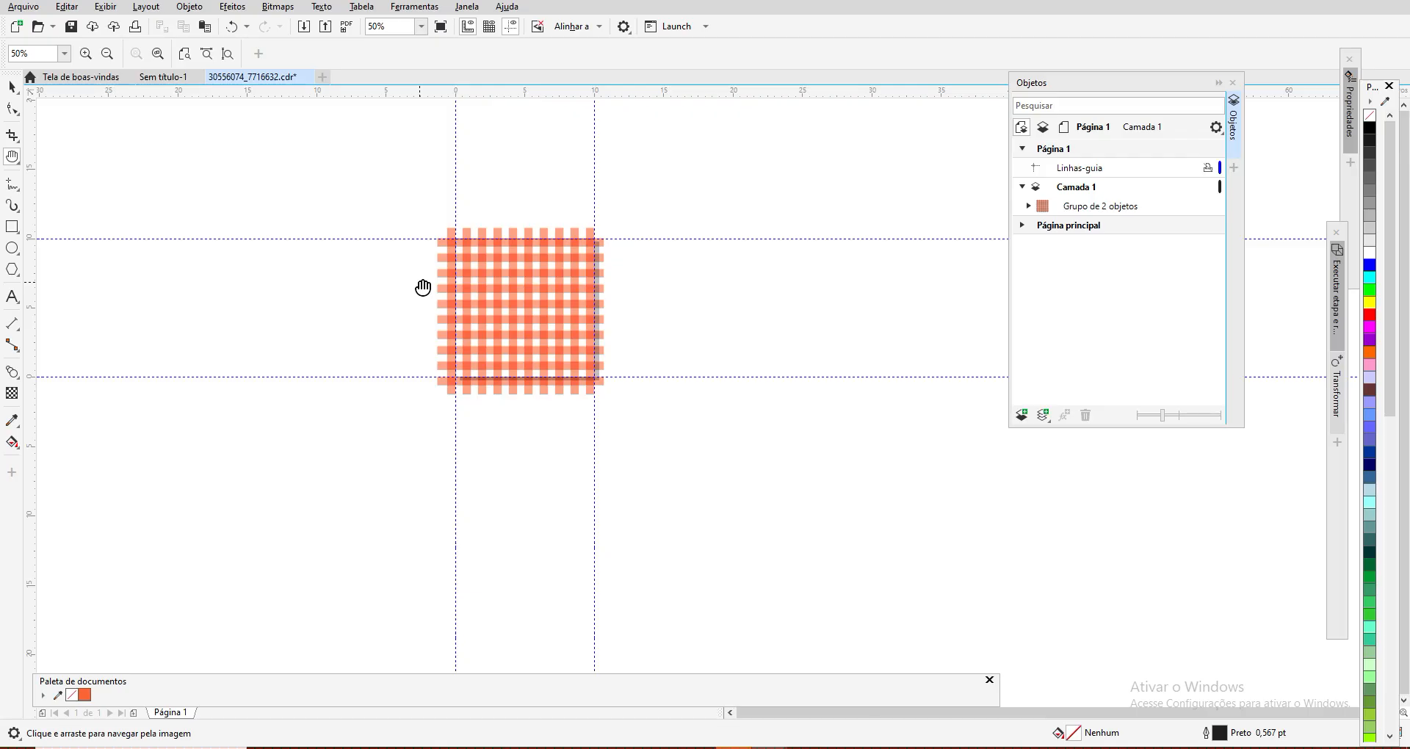
scroll(533, 300, "up", 1)
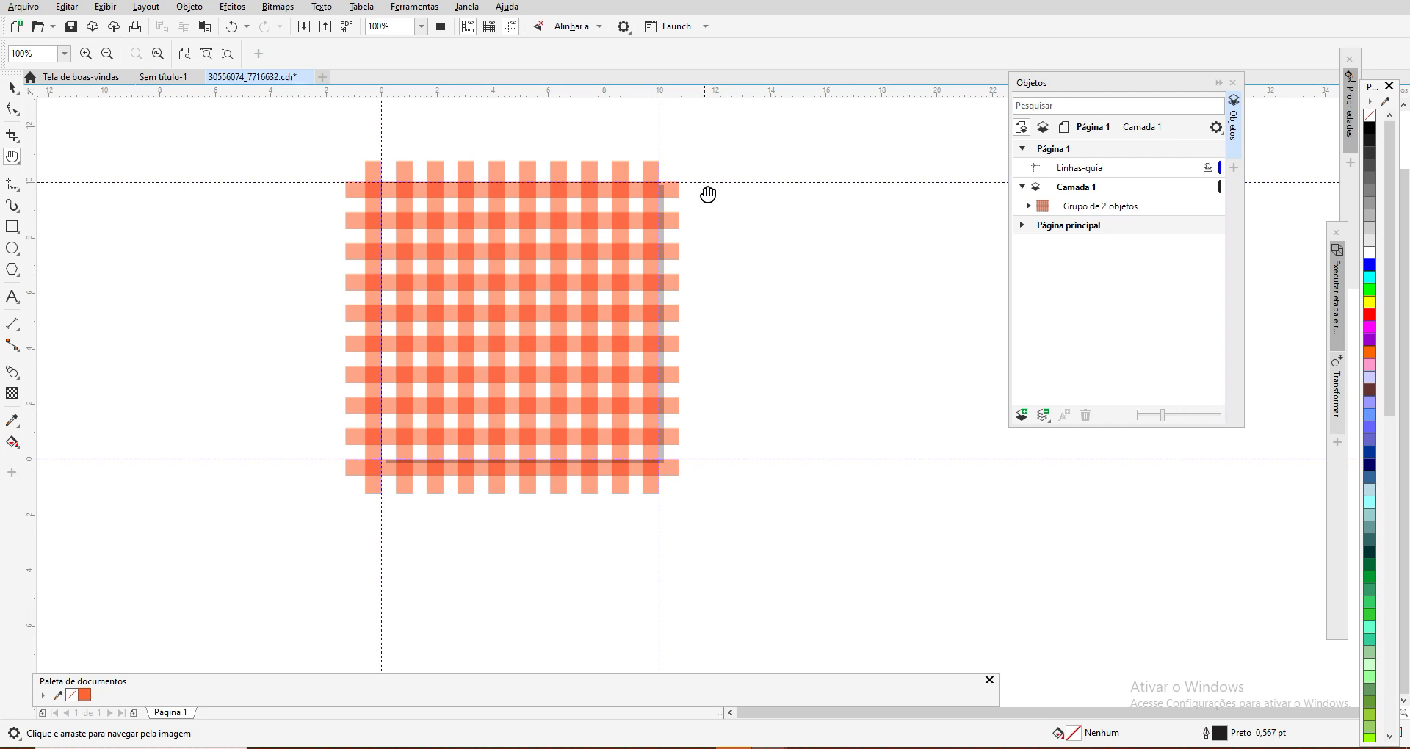
scroll(718, 219, "down", 1)
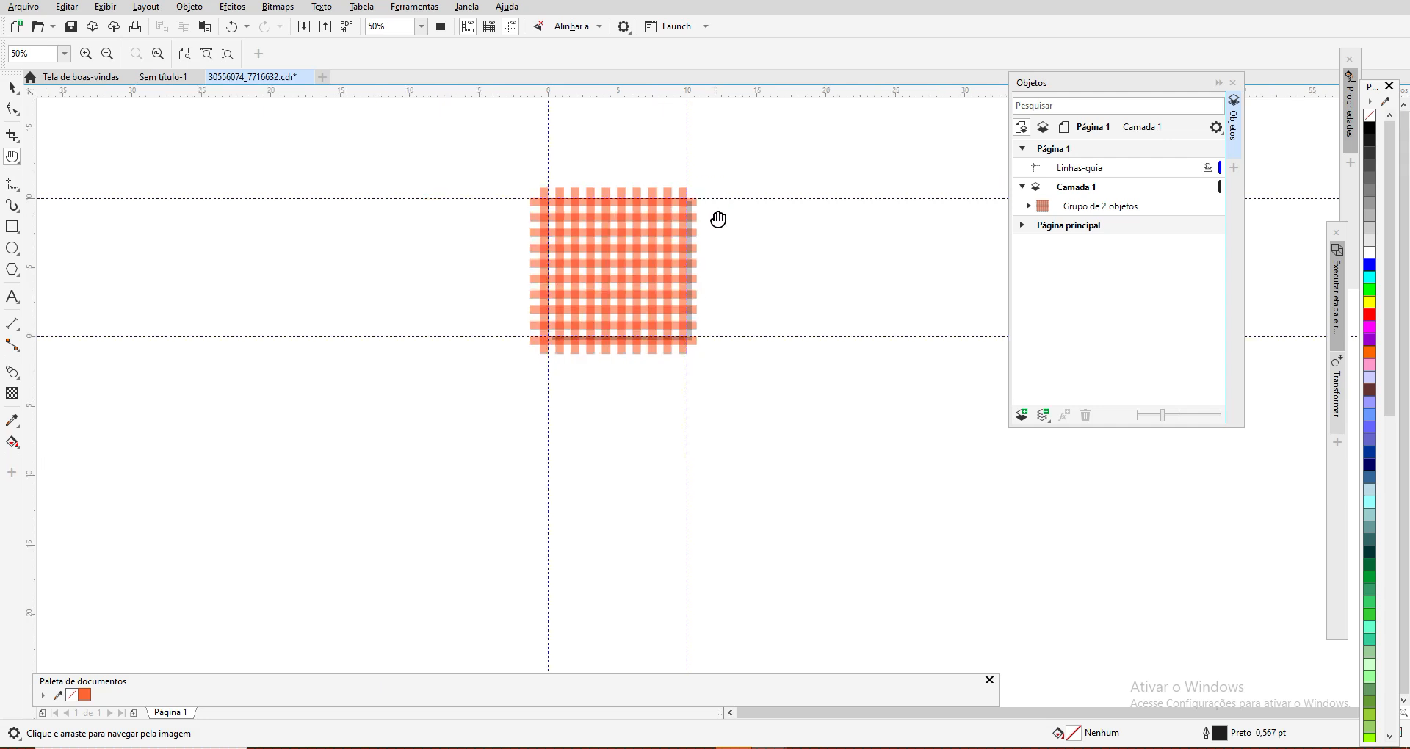
scroll(719, 218, "up", 1)
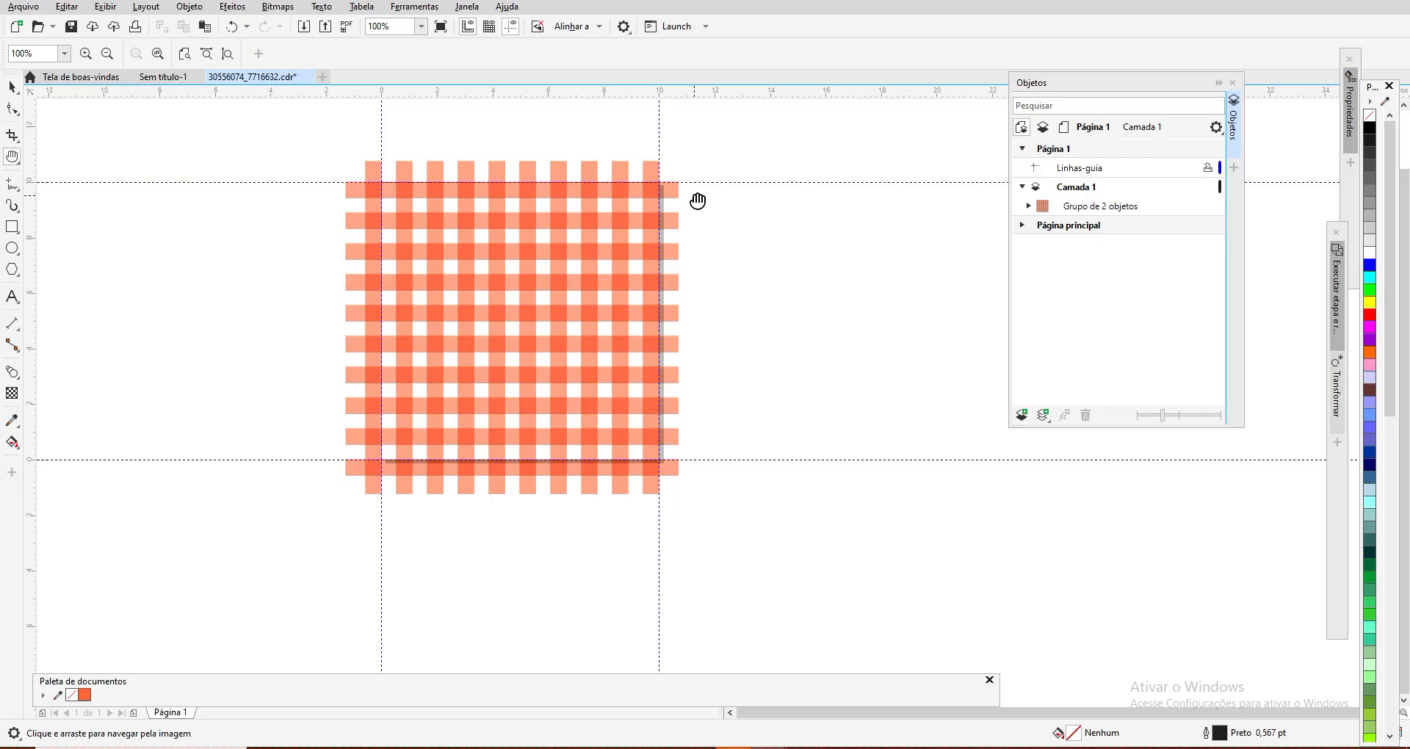
left_click(10, 87)
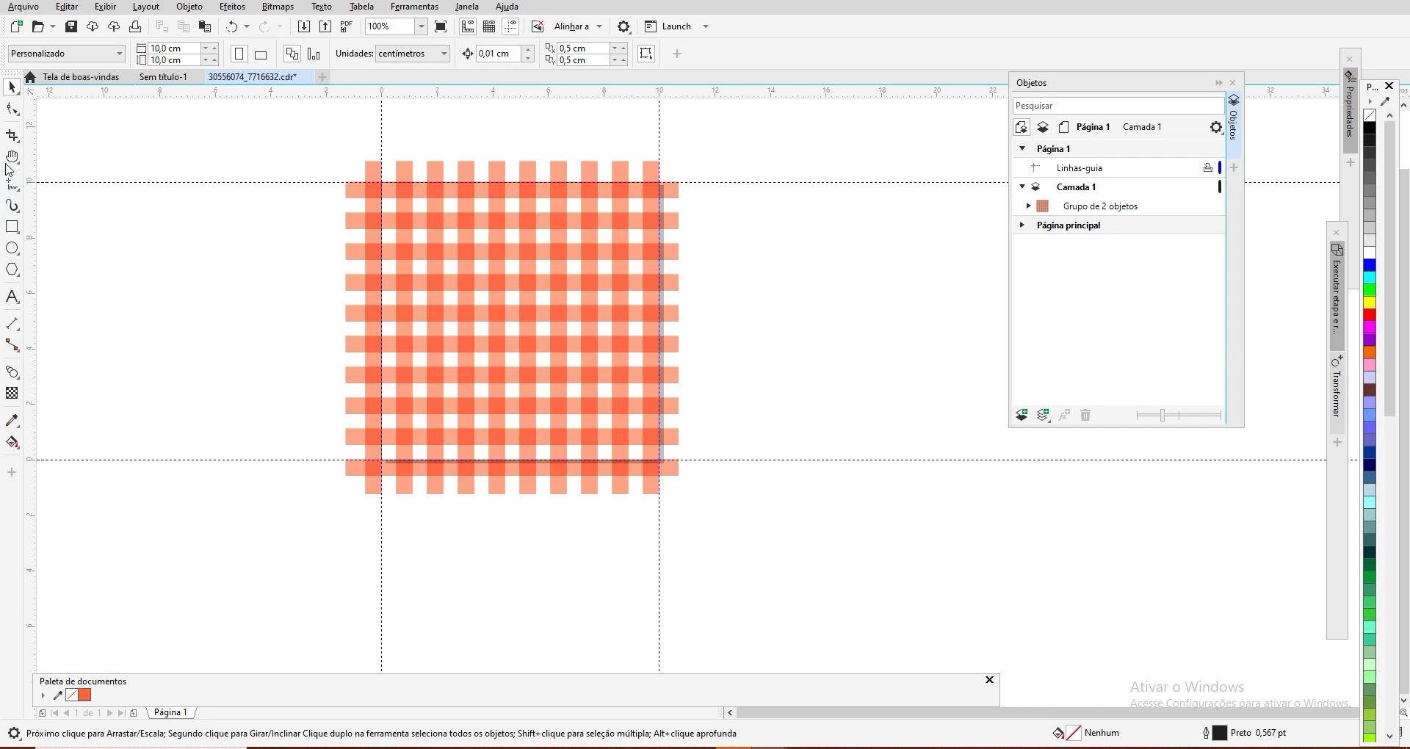
left_click(12, 157)
left_click_drag(415, 277, 529, 324)
scroll(529, 324, "up", 1)
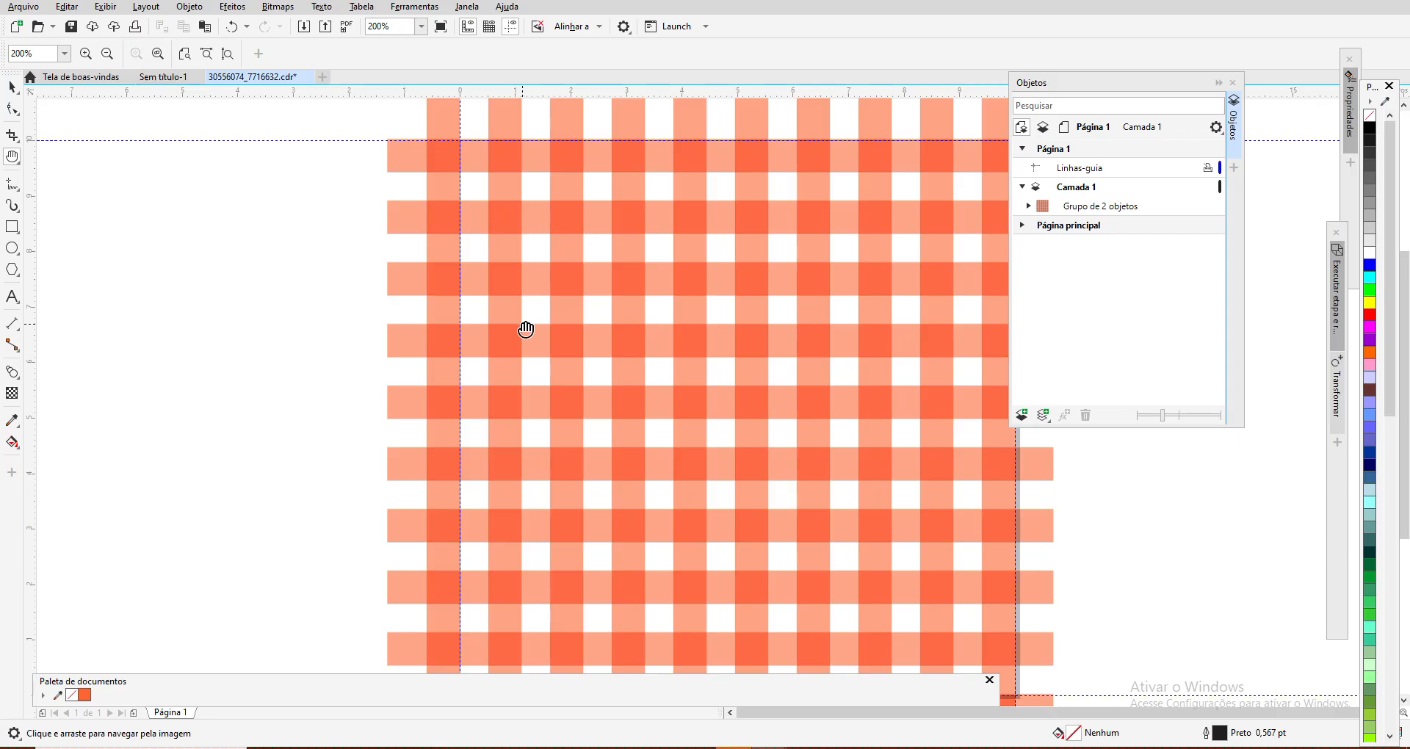
scroll(525, 328, "down", 1)
left_click_drag(636, 348, 590, 337)
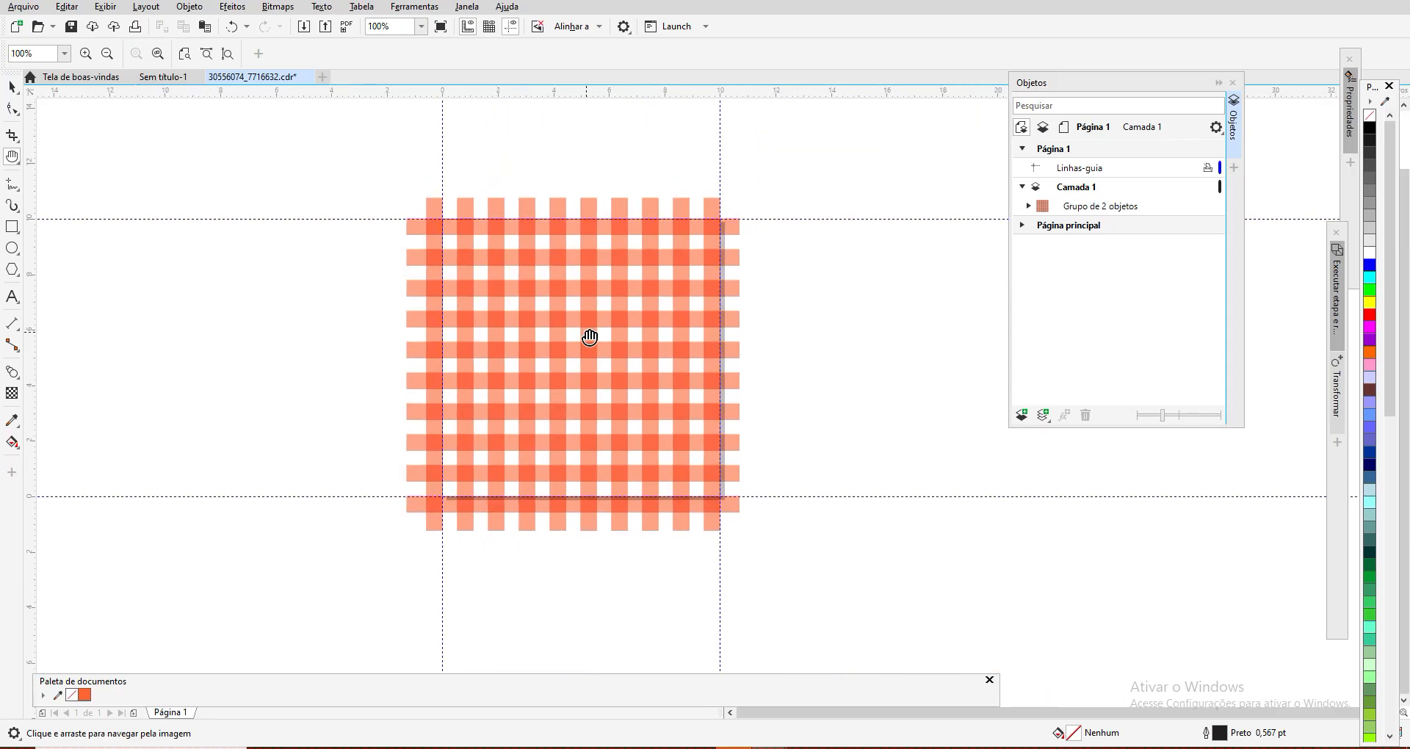
scroll(590, 337, "down", 1)
scroll(589, 337, "up", 2)
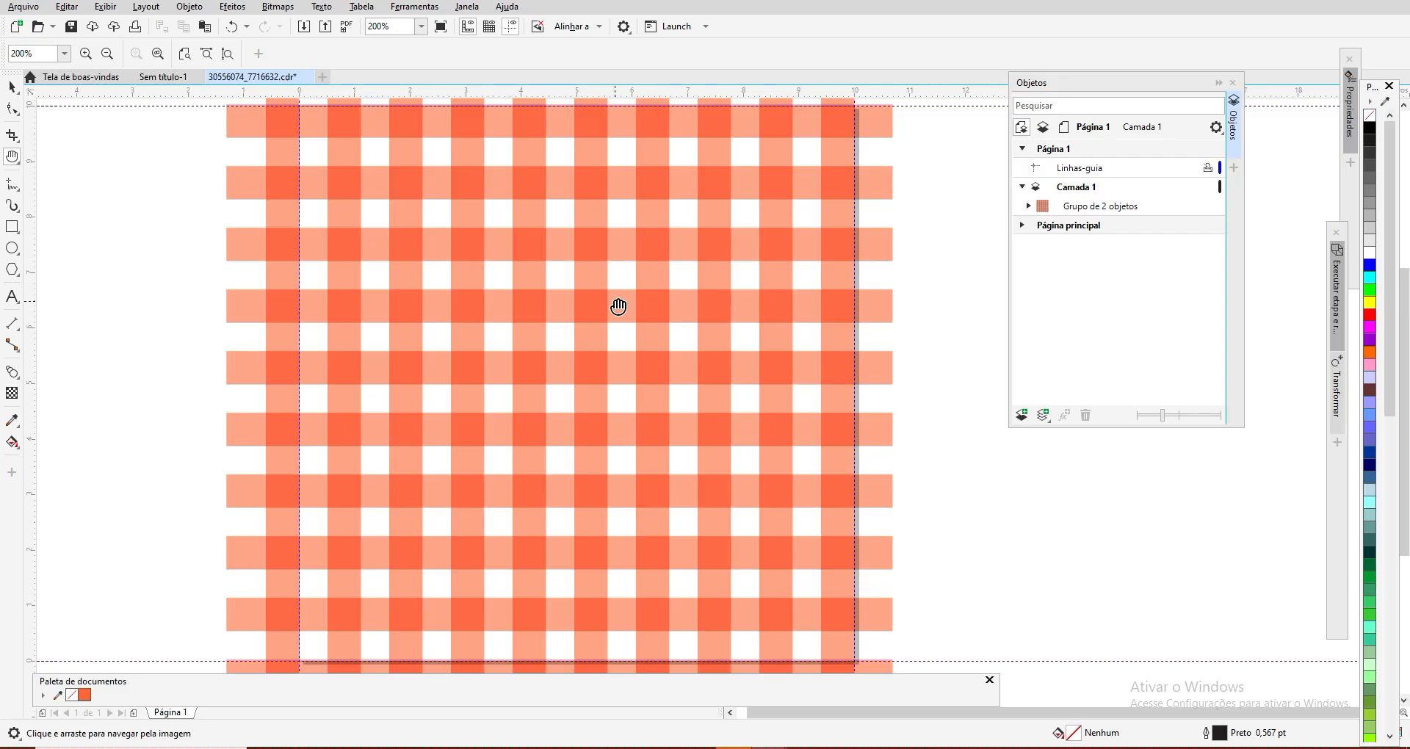
scroll(618, 305, "down", 1)
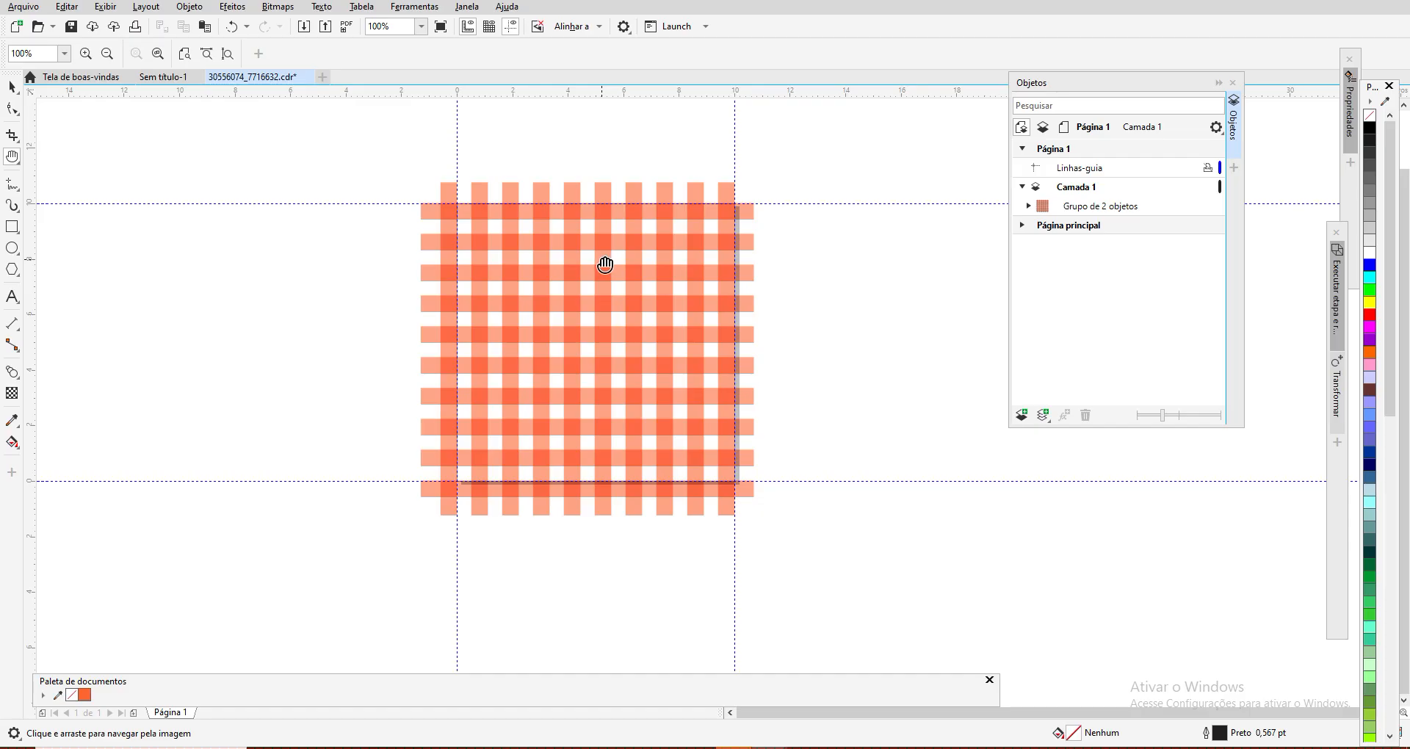
scroll(600, 271, "up", 1)
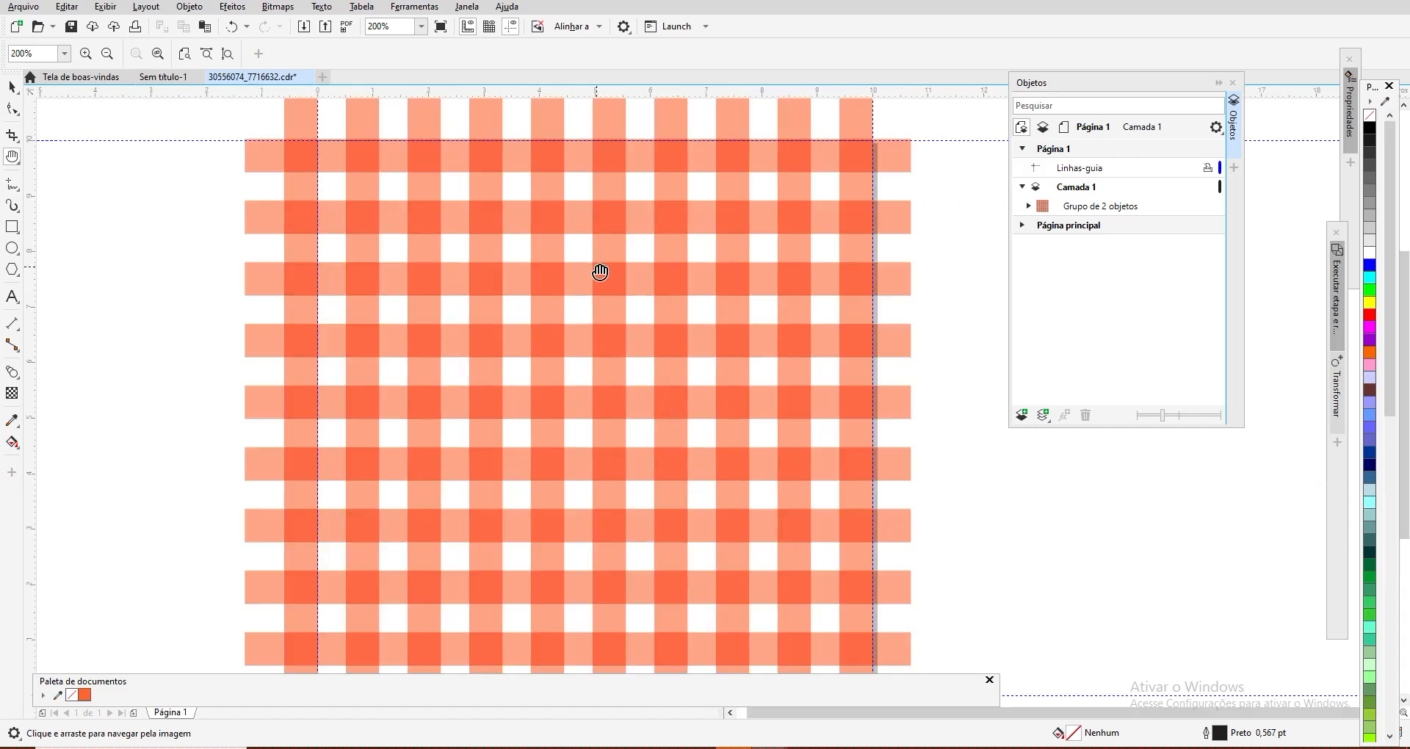
scroll(600, 272, "down", 1)
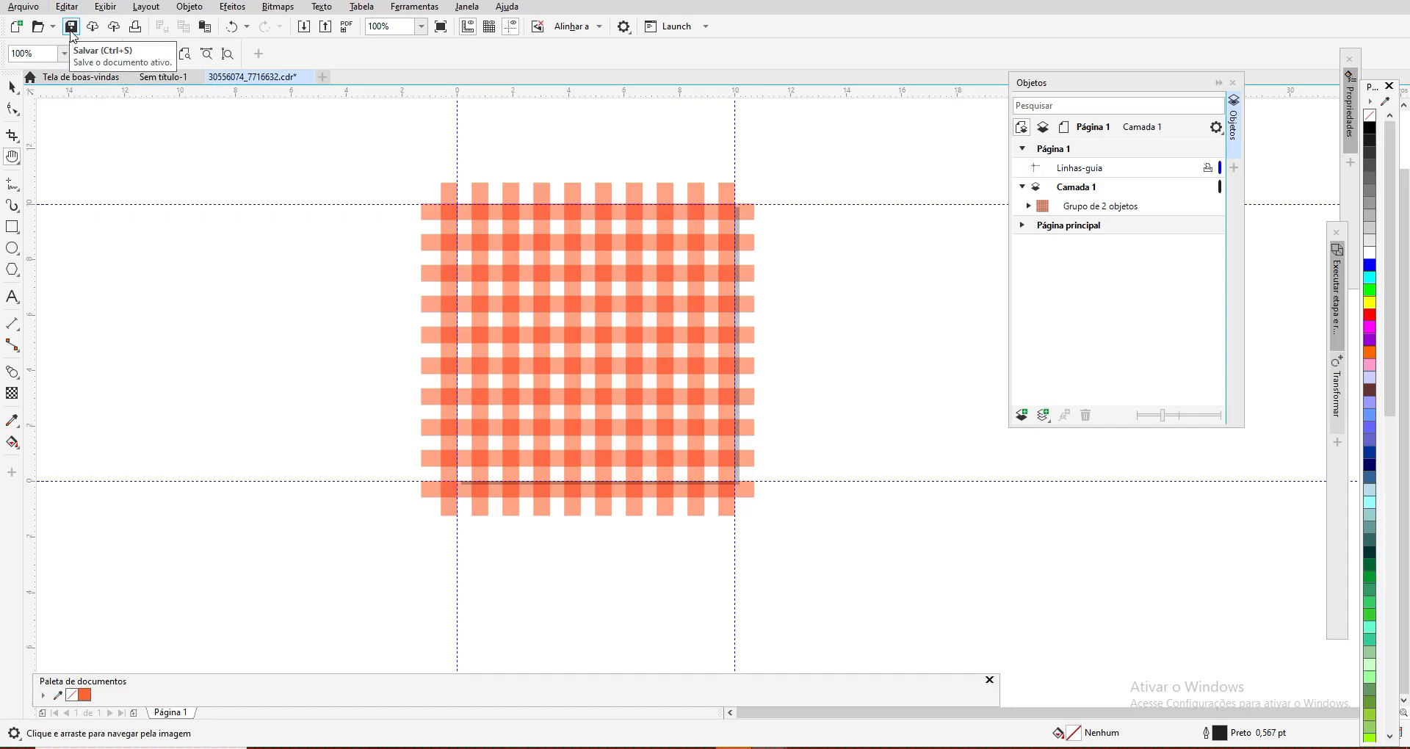
left_click(234, 7)
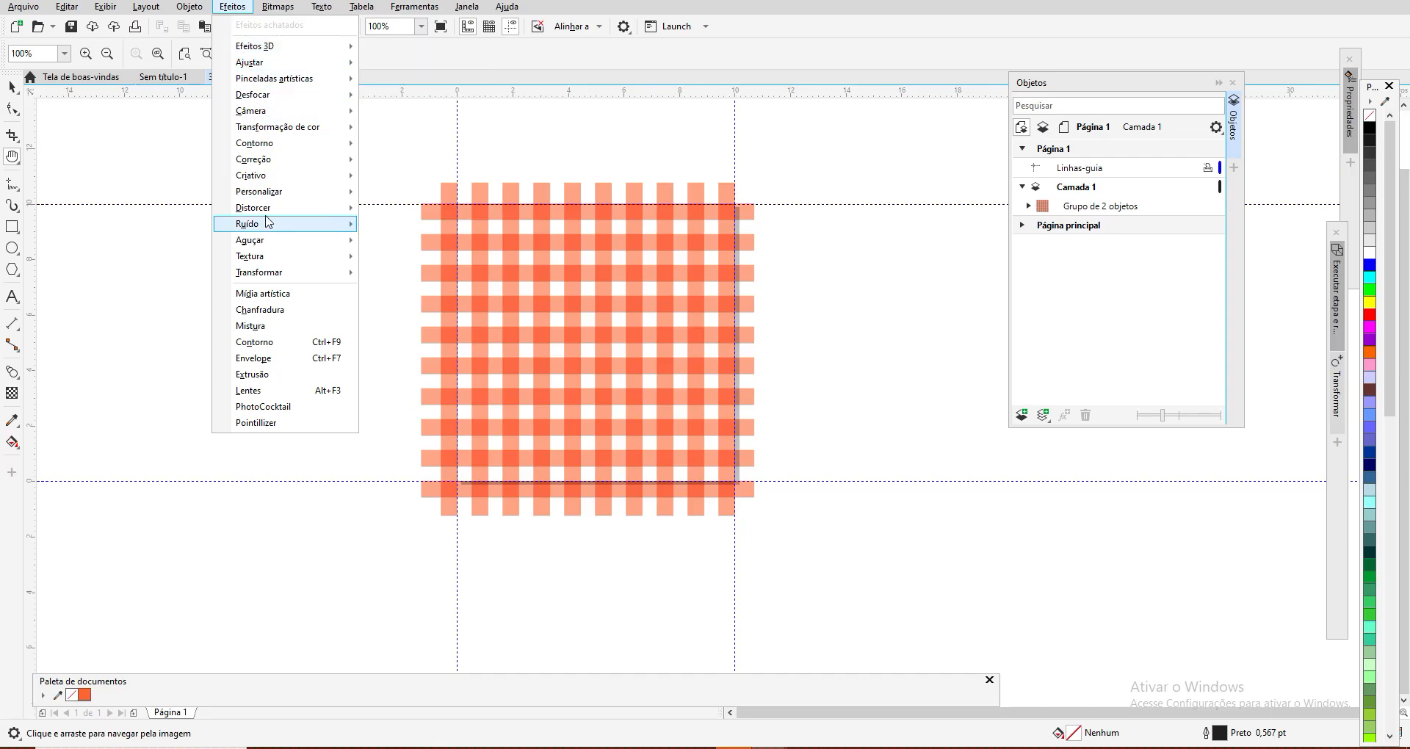
mouse_move(271, 212)
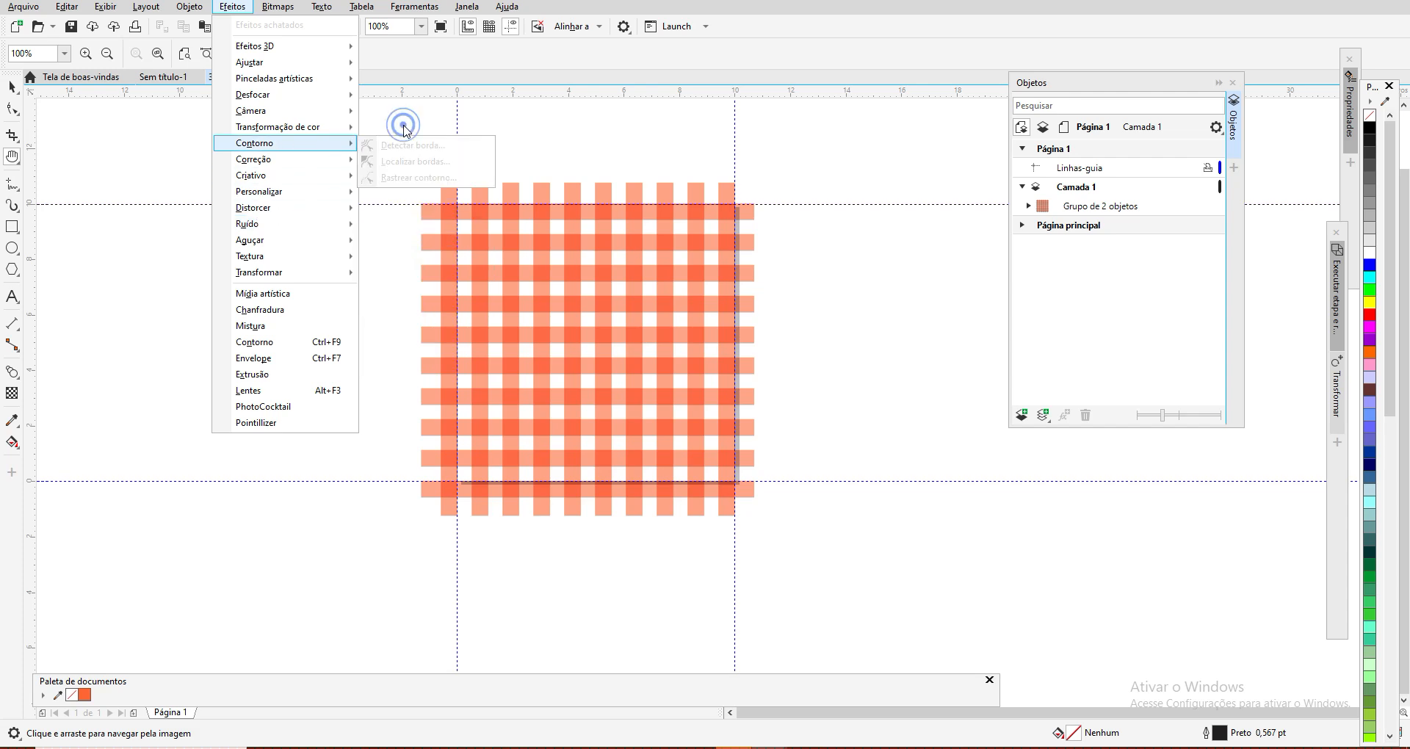
left_click(404, 122)
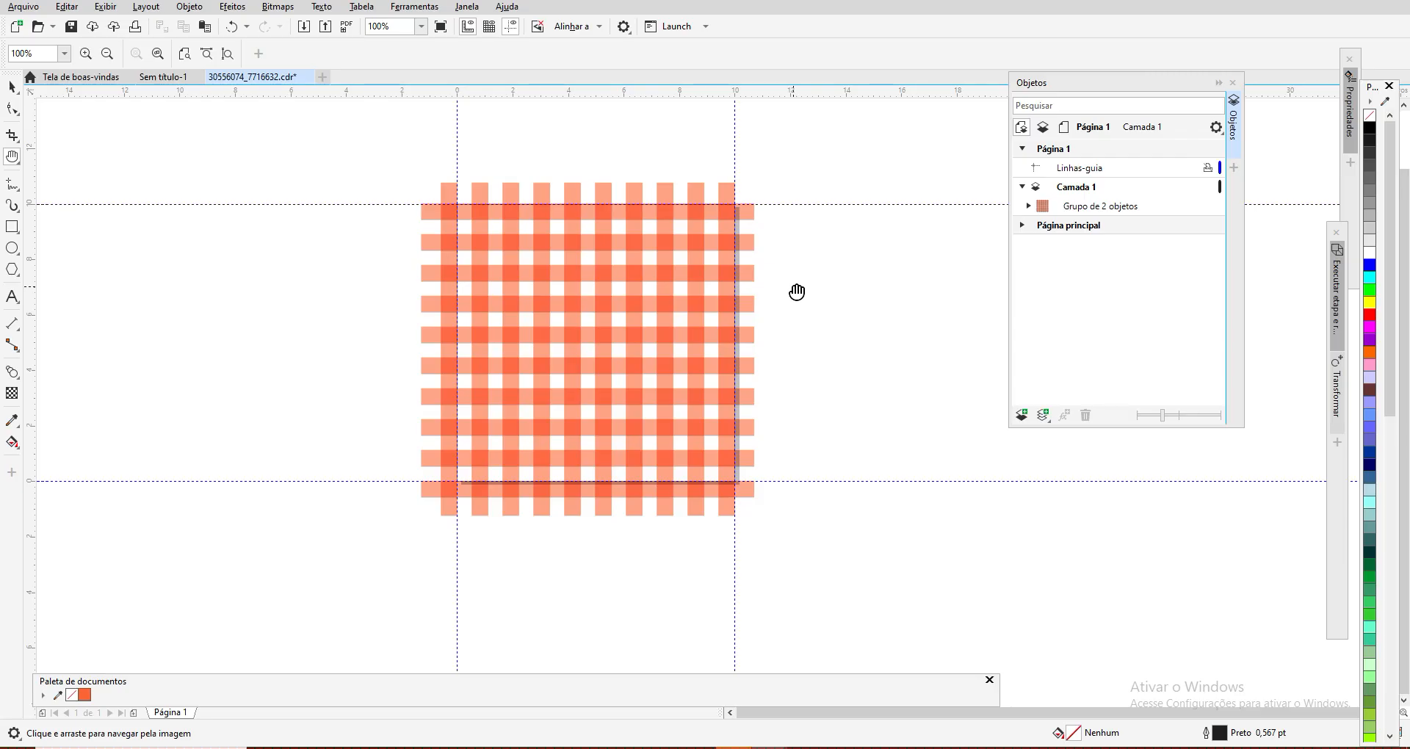
scroll(797, 292, "down", 1)
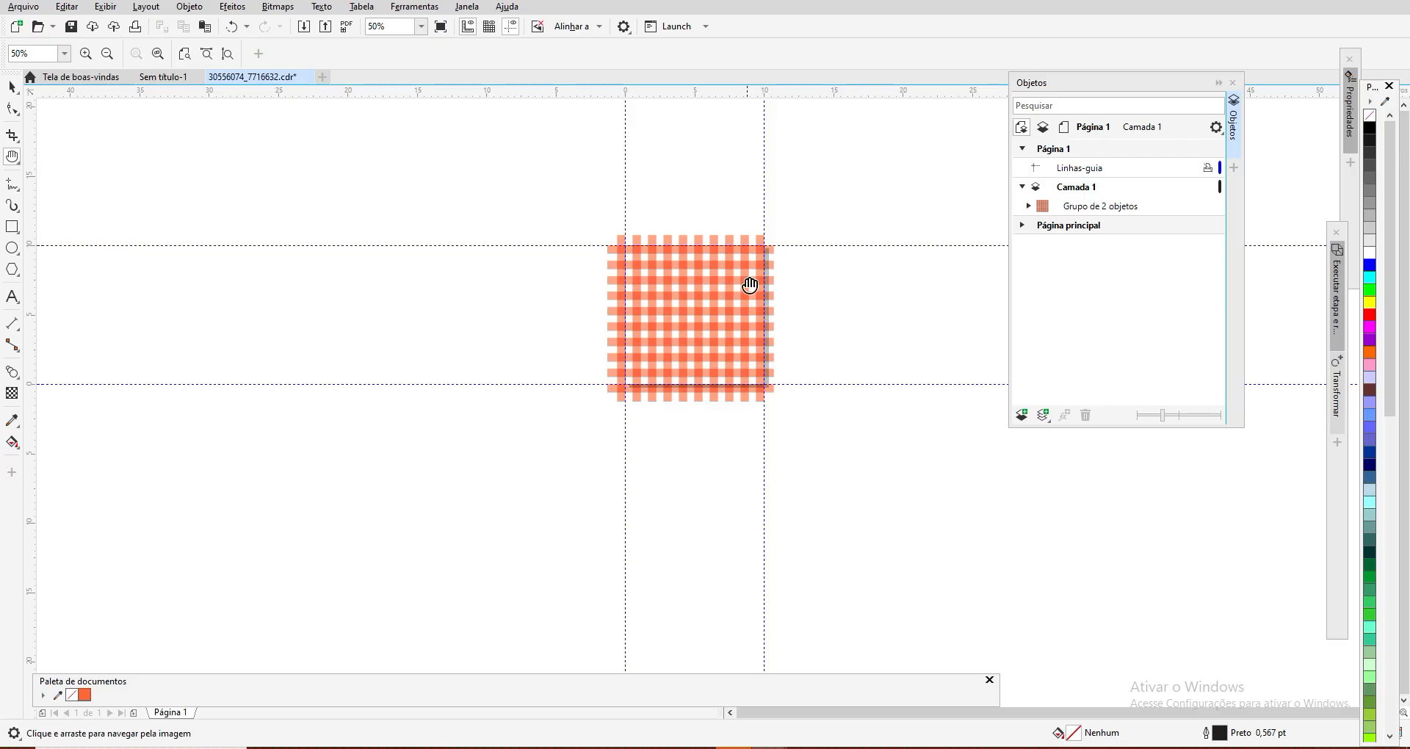
scroll(750, 345, "up", 1)
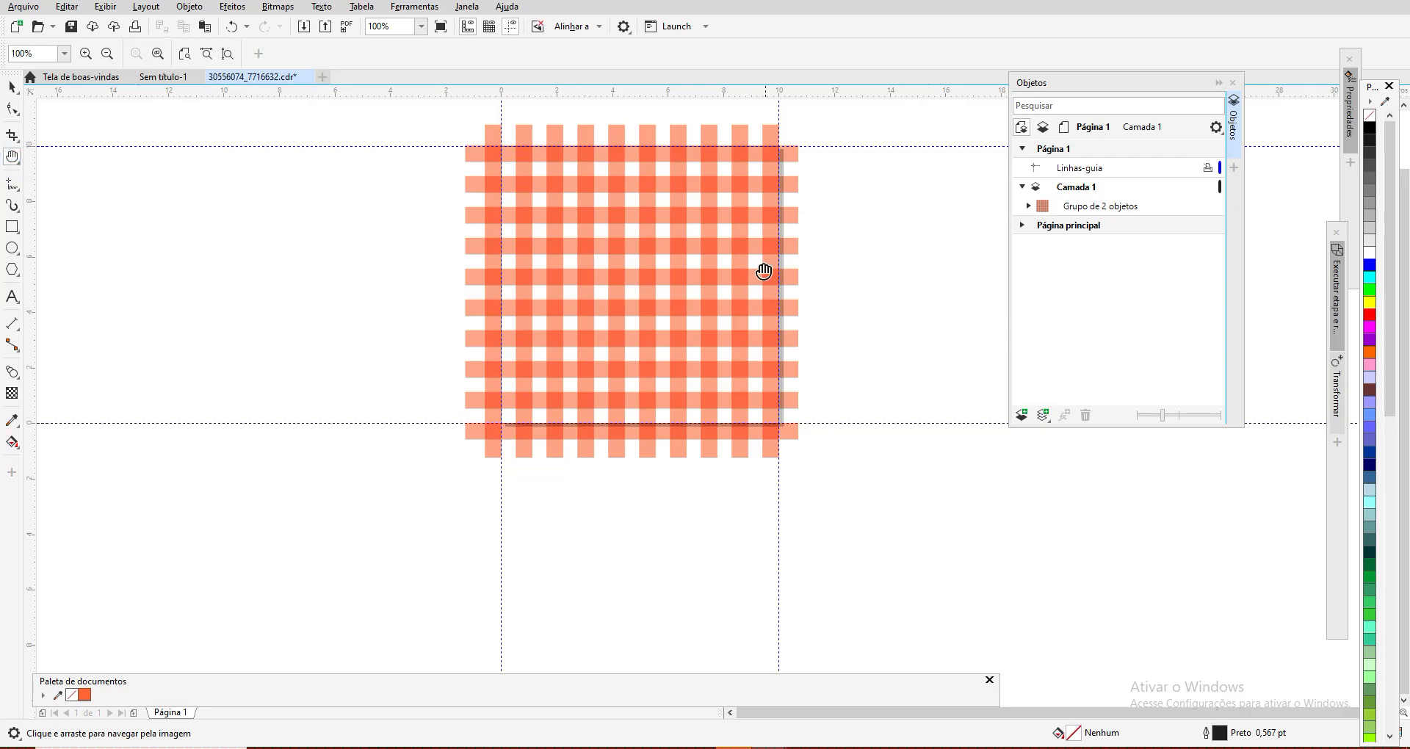
left_click_drag(667, 283, 483, 408)
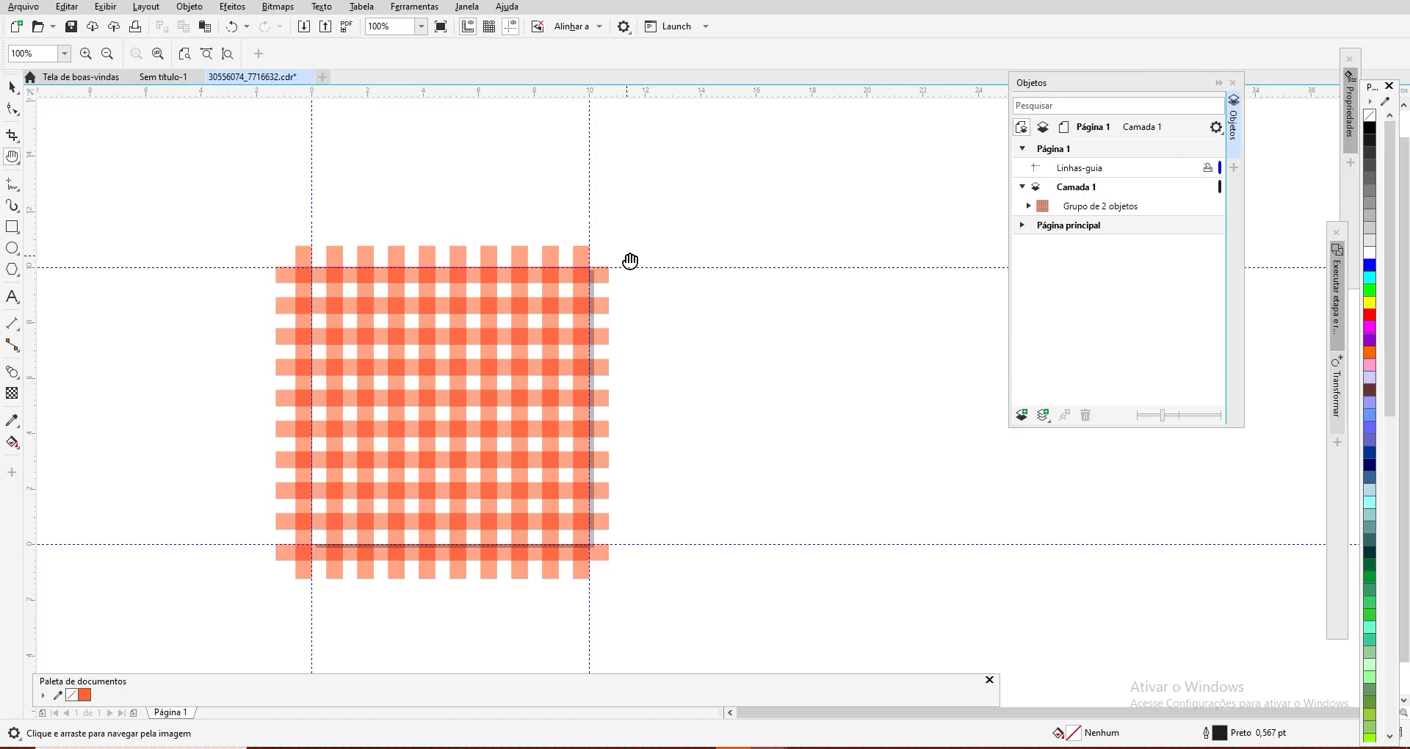
left_click(434, 406)
left_click_drag(435, 406, 400, 392)
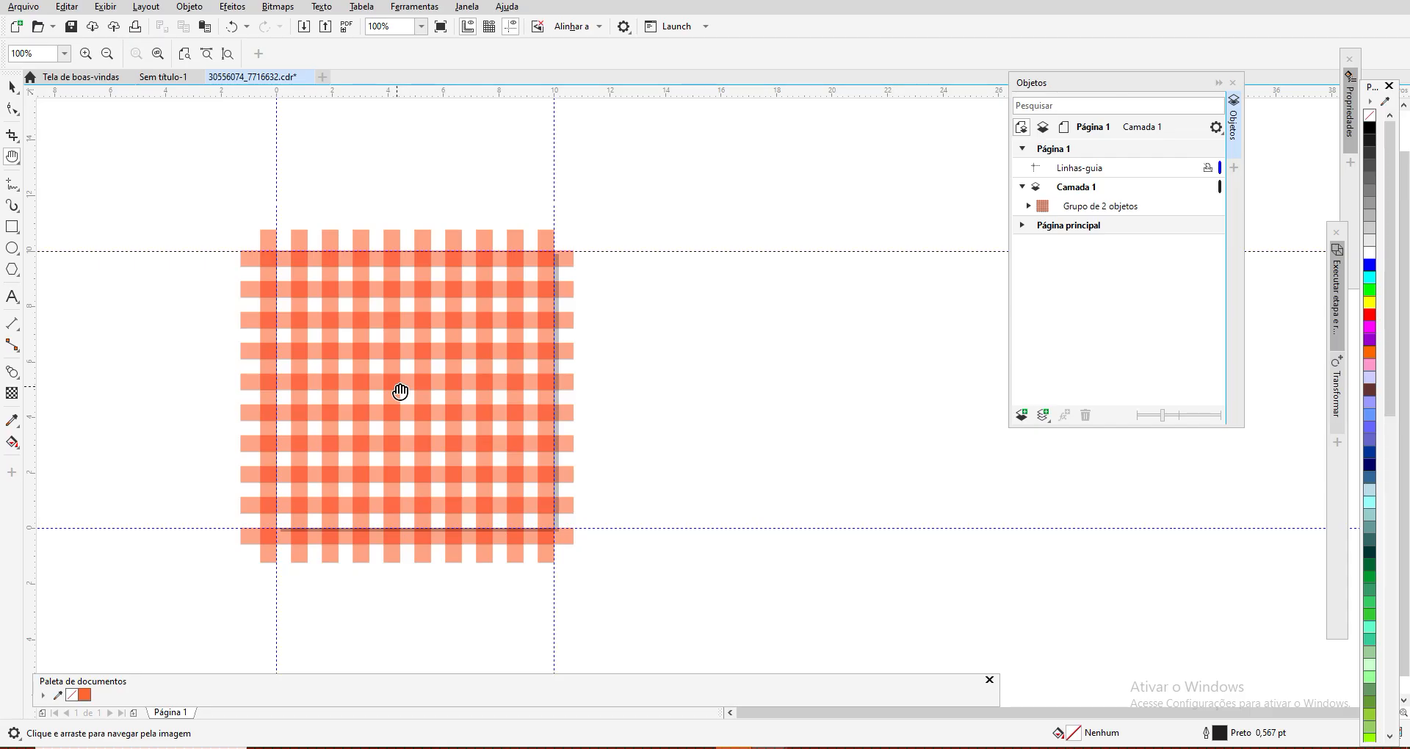
left_click_drag(400, 391, 559, 376)
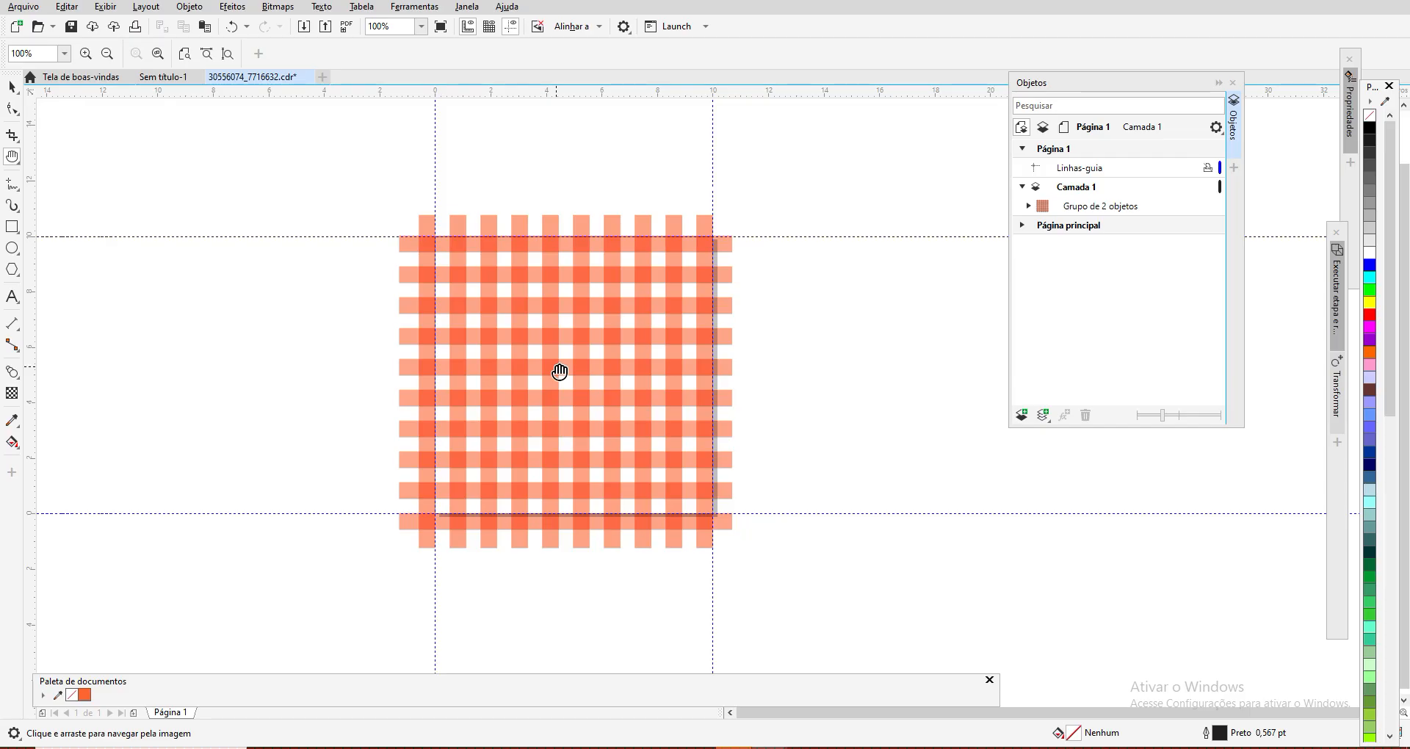
left_click_drag(559, 372, 668, 356)
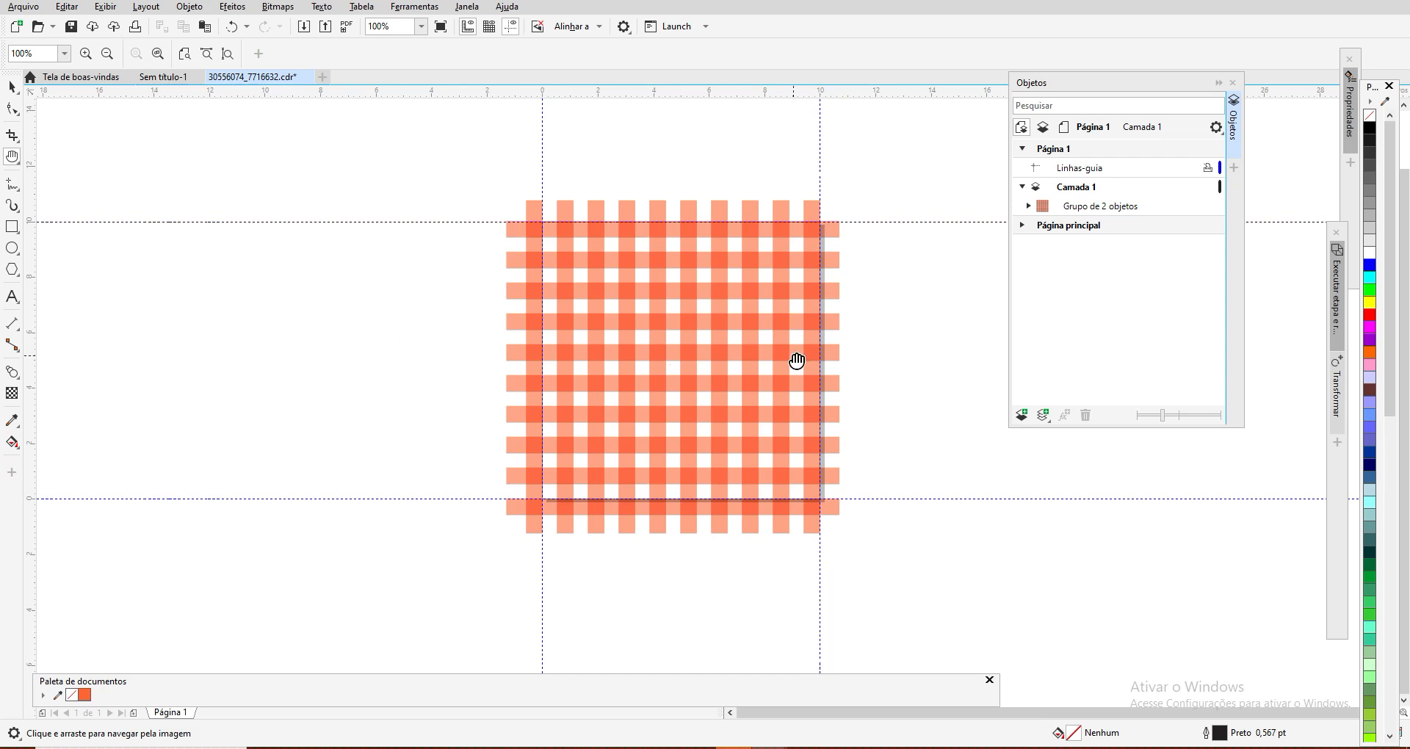
left_click_drag(702, 371, 645, 372)
scroll(644, 374, "down", 1)
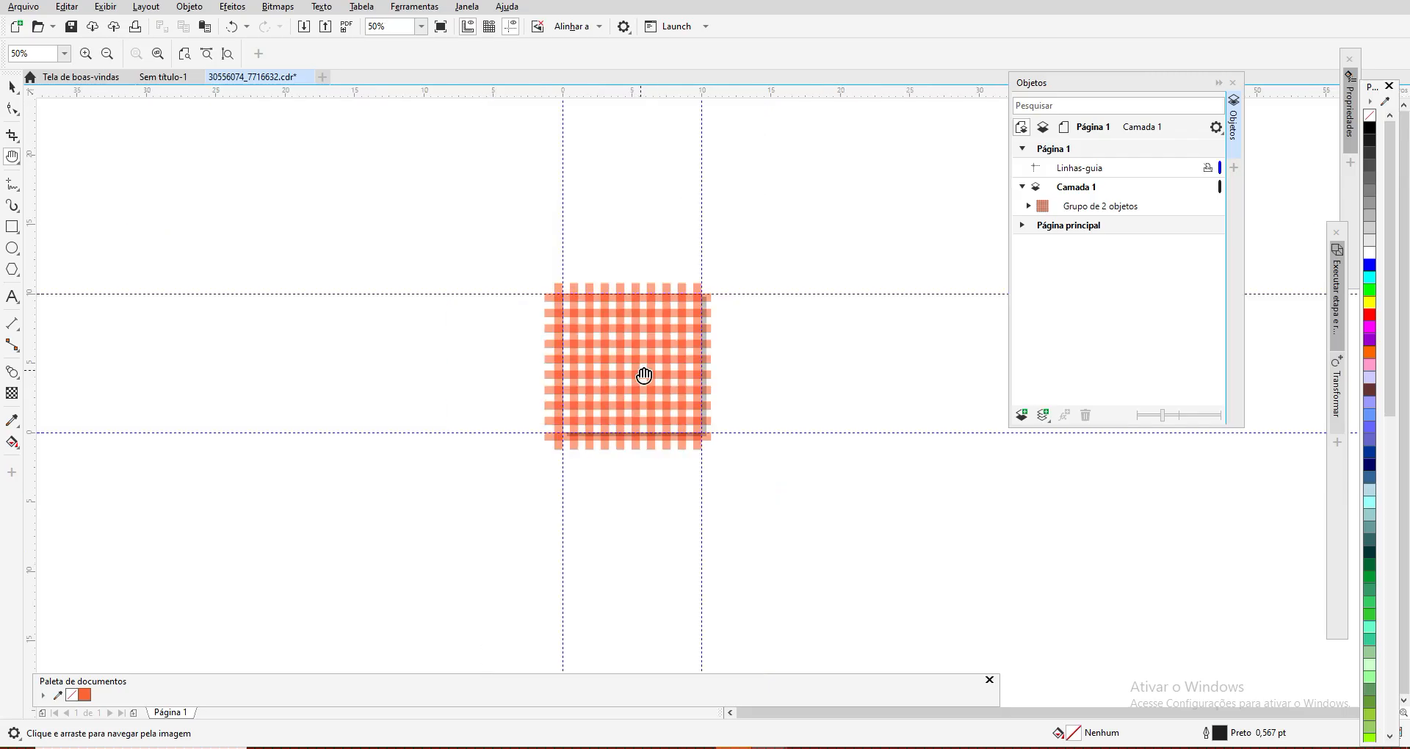
scroll(646, 376, "up", 1)
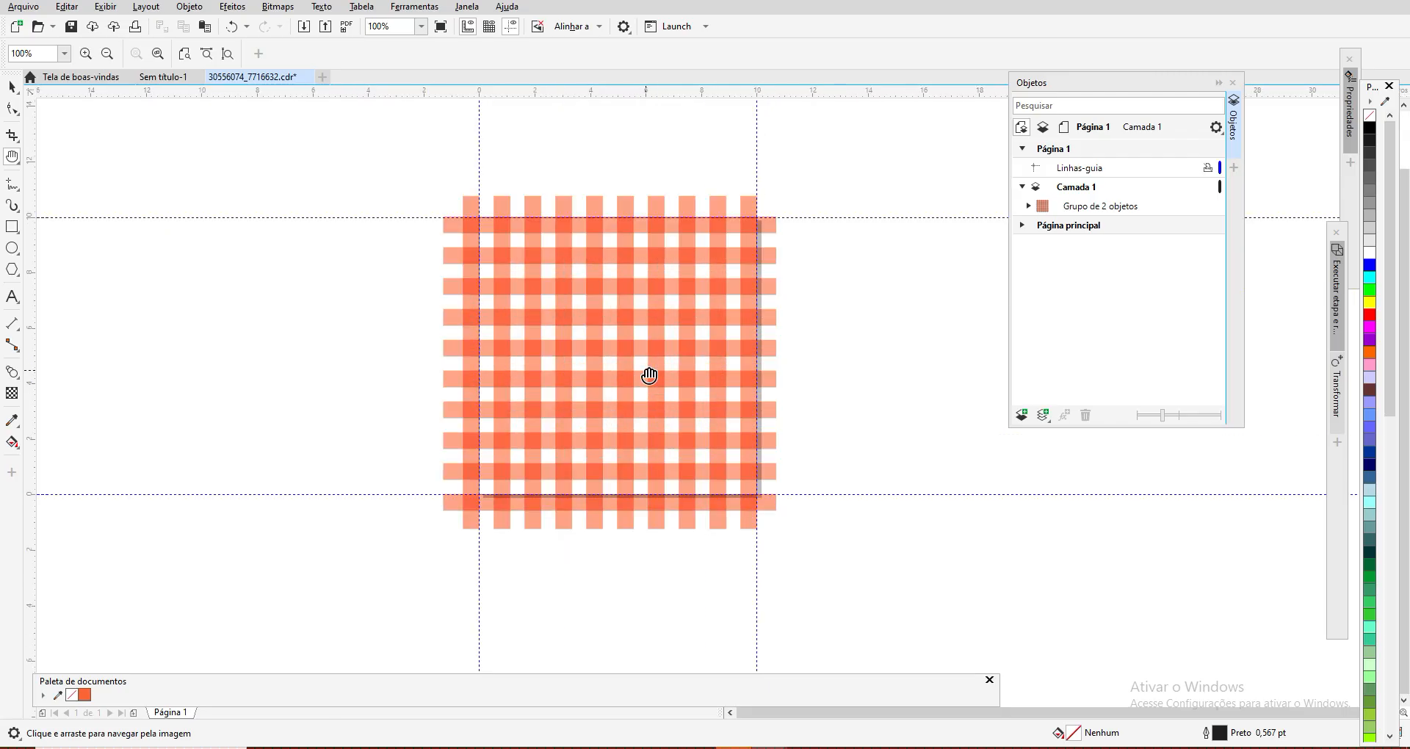